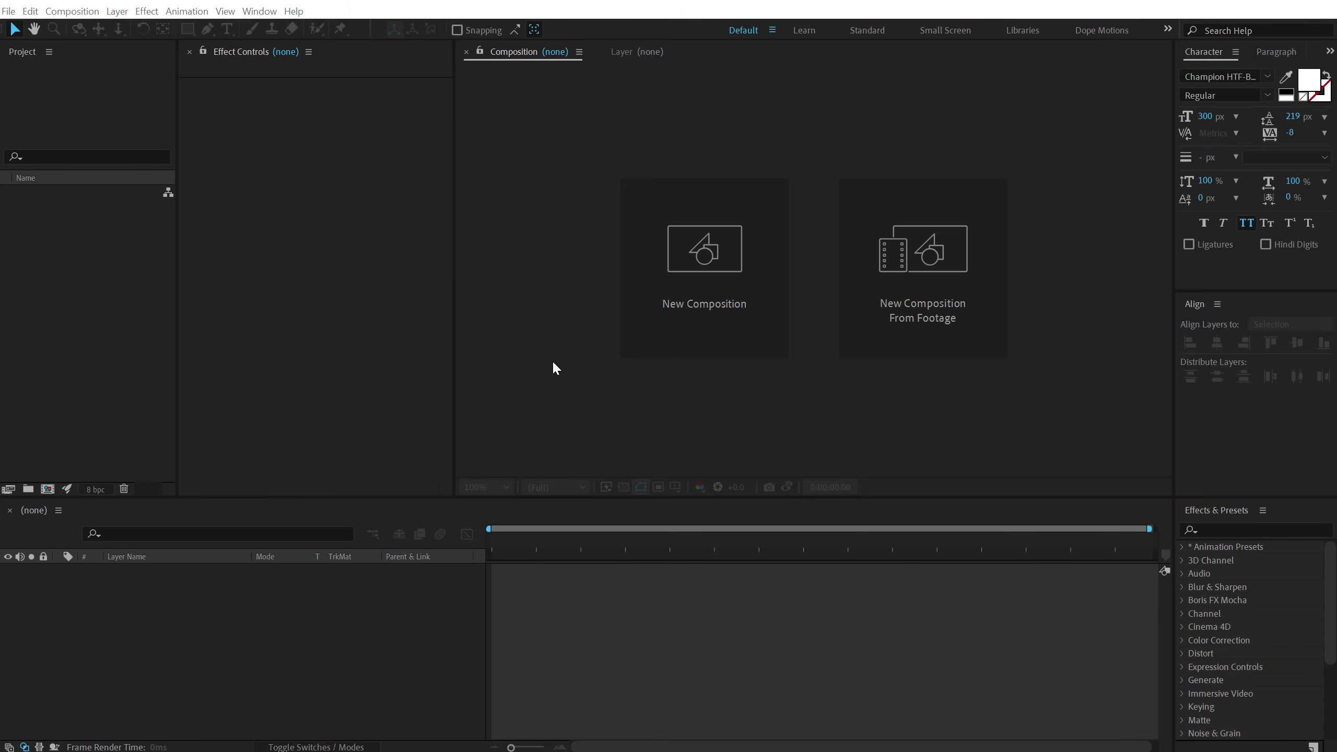
- Create a new composition named Render
left_click(686, 345)
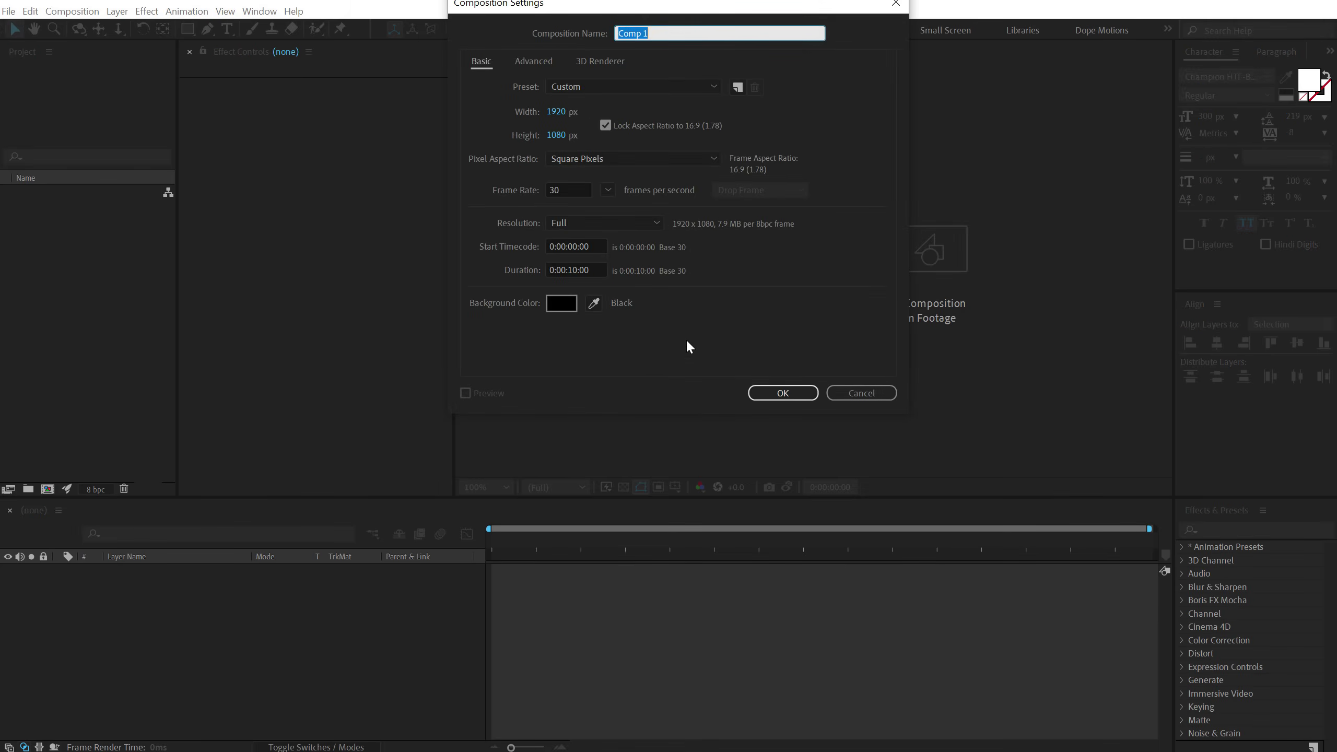
left_click_drag(595, 8, 590, 164)
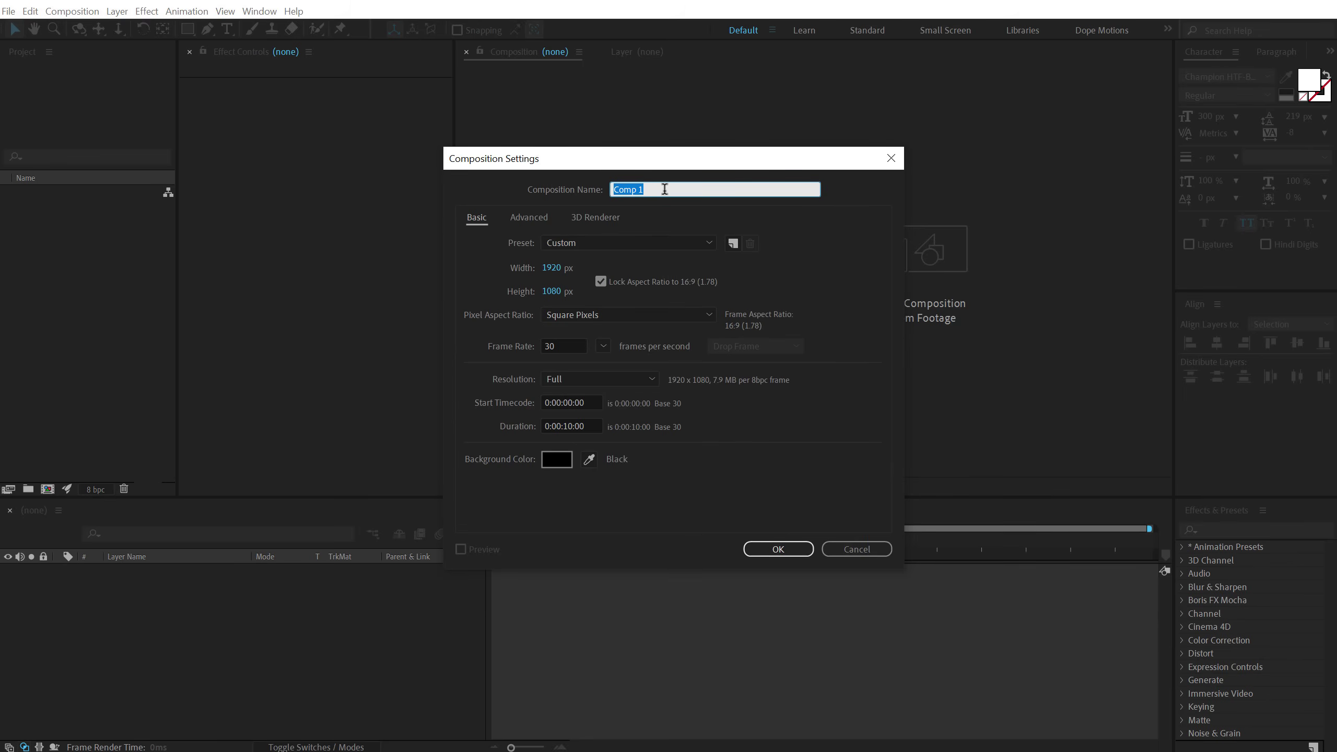
type("Render")
left_click(777, 548)
- Create another composition named Logo
left_click(150, 417)
left_click(47, 489)
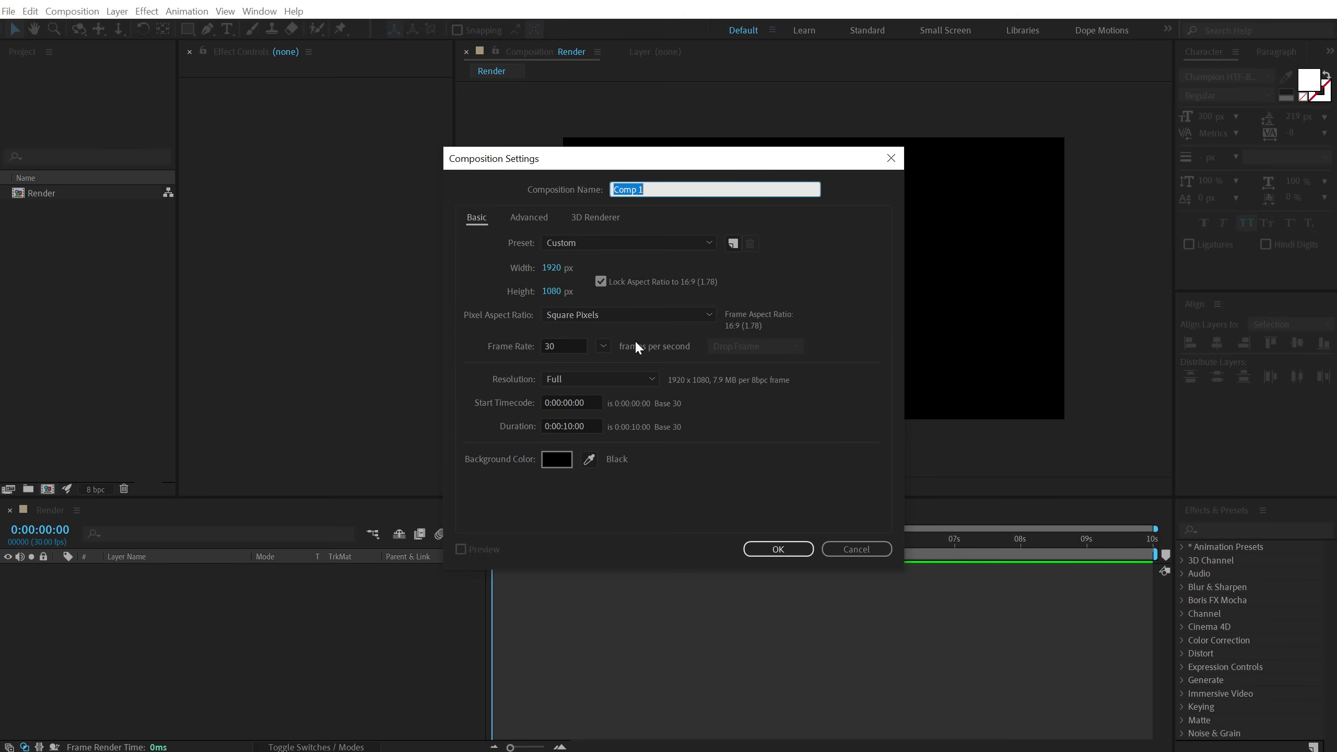
type("Logo")
key("Return")
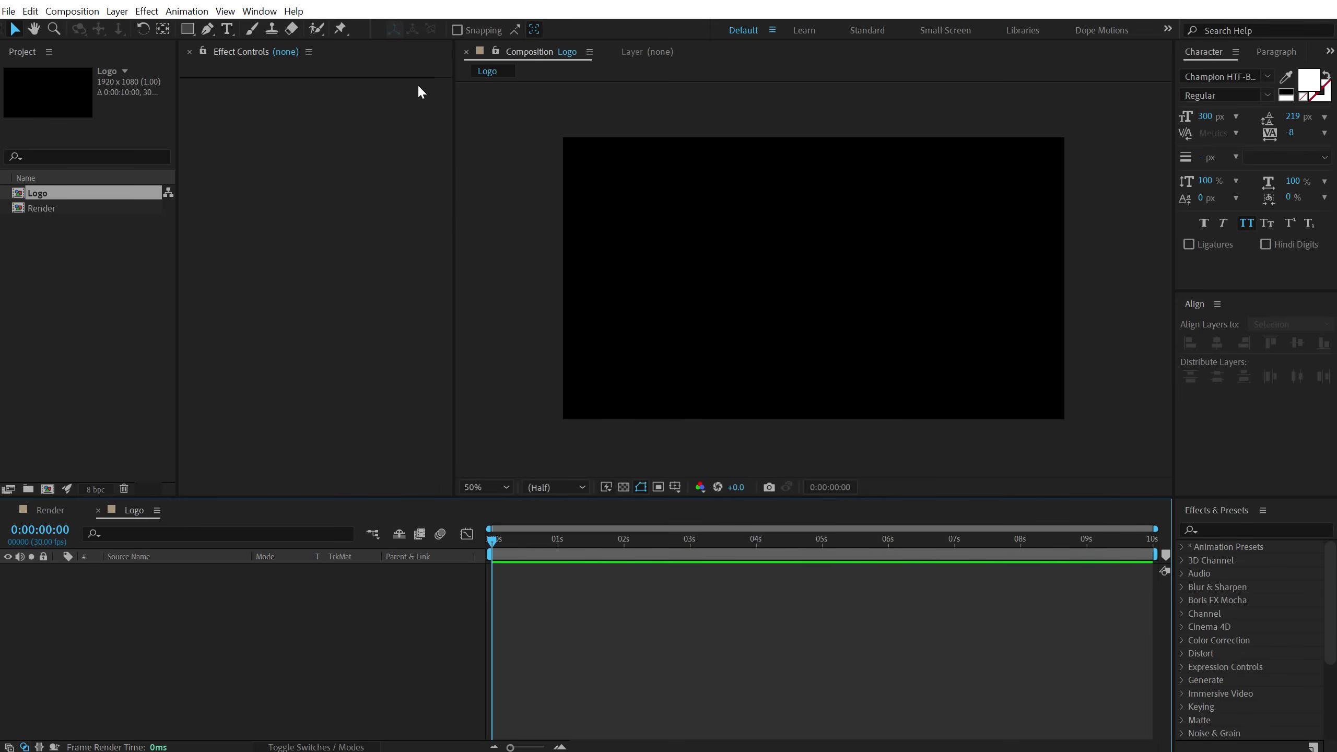
- Add a text layer reading "radioactive" to the Logo composition and center it horizontally and vertically
left_click(226, 29)
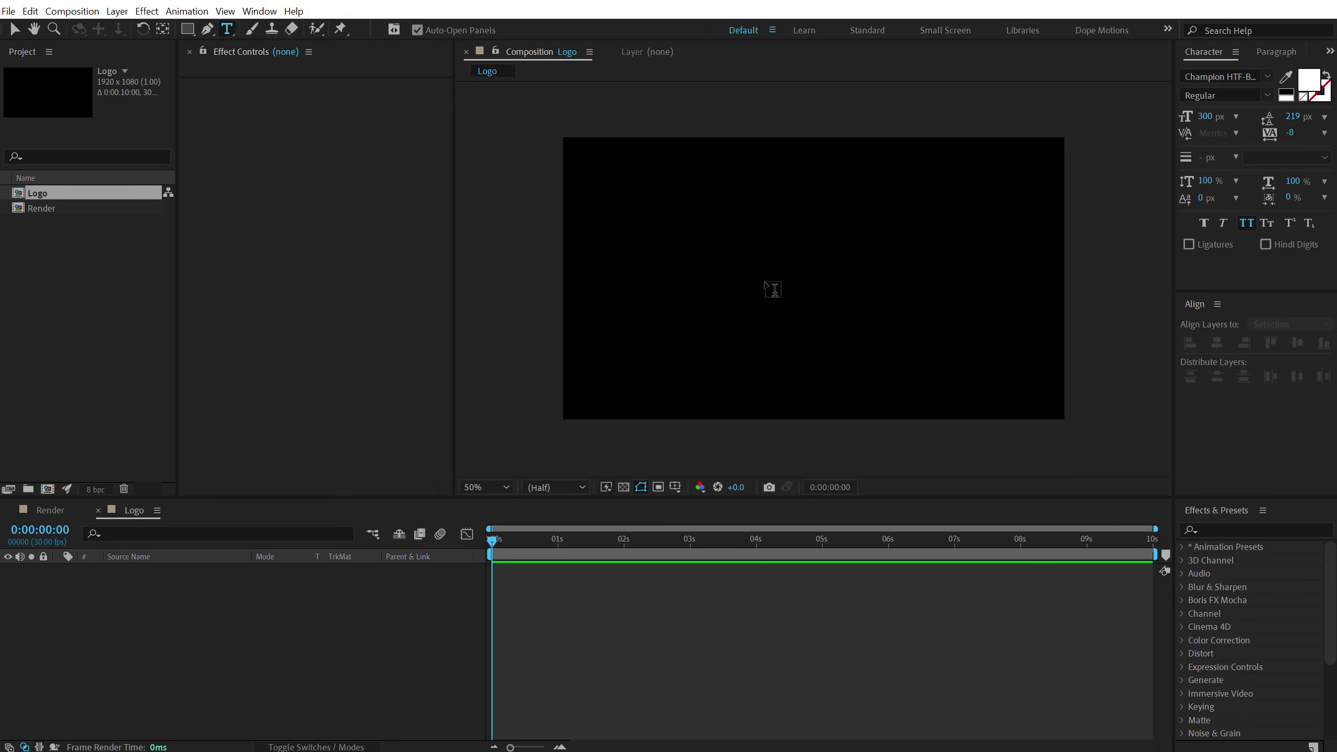
left_click(766, 276)
type("radioactive")
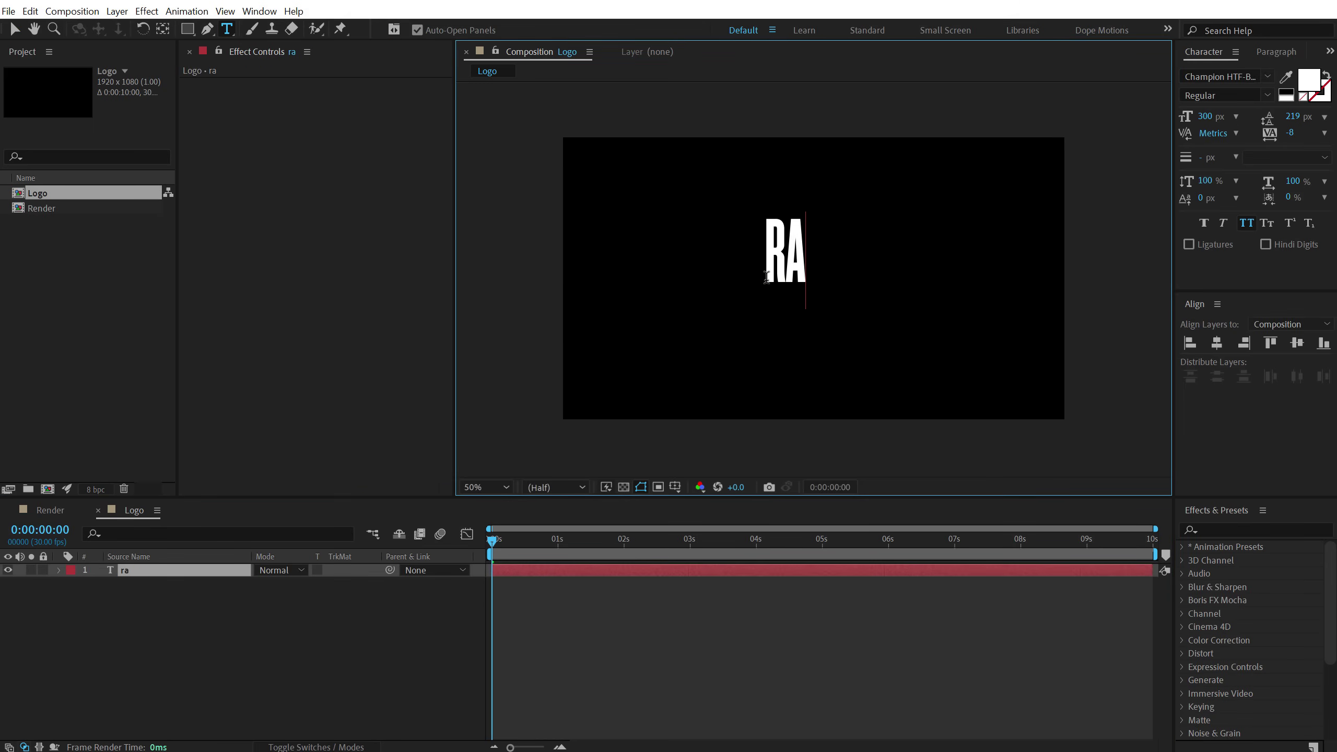
left_click(14, 32)
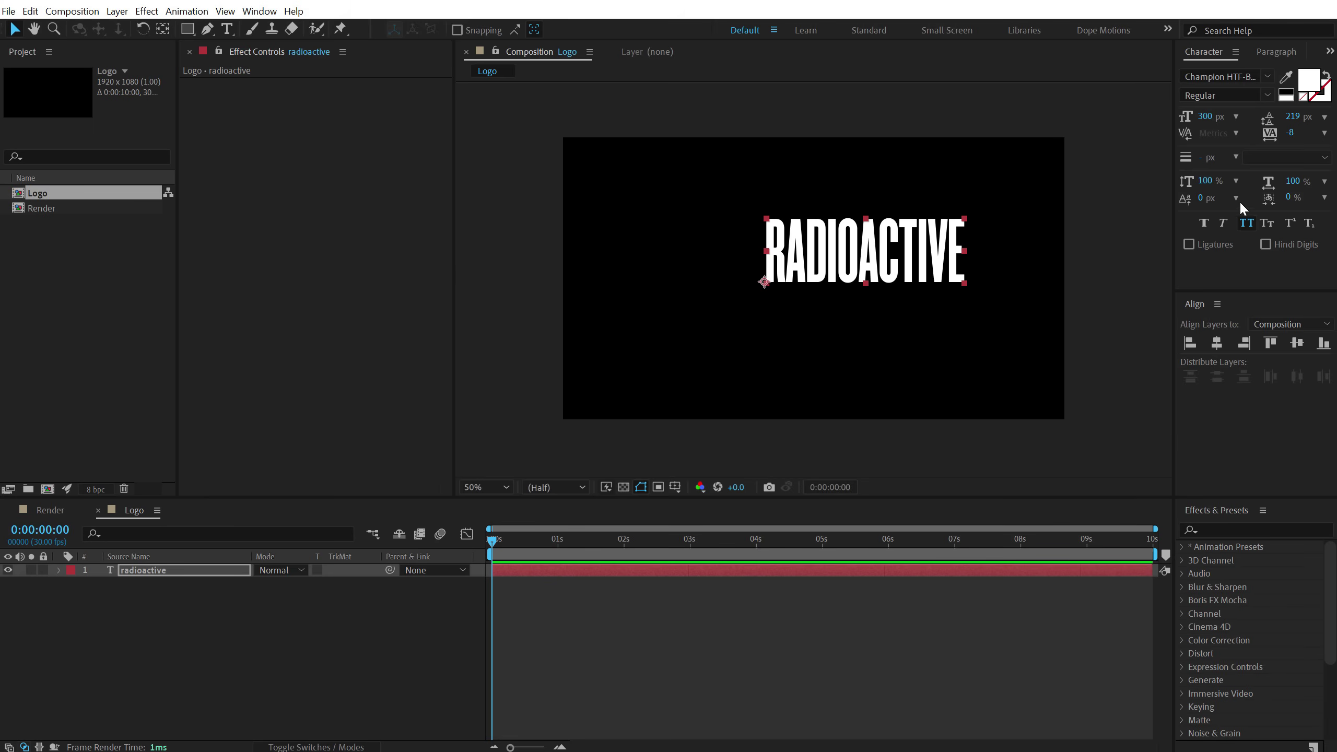
left_click(1216, 343)
left_click(1297, 343)
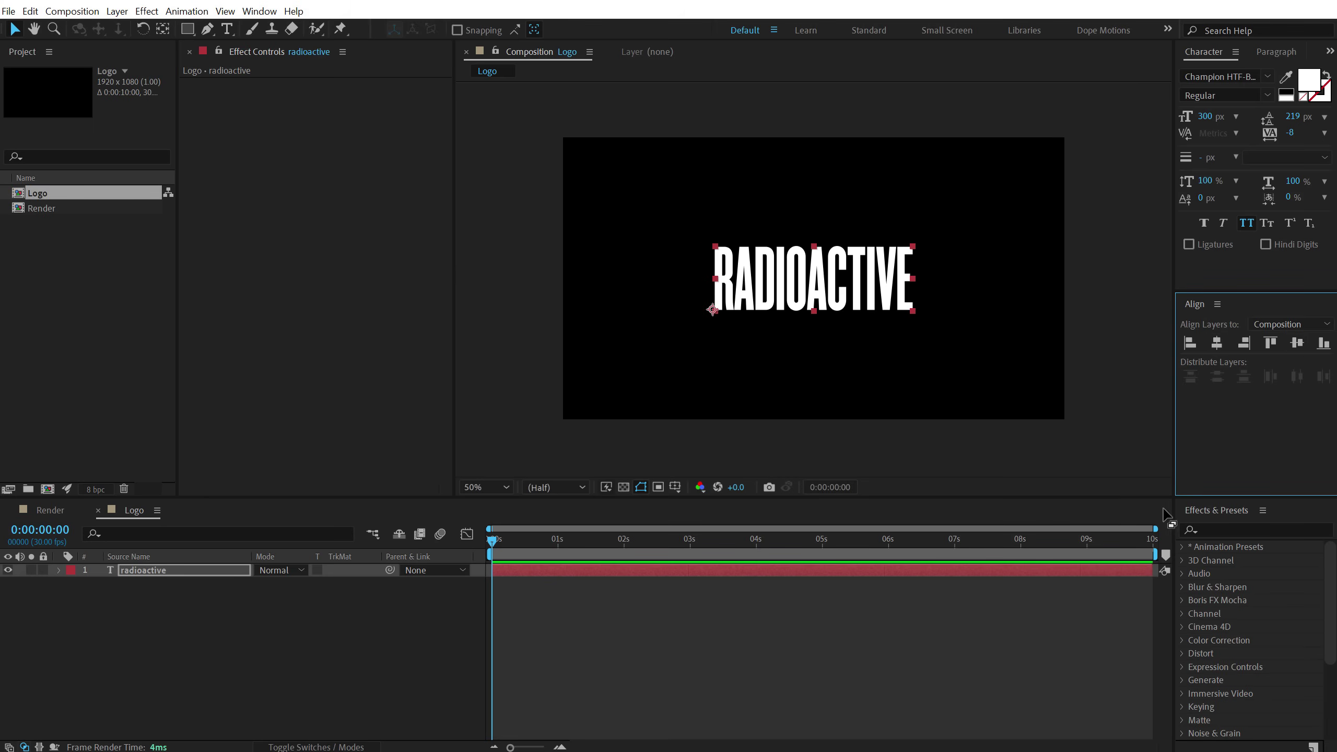
- Apply Gradient Ramp to the text, with the ramp starting at its upper edge (about 962, 406) and ending at its lower edge (about 966, 662)
left_click(1226, 529)
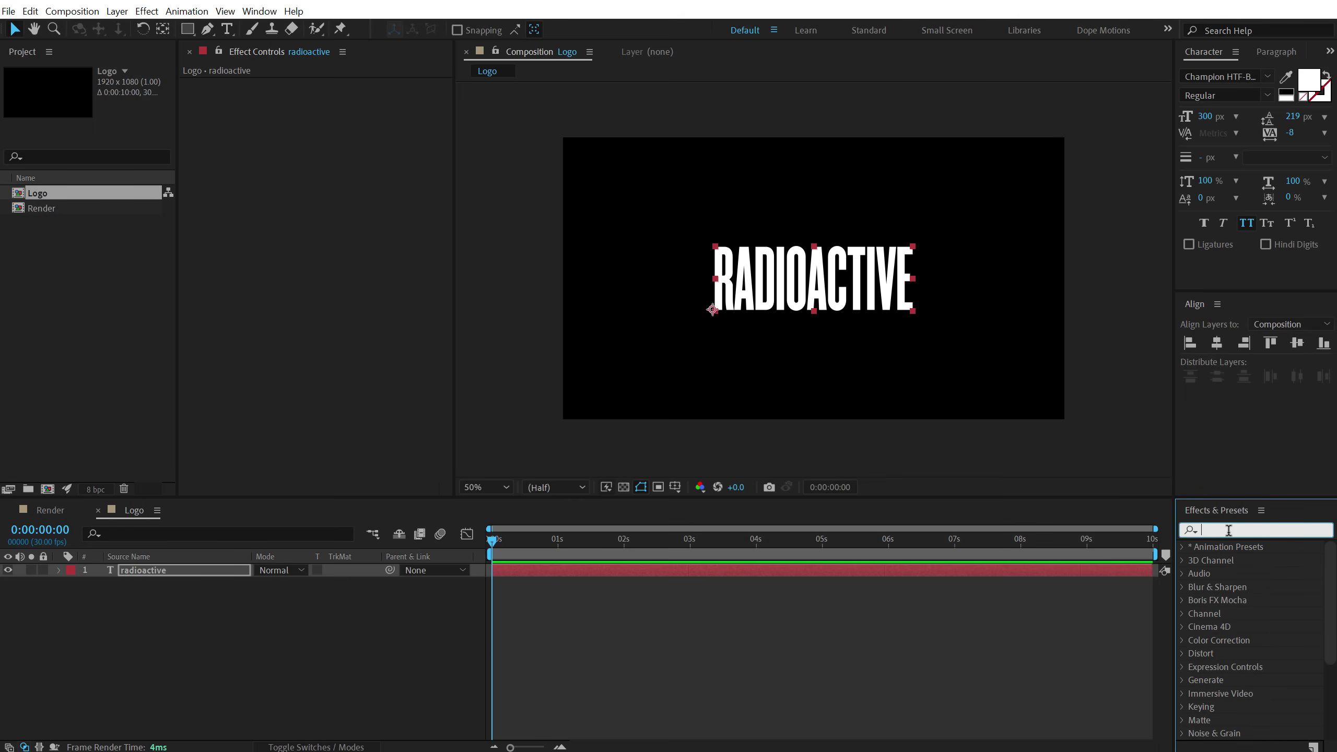
type("ramp")
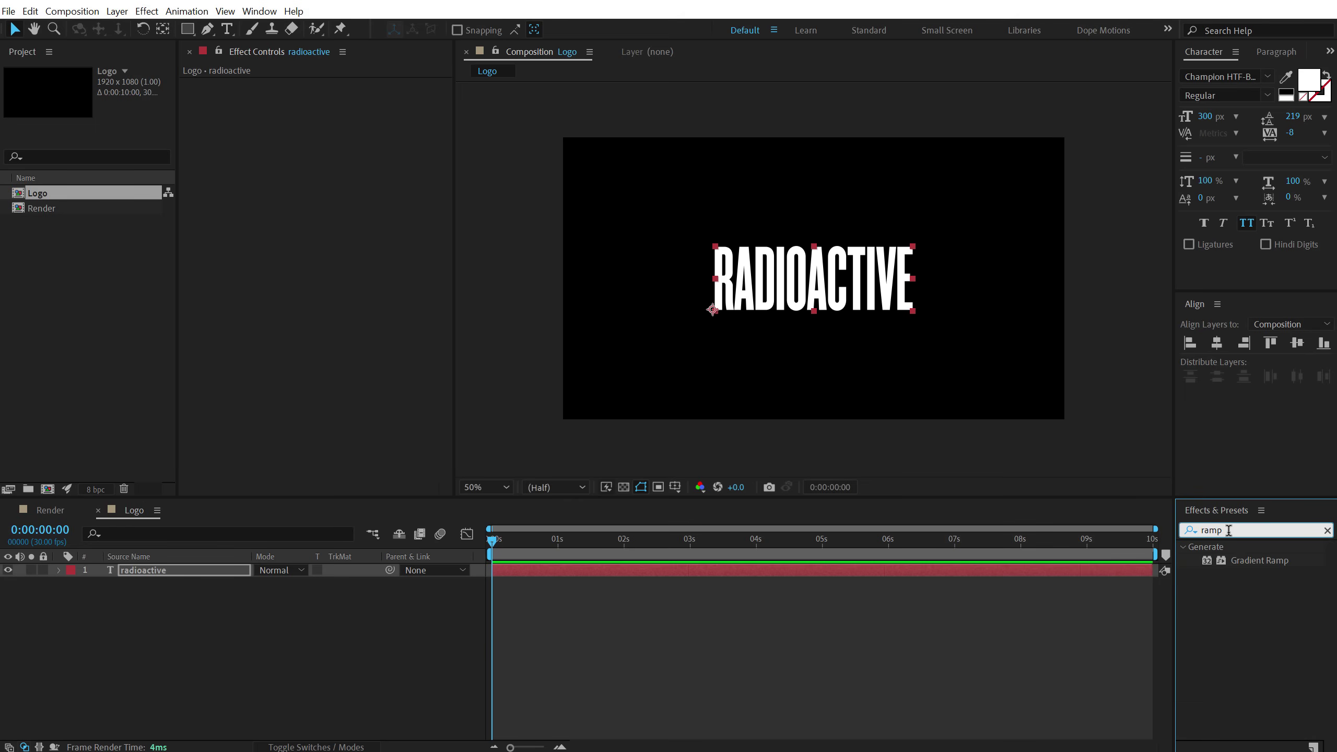
double_click(1246, 560)
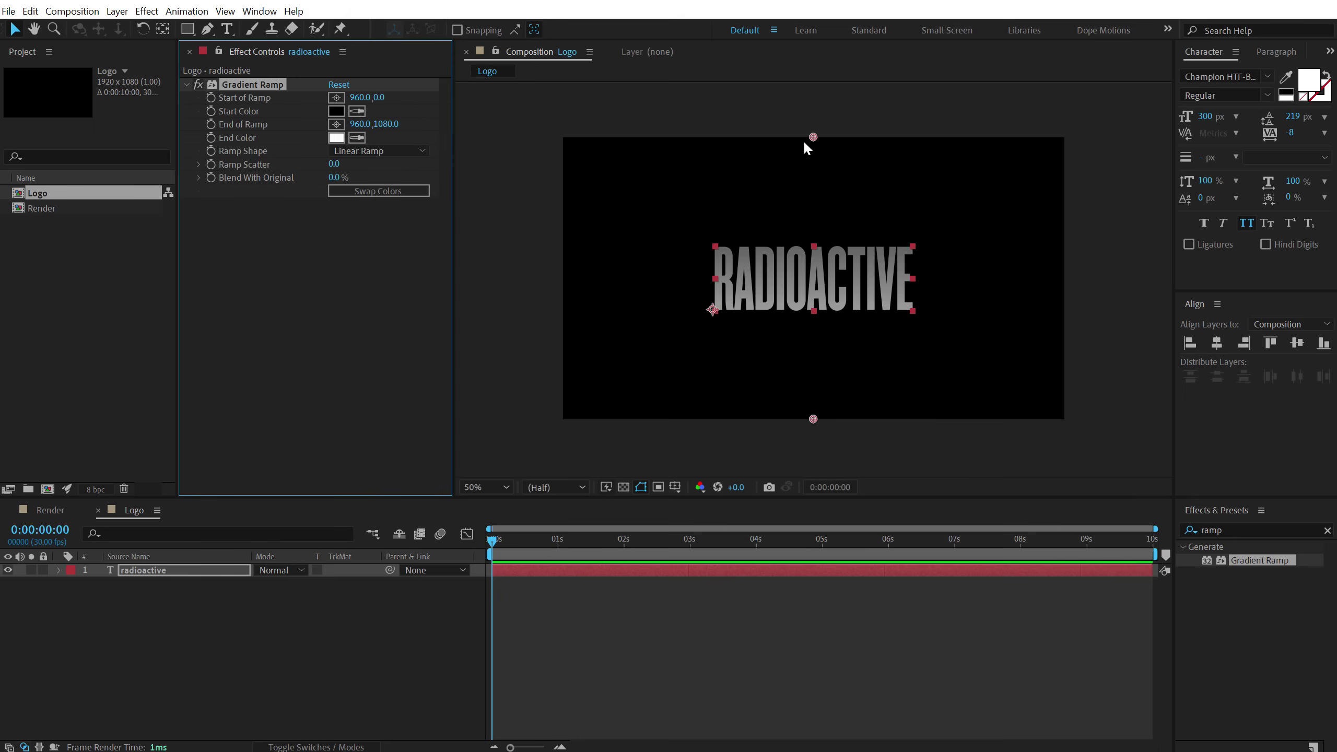
left_click_drag(813, 137, 813, 244)
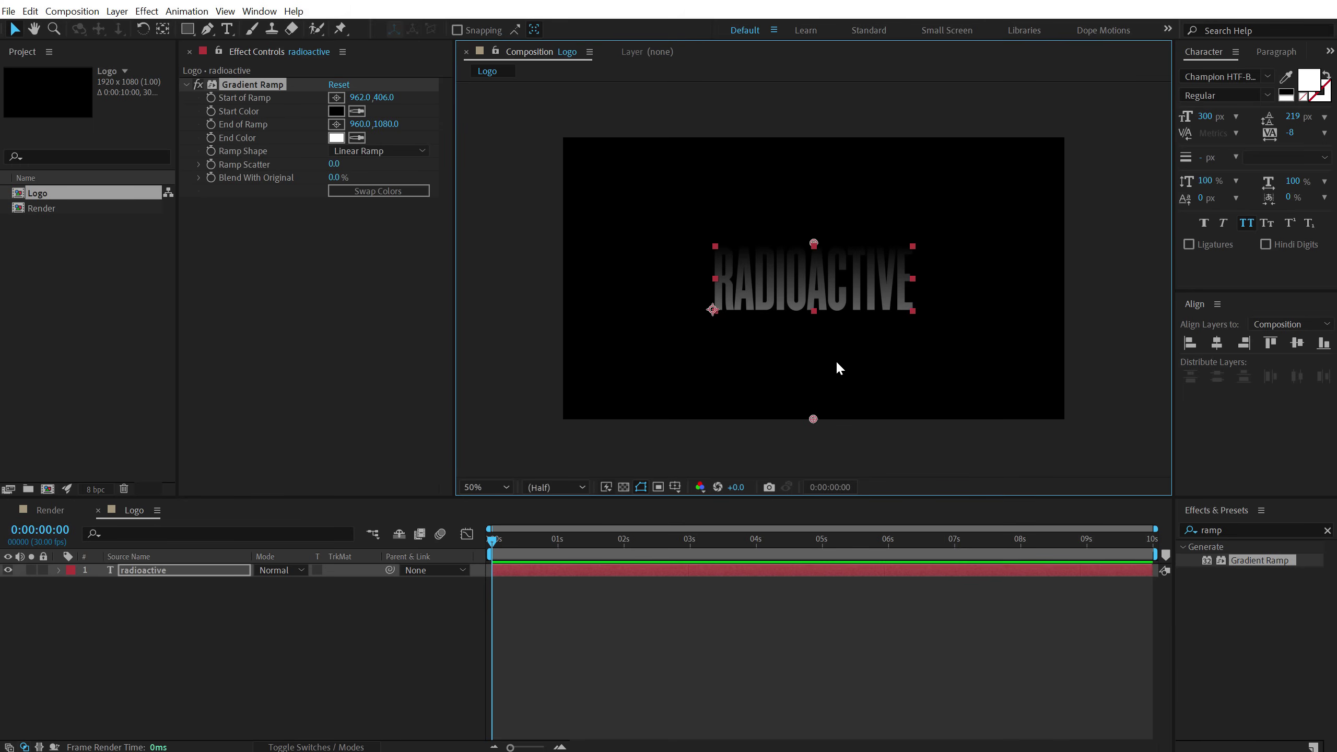
left_click_drag(814, 419, 815, 310)
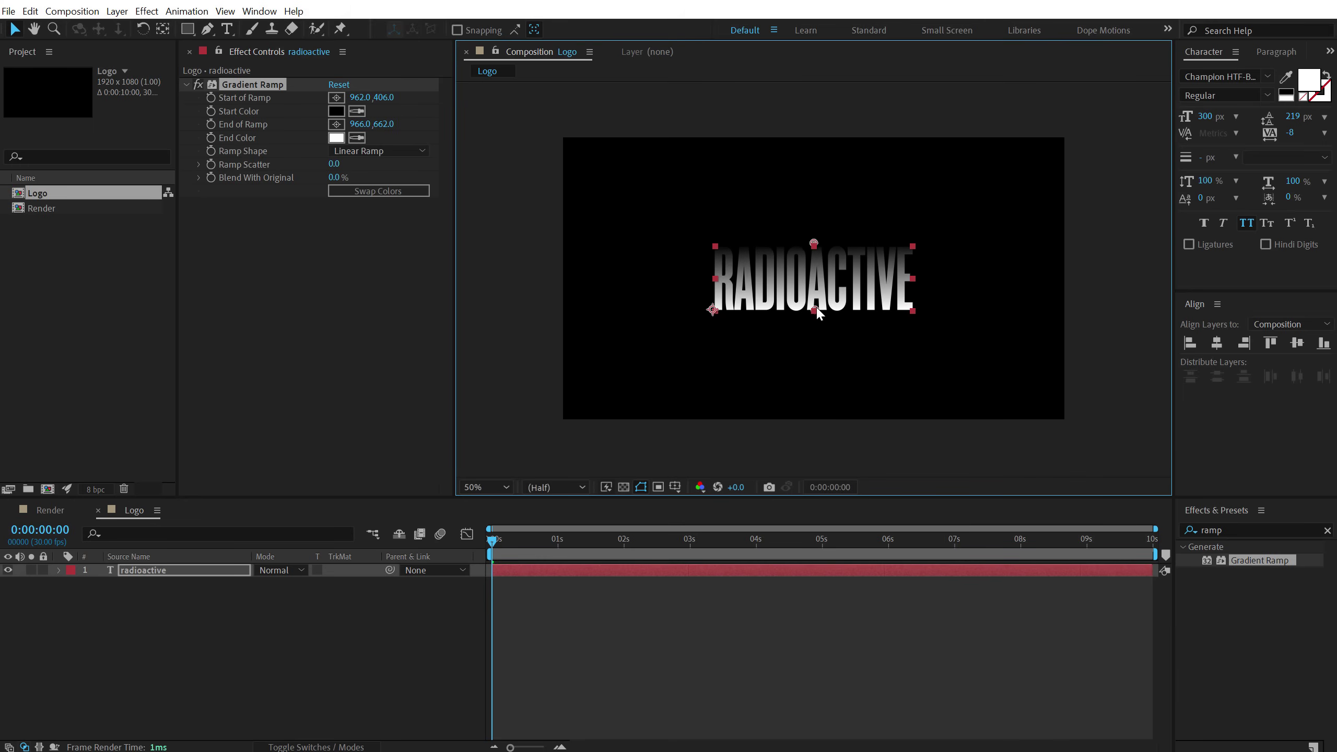
- Set the Gradient Ramp's start color to a bright saturated light blue with hue 192°
left_click(335, 111)
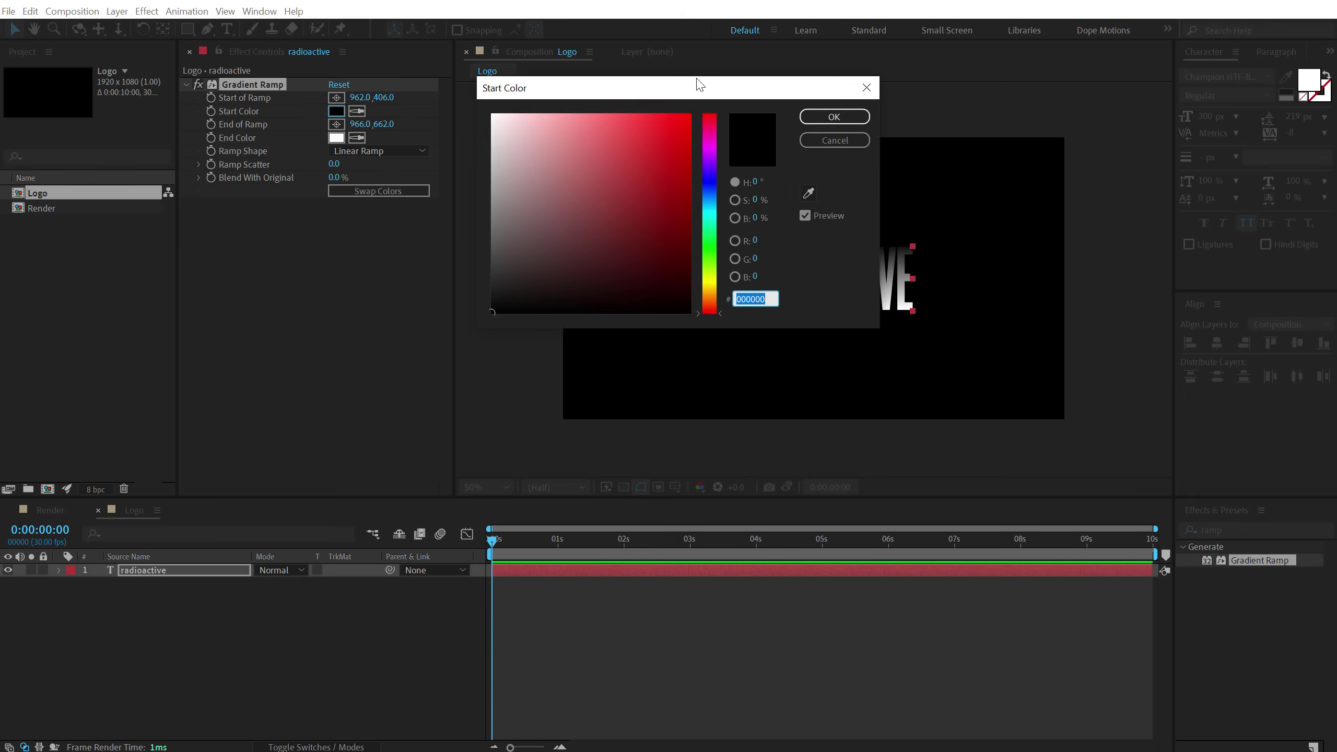
left_click_drag(660, 98, 448, 145)
left_click(472, 166)
left_click(492, 258)
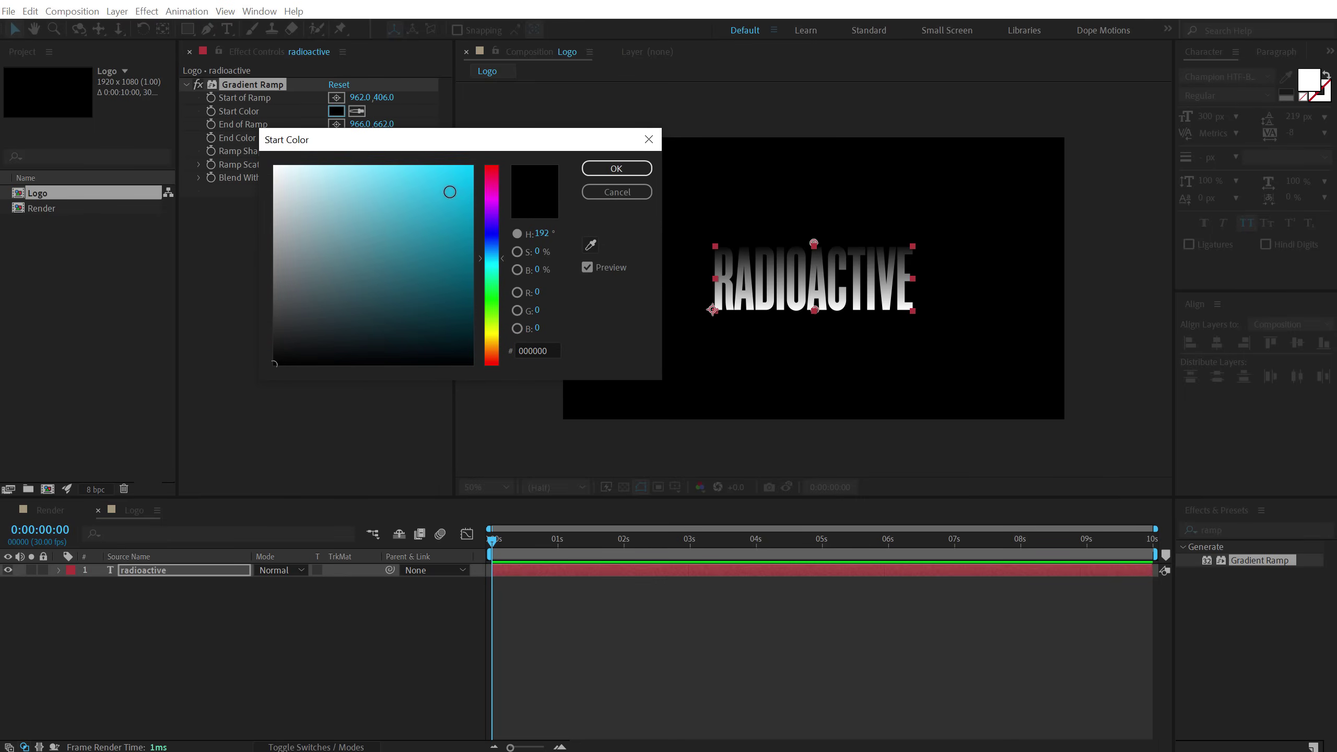
left_click(615, 169)
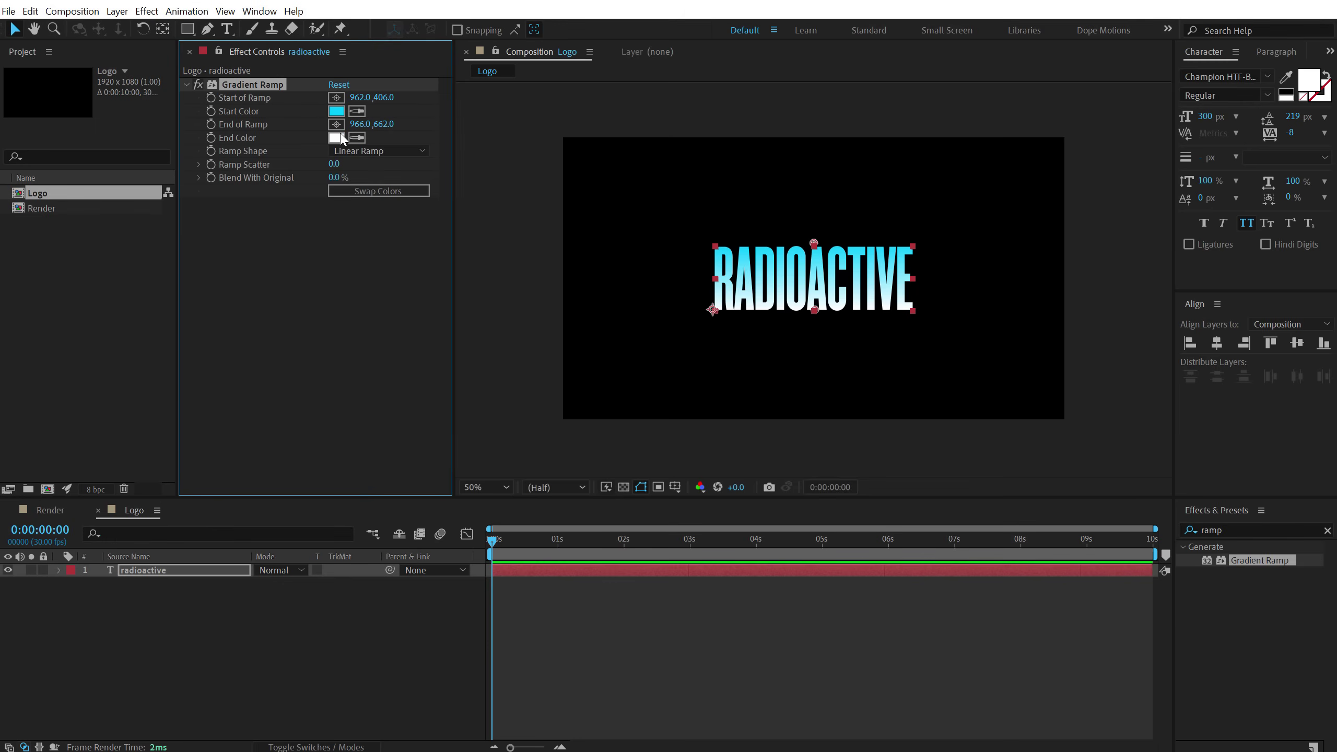
- Set the Gradient Ramp's end color to the saturated blue 004AFF
left_click(336, 138)
left_click(491, 251)
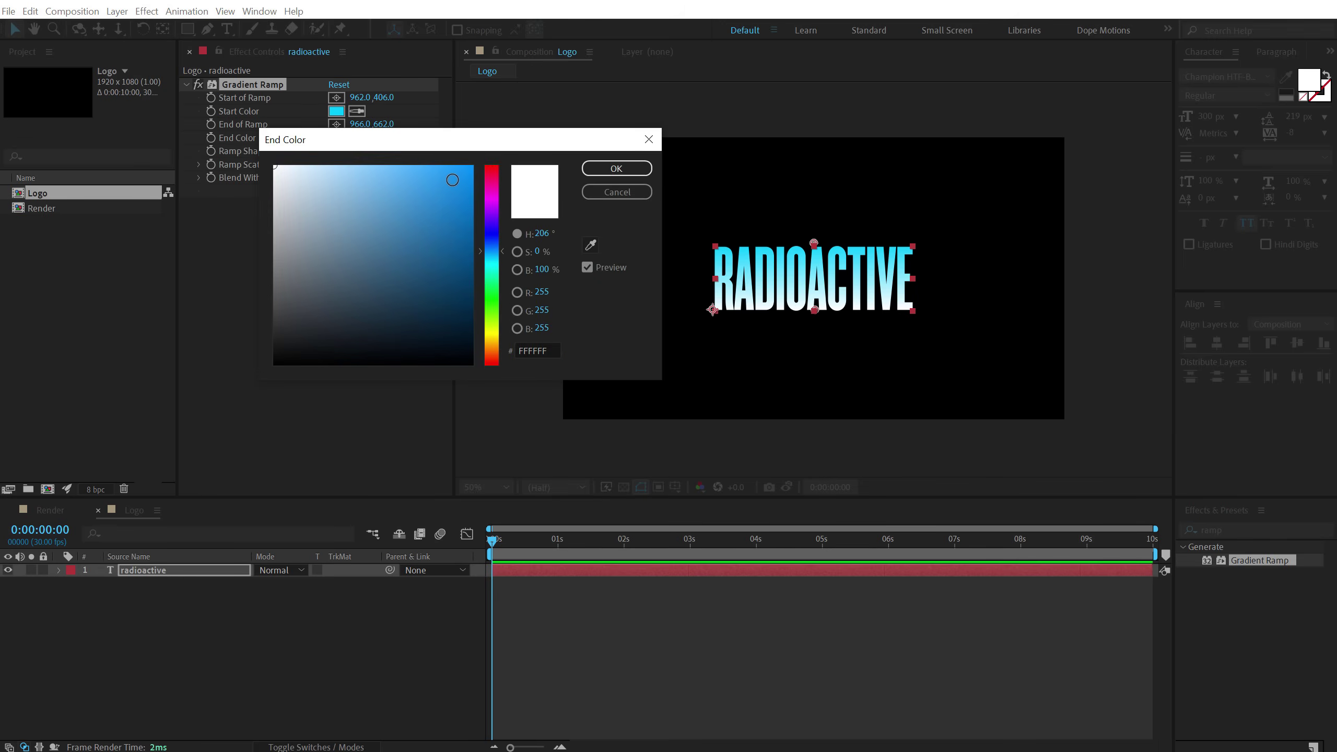
left_click(472, 167)
left_click(492, 244)
left_click(492, 246)
left_click(492, 245)
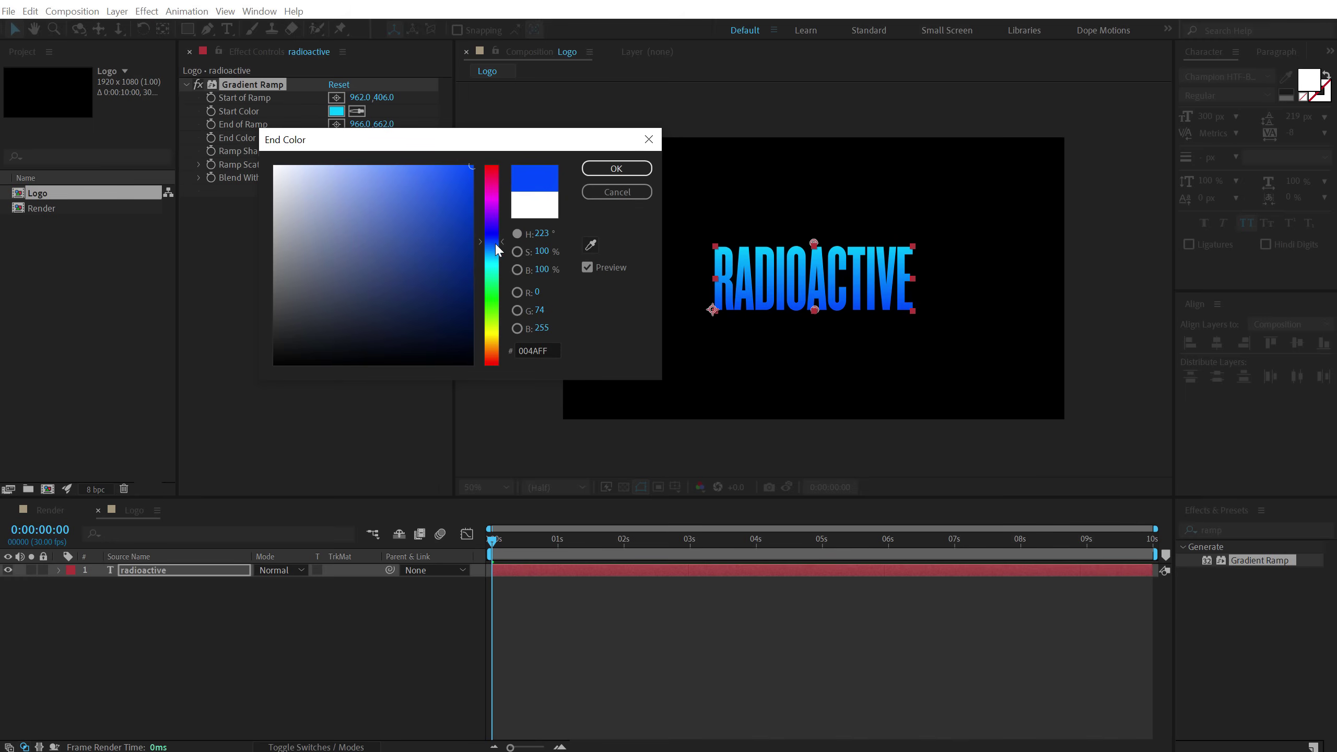
left_click(616, 168)
left_click(341, 680)
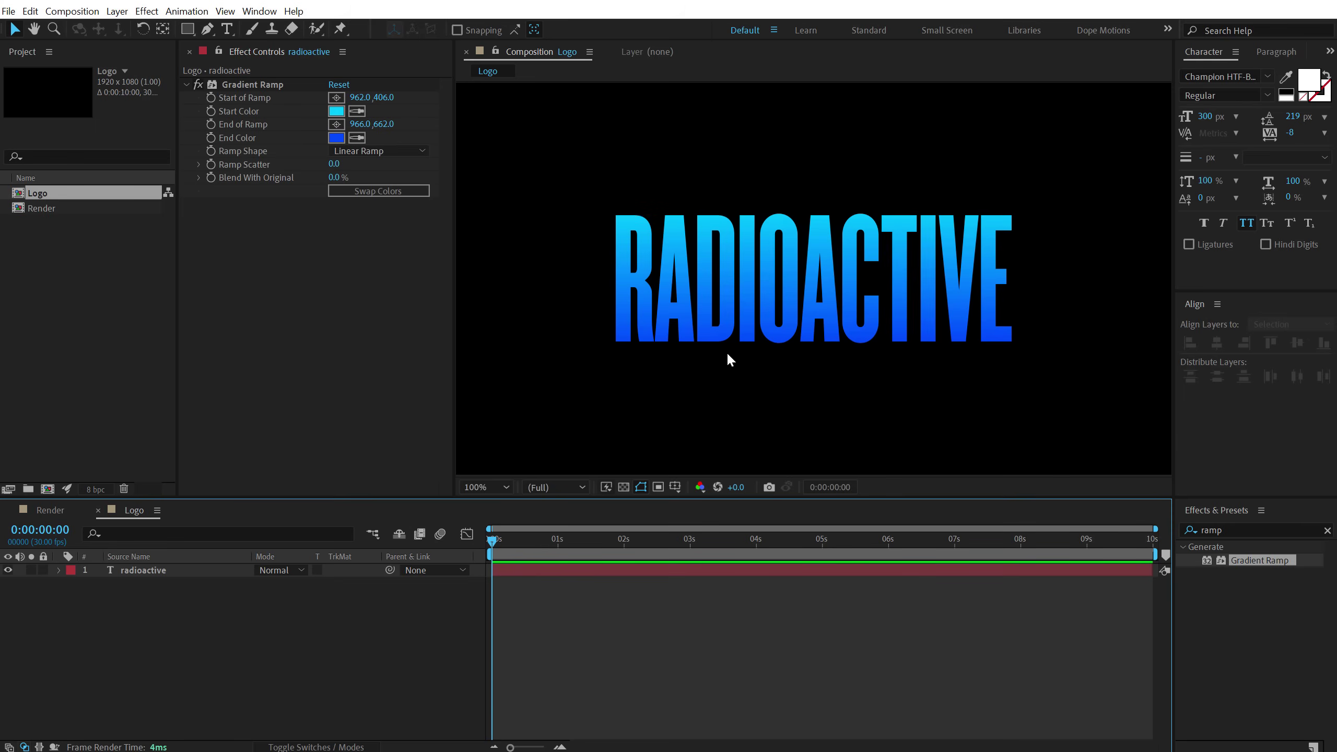
- Shift the text gradient's start color to the cyan 00FAFF
left_click(730, 295)
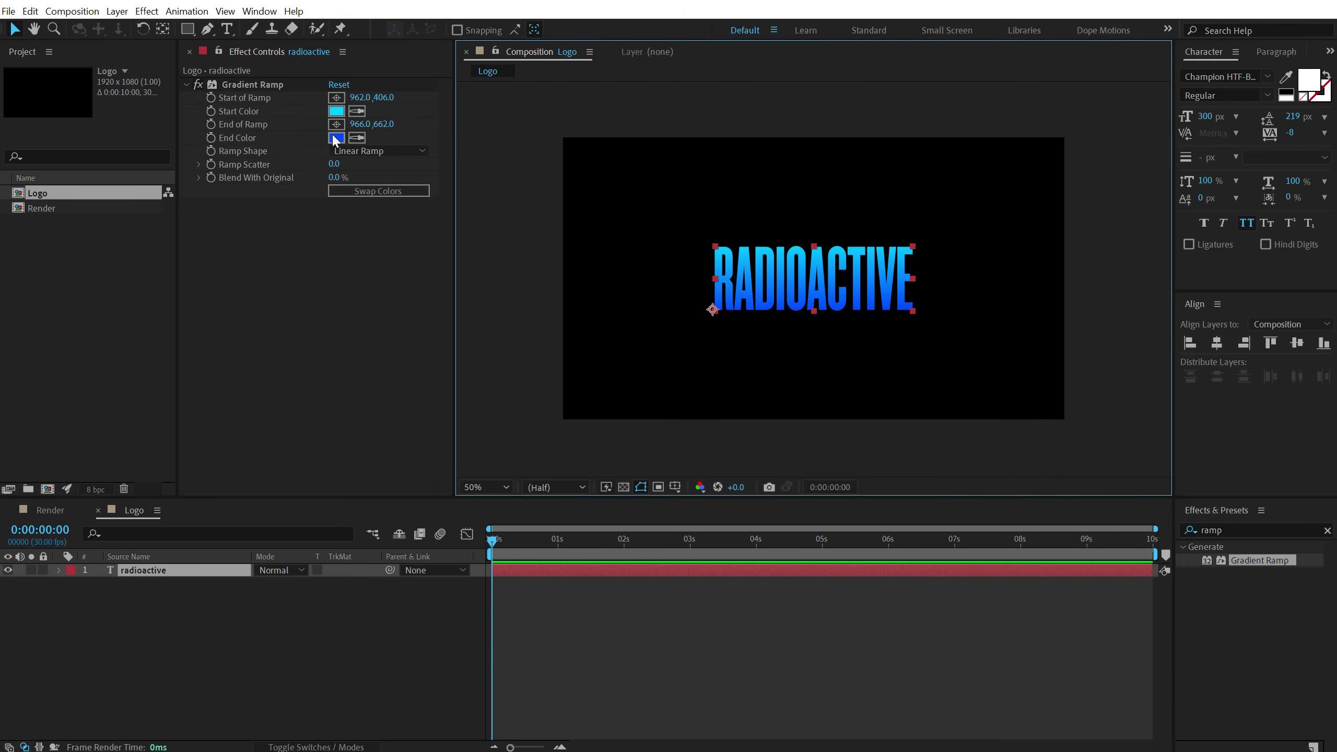
left_click(336, 111)
left_click(491, 264)
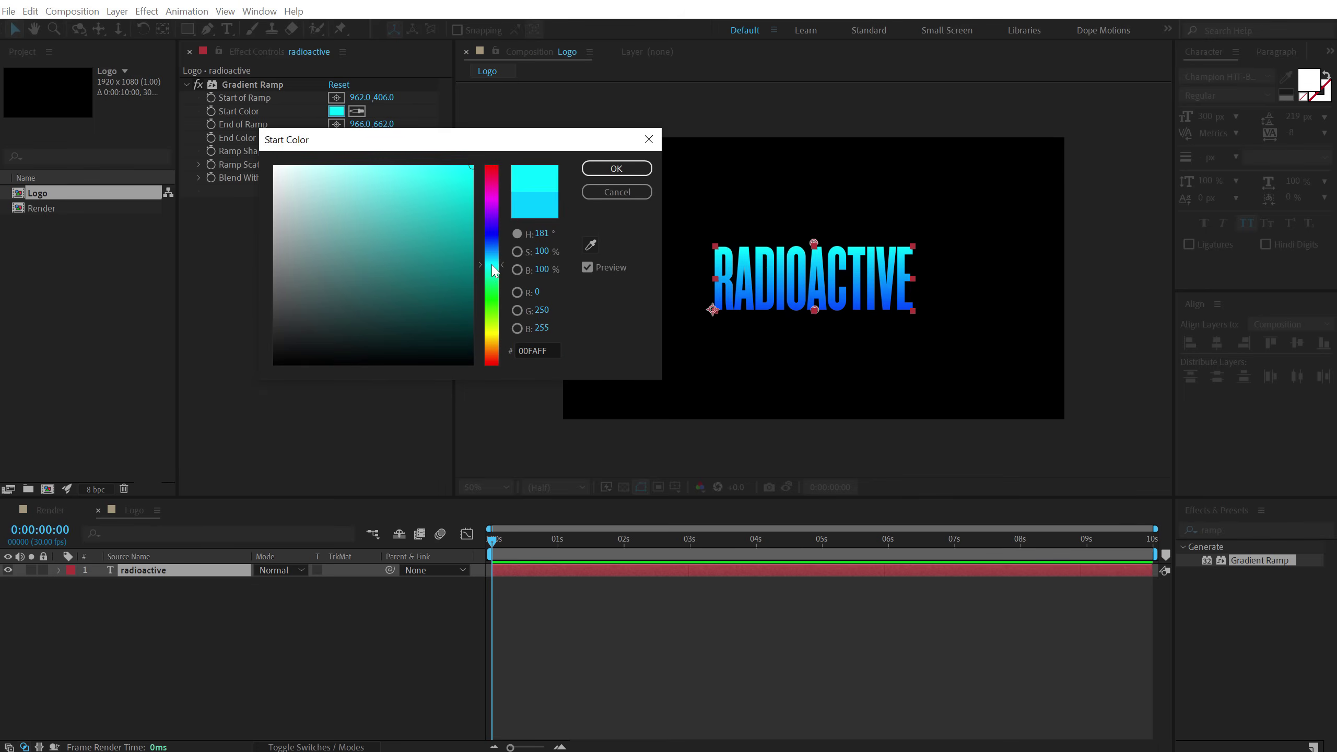
left_click(626, 176)
left_click(284, 610)
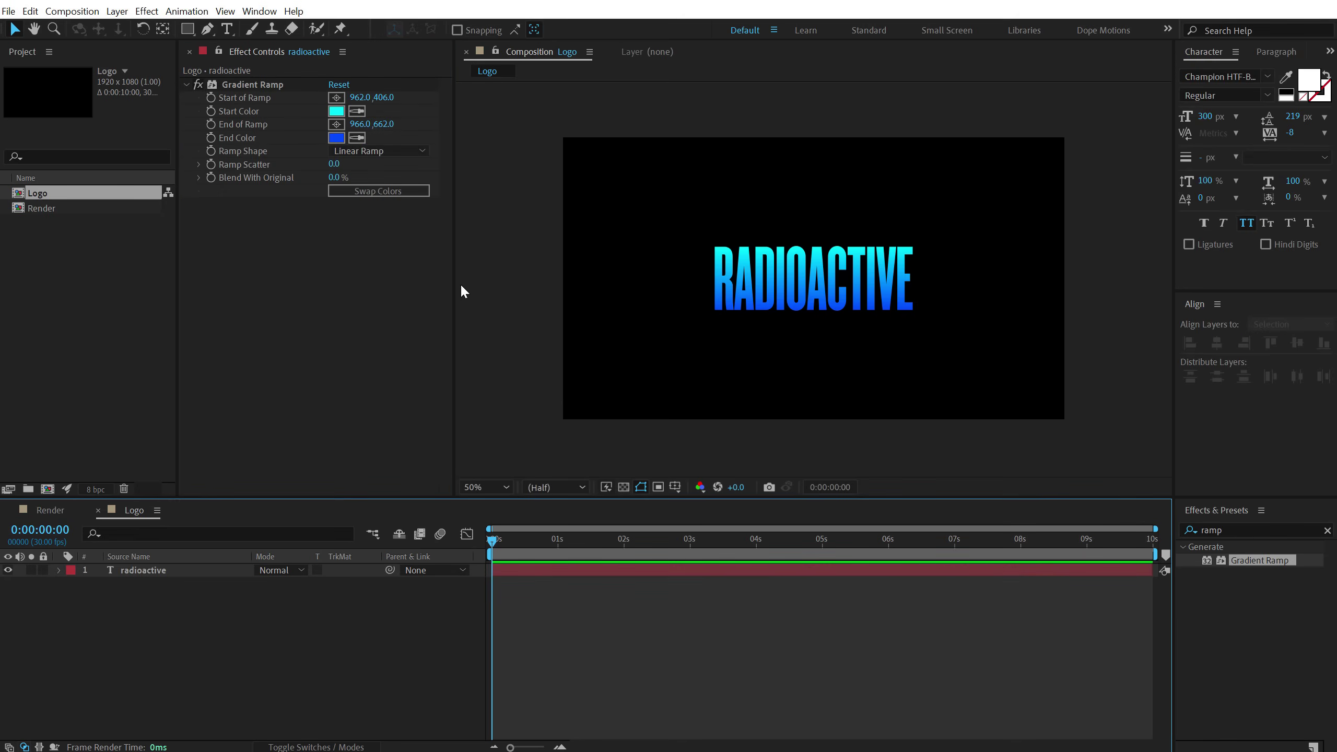
- Create a new composition named Map
left_click(56, 369)
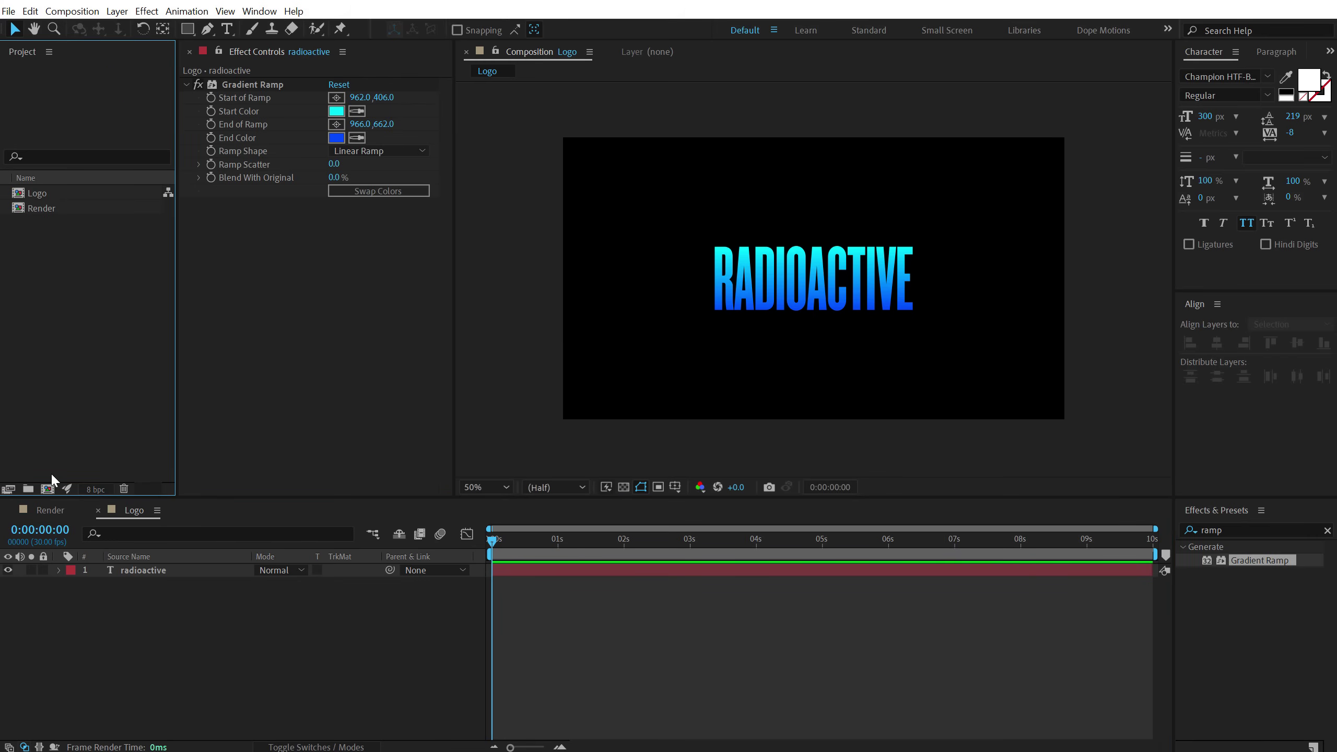
left_click(48, 489)
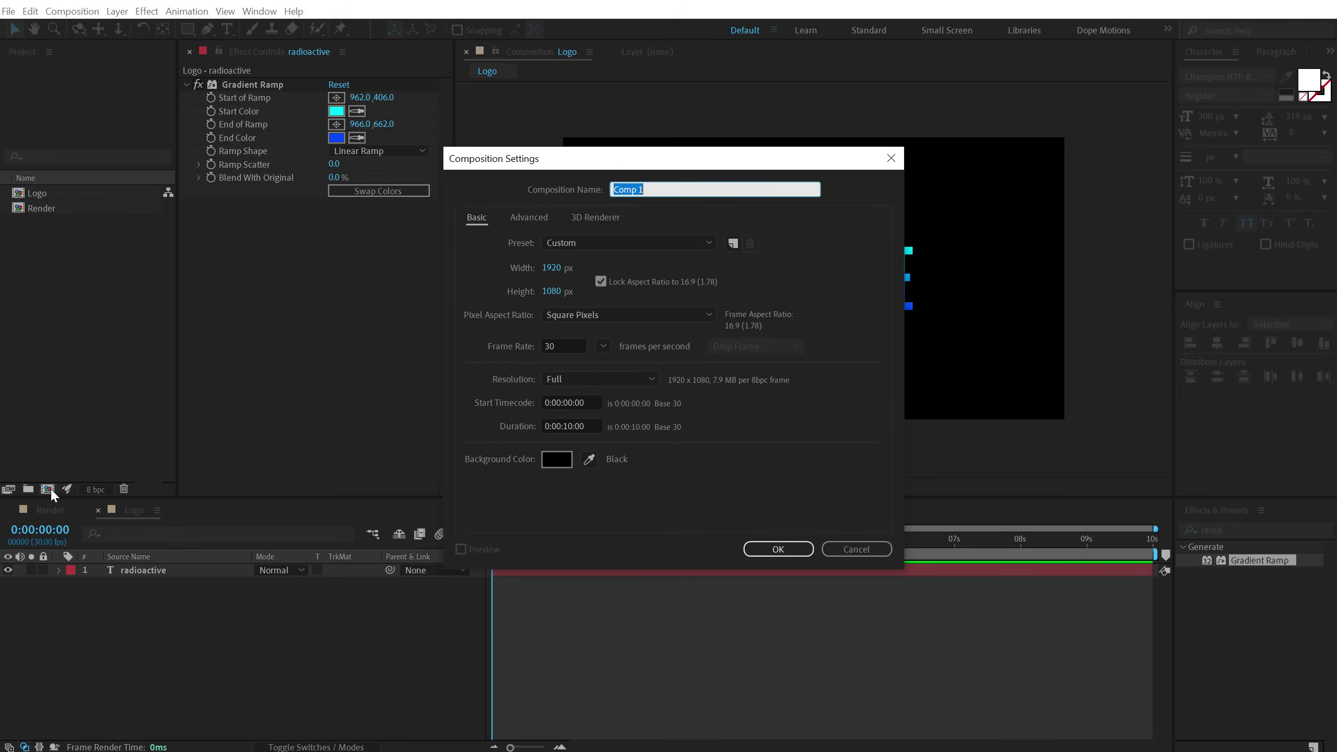
type("Map")
left_click(778, 549)
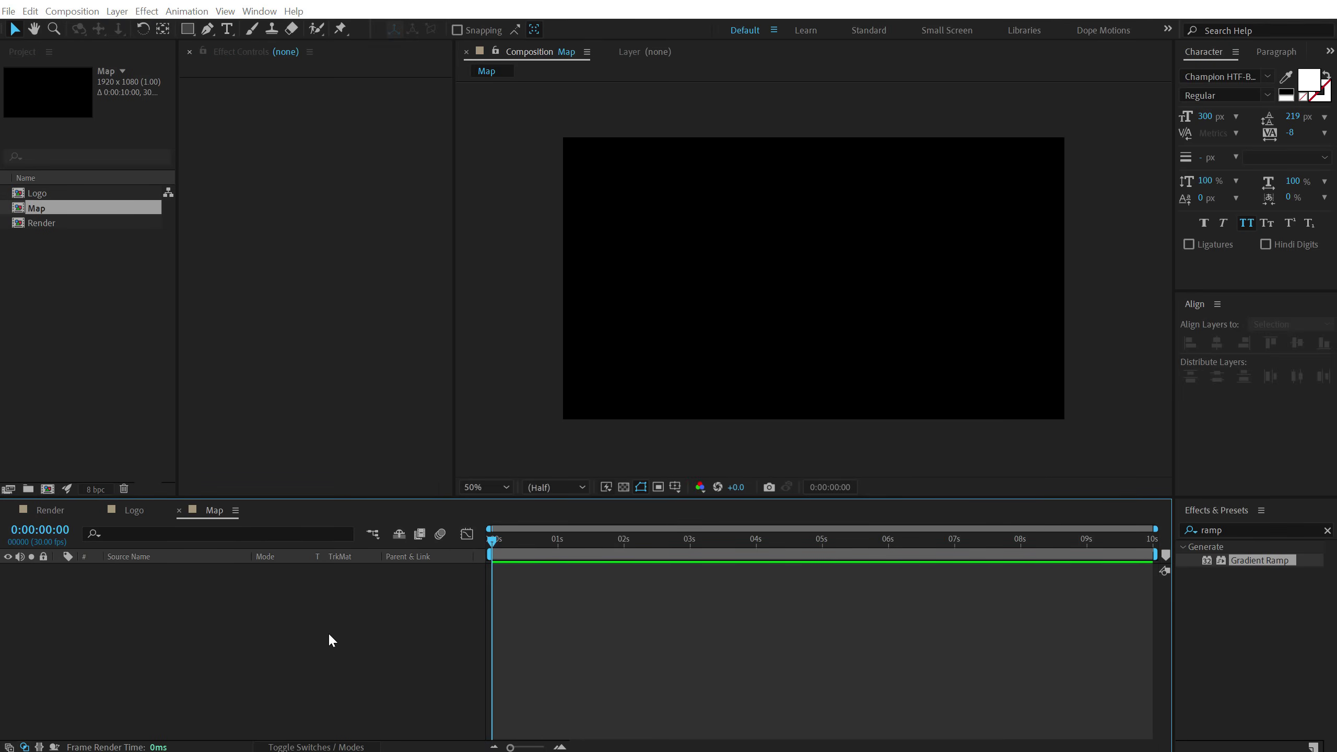
- Add a black solid named Fractals to the Map composition and apply the Fractal Noise effect to it
key("ctrl+y")
type("Fractals")
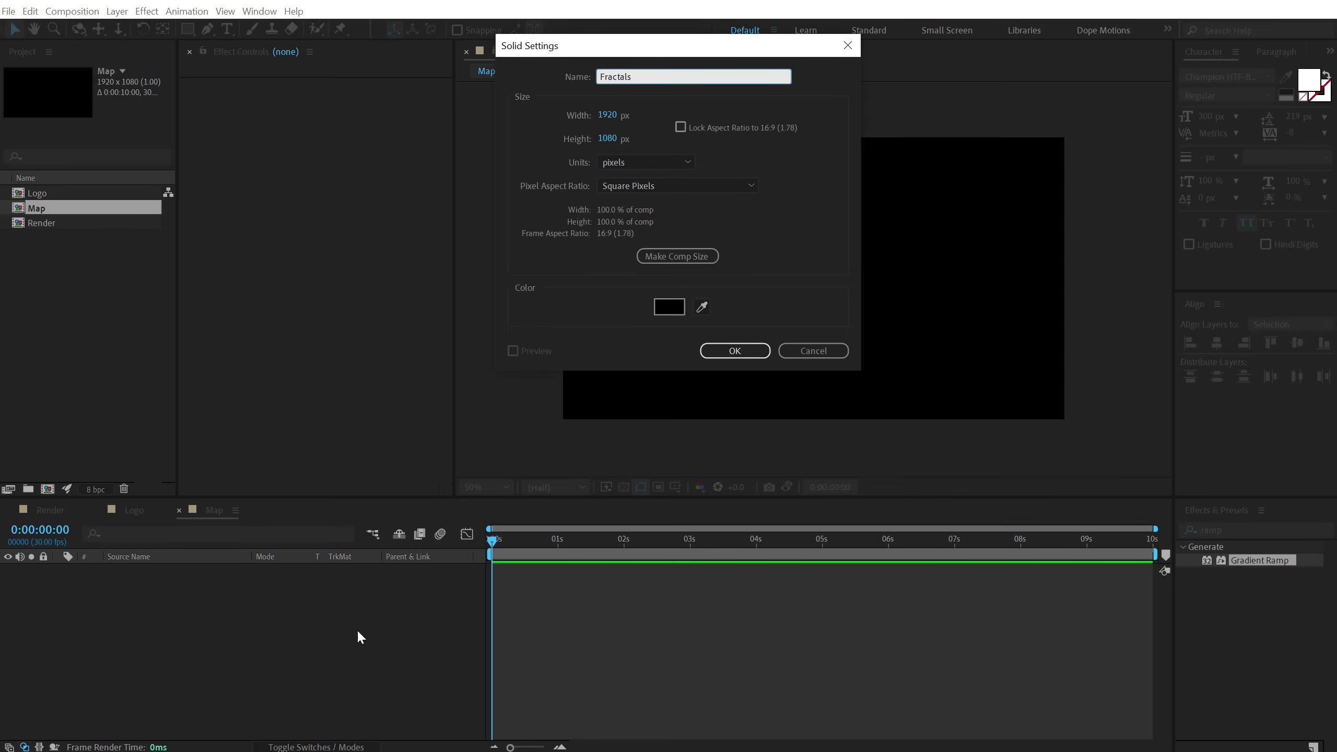
left_click(735, 350)
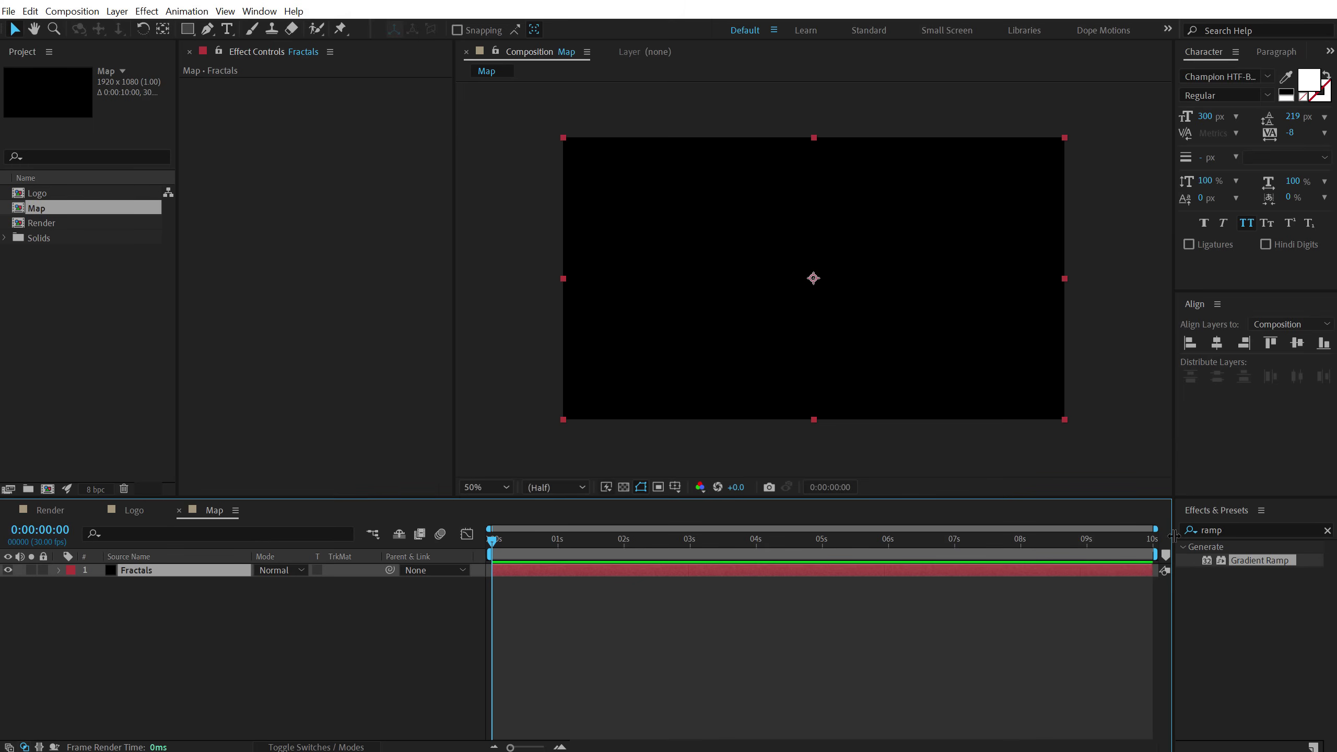
left_click_drag(1229, 528, 1141, 526)
type("frac")
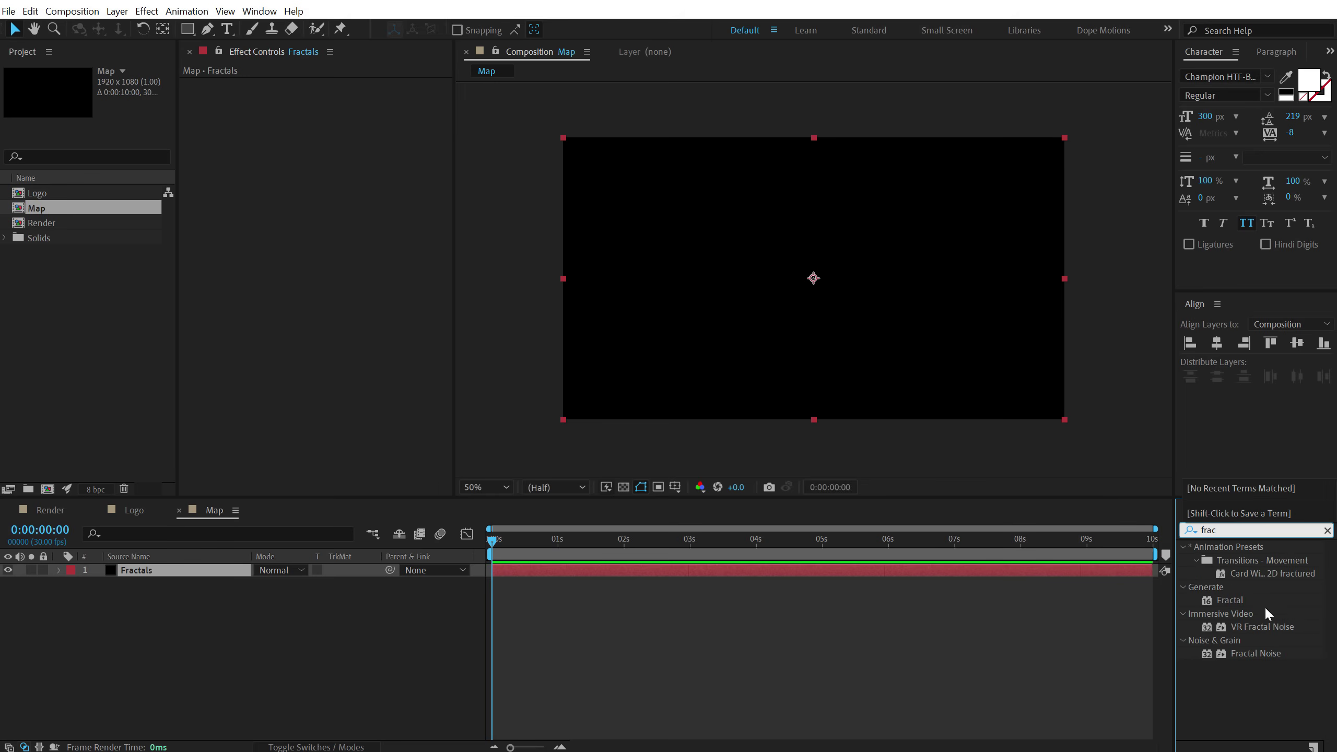
double_click(1253, 655)
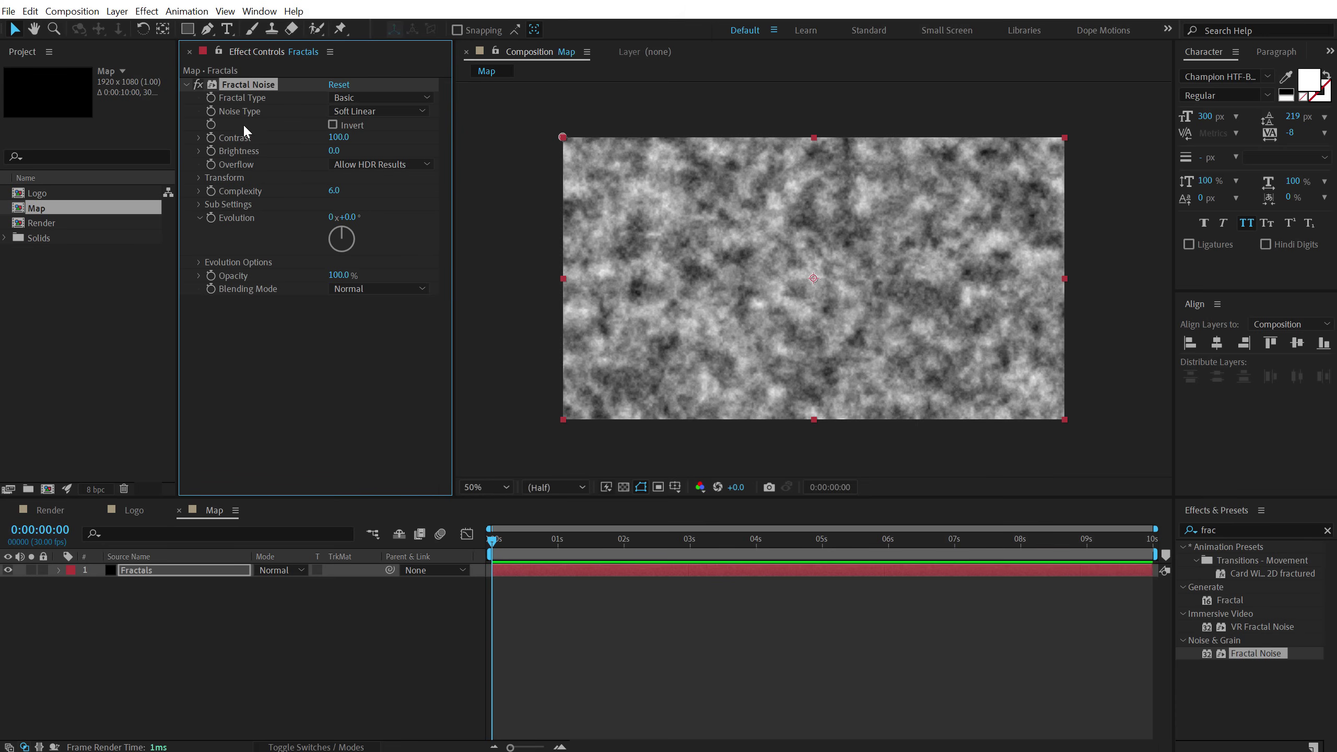
- Set the Fractal Noise's noise type to Block and raise its contrast to 284
left_click(353, 111)
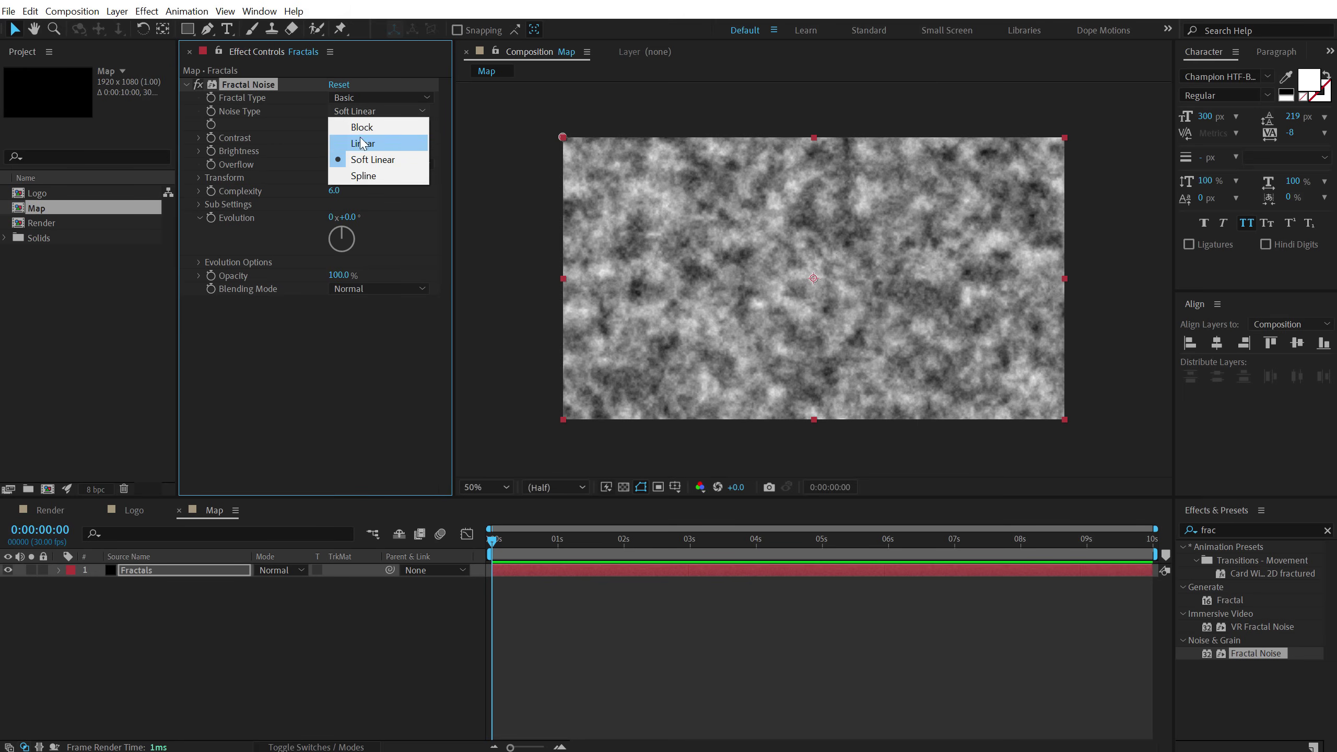
left_click(360, 127)
left_click_drag(341, 137, 466, 140)
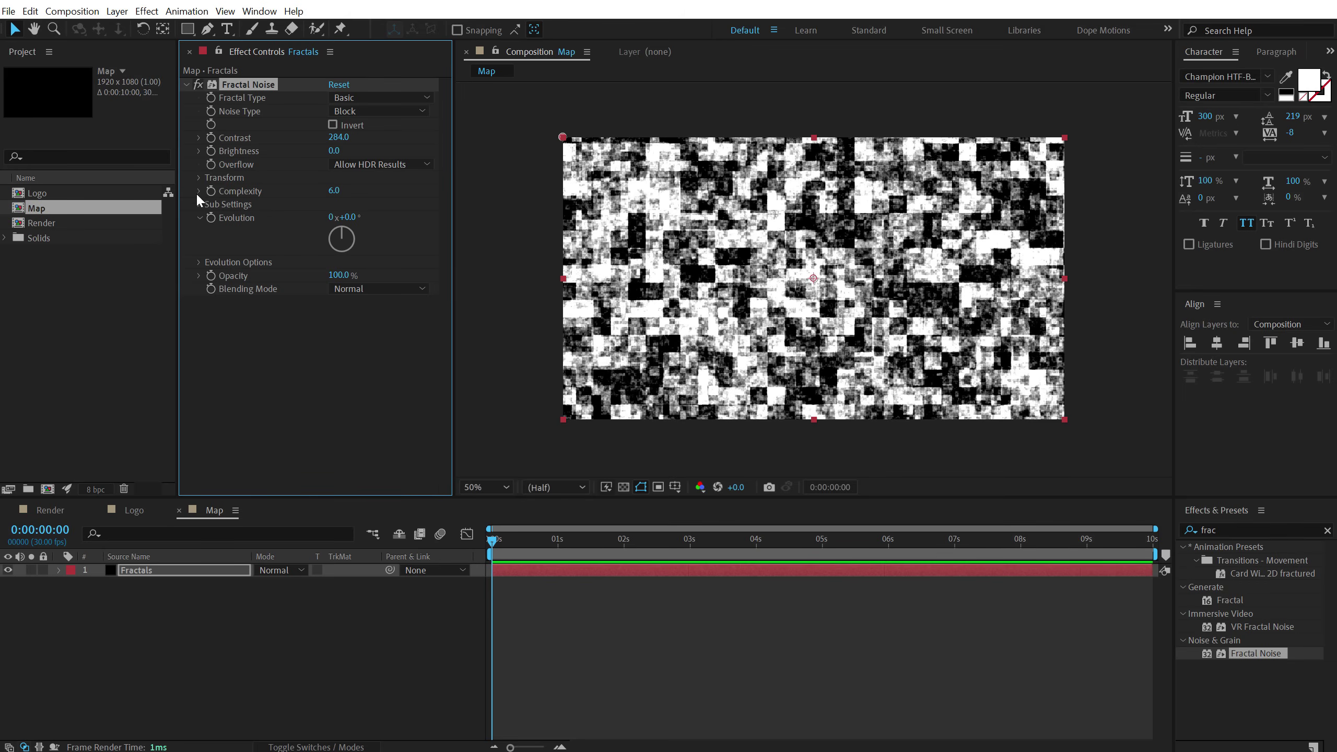
- Turn off uniform scaling in the Fractal Noise transform and set the scale width to 50 and the scale height to 1000
left_click(199, 177)
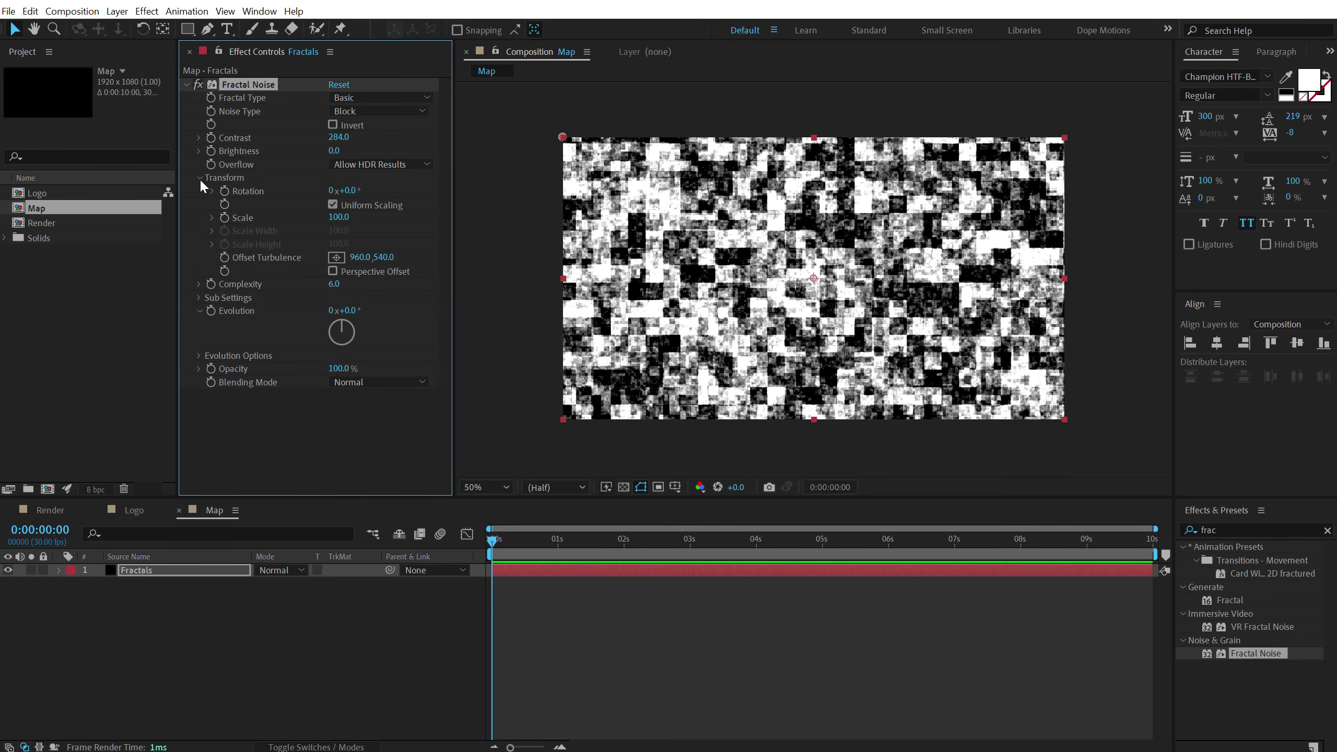
left_click(332, 205)
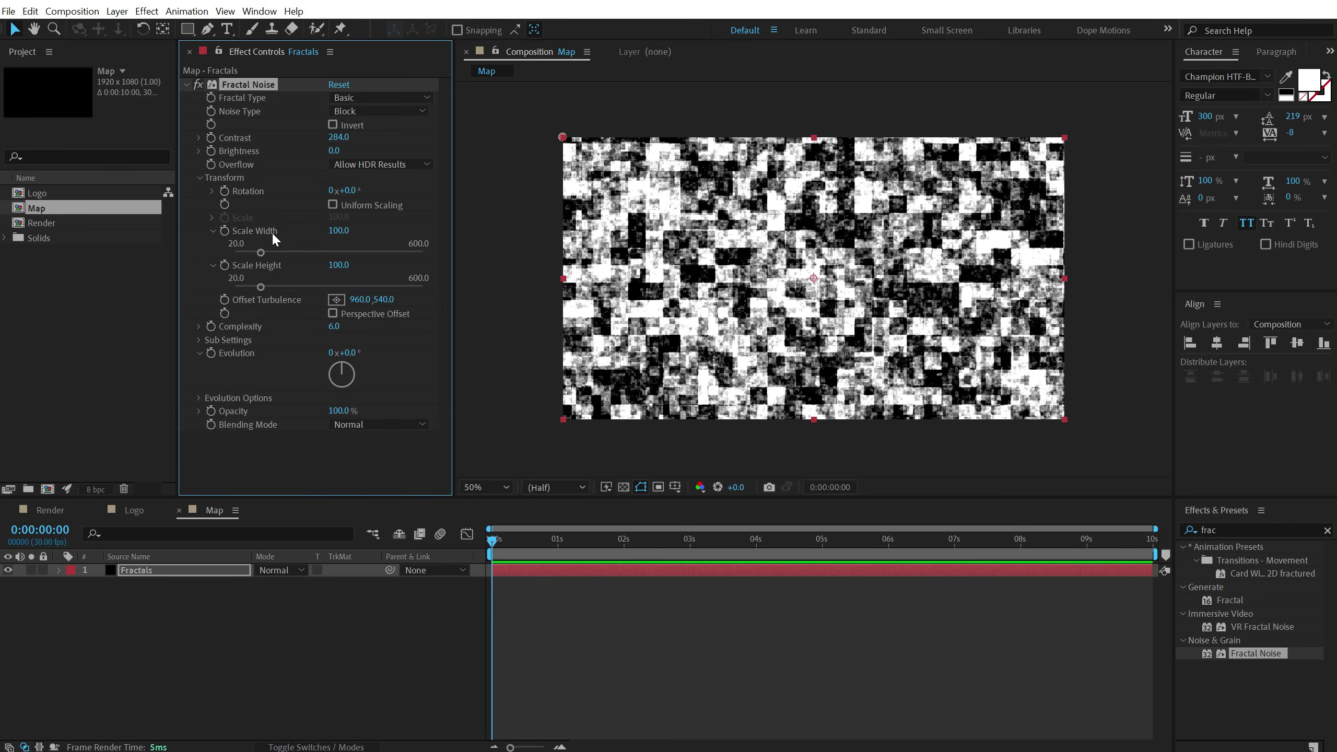
left_click(340, 237)
type("50")
key("Return")
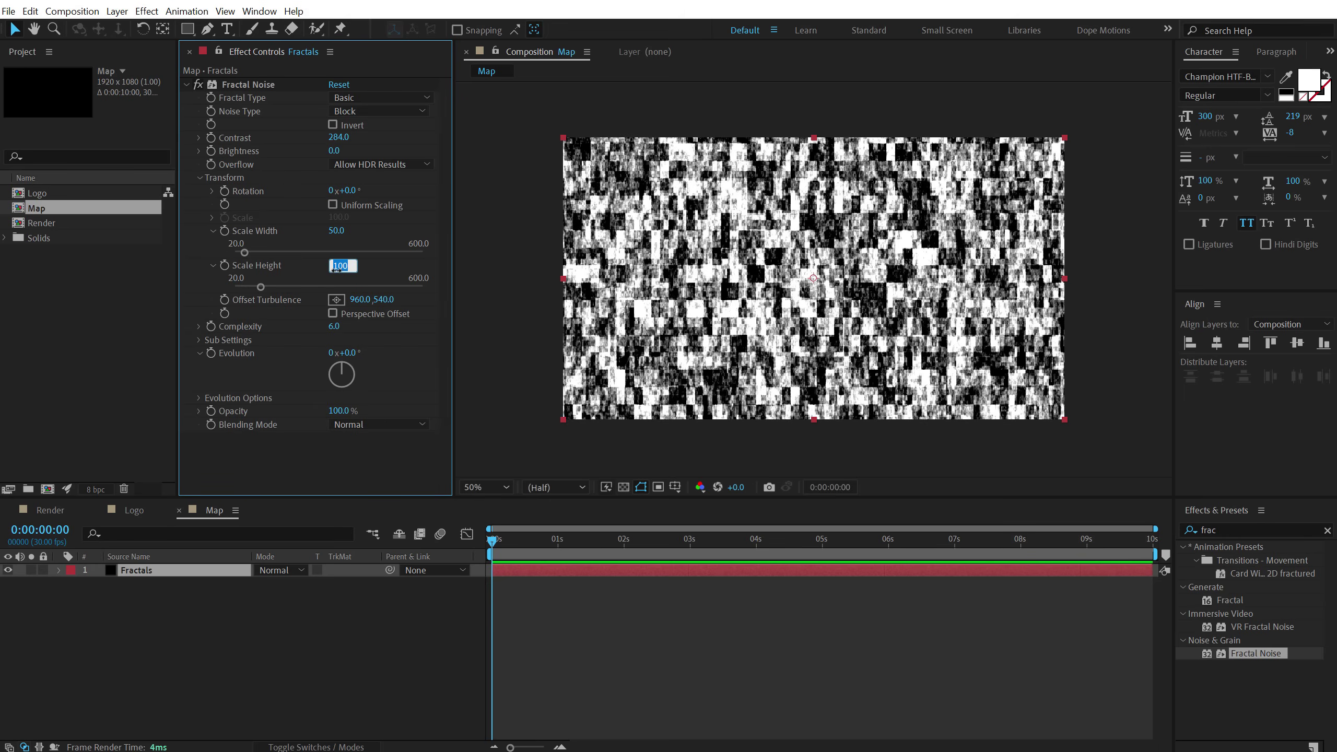
type("1")
key("Return")
- Set the Fractal Noise's complexity to 3
left_click(333, 327)
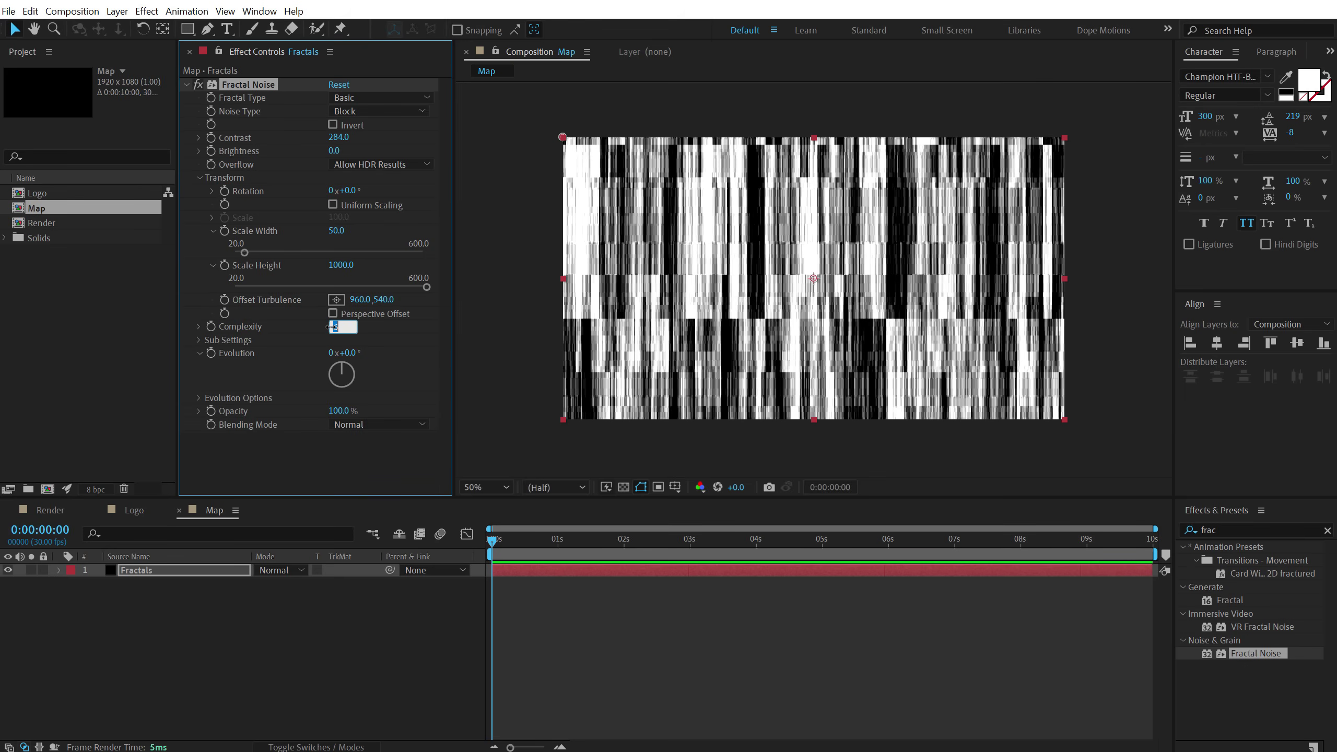
type("3")
key("Return")
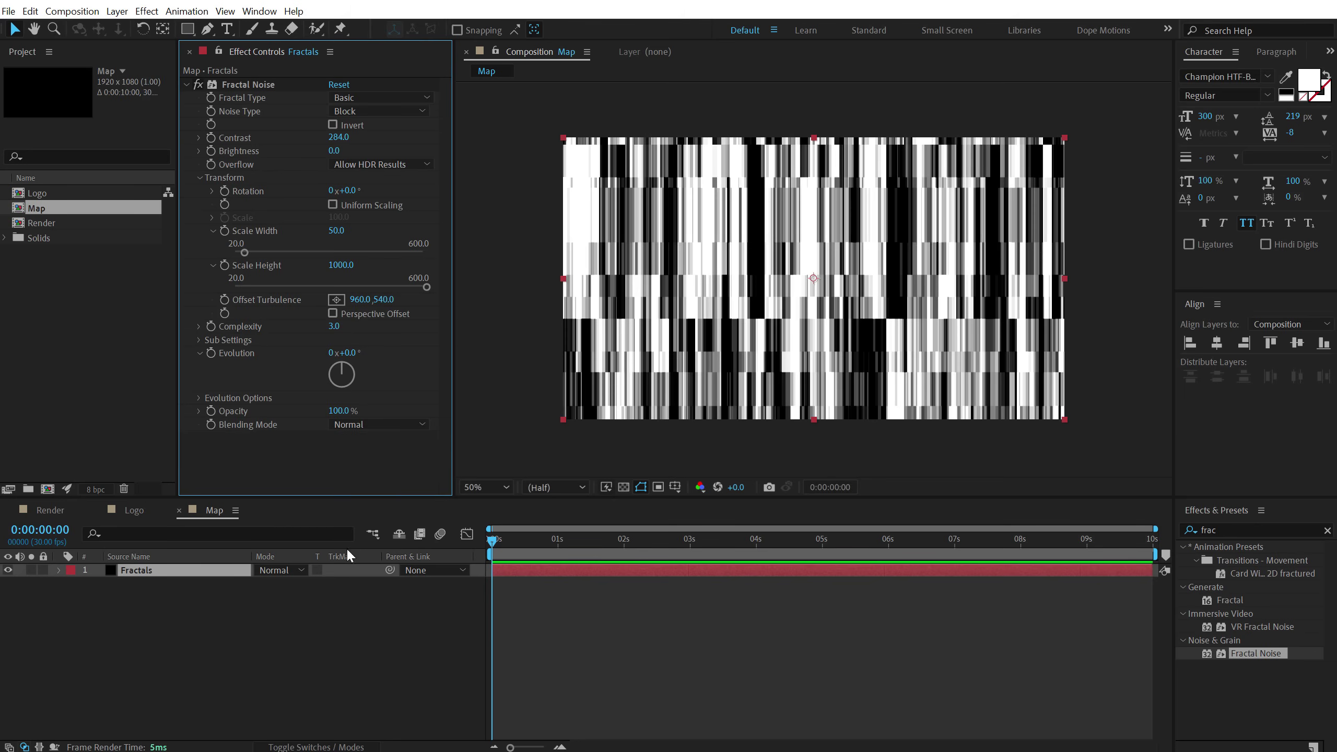
- Keyframe the Fractal Noise's Offset Turbulence at the first frame and set its Y value to -6000 at the last frame
left_click_drag(501, 544, 466, 546)
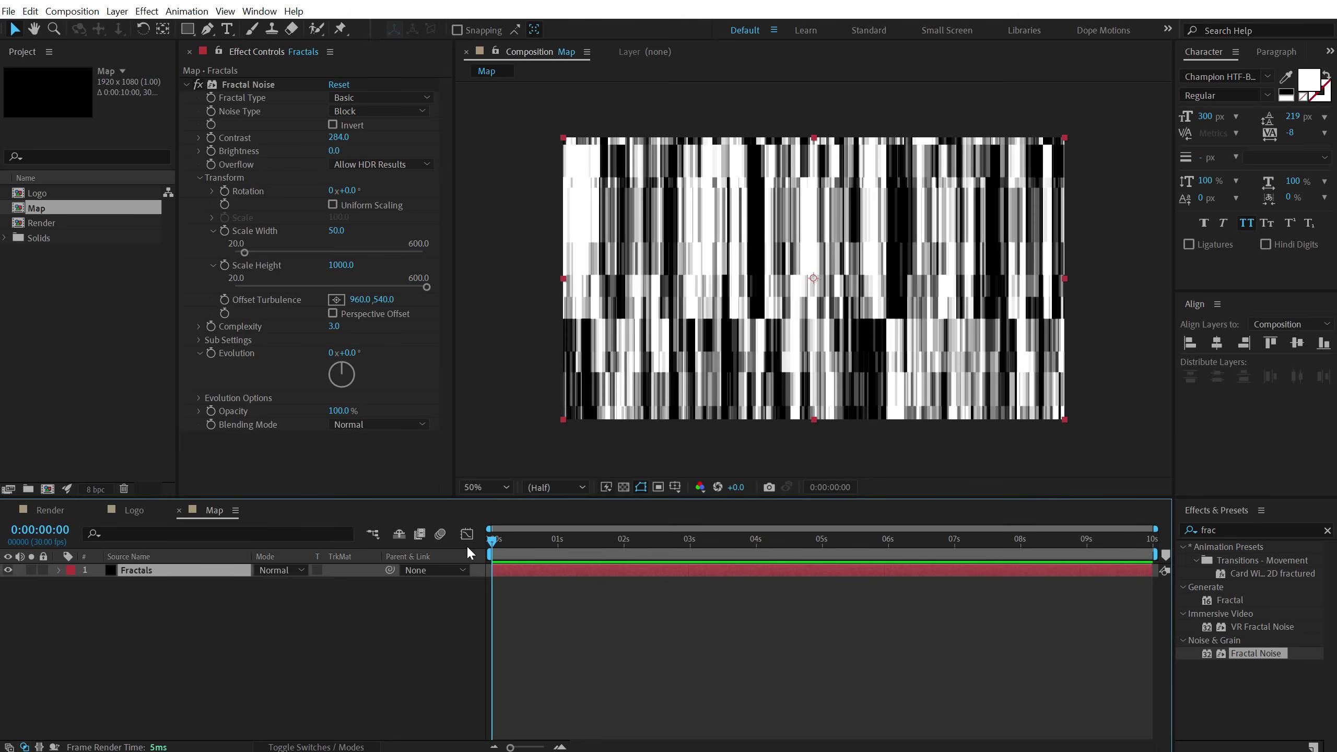
left_click(222, 299)
left_click_drag(1136, 554, 1186, 547)
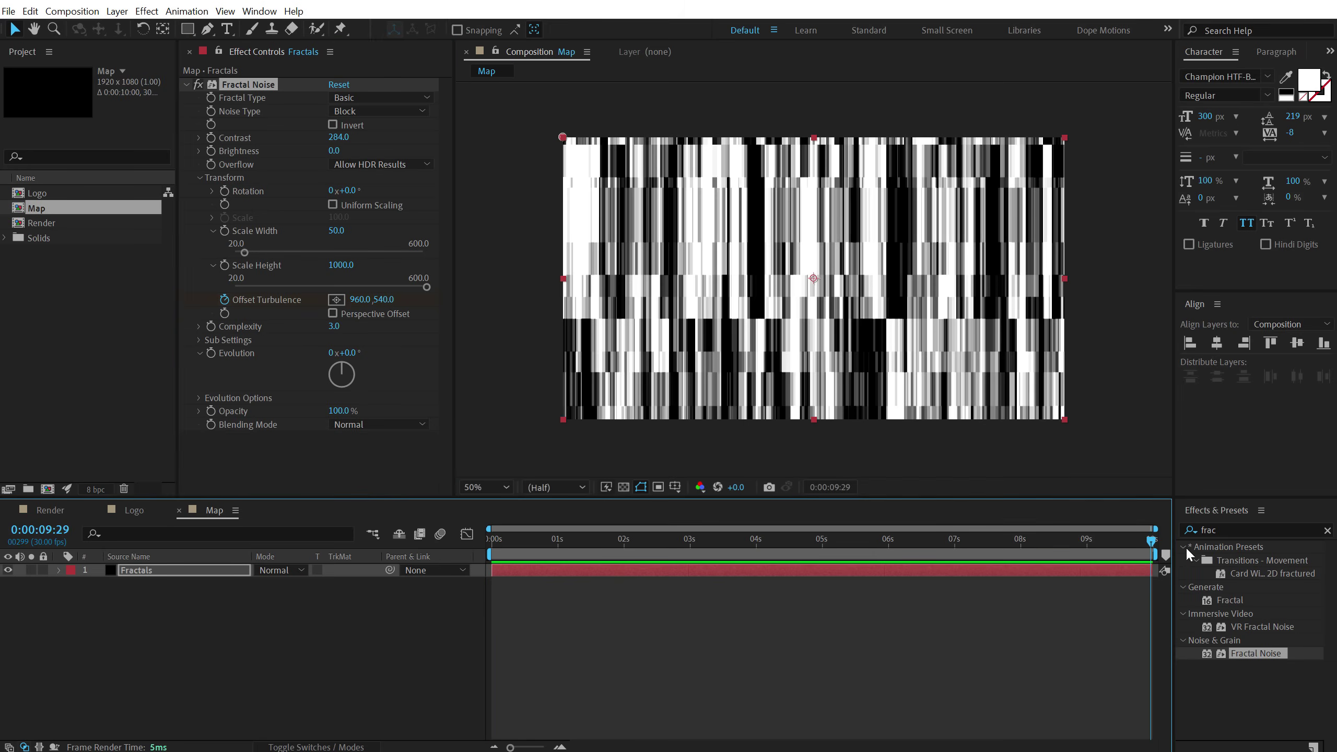
left_click_drag(384, 302, 353, 298)
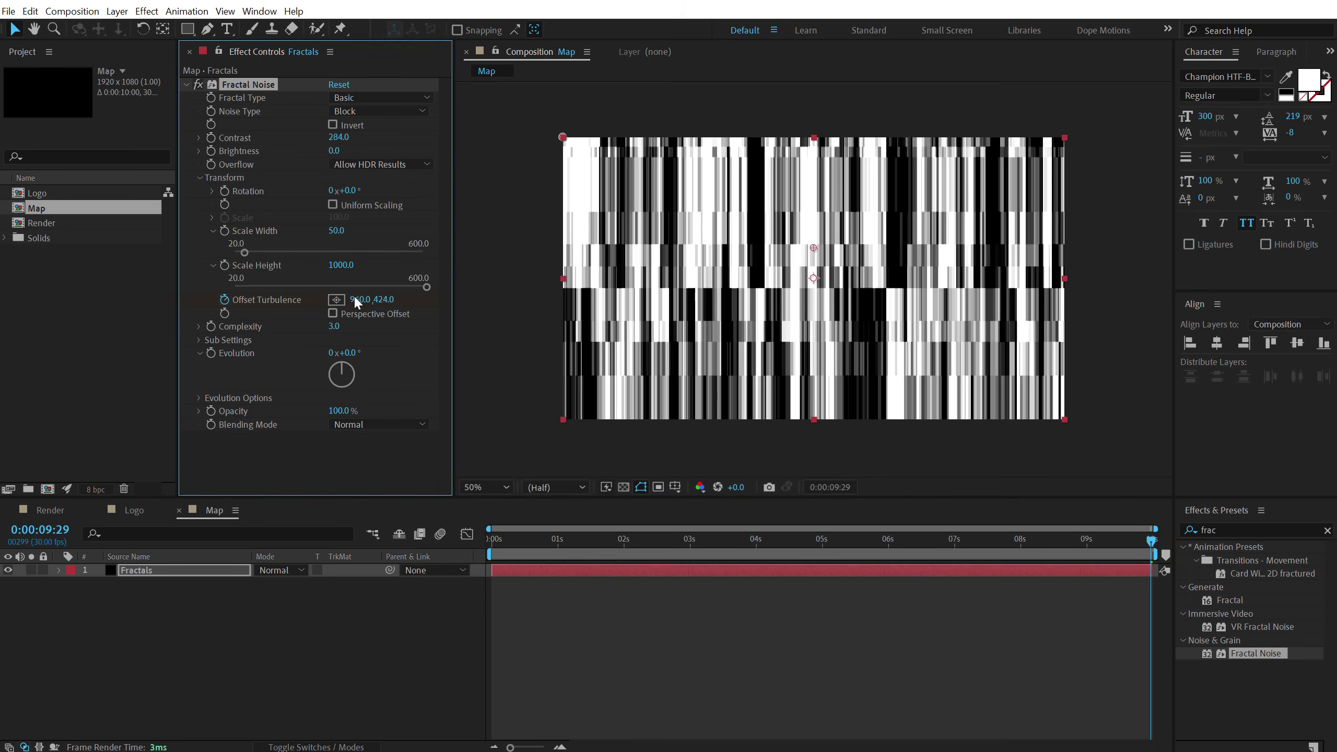
left_click(384, 300)
key("BackSpace")
type("-6000")
key("Return")
- Scrub through the Map composition and play back the moving noise from the start
left_click_drag(518, 538, 605, 540)
key("space")
key("Home")
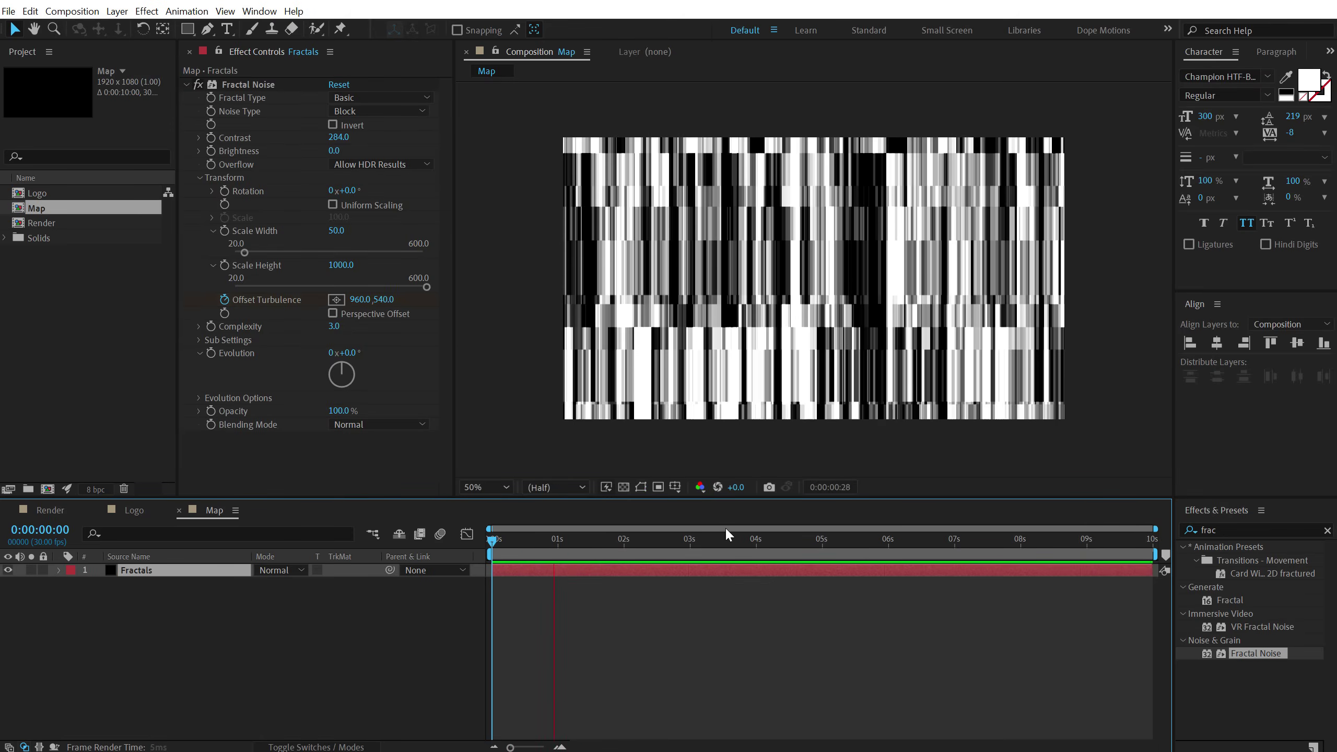
key("space")
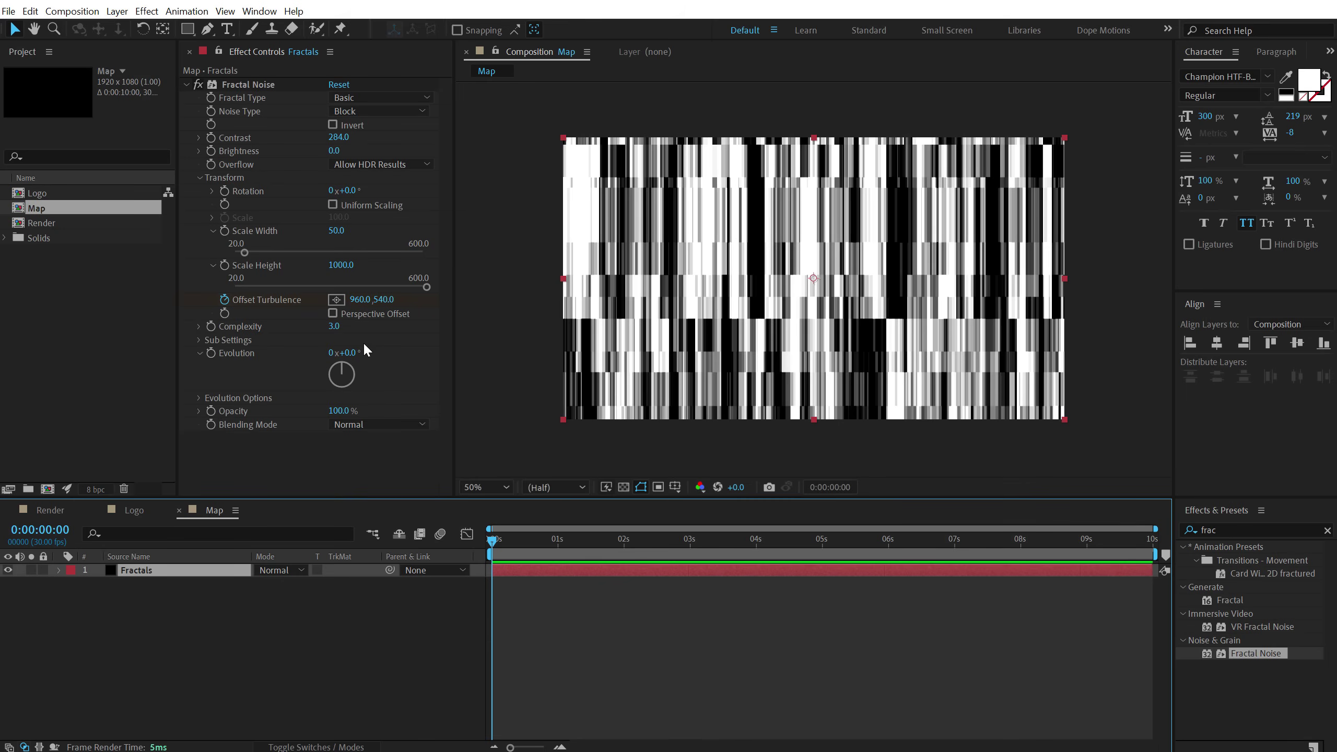
- Add the expression time*500 to the Fractal Noise's Evolution and preview the animated noise
left_click(211, 352, "alt")
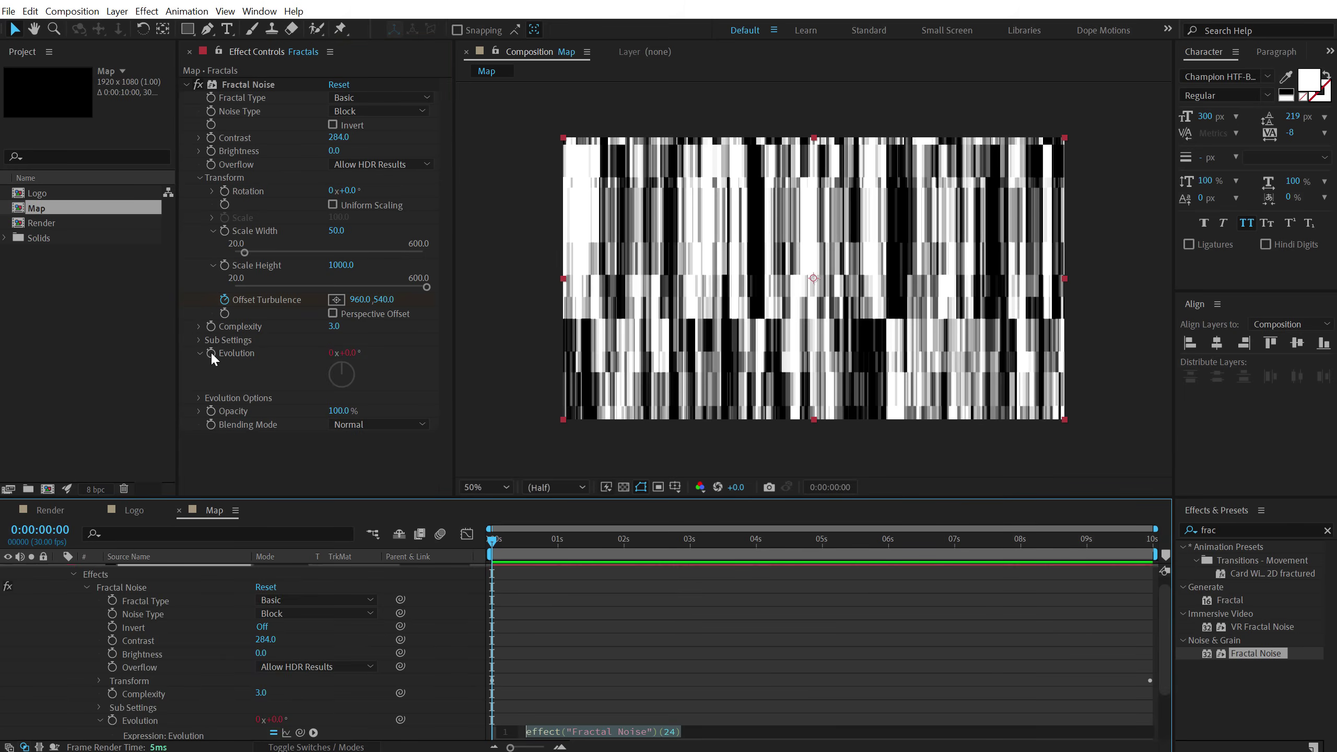
type("time*500")
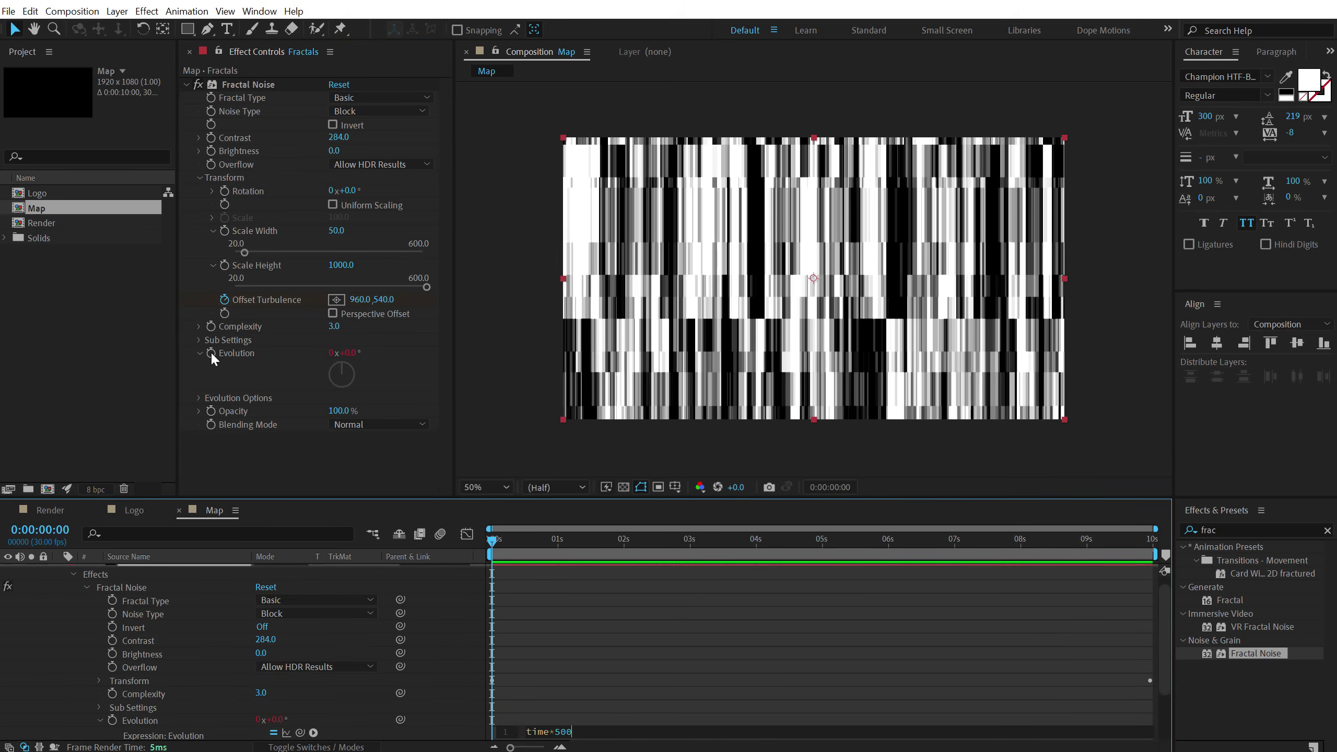
key("KP_Enter")
key("space")
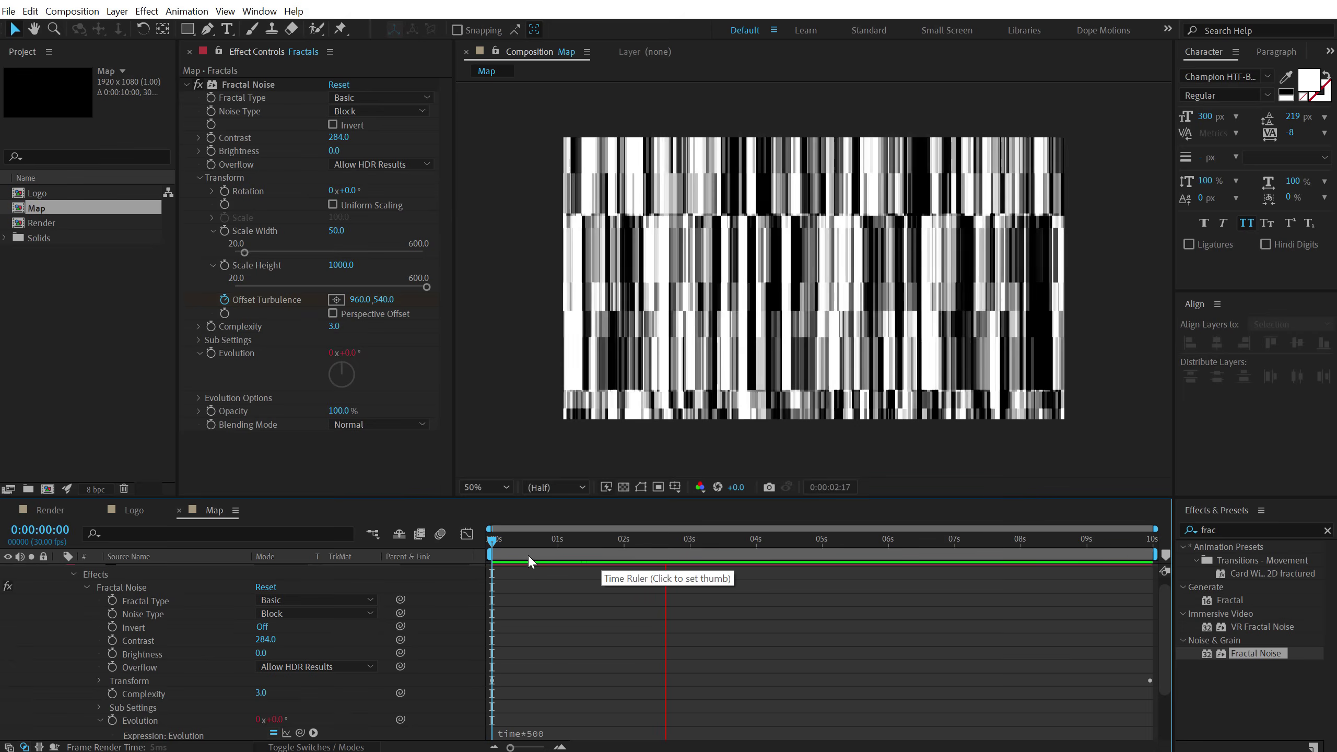
key("space")
key("space")
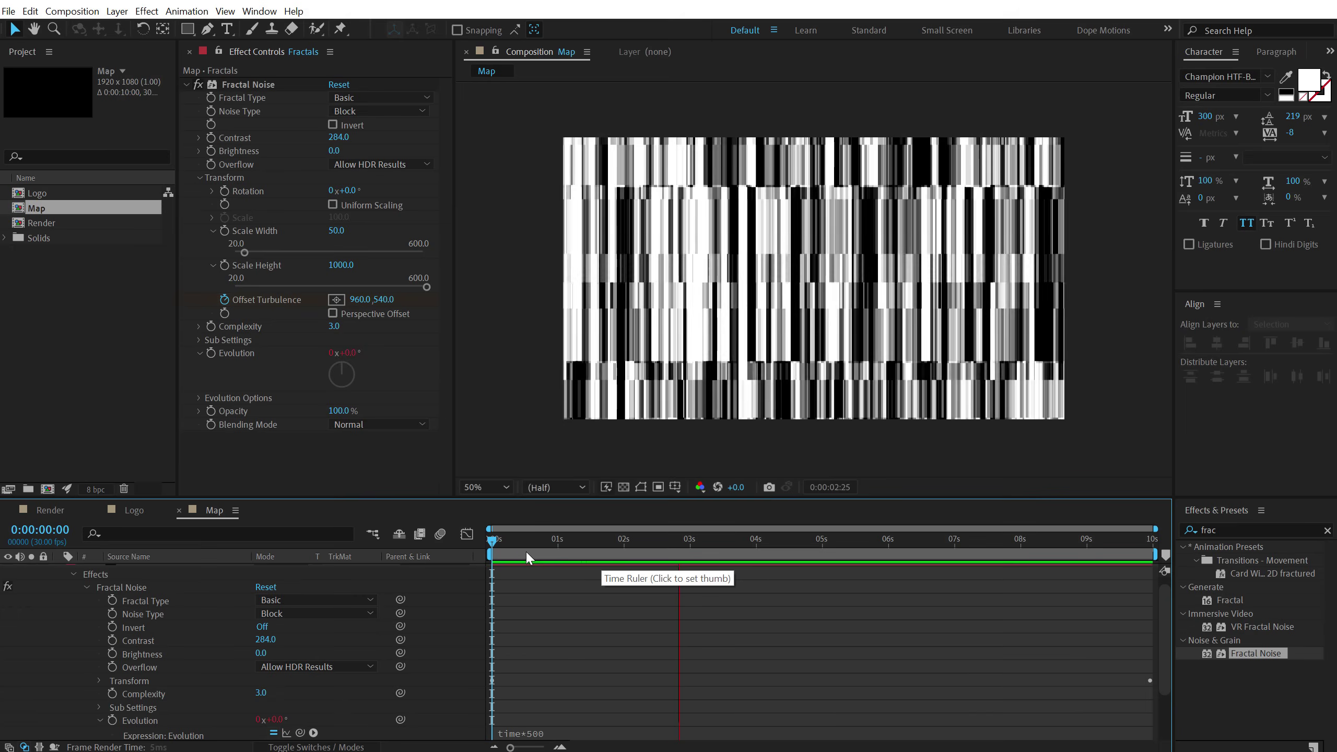
key("space")
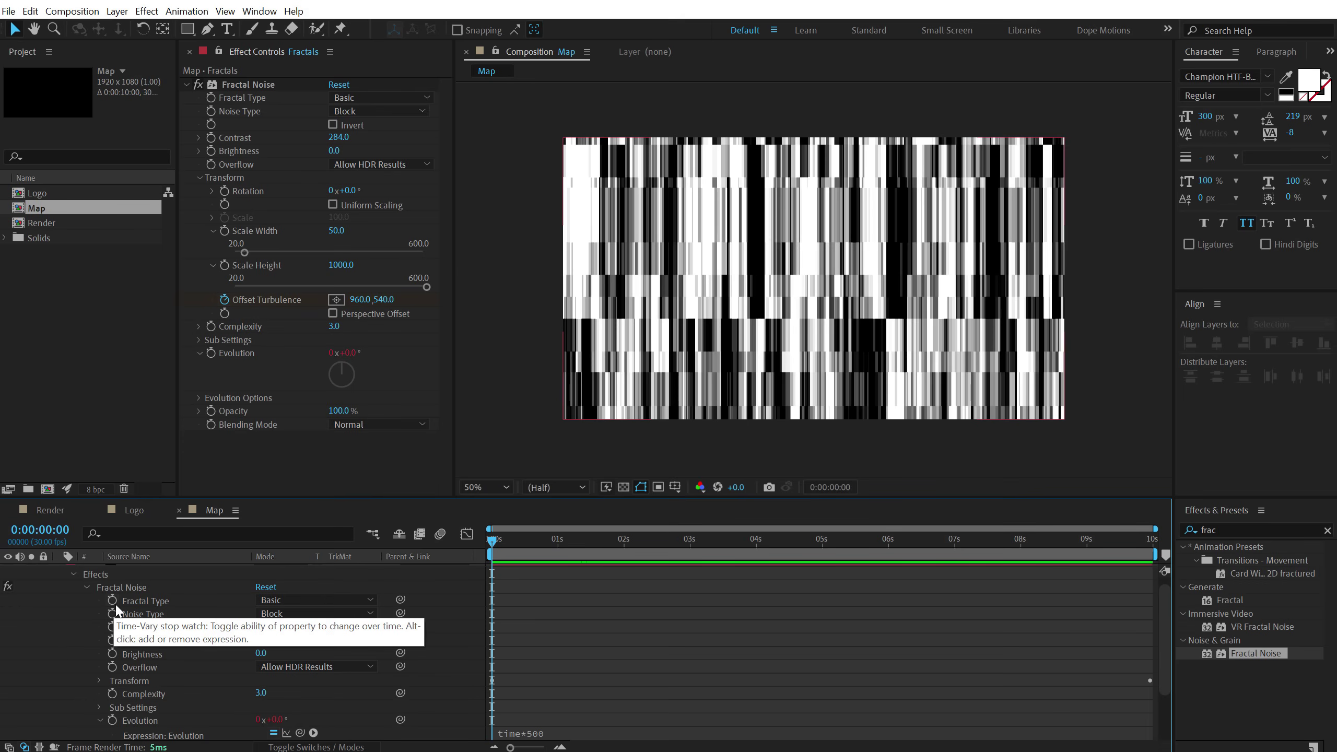
scroll(90, 595, "up", 1)
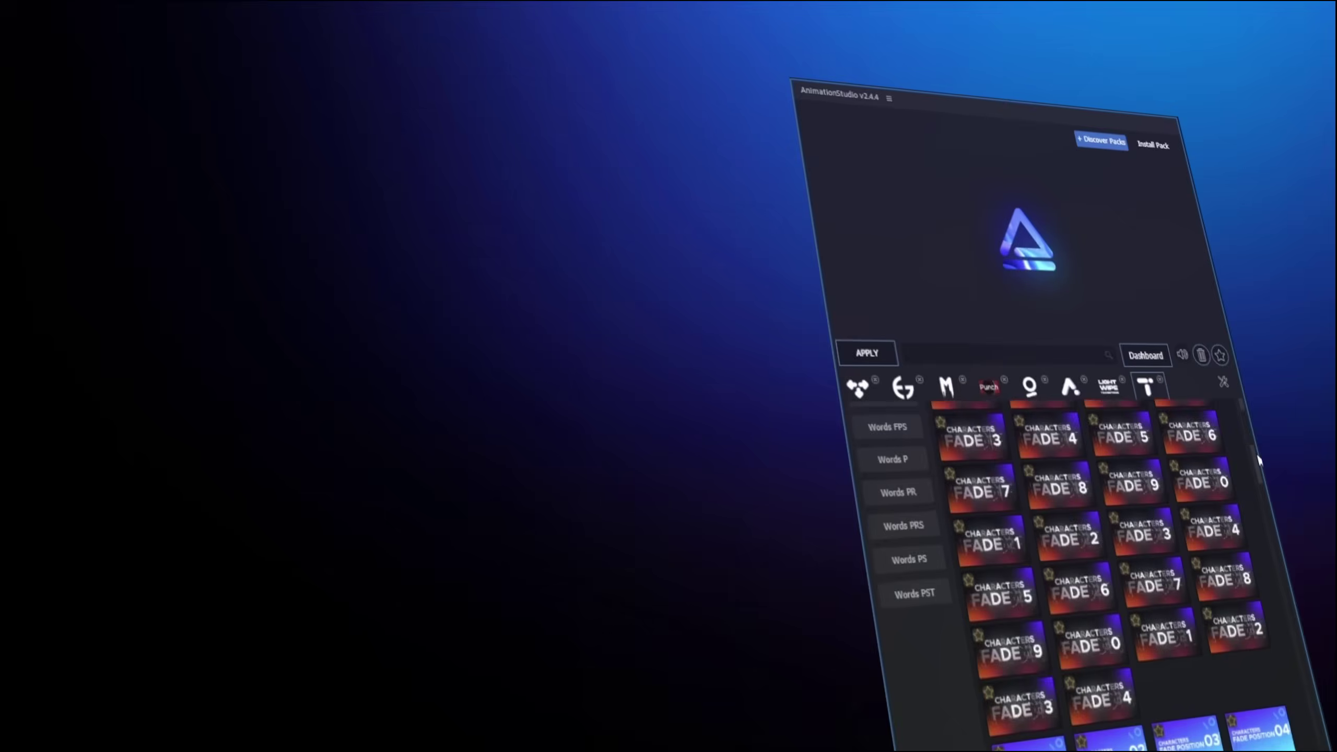
scroll(1258, 460, "down", 15)
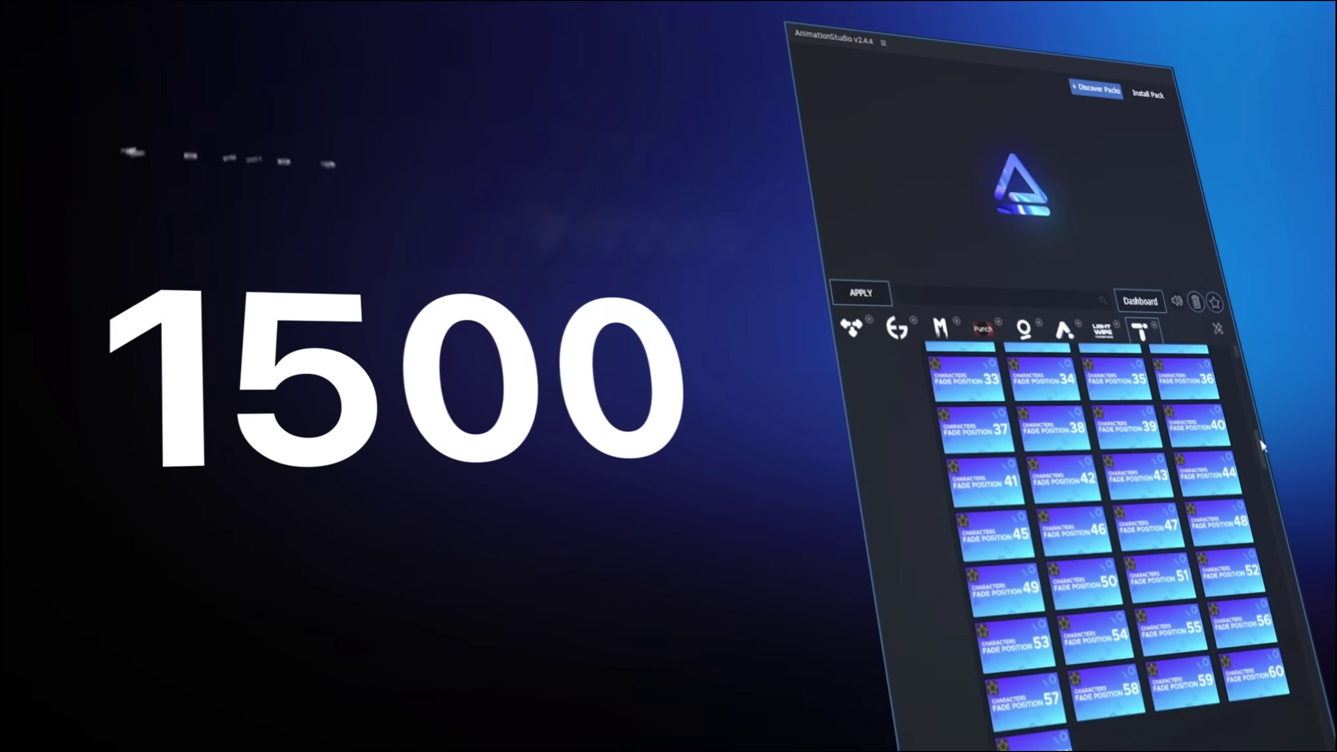
scroll(1262, 444, "down", 20)
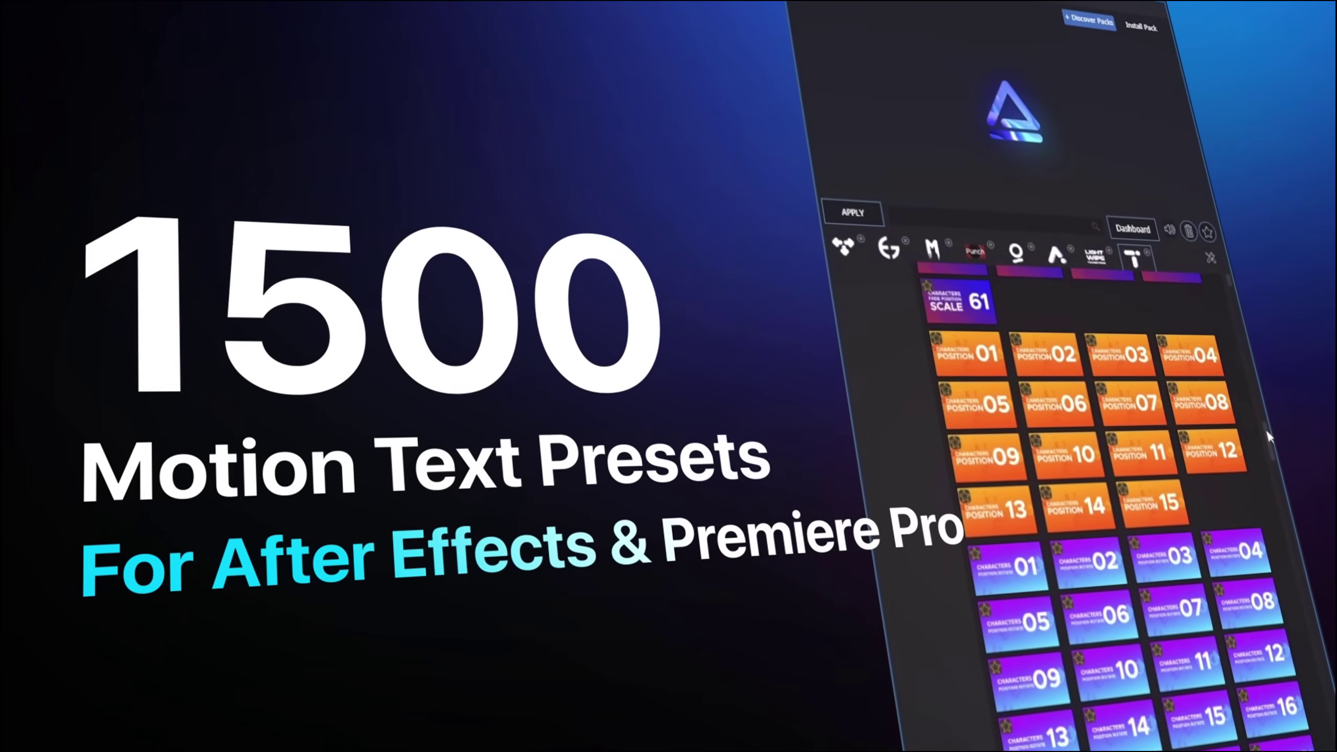
scroll(1273, 442, "down", 10)
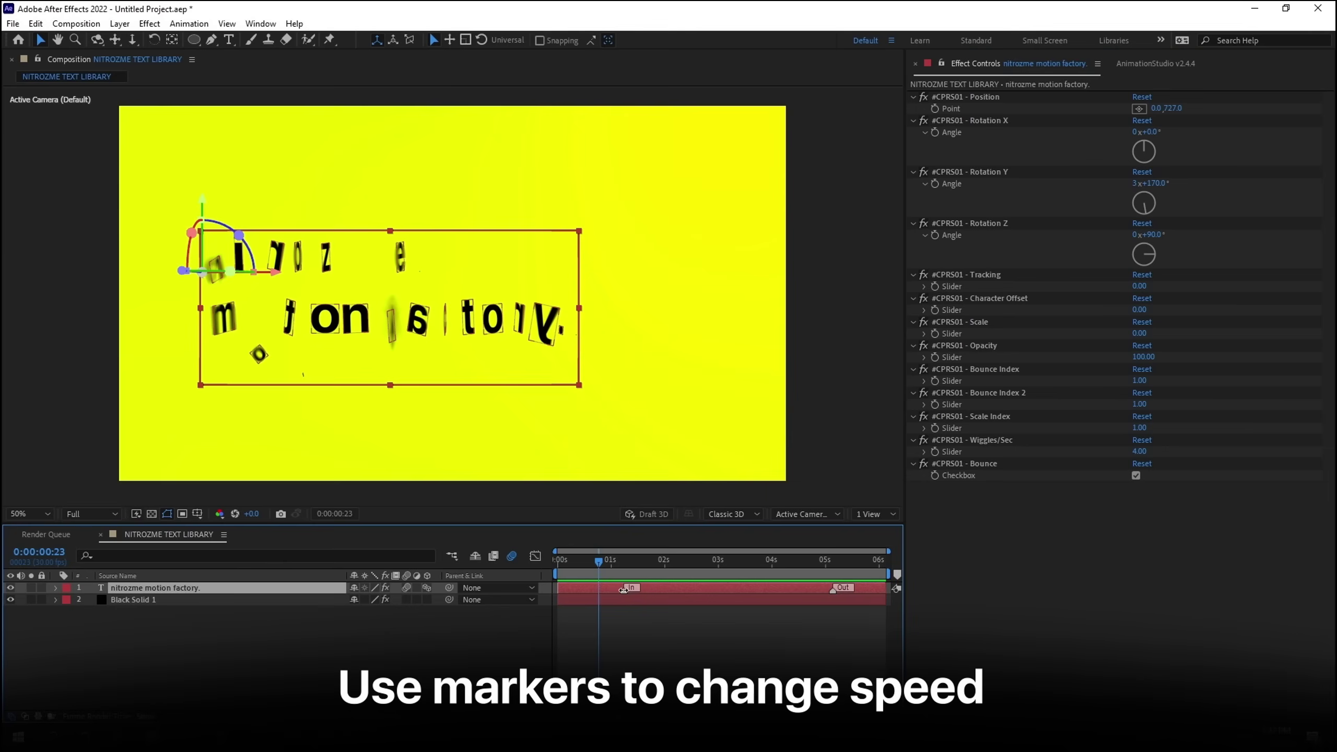
- Change the text animation's speed by moving the text layer's In marker later and its Out marker earlier
left_click_drag(617, 588, 665, 591)
left_click_drag(841, 588, 783, 587)
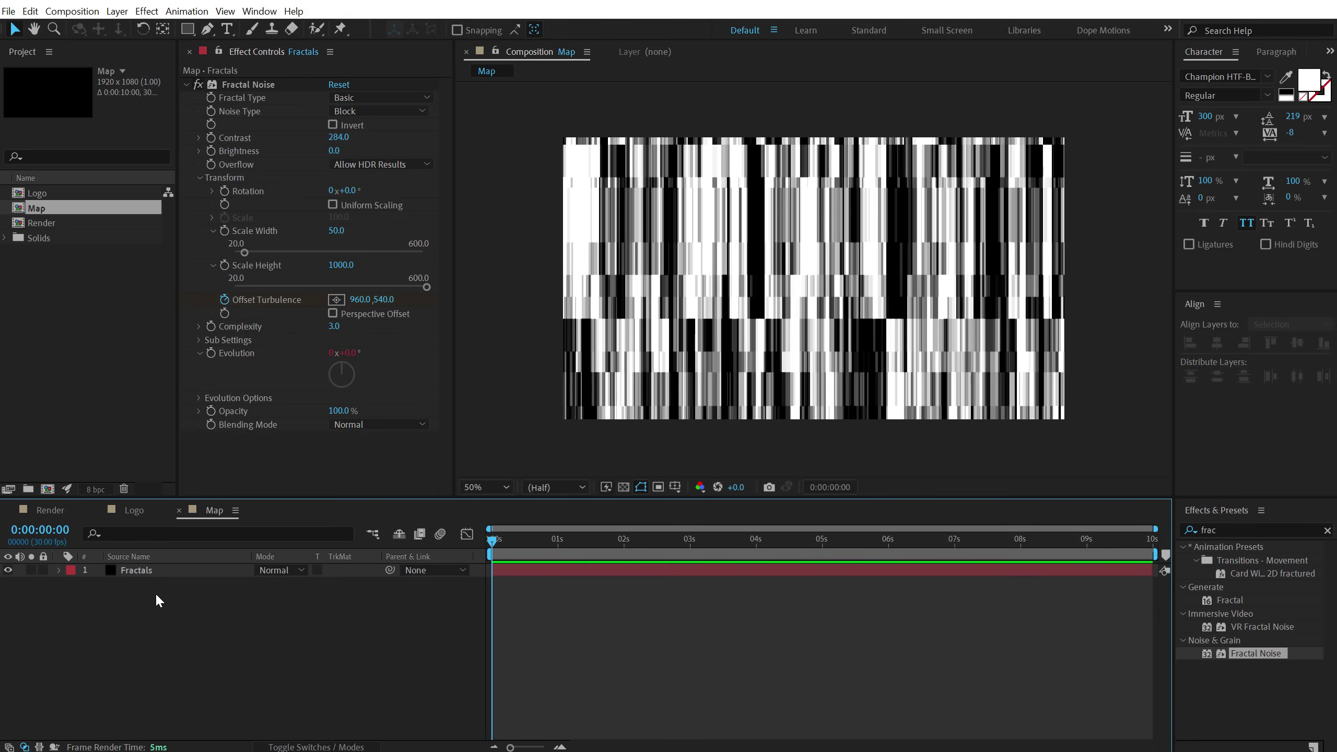
- Add a black solid named Wipe to the Map composition and apply the Linear Wipe effect to it
key("ctrl+y")
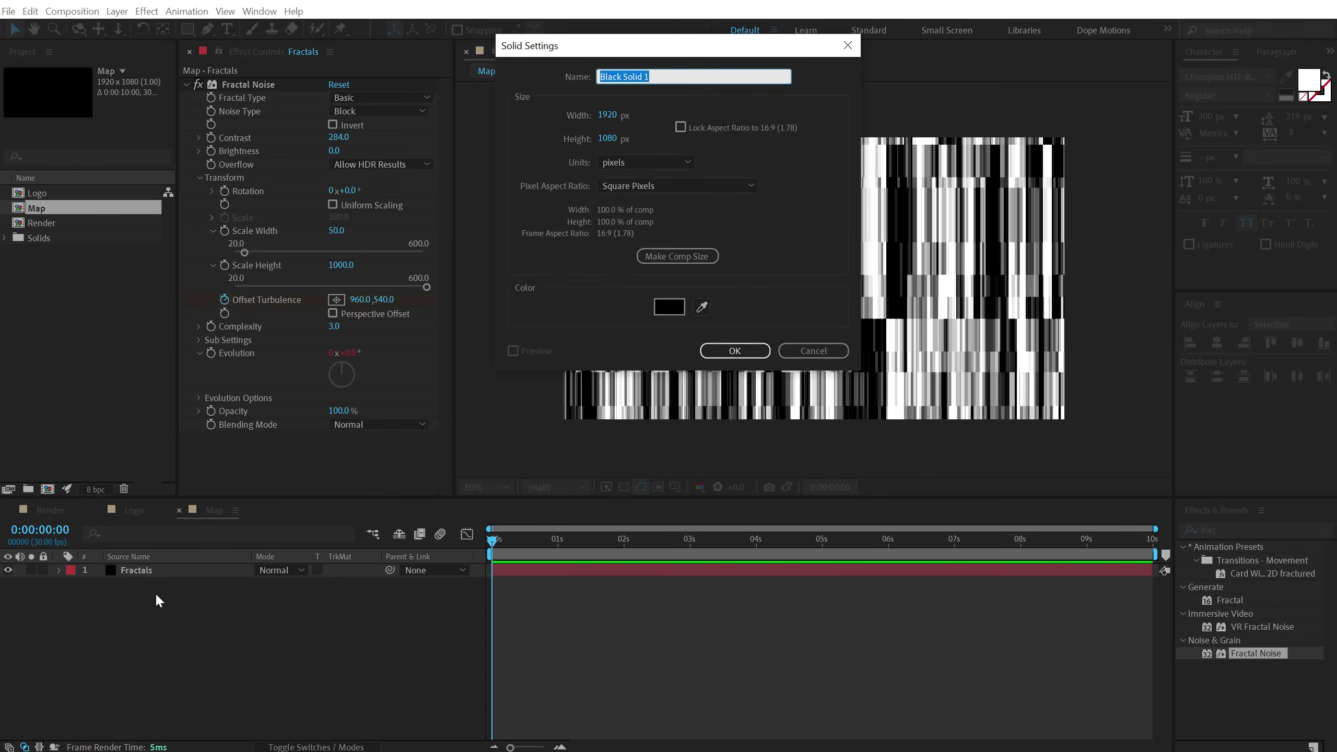
type("W")
key("Return")
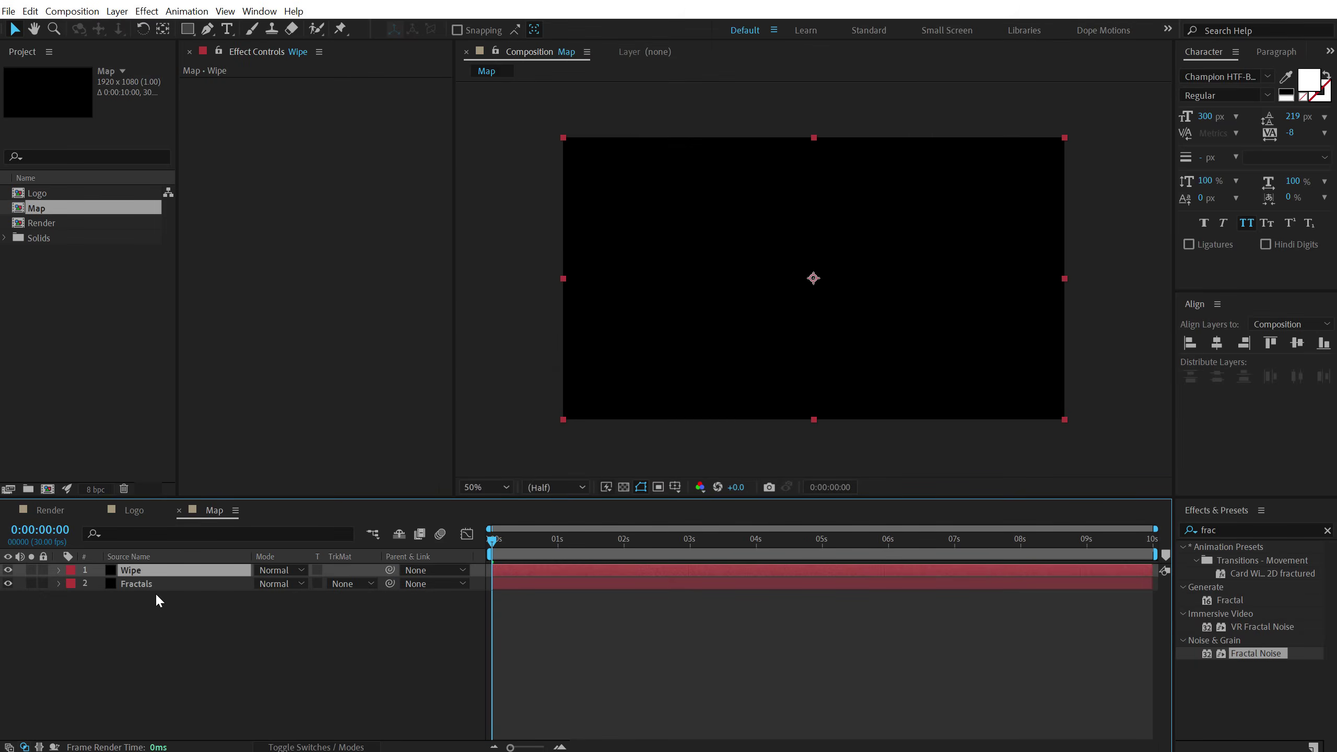
left_click(1231, 530)
type("li")
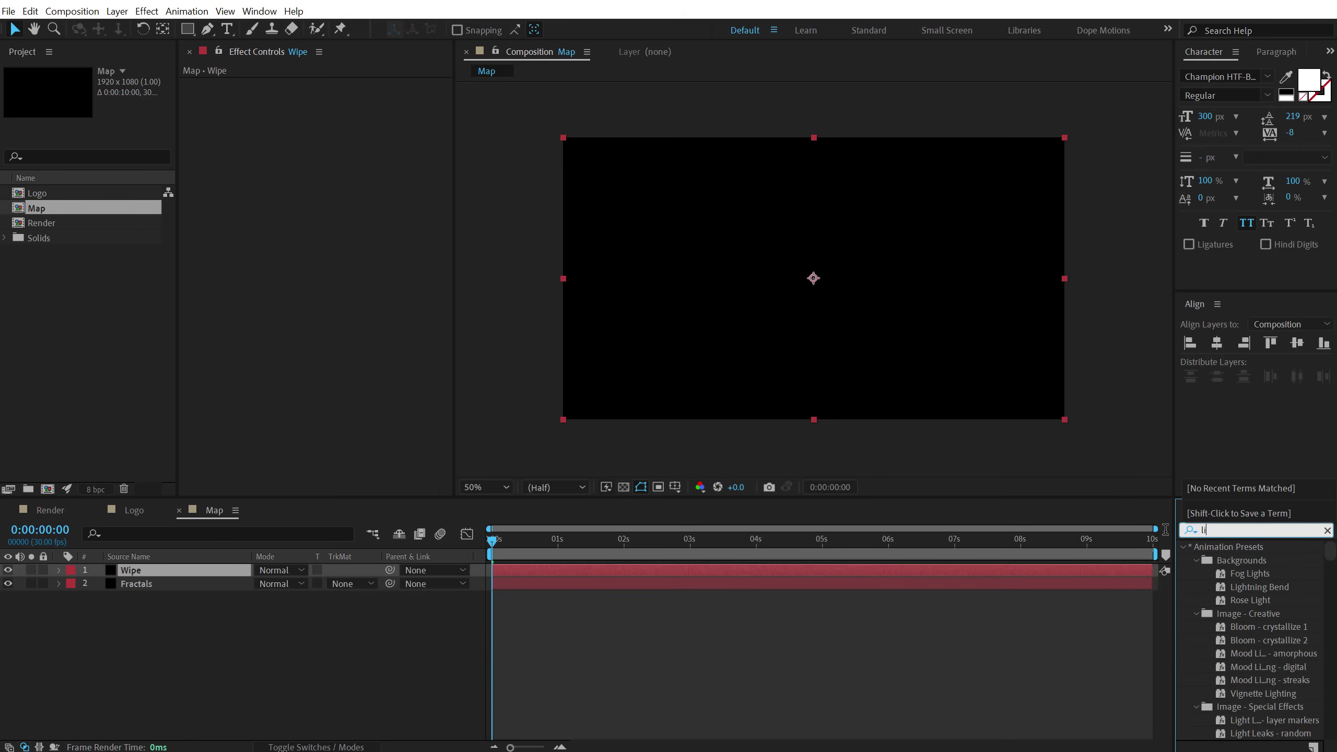
type("nea")
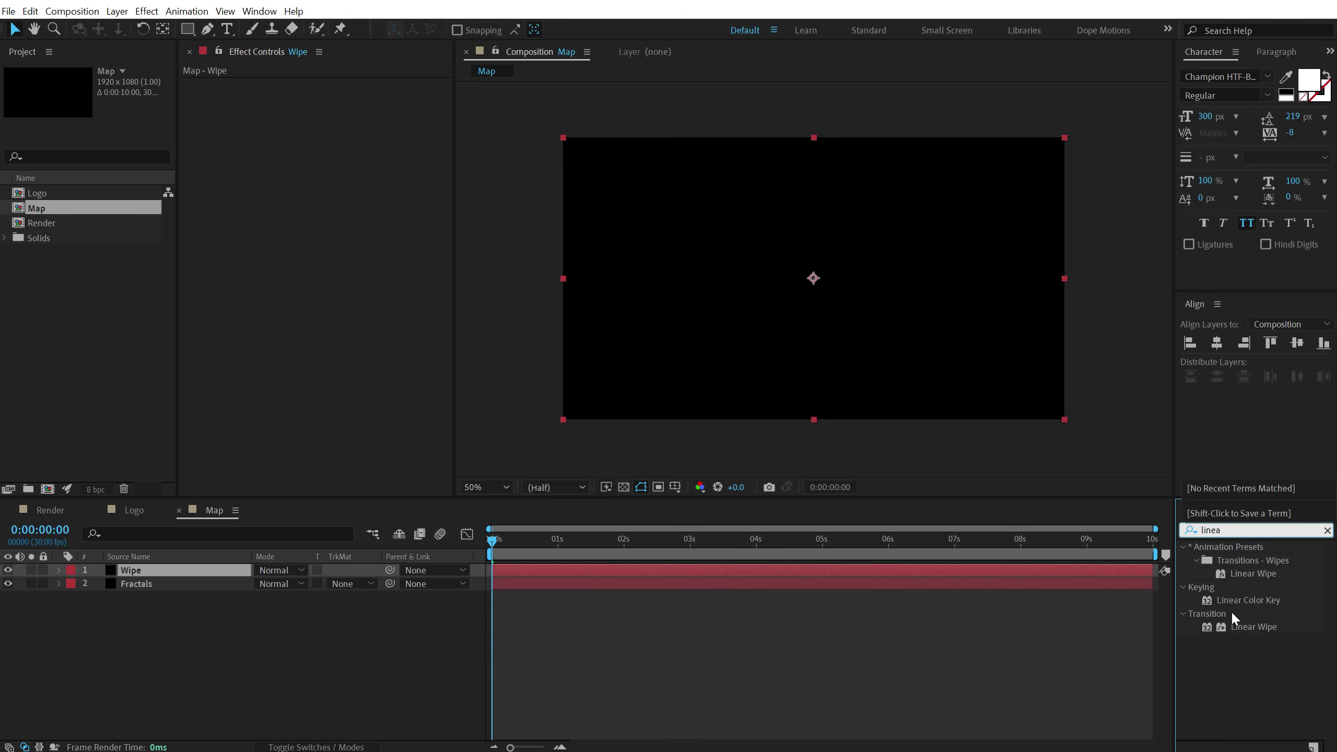
double_click(1254, 627)
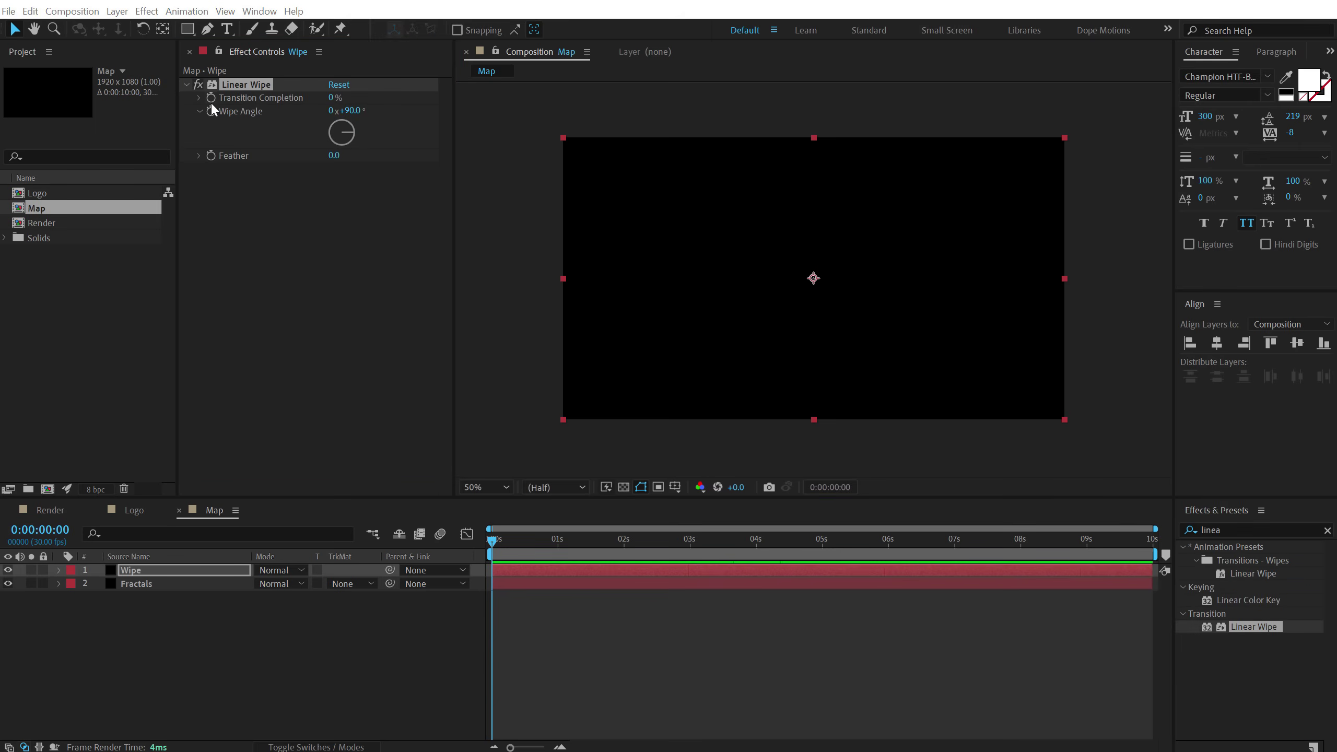
- Keyframe the Linear Wipe's Transition Completion from 0% at the first frame to 100% at 5 seconds
left_click(211, 98)
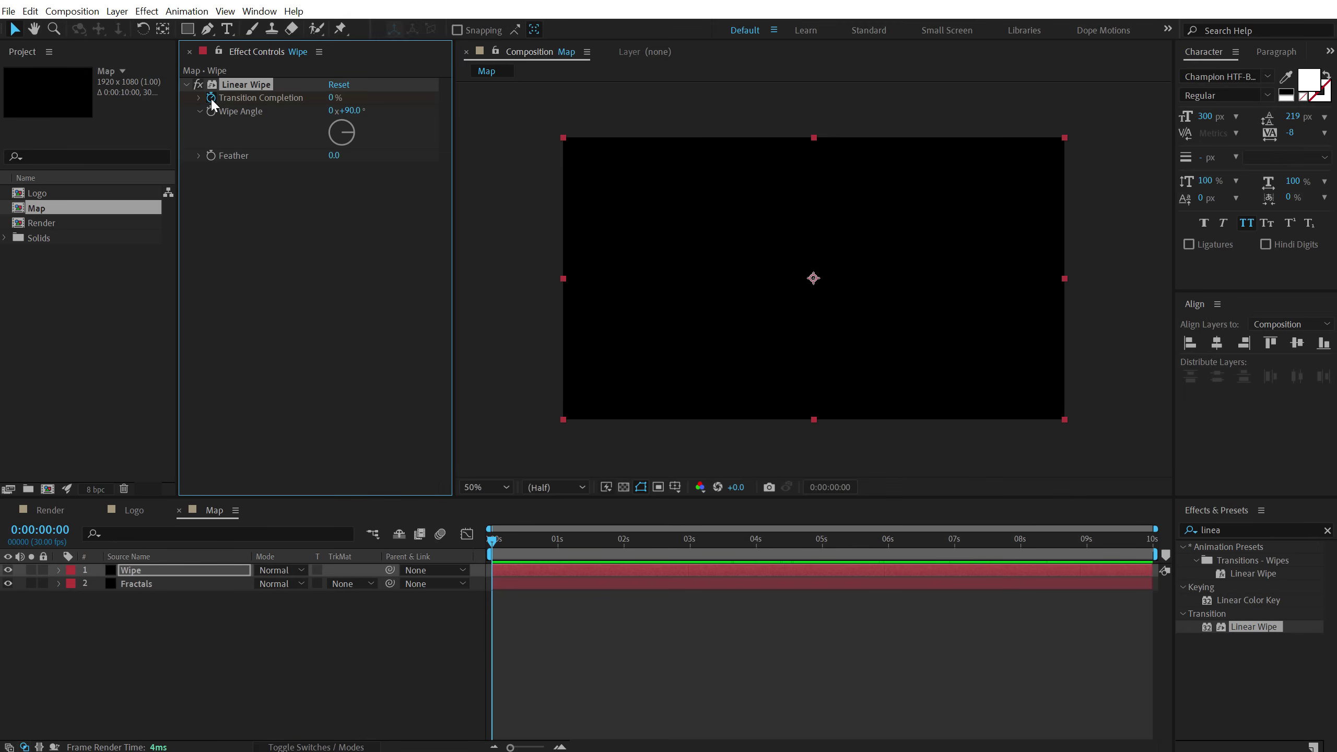
left_click(823, 554)
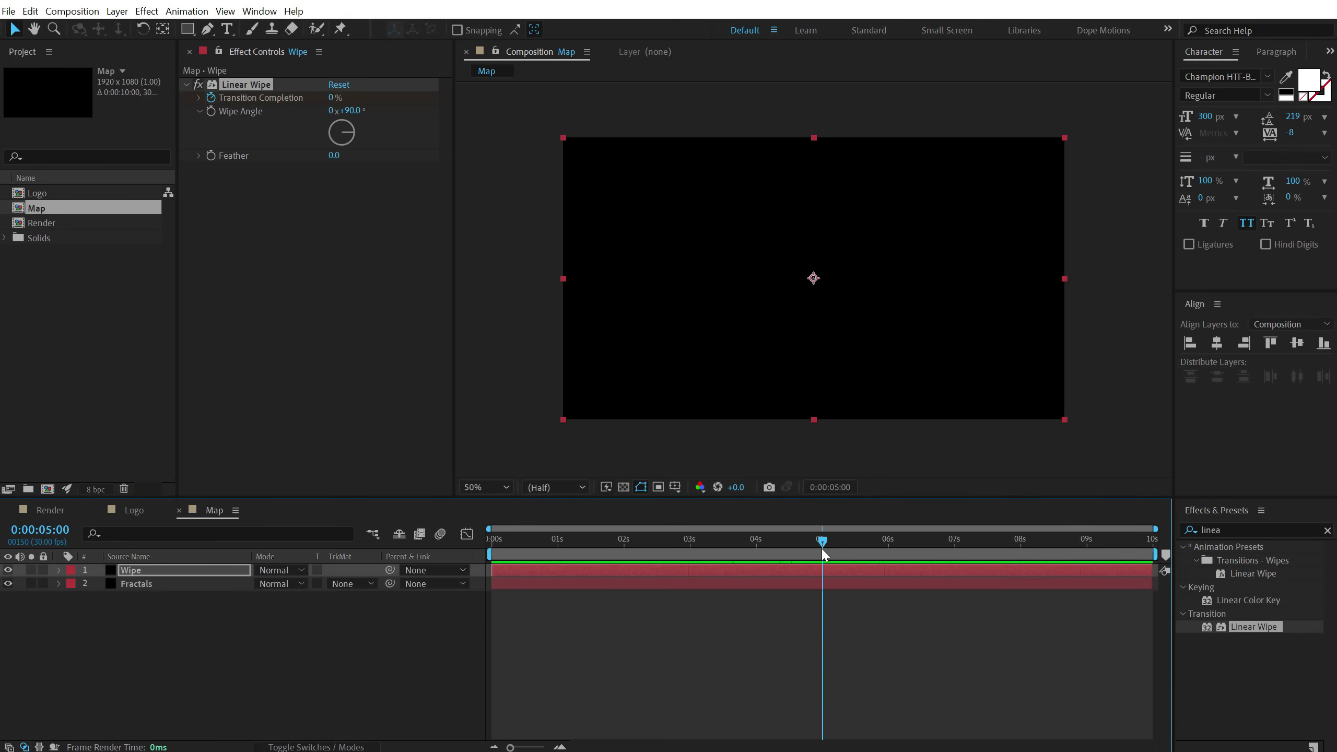
left_click_drag(336, 98, 481, 96)
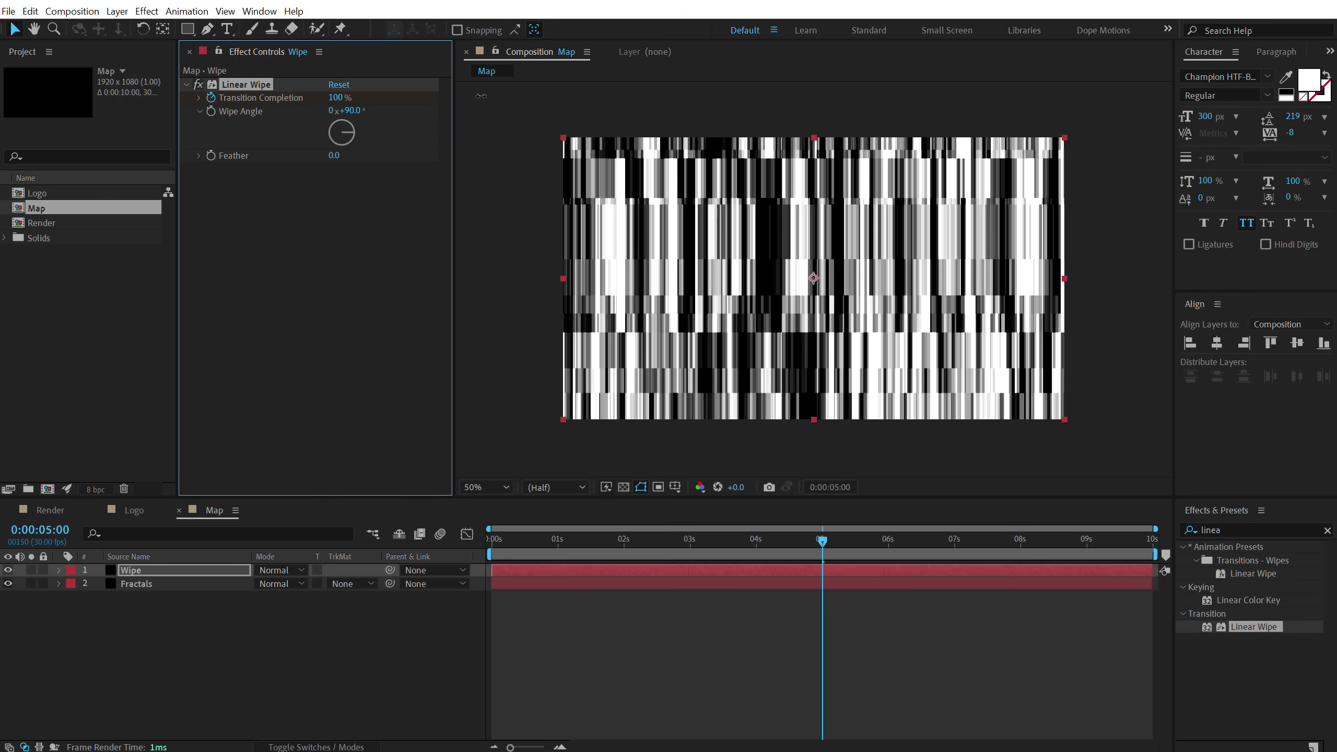
- Set the Linear Wipe's feather to 50 and scrub through the wipe to check it
left_click(334, 155)
type("50")
left_click(357, 209)
left_click_drag(497, 542, 675, 539)
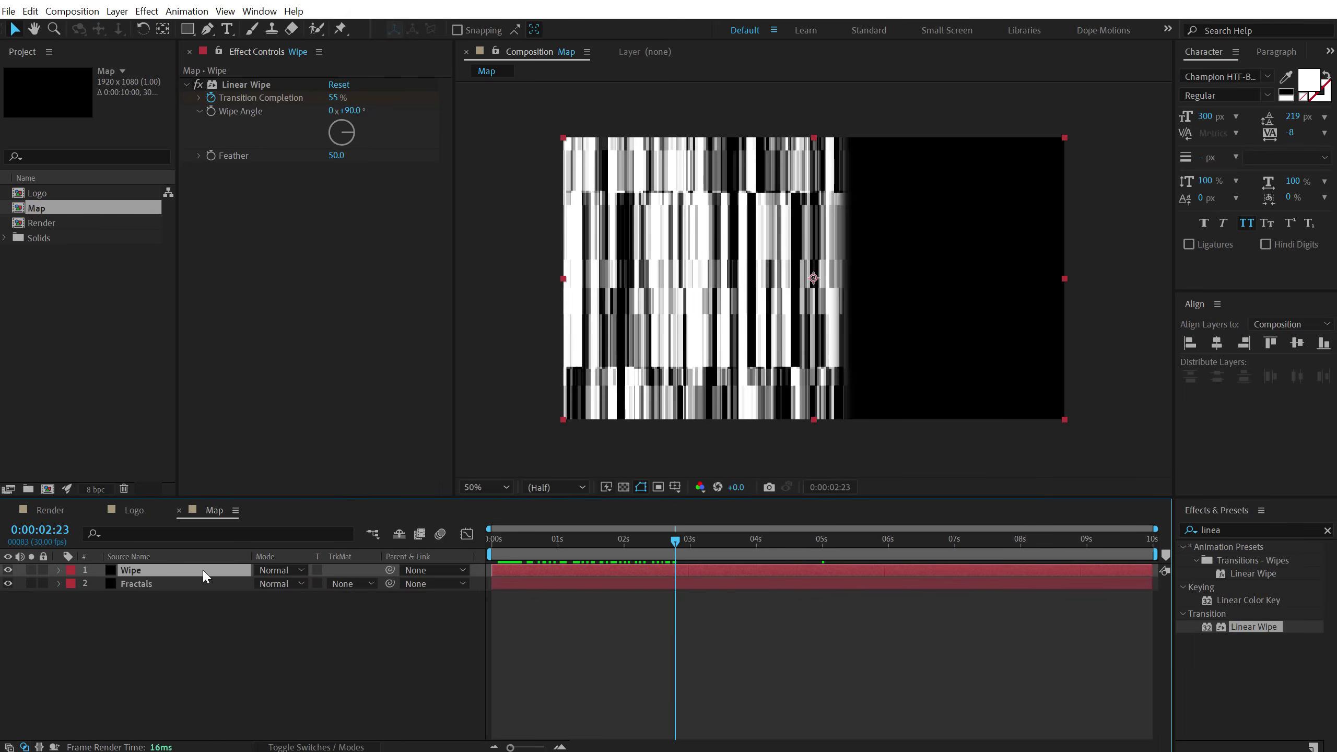
- Duplicate the Wipe layer and shift the upper copy to start at frame 10
key("ctrl+d")
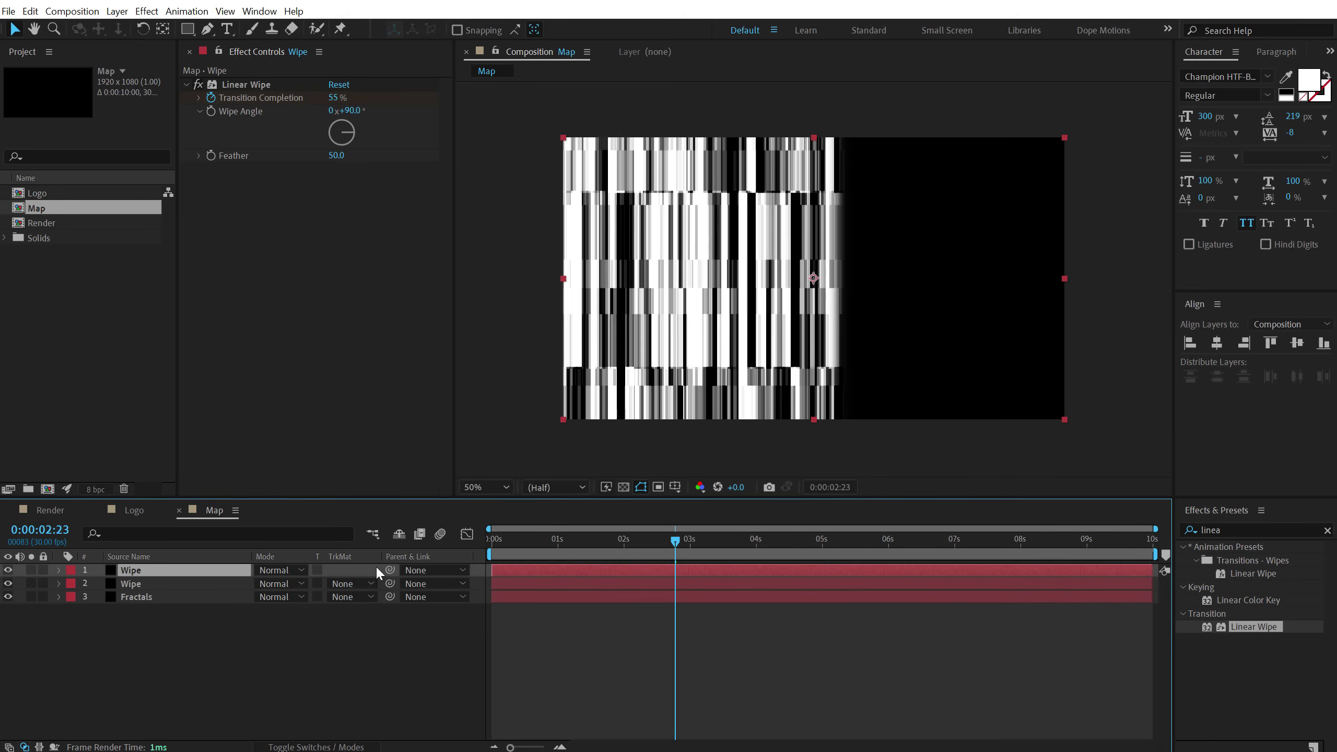
left_click(510, 548)
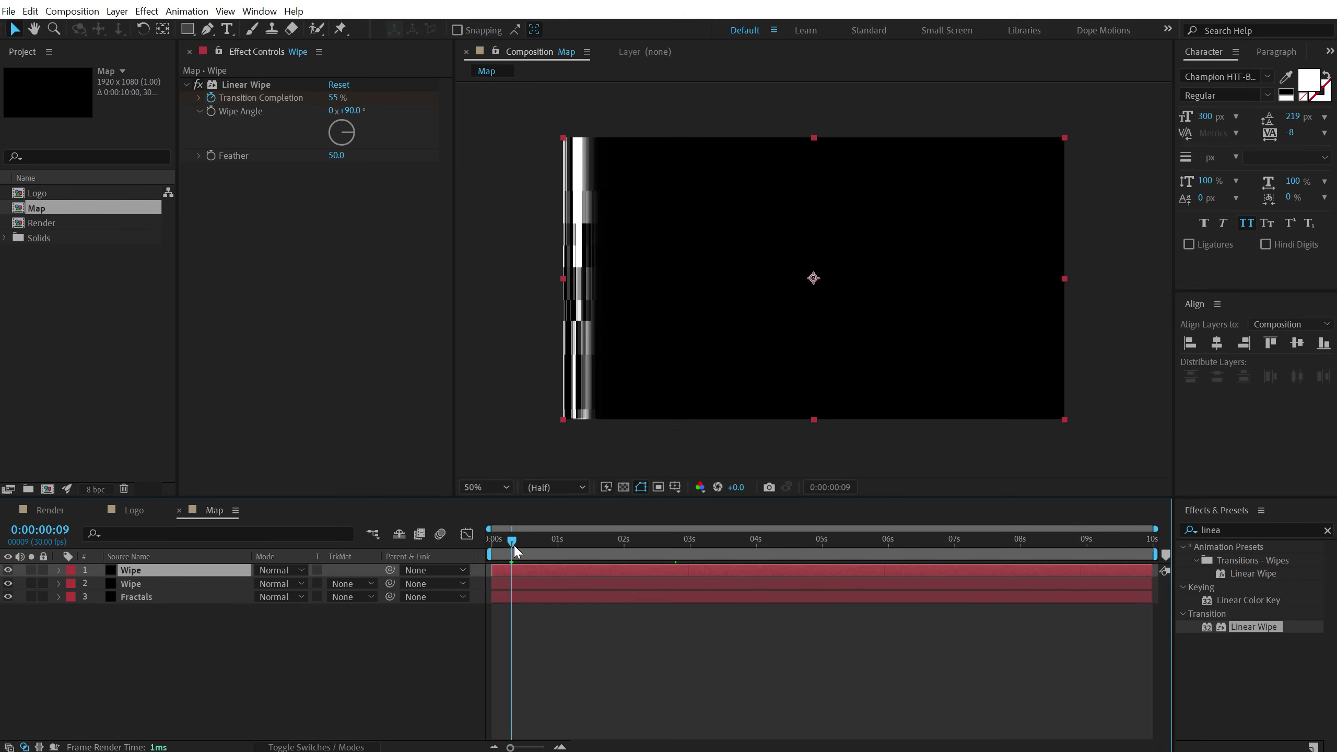
left_click_drag(509, 567, 531, 575)
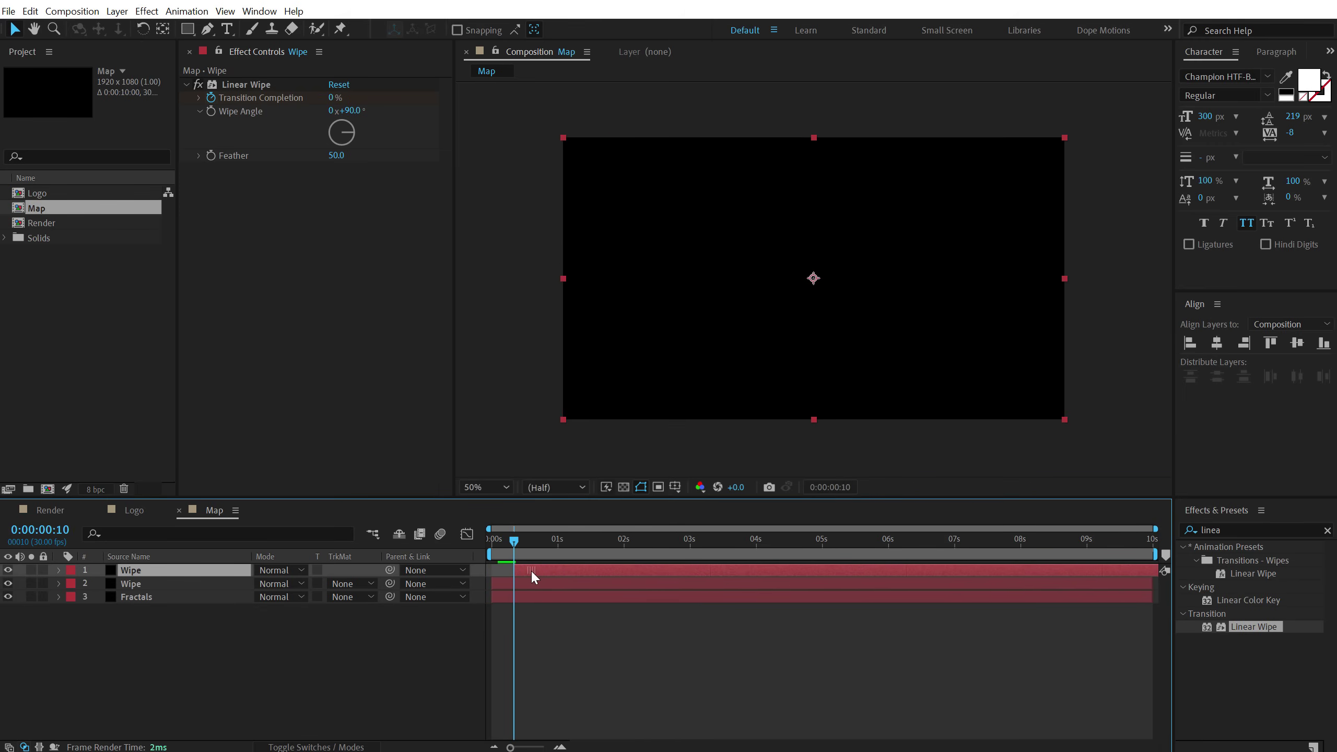
- Set the wipe angle of the upper Wipe layer to -90°
left_click(351, 112)
type("-90")
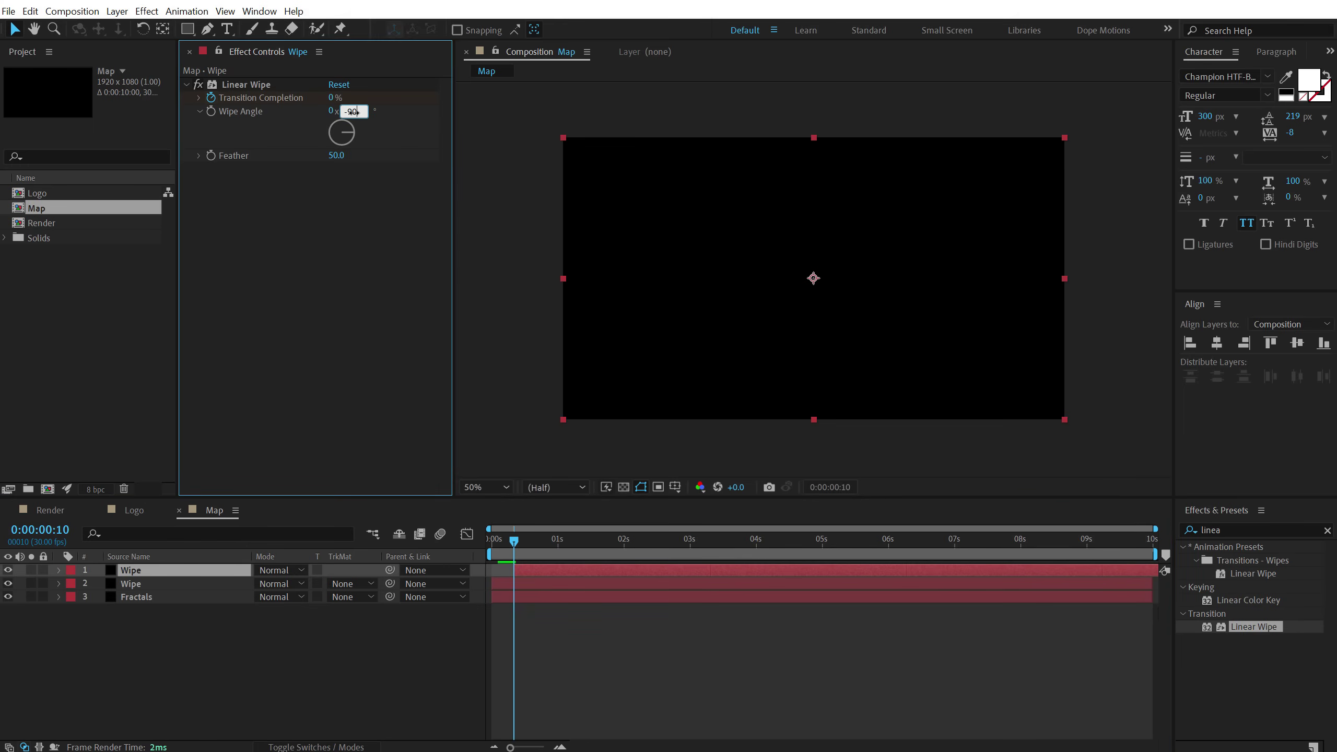
key("Return")
- Time-reverse the upper Wipe layer's Transition Completion keyframes, scrub through the result and collapse the layer
left_click(170, 571)
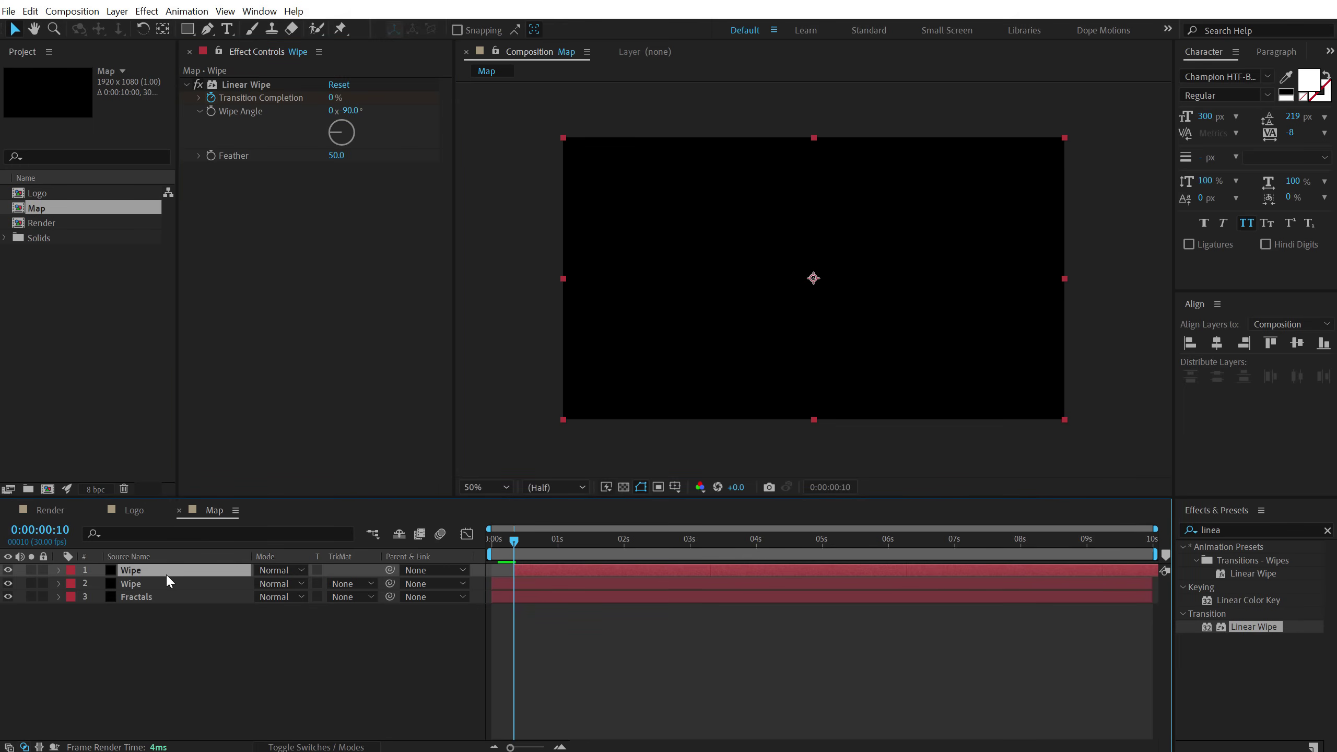
key("u")
left_click_drag(862, 590, 512, 594)
right_click(514, 599)
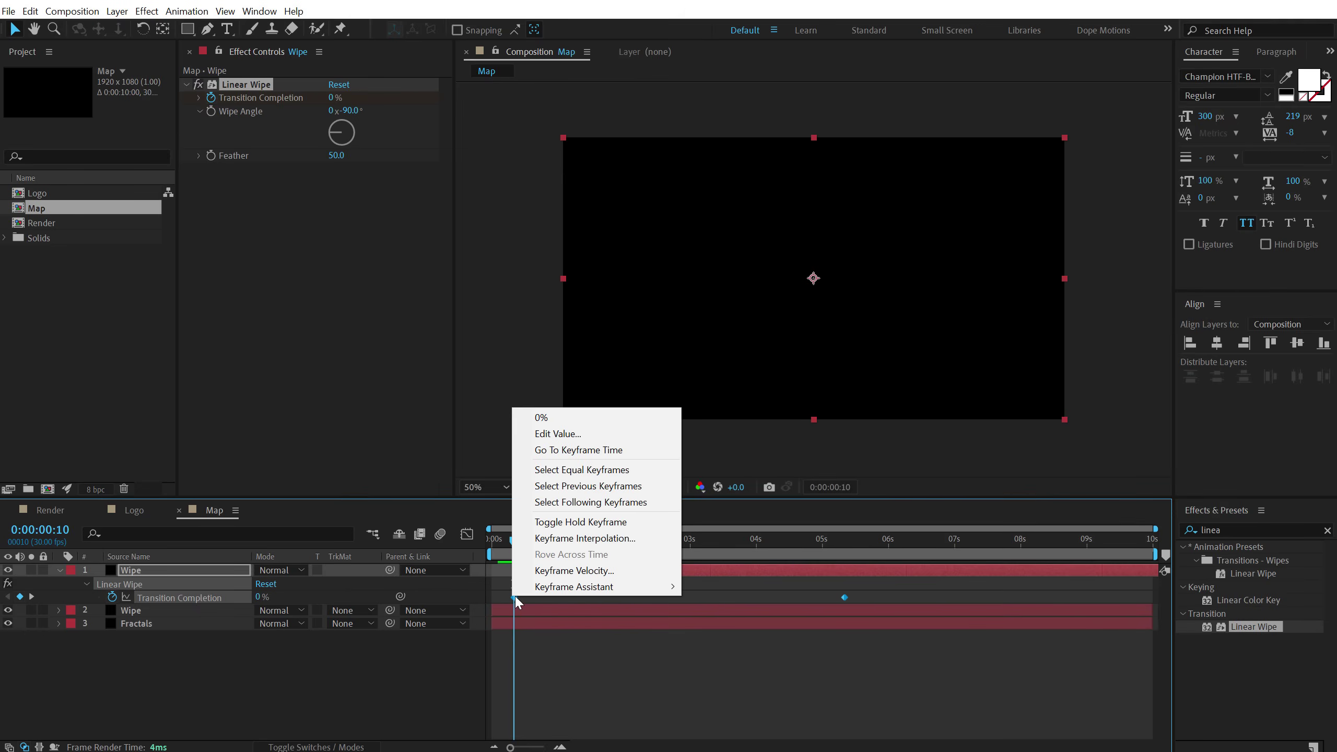
mouse_move(618, 588)
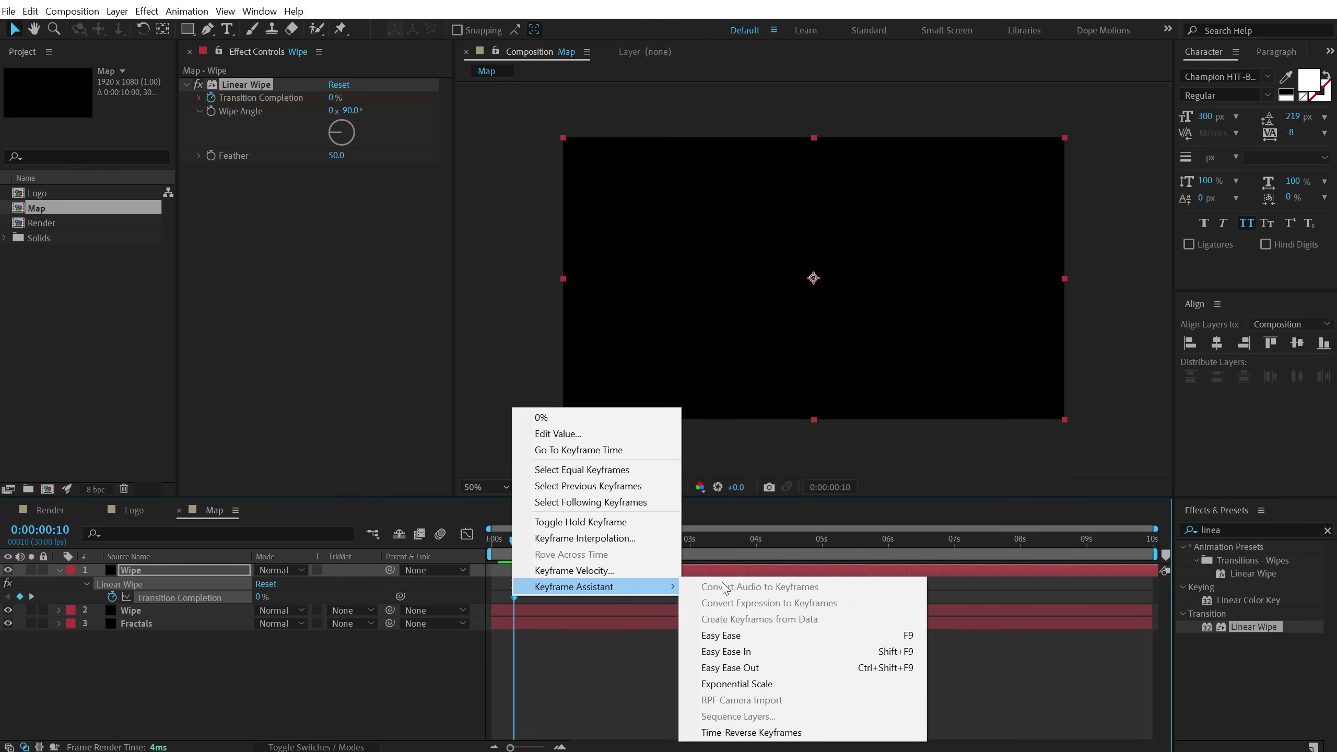
left_click(748, 732)
left_click_drag(513, 542, 725, 549)
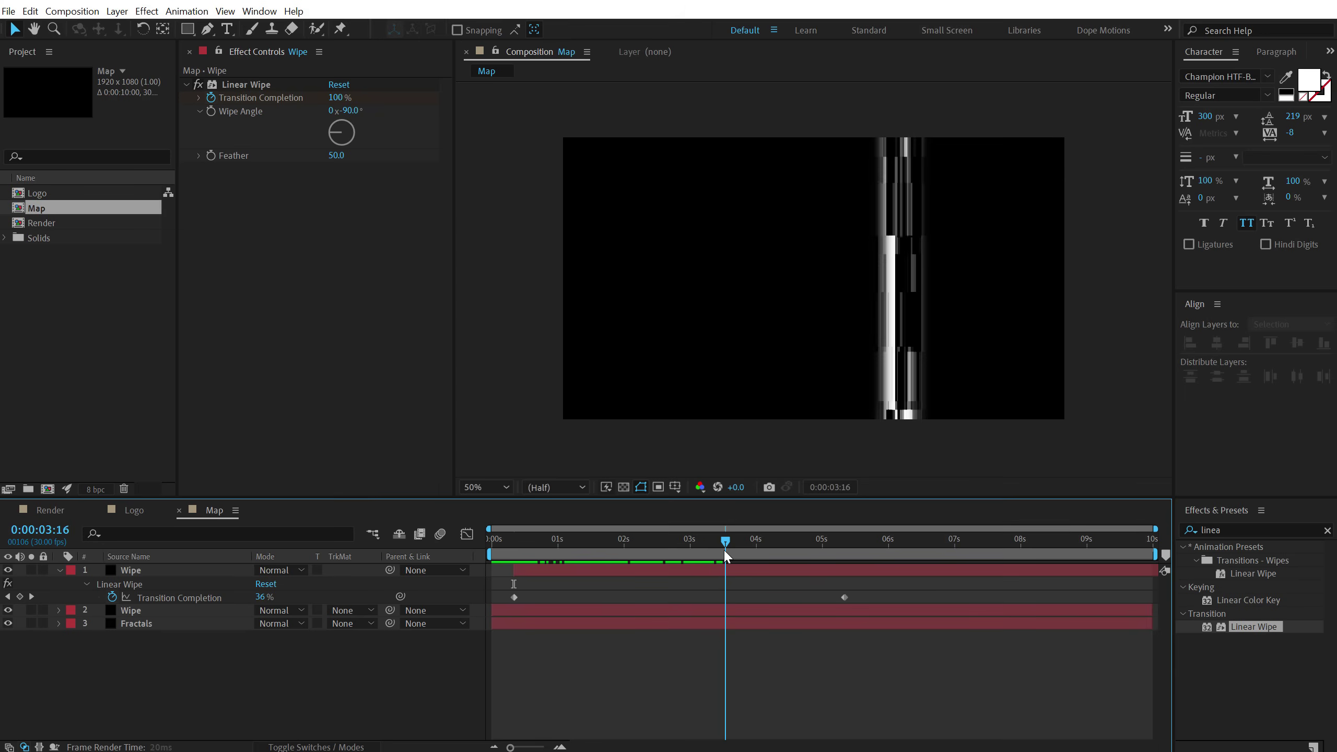
left_click(59, 571)
left_click(79, 394)
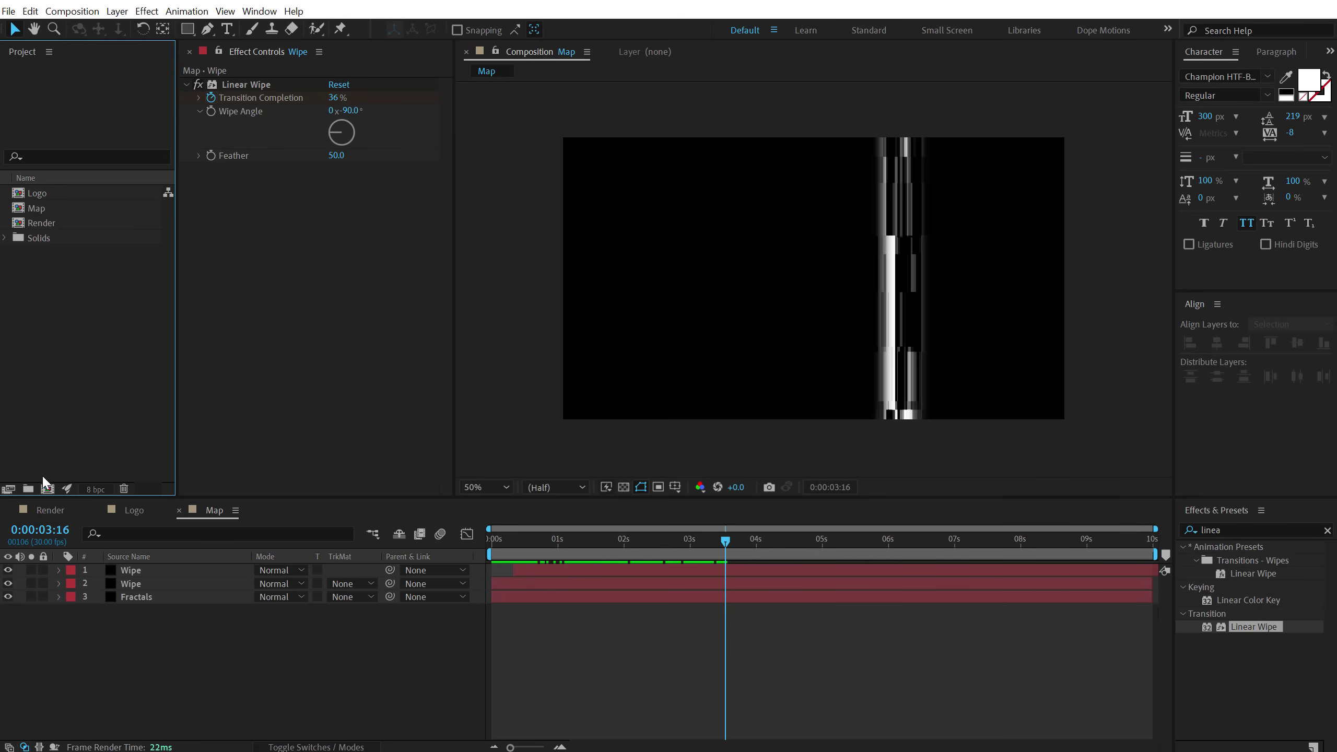
- Duplicate the Map composition in the project and rename the copy R_Map
left_click(44, 208)
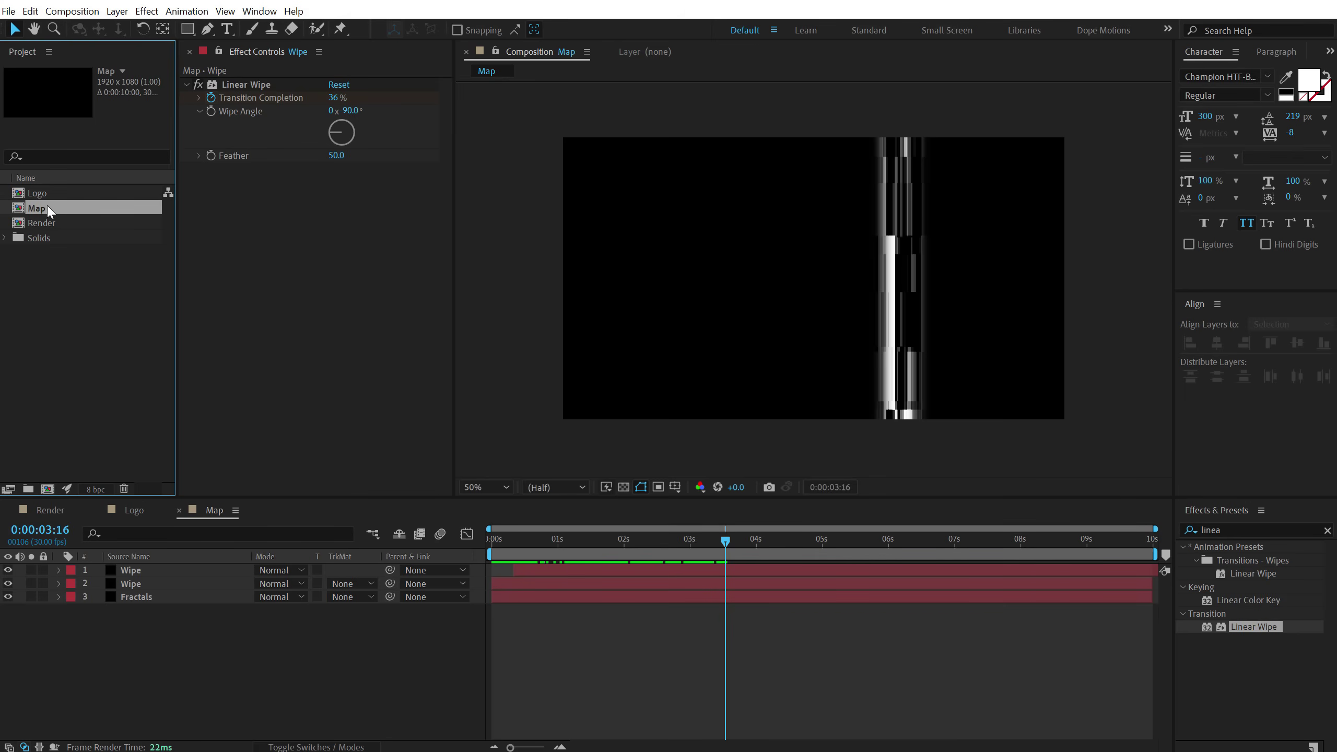
key("ctrl+d")
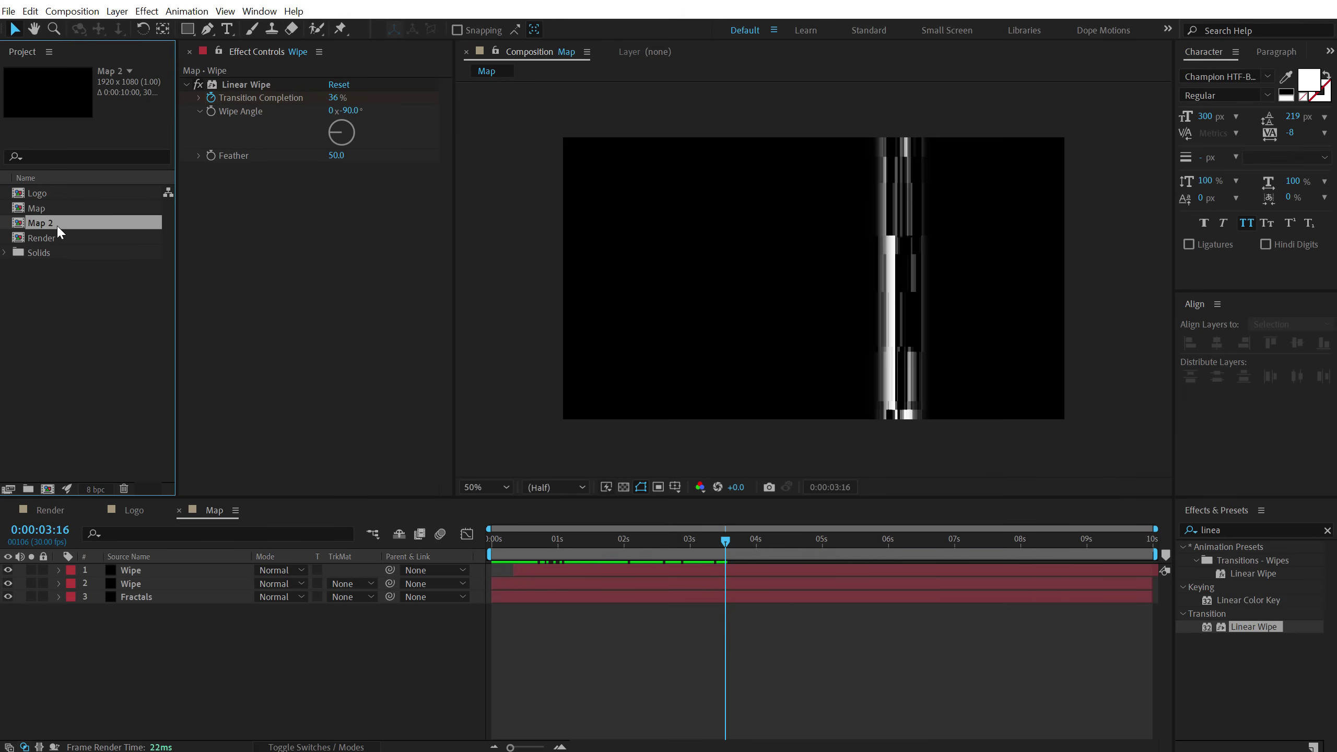
key("Return")
type("R_Map")
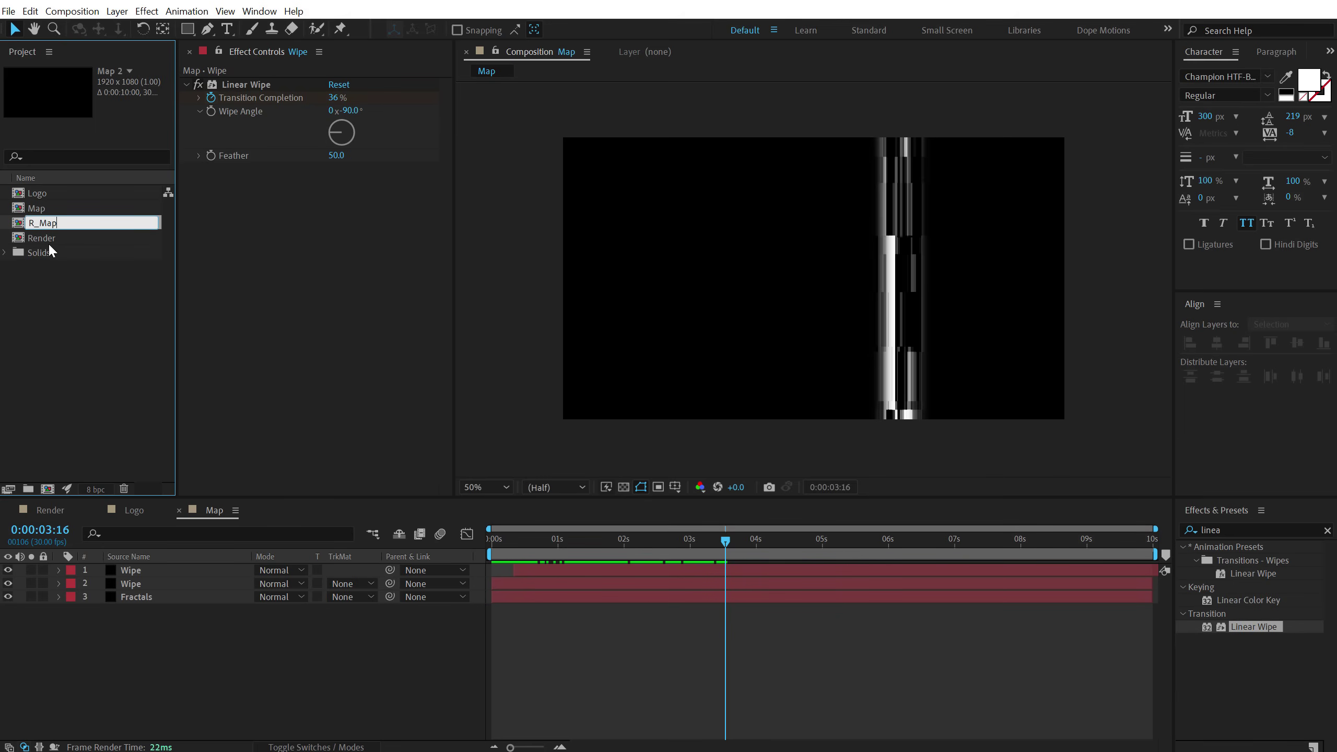
left_click(46, 301)
- Rename the original Map composition as Map_01
left_click(50, 209)
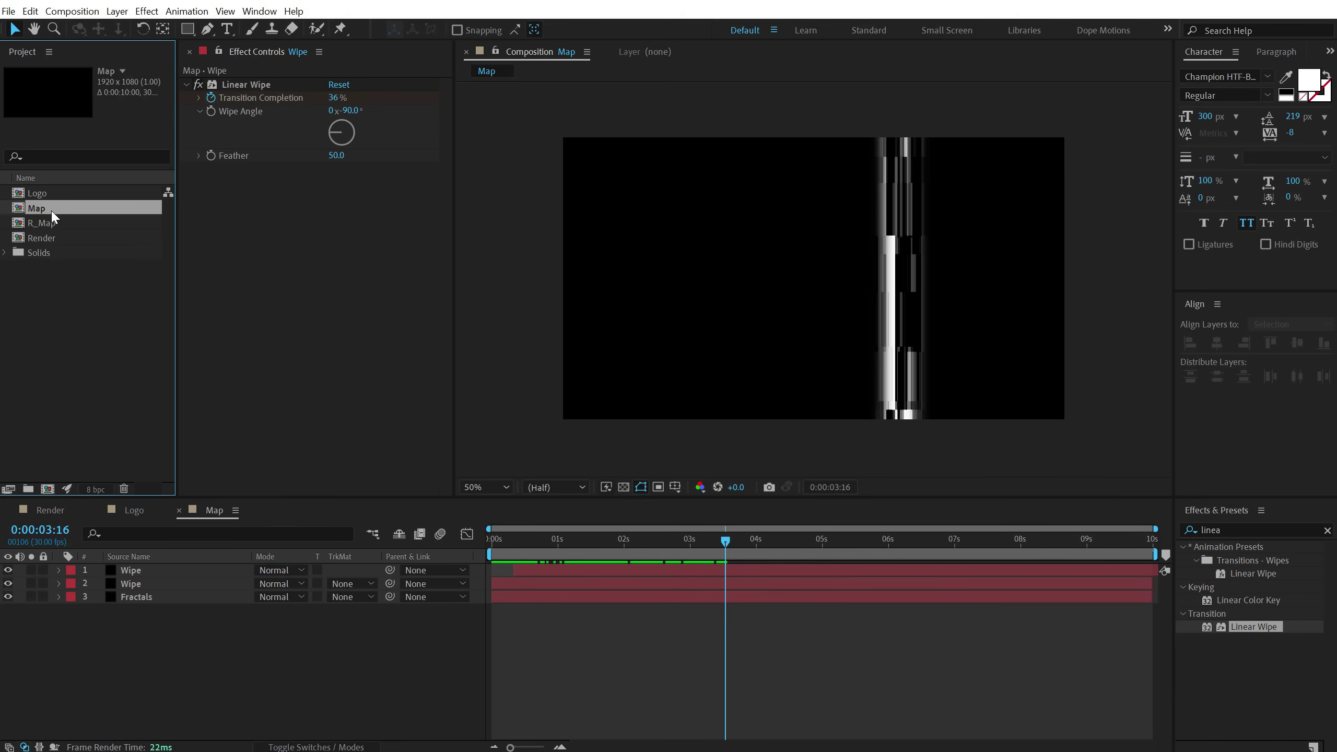
key("Return")
left_click(56, 209)
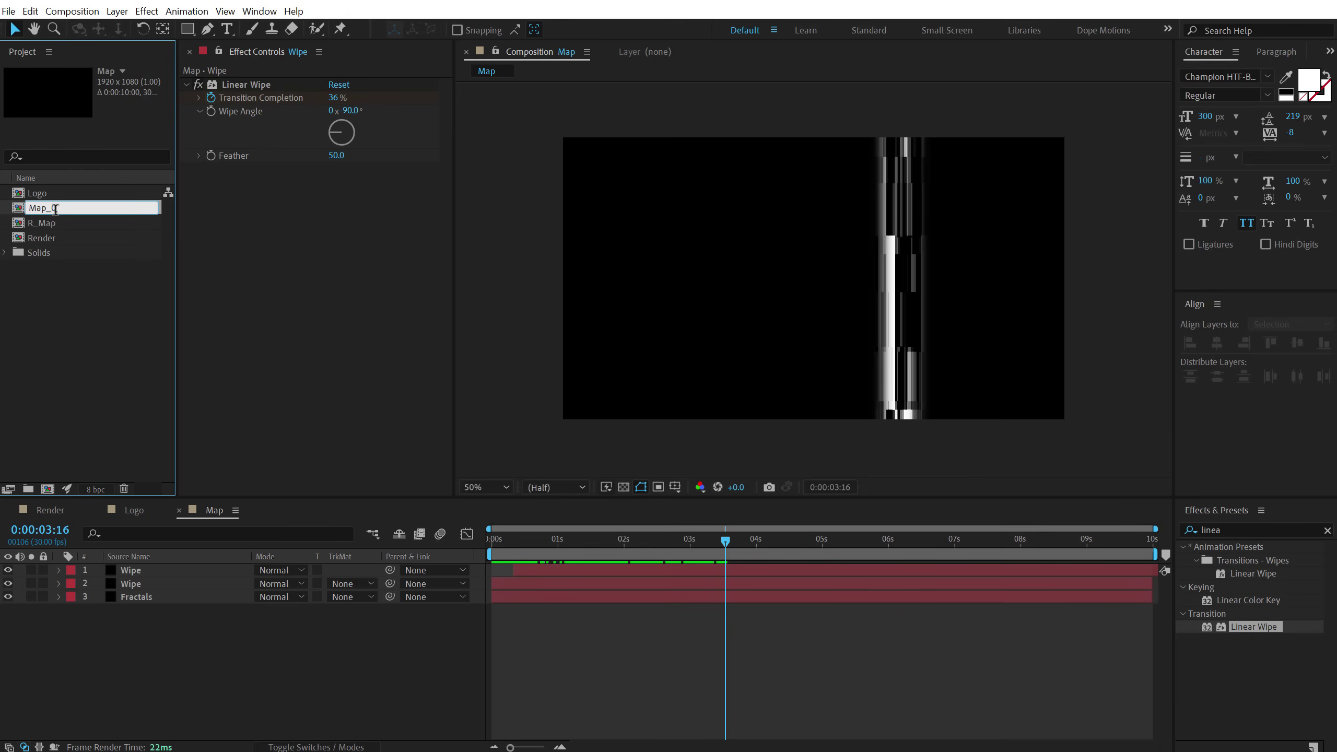
type("_01")
left_click(56, 265)
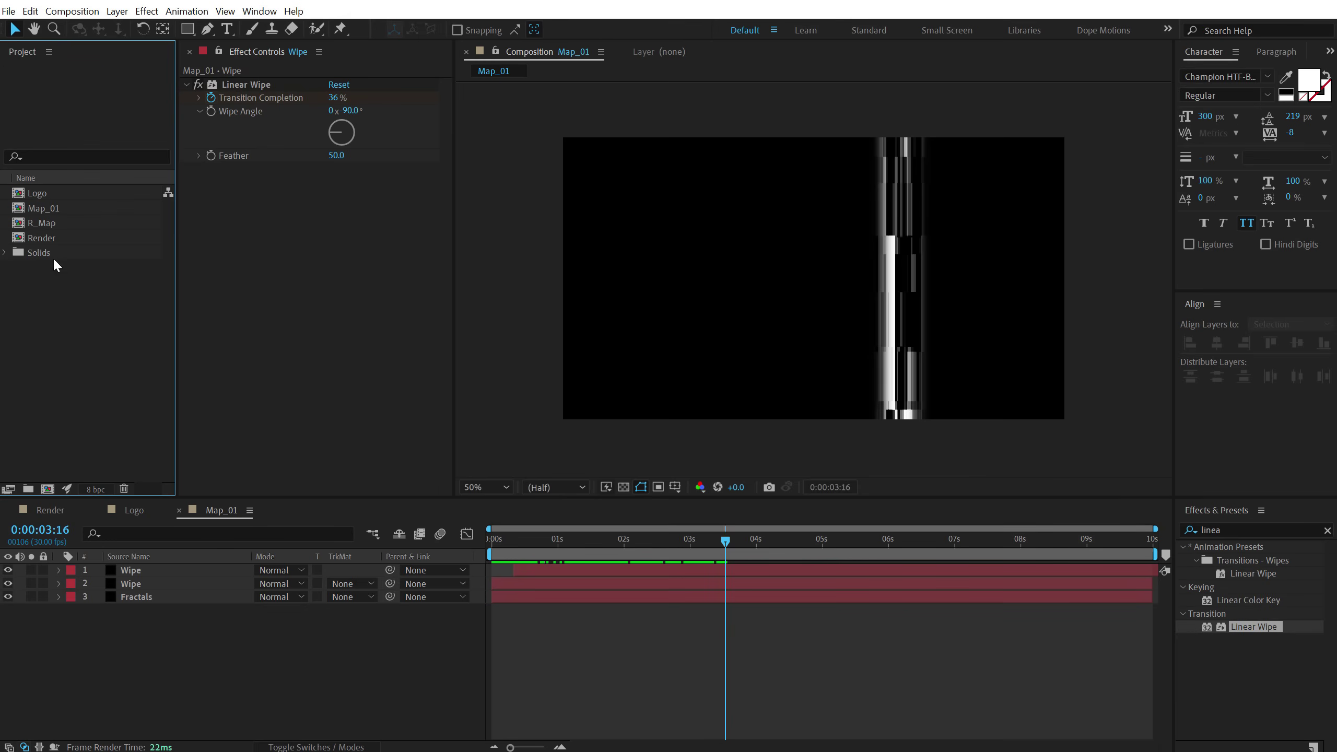
- In the R_Map composition, recolour the upper Wipe layer to white (ffffff) as a new solid and return to the first frame
double_click(48, 223)
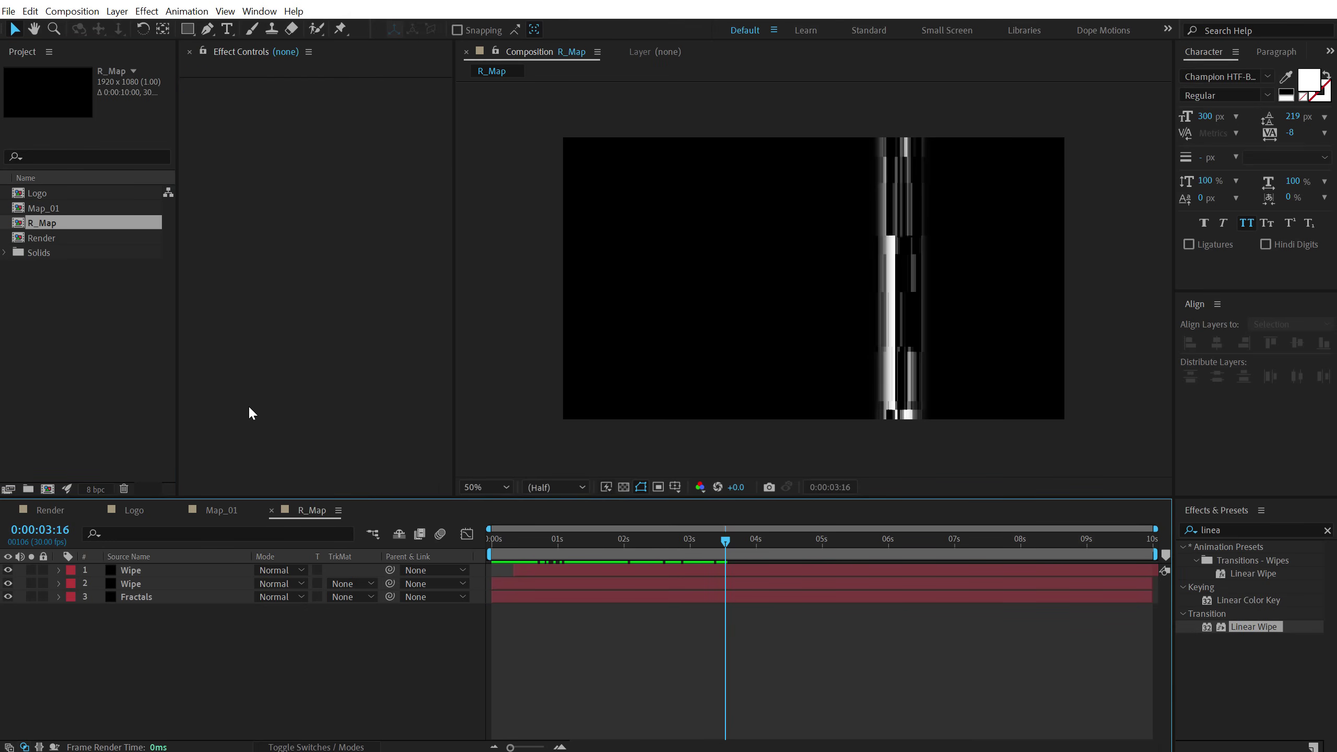
left_click(149, 571)
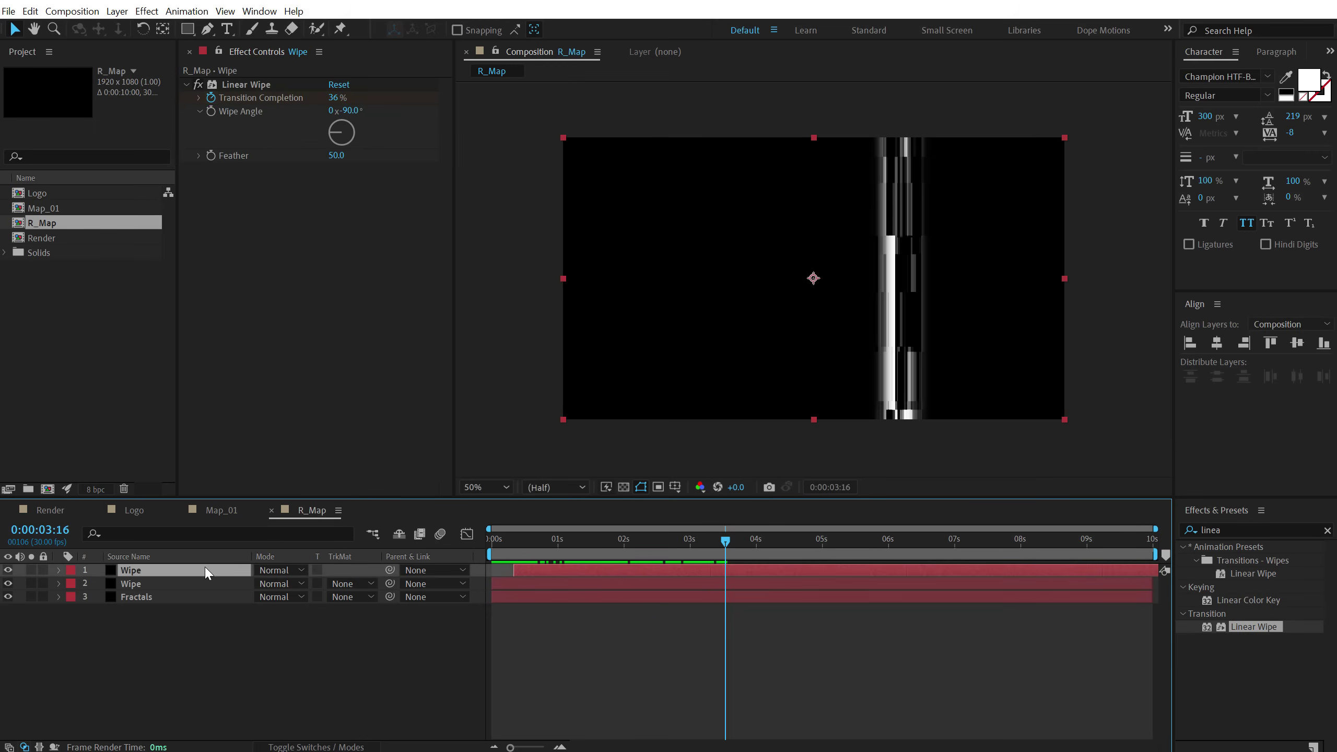
left_click(117, 10)
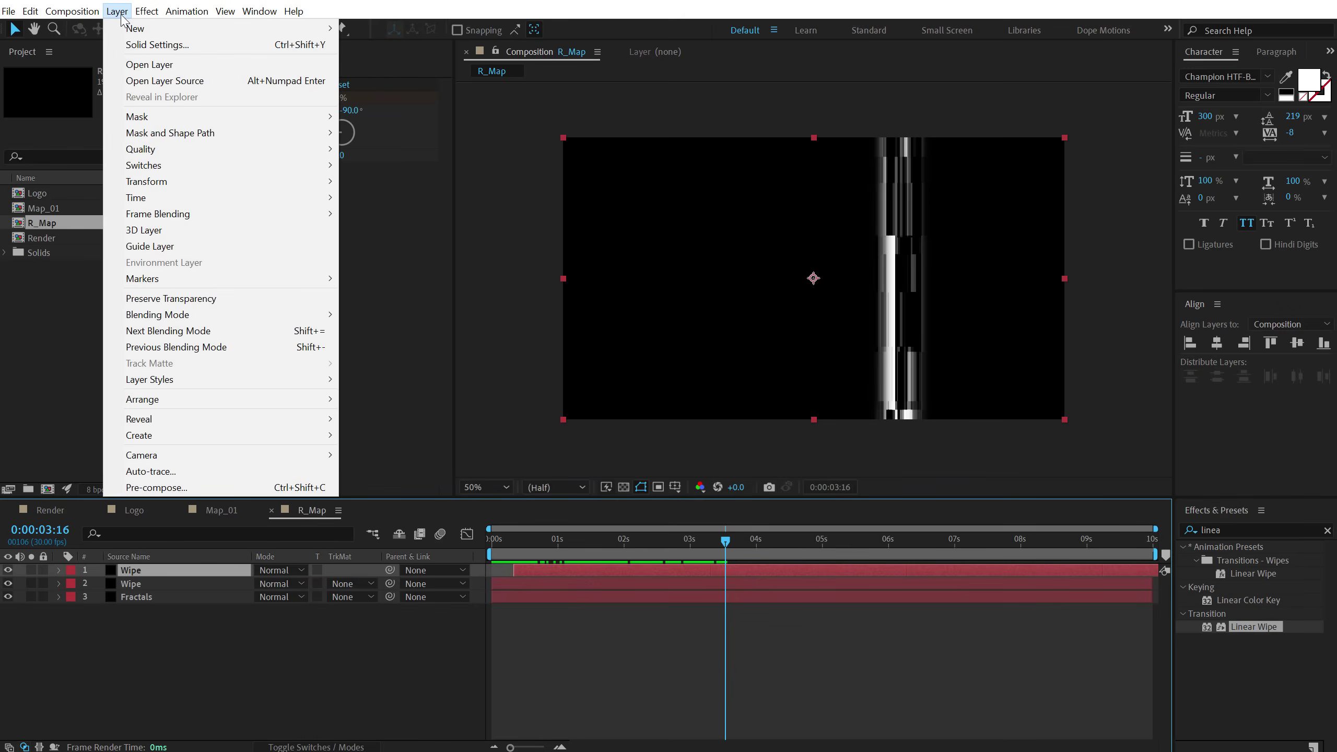
left_click(157, 45)
left_click(669, 288)
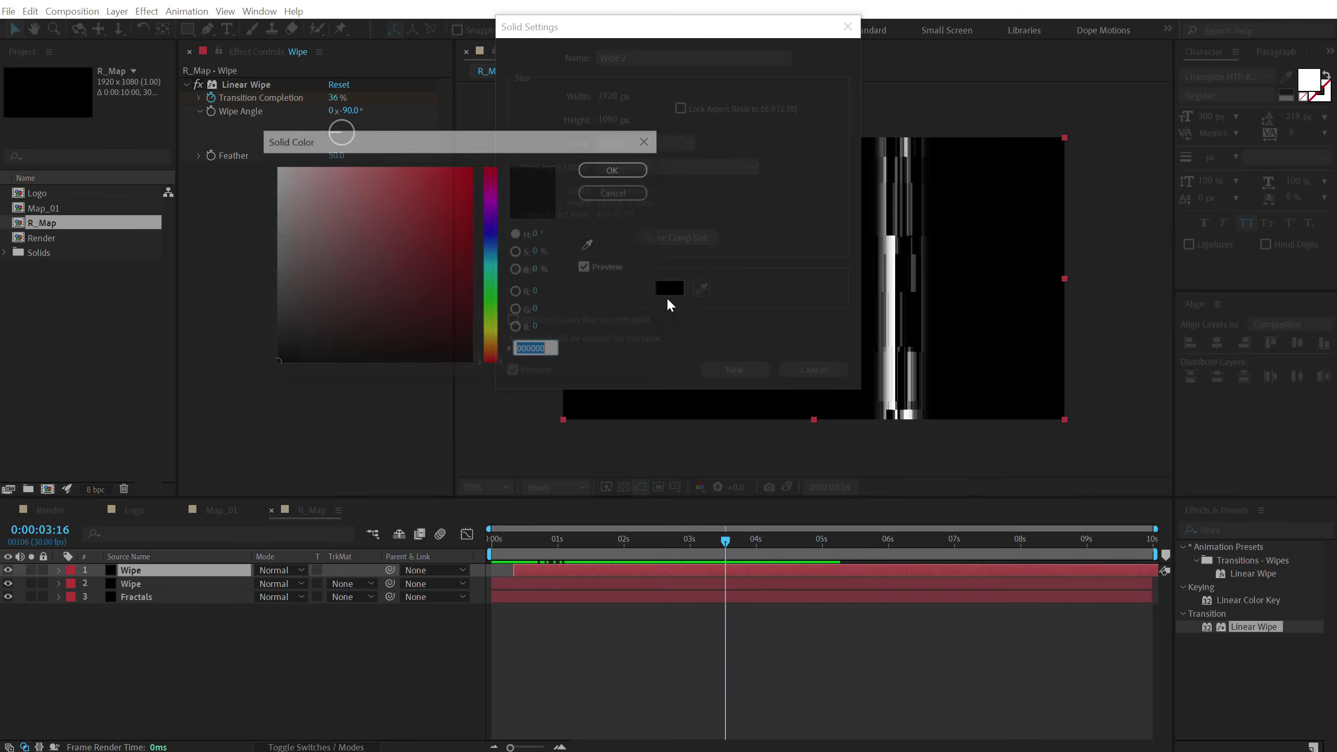
type("ffffff")
left_click(612, 170)
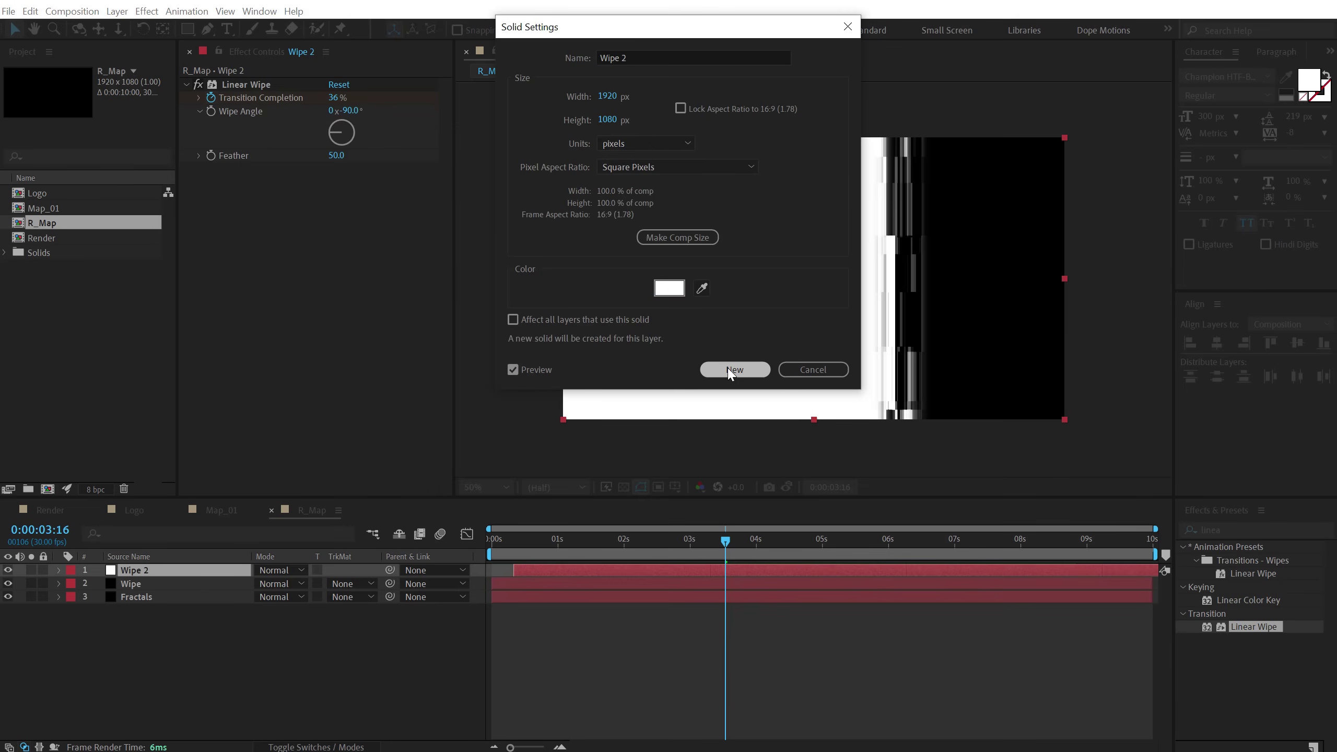
left_click(734, 369)
left_click_drag(530, 537, 492, 533)
left_click(68, 373)
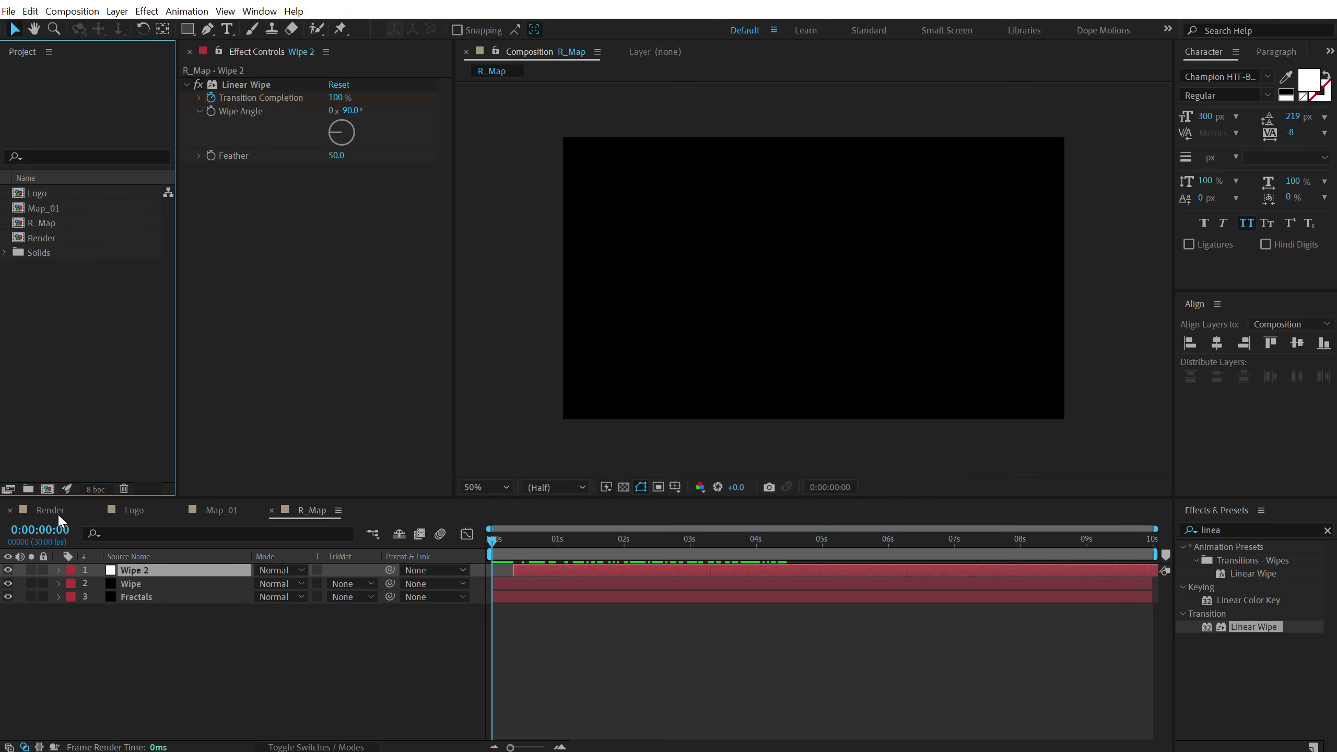
- Create a black (000000) solid named BG at 1920 x 1080 px in the Render composition
left_click(50, 510)
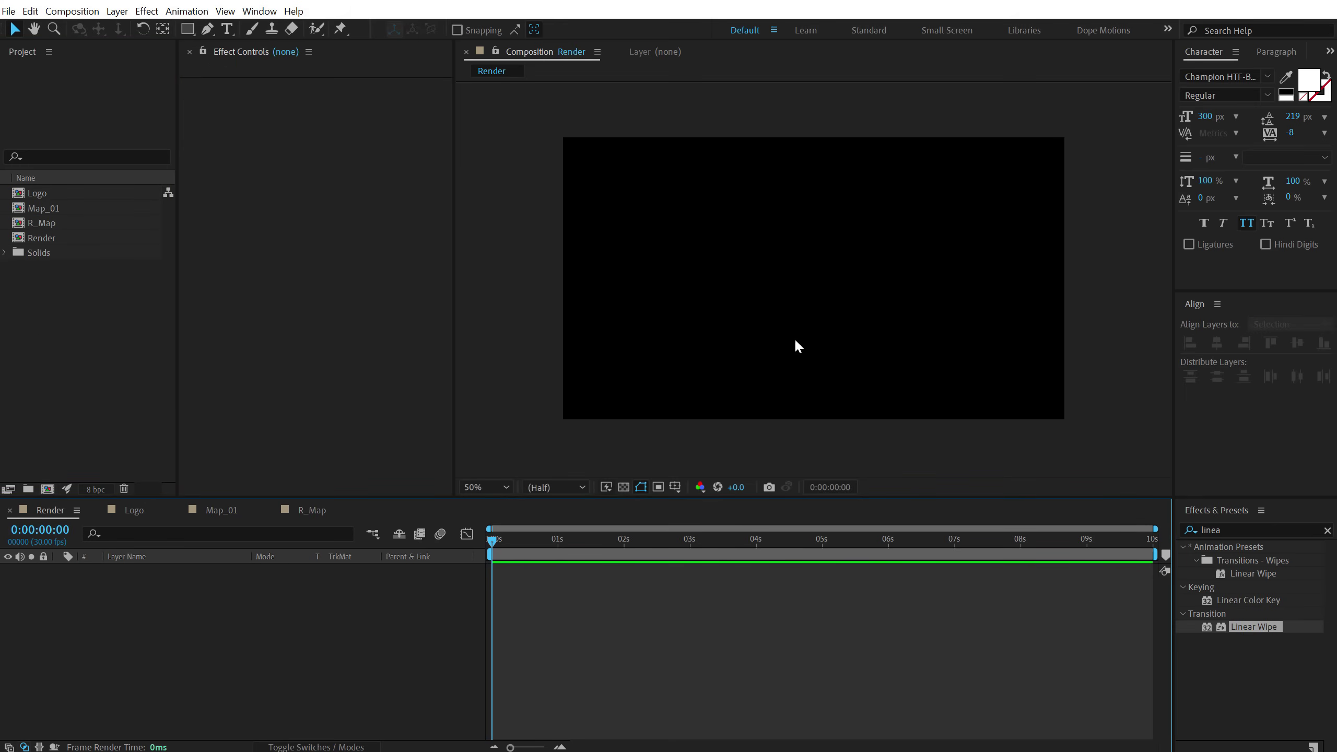
key("Escape")
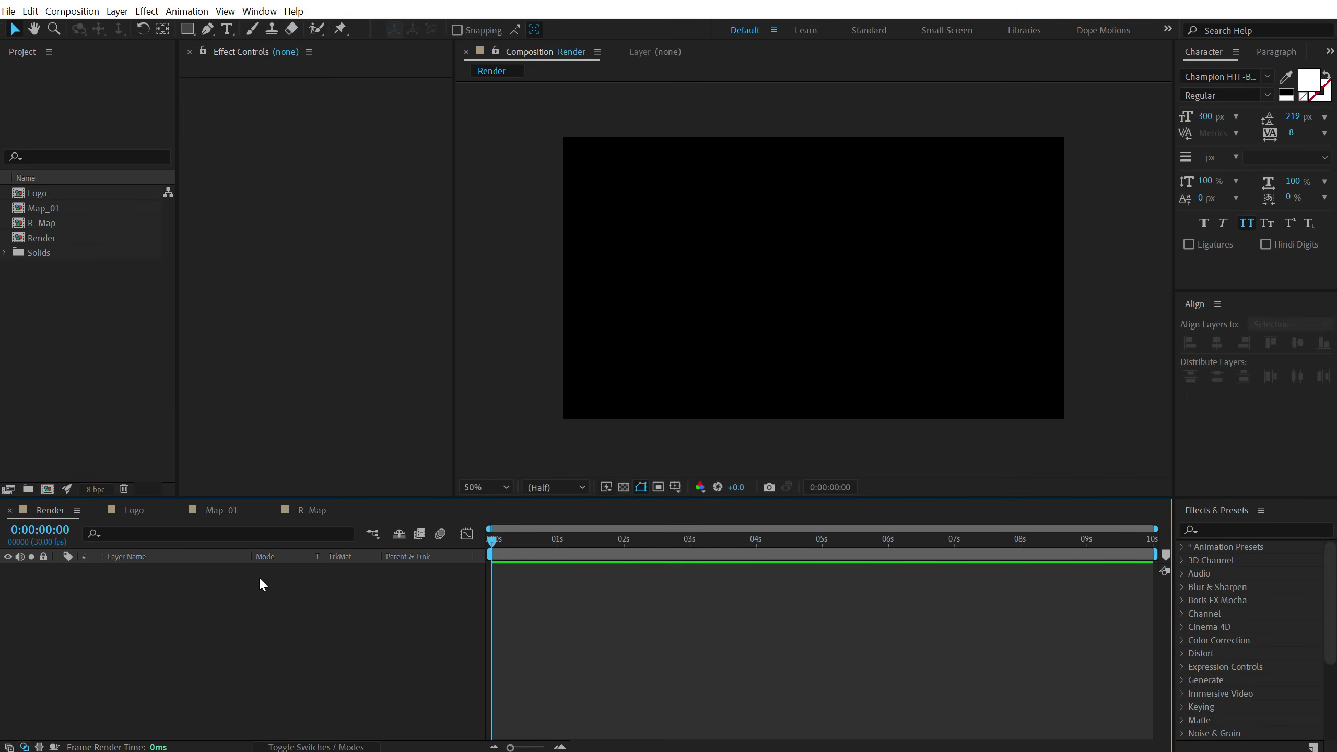
key("ctrl+y")
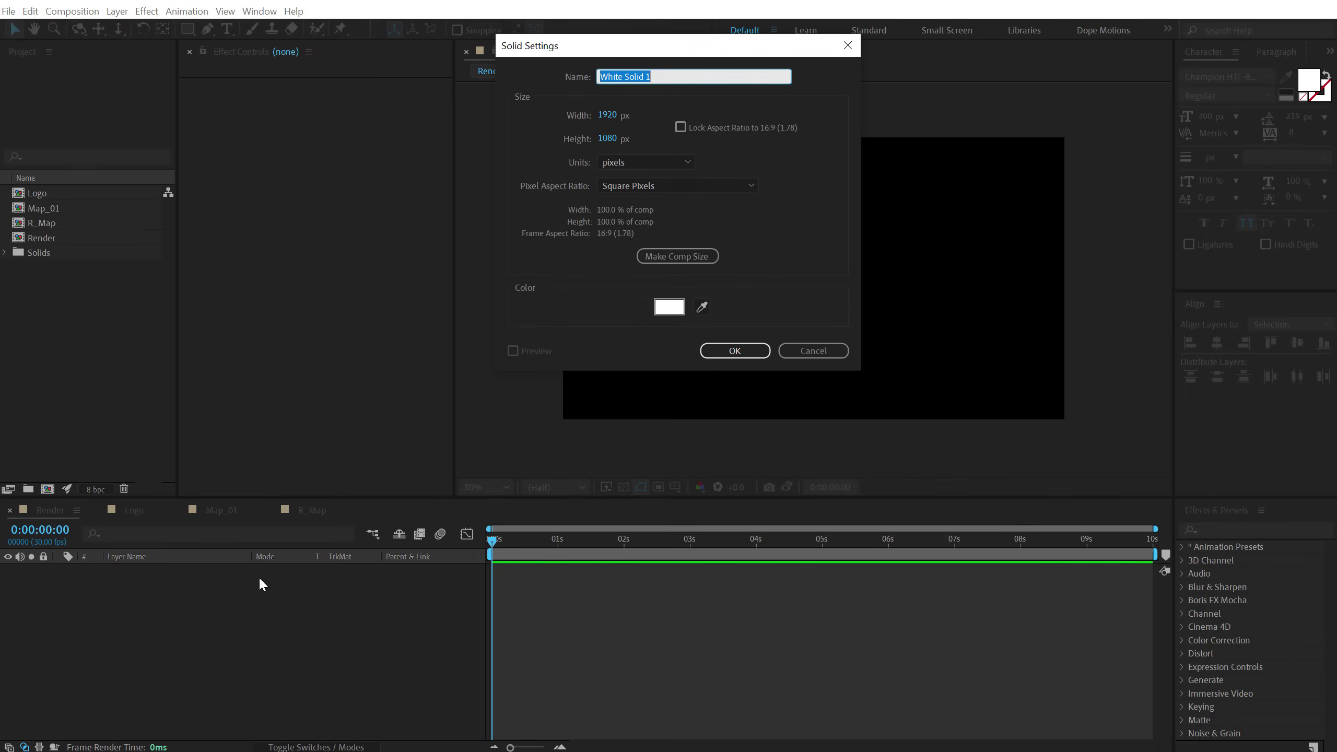
type("BG")
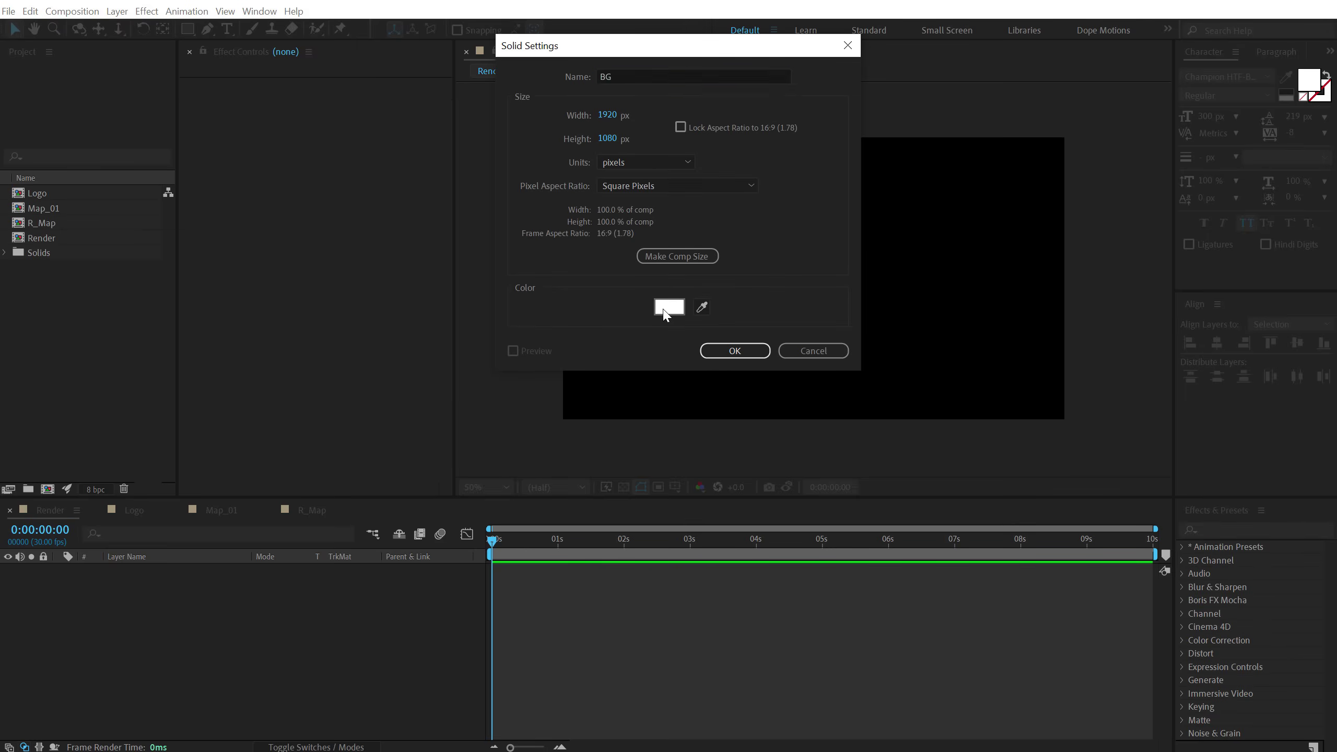
left_click(669, 306)
type("000000")
left_click(609, 168)
left_click(724, 351)
- Add the Logo composition above BG and Map_01 below it in Render, and hide the Map_01 layer
left_click_drag(45, 195, 140, 568)
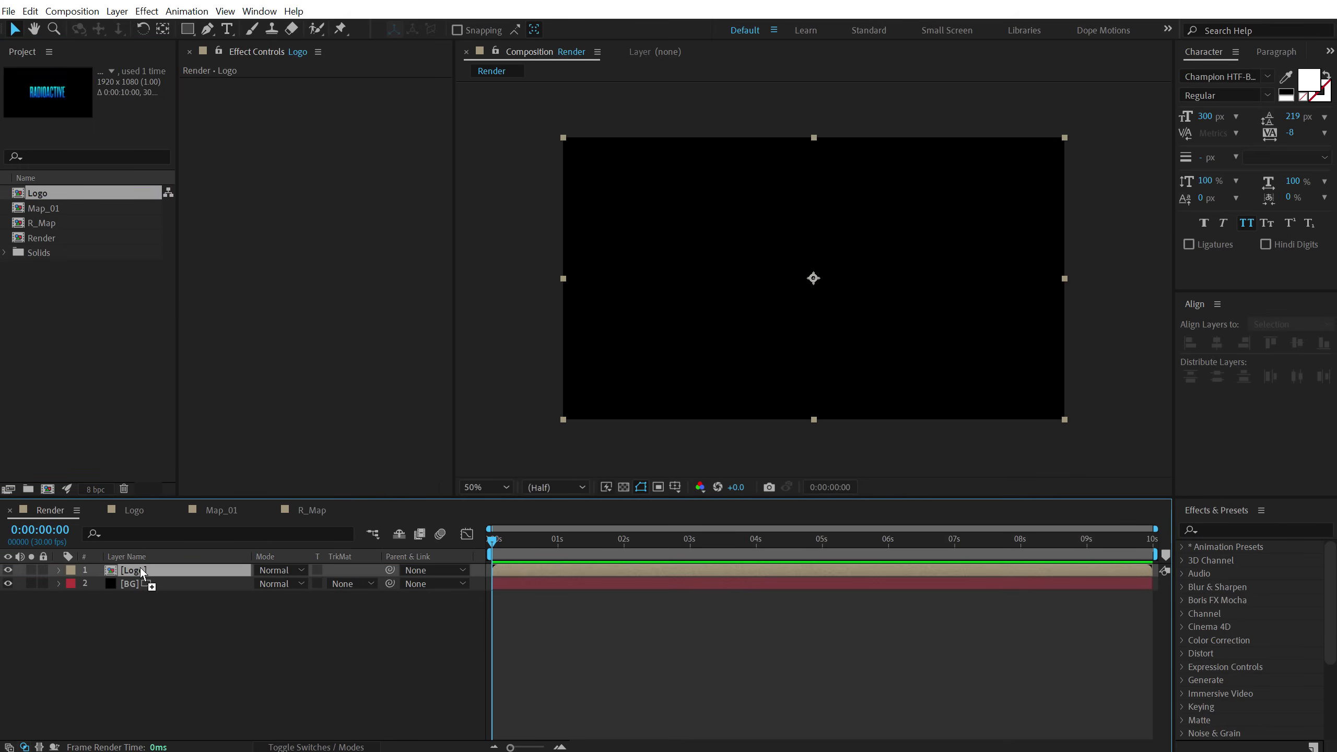
left_click_drag(50, 208, 138, 617)
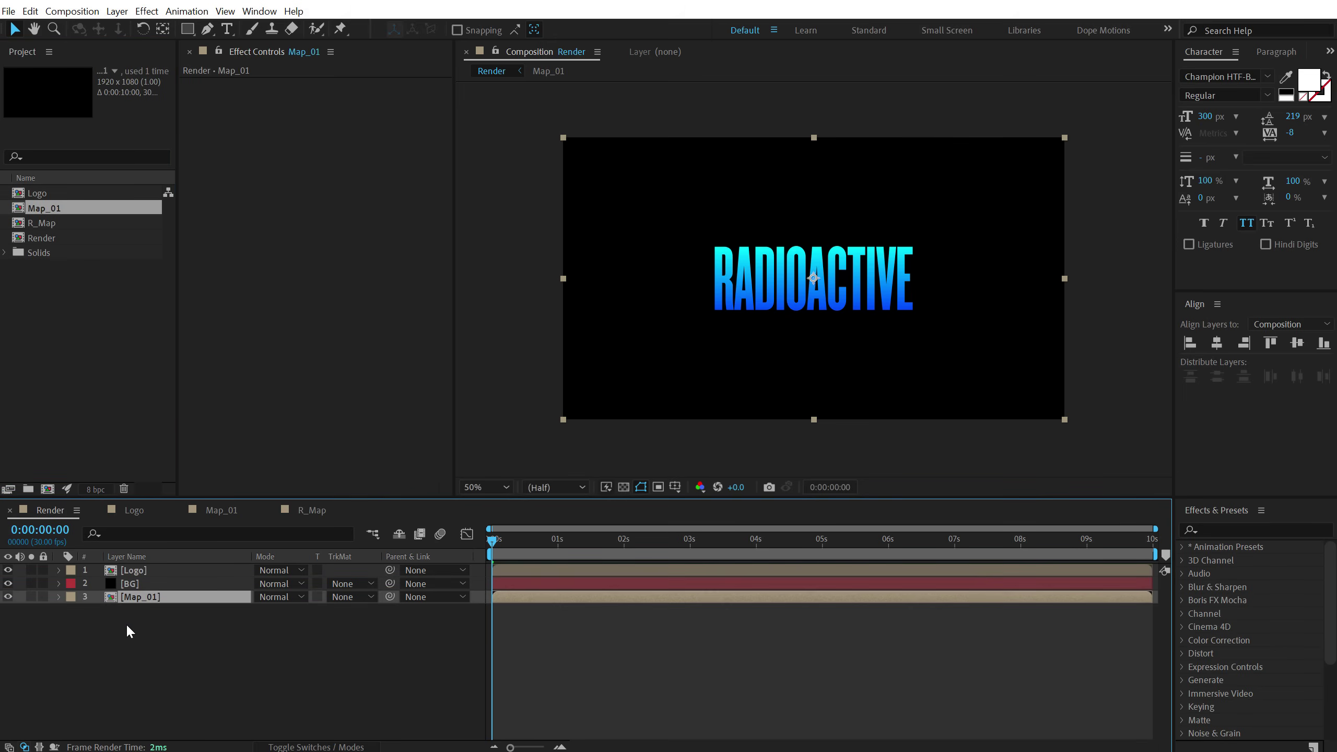
left_click(8, 597)
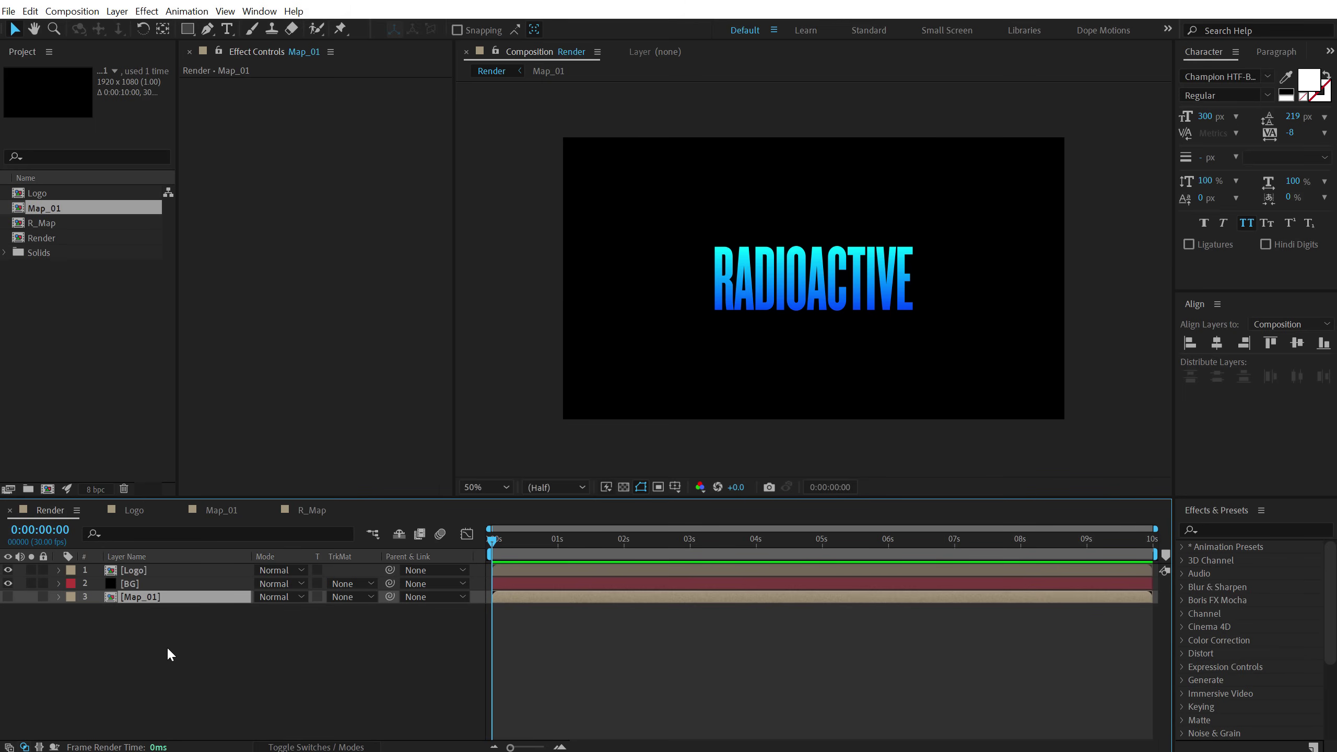
- Find the Set Matte effect and apply it to the Logo layer
left_click(141, 571)
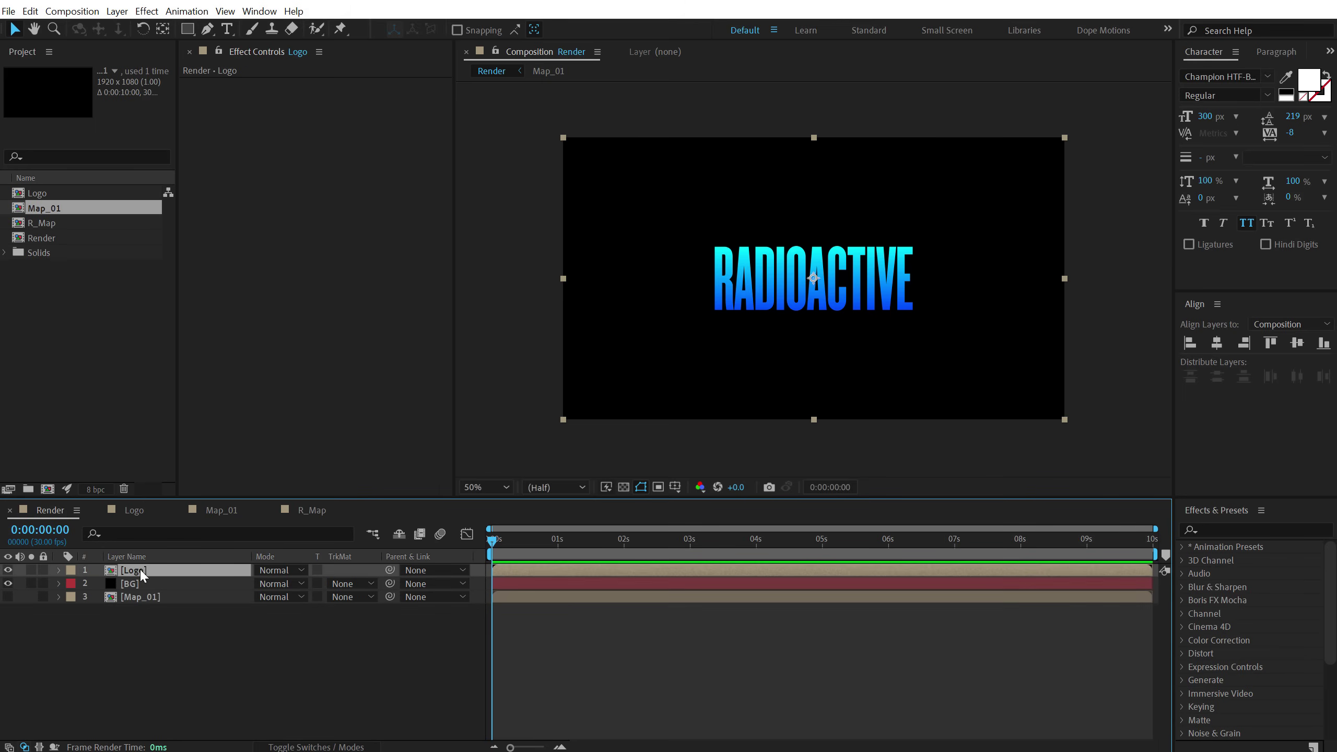
left_click(1223, 530)
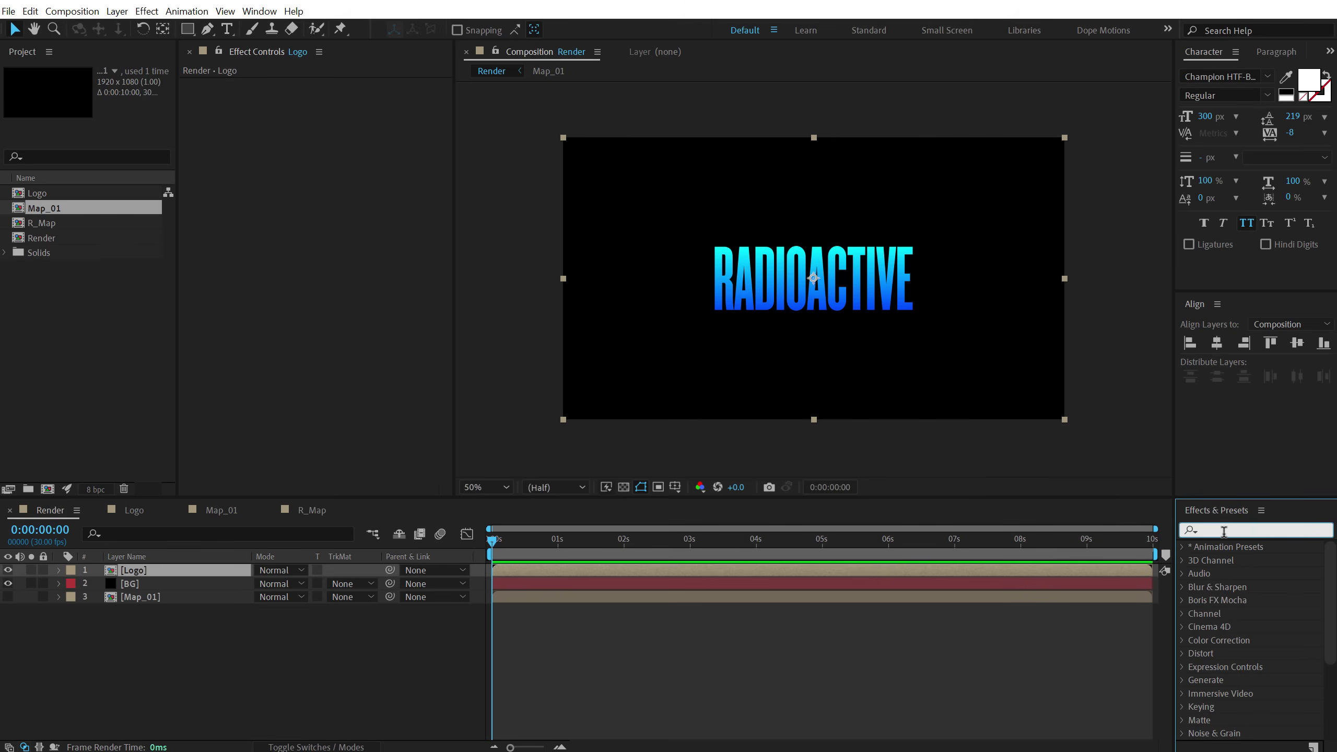
type("set")
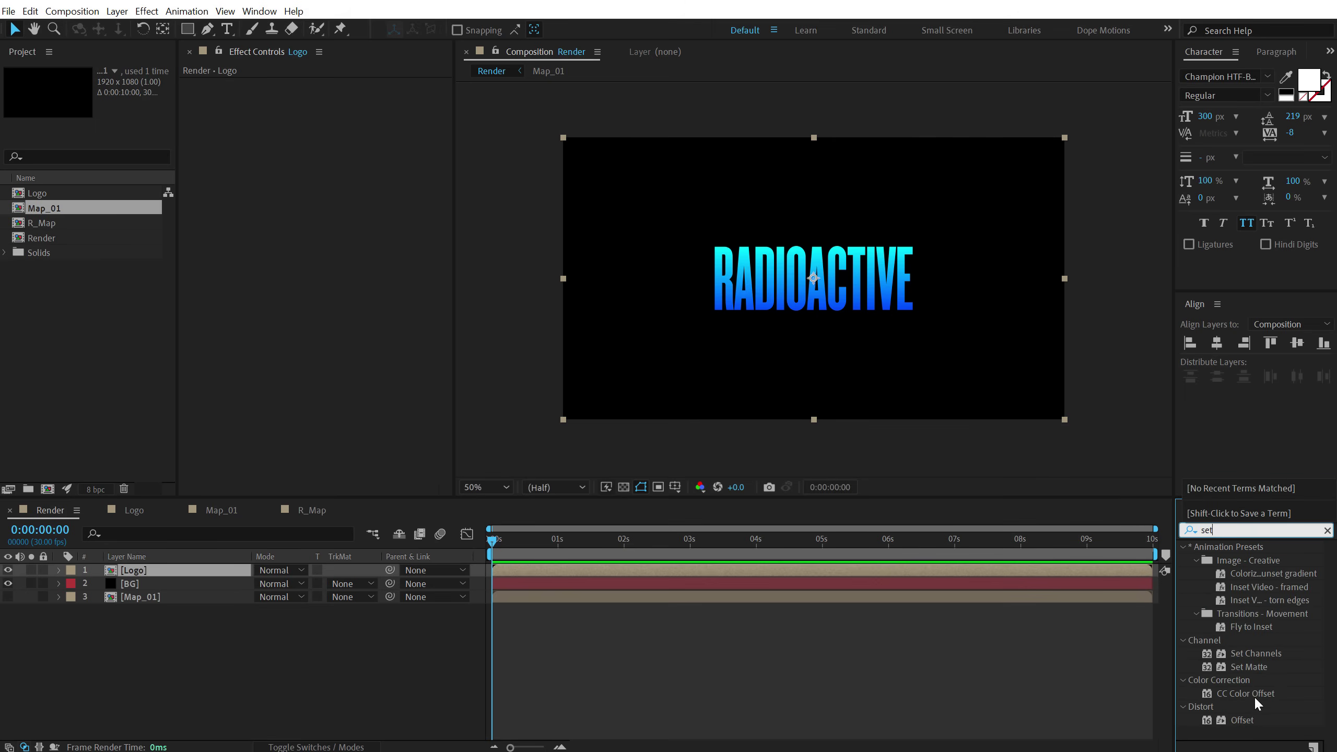
double_click(1252, 667)
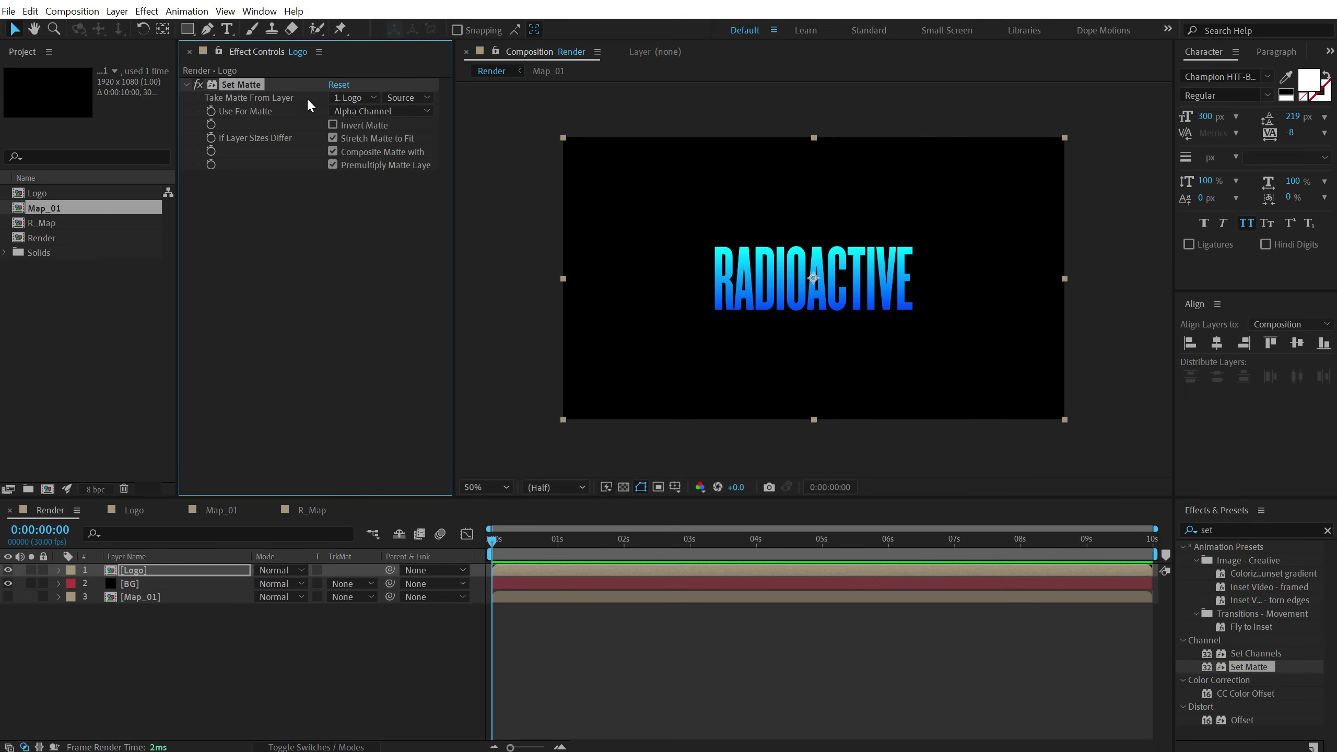
- Set Set Matte to take the matte from Map_01 using Luminance, and scrub through the reveal
left_click(347, 97)
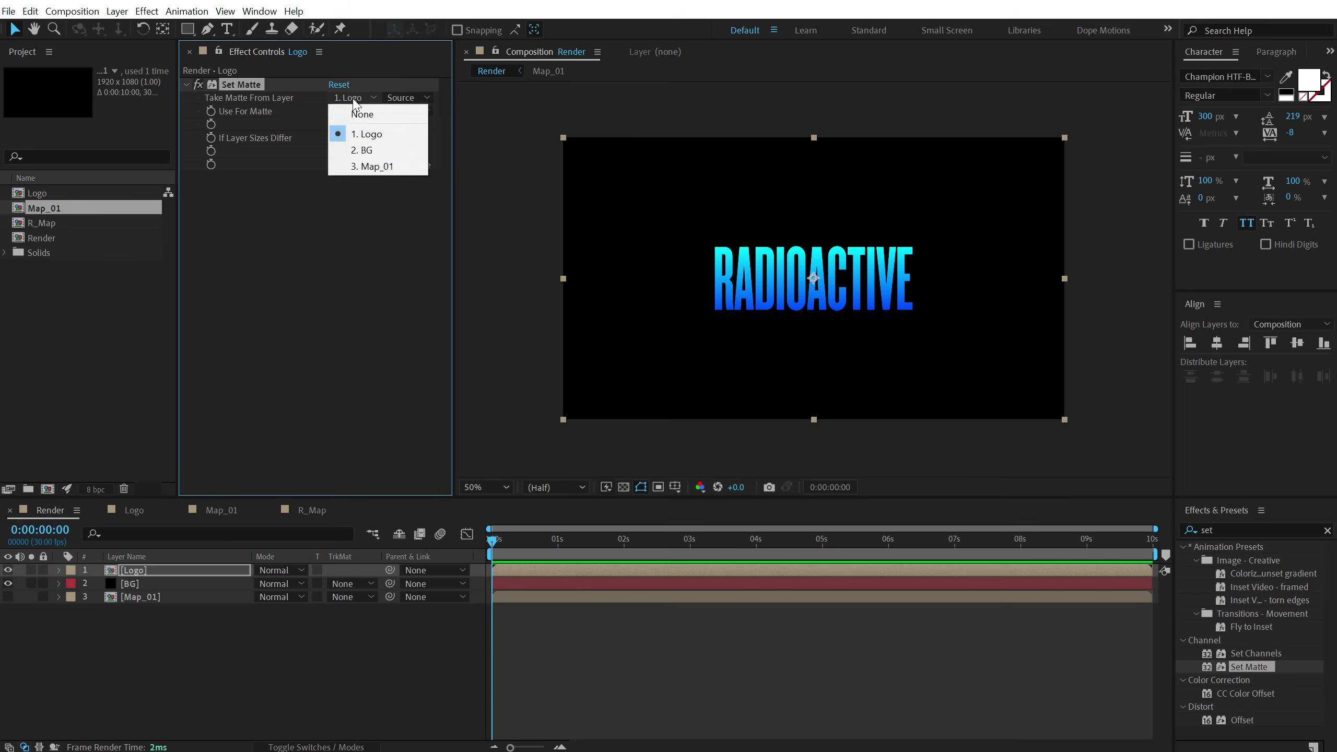
left_click(371, 167)
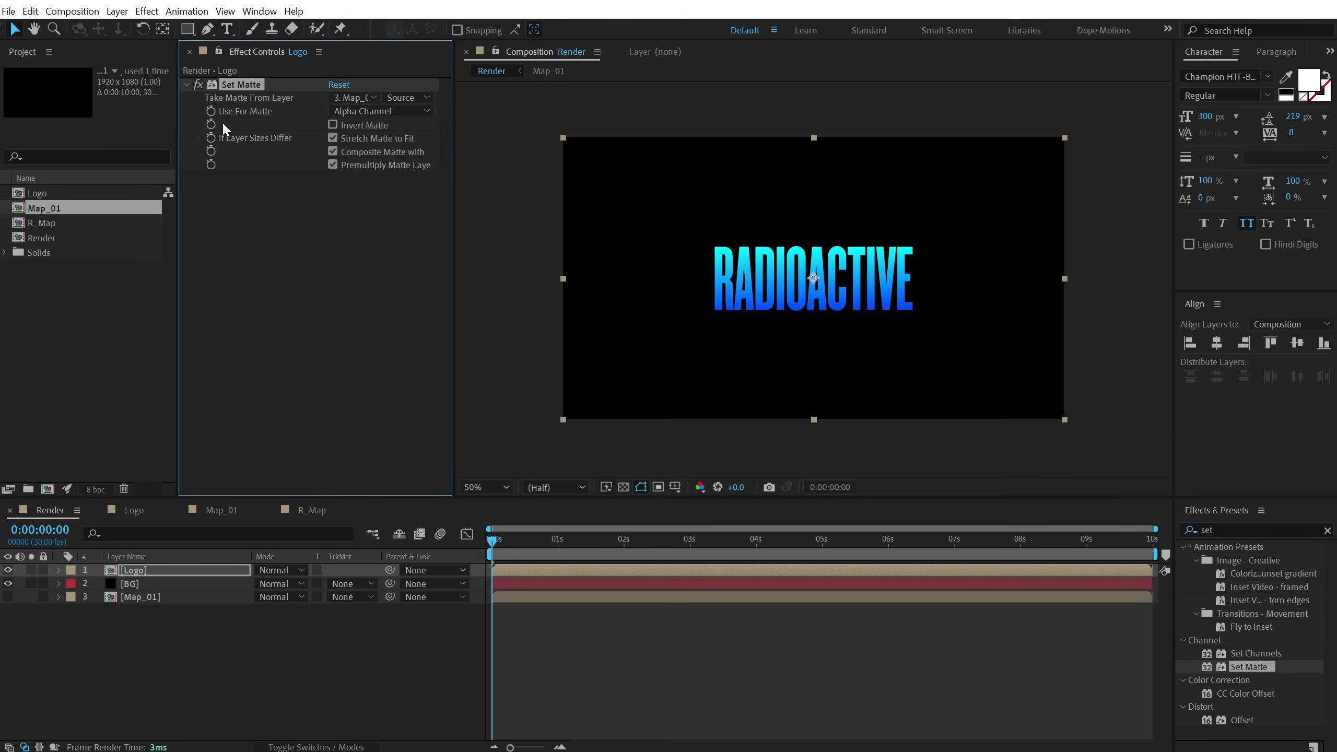
left_click(350, 112)
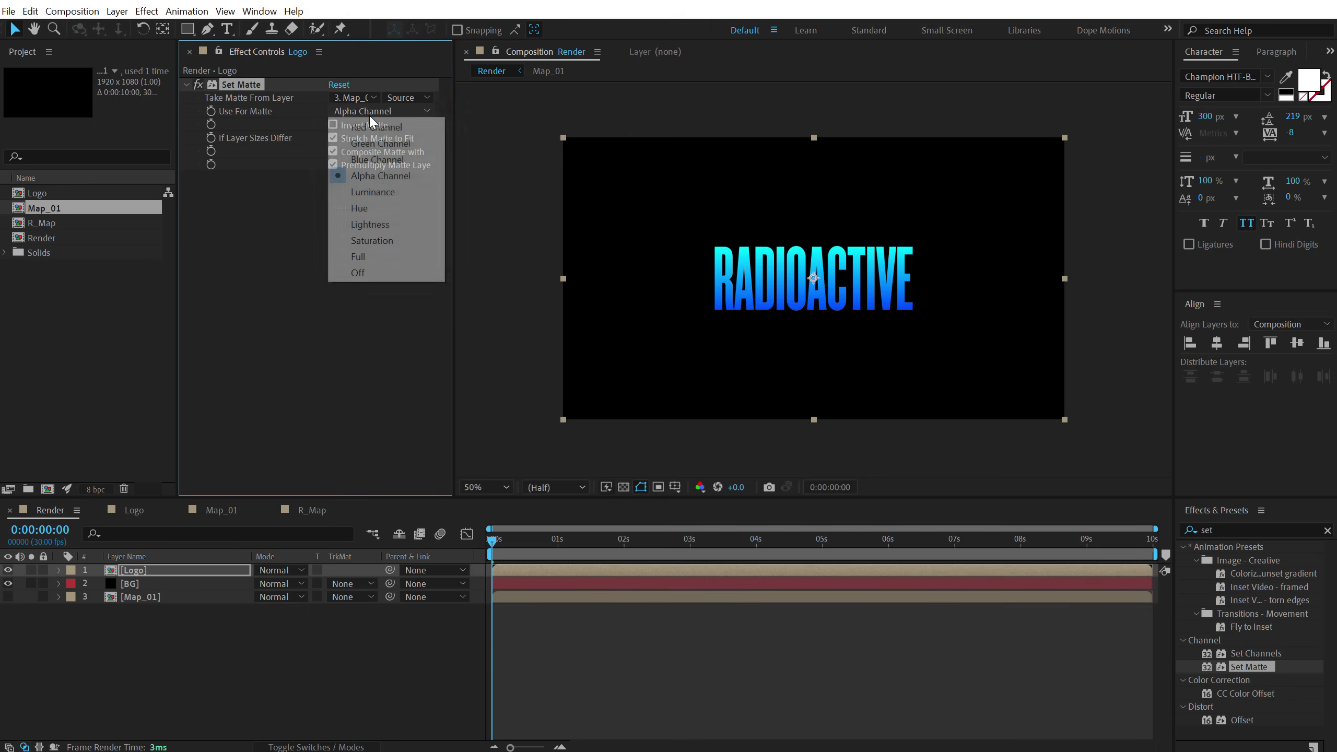
left_click(372, 192)
left_click(559, 542)
left_click_drag(559, 541, 652, 537)
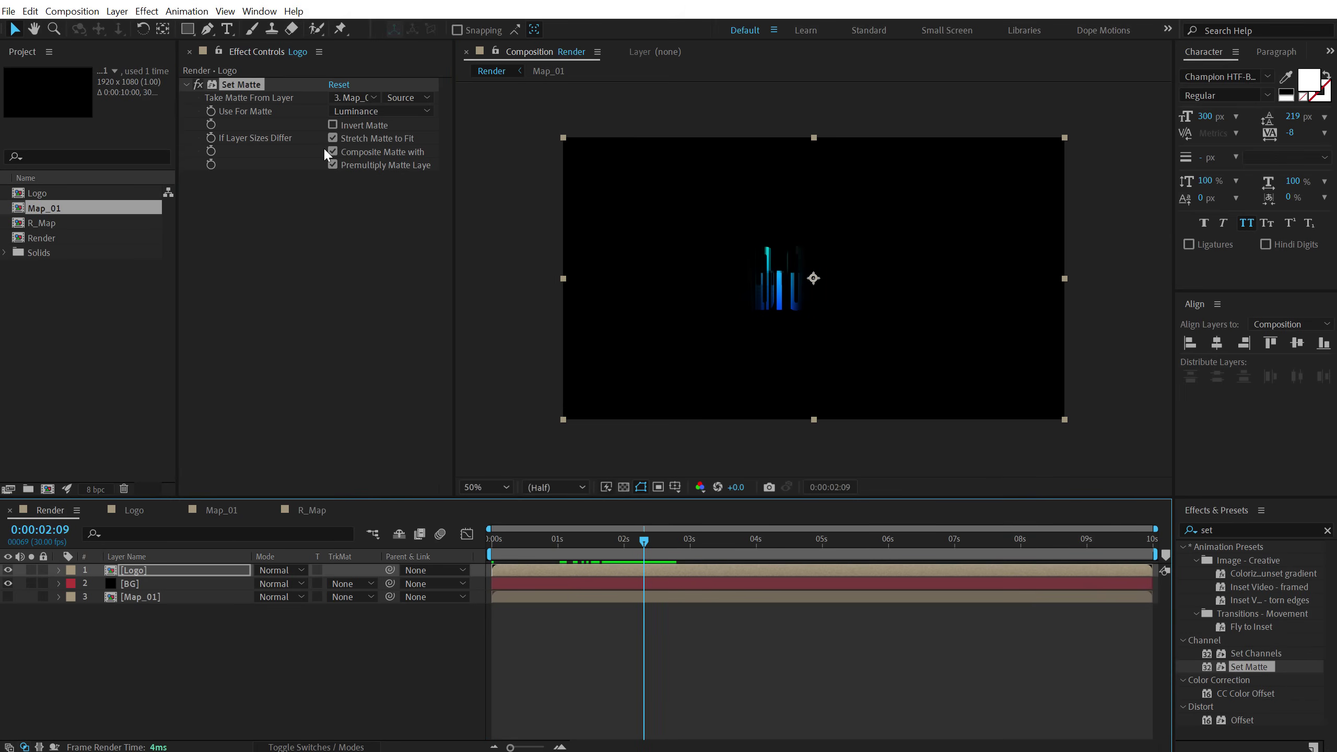
- Apply a Displacement Map effect to the Logo layer with Map_01 as the displacement map layer
left_click(134, 570)
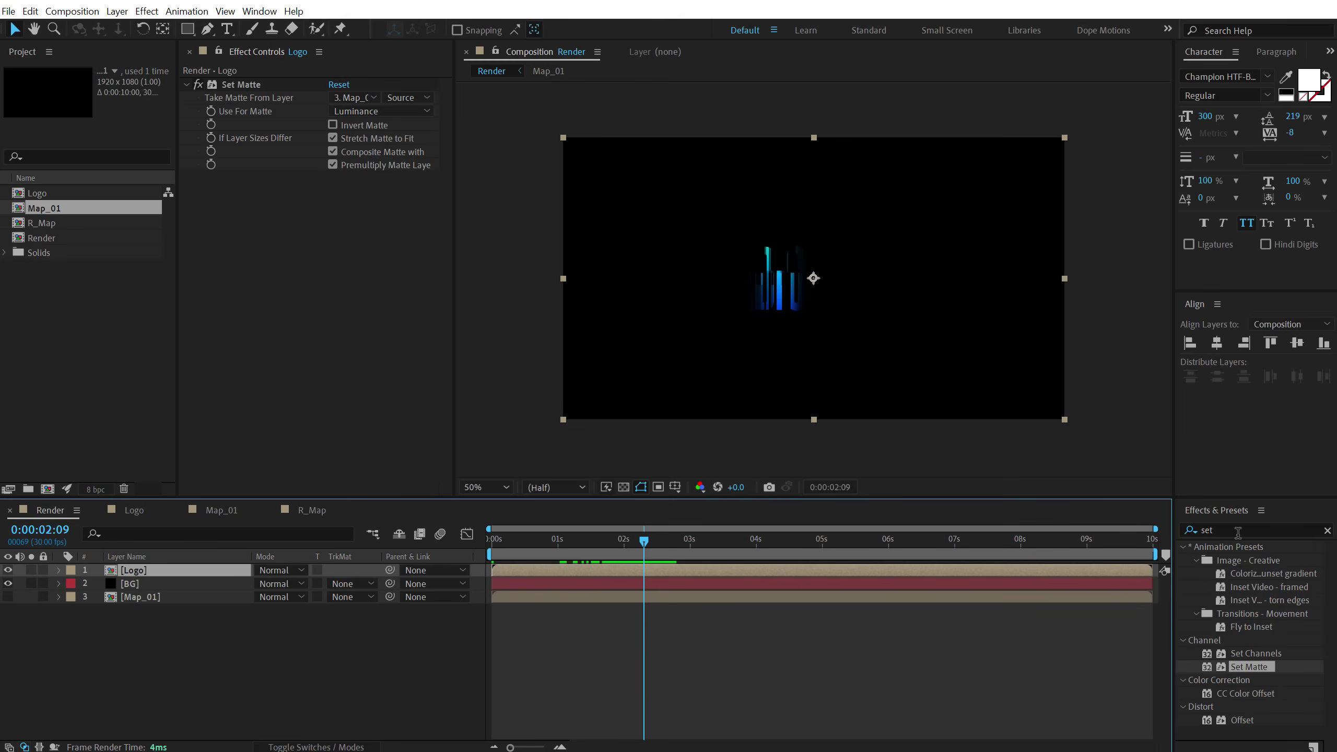
left_click(1234, 530)
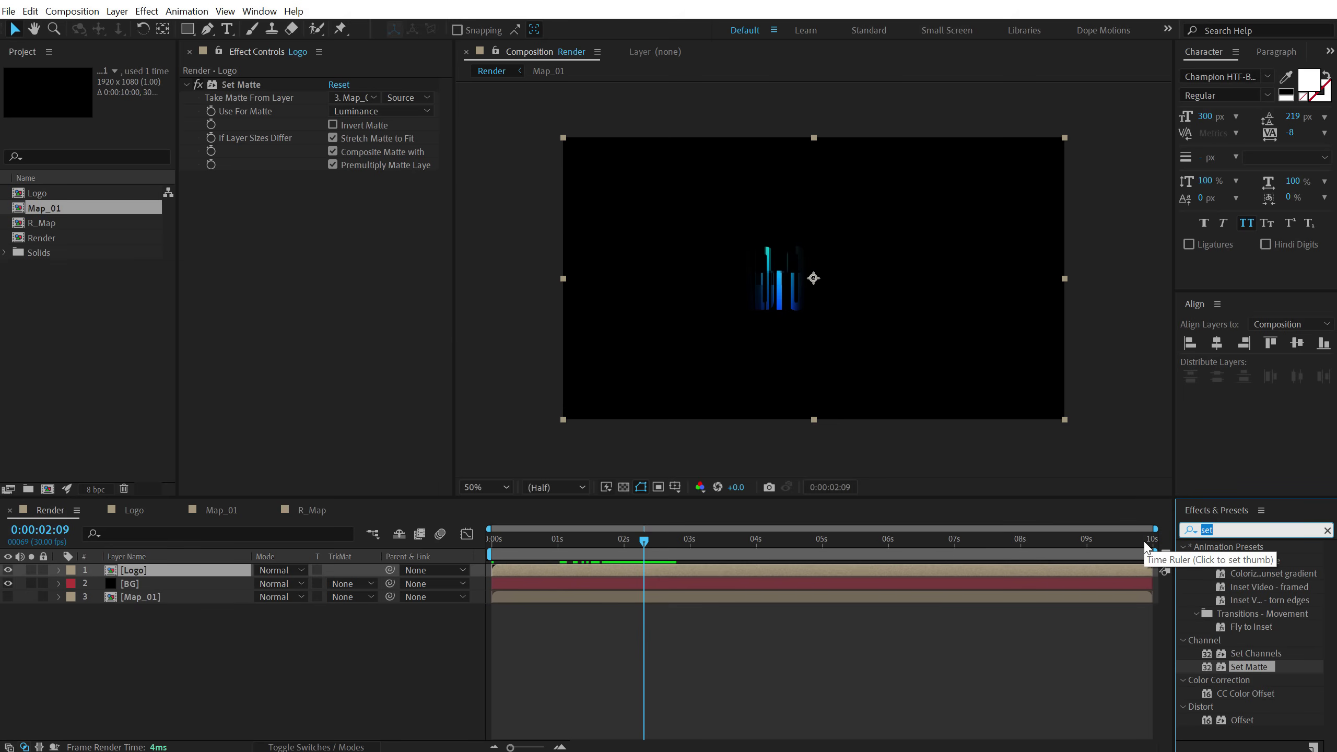
type("dis")
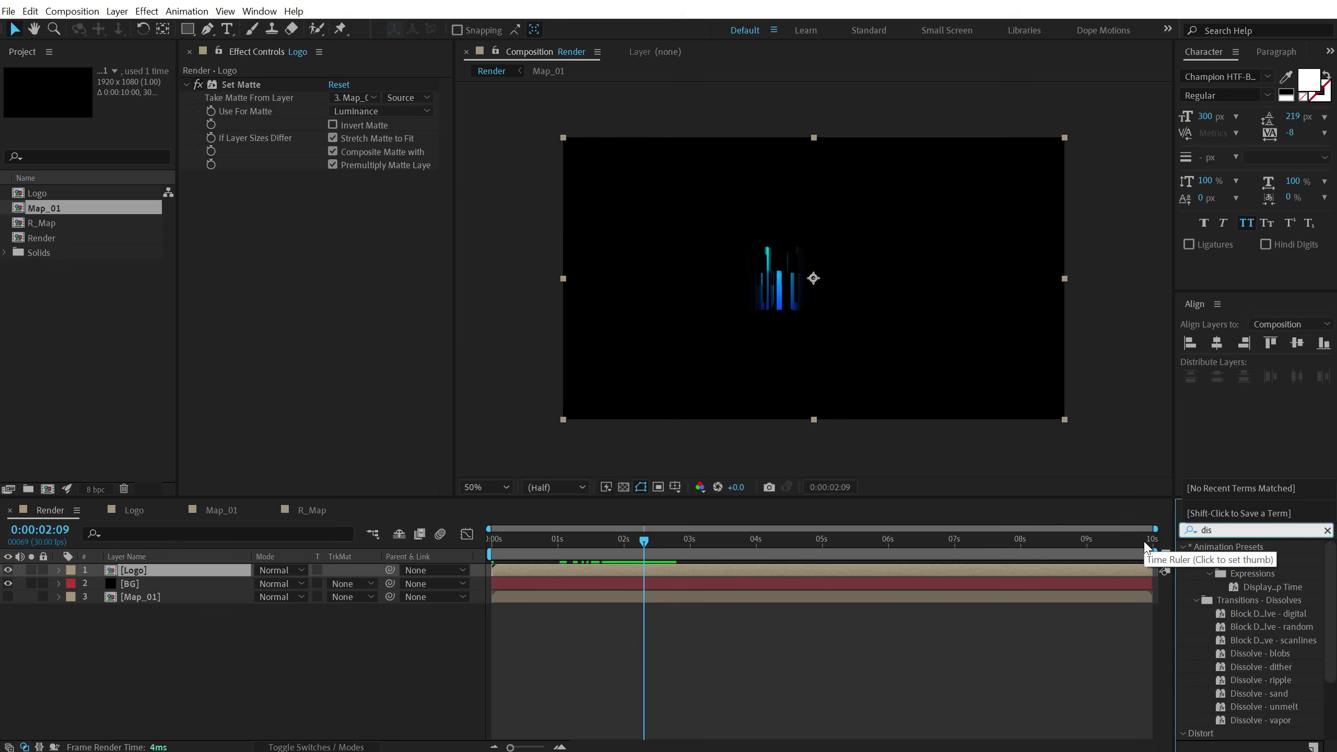
type("pl")
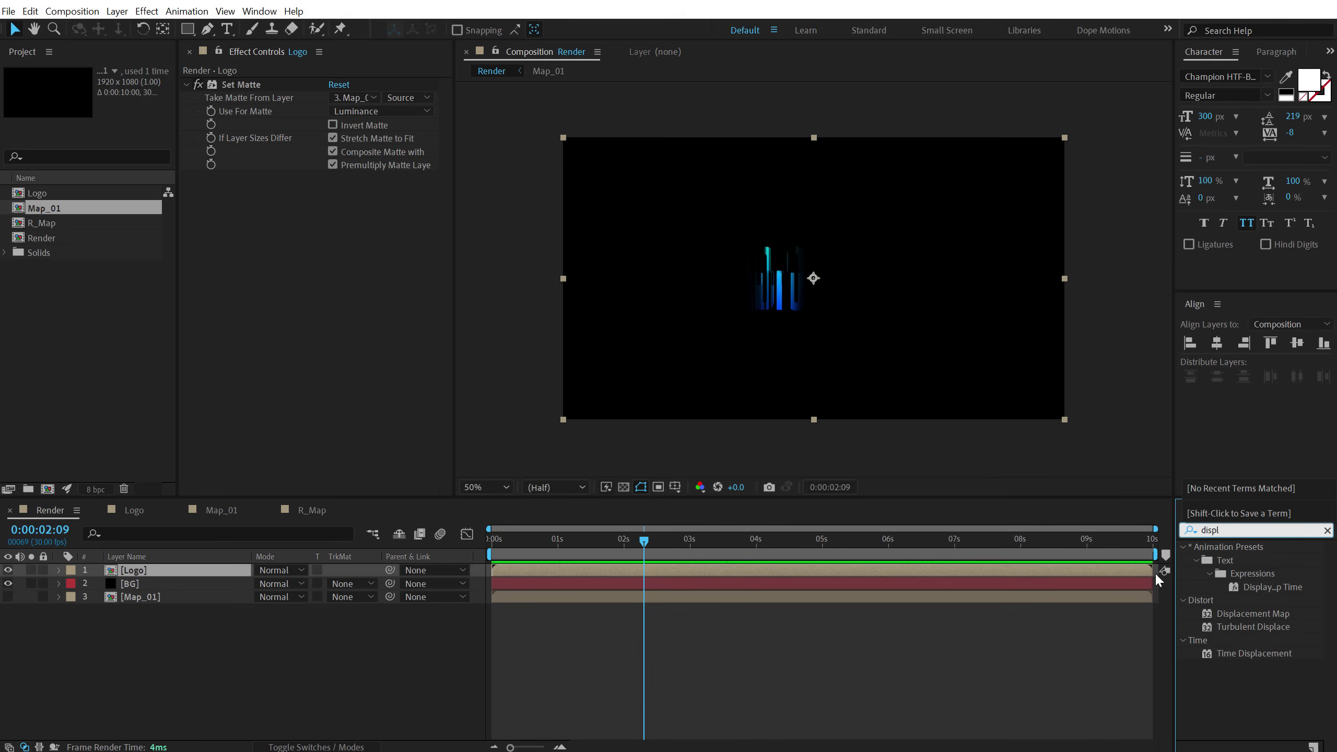
double_click(1233, 613)
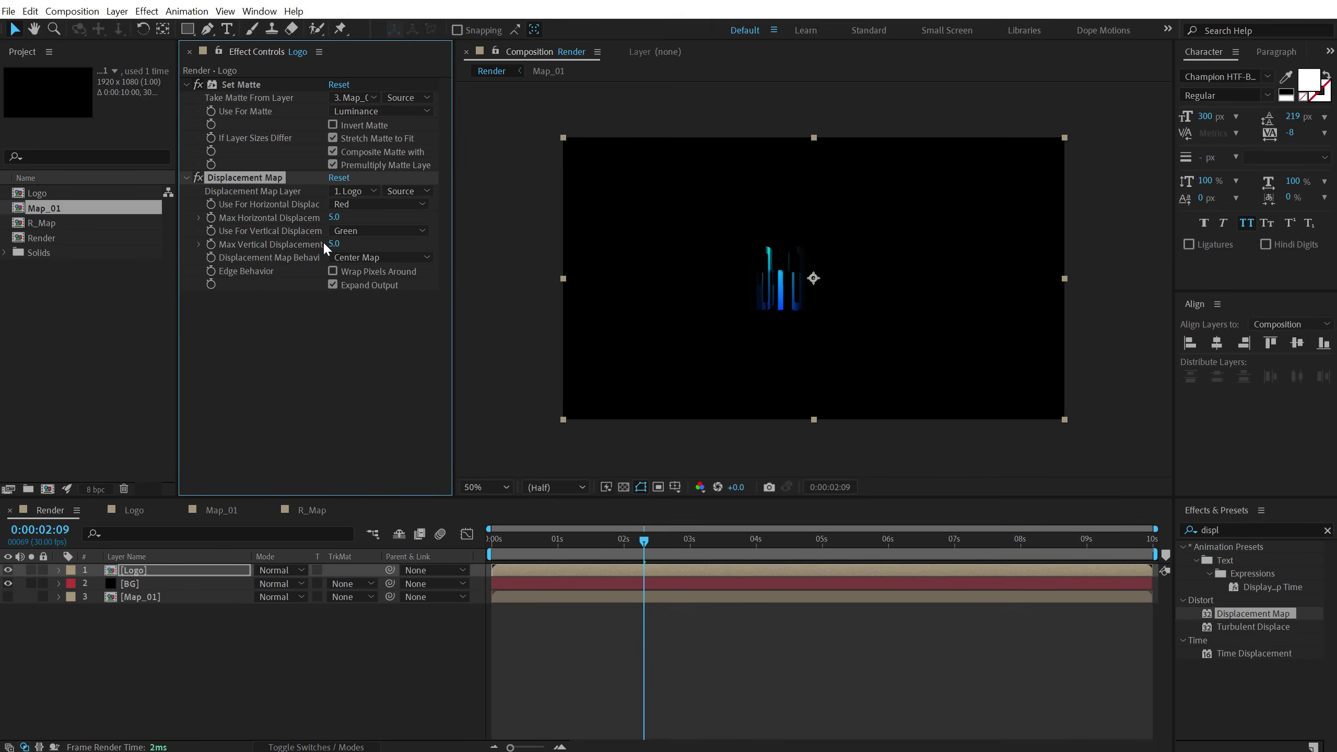
left_click(365, 192)
left_click(378, 259)
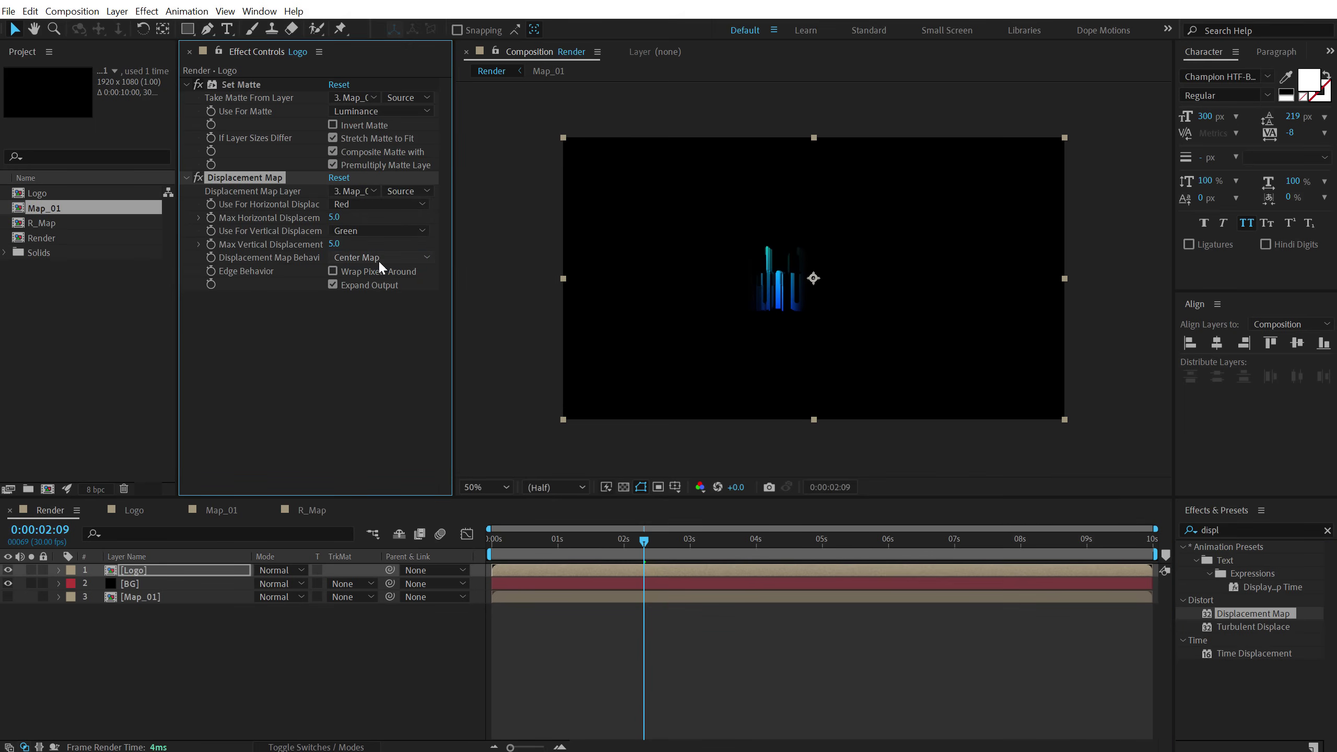
- Set the Displacement Map's Max Vertical Displacement to 100 and duplicate the effect
left_click(334, 245)
type("100")
left_click(335, 345)
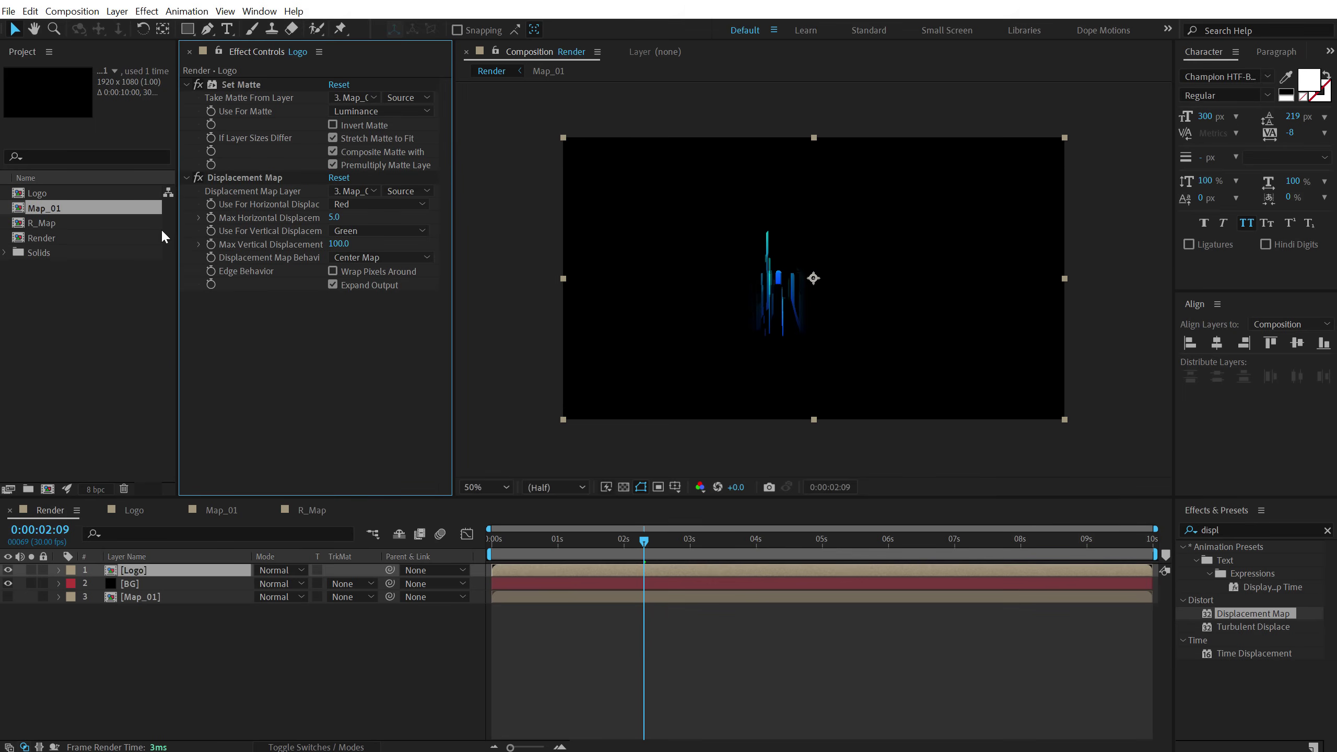
left_click(229, 179)
key("ctrl+d")
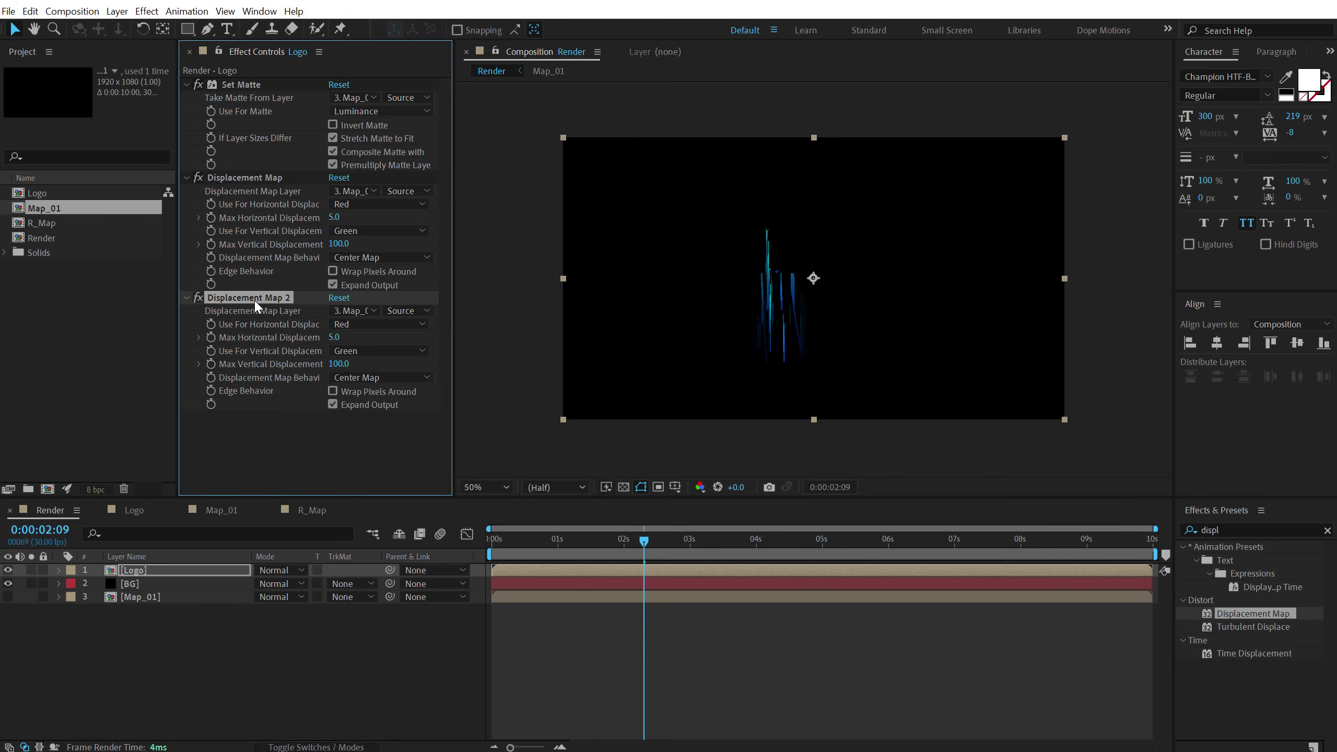
- Add two more Displacement Map copies with Max Vertical Displacement set to -100 and scrub through the reveal
key("ctrl+d")
left_click(337, 484)
type("-100")
key("Return")
key("ctrl+d")
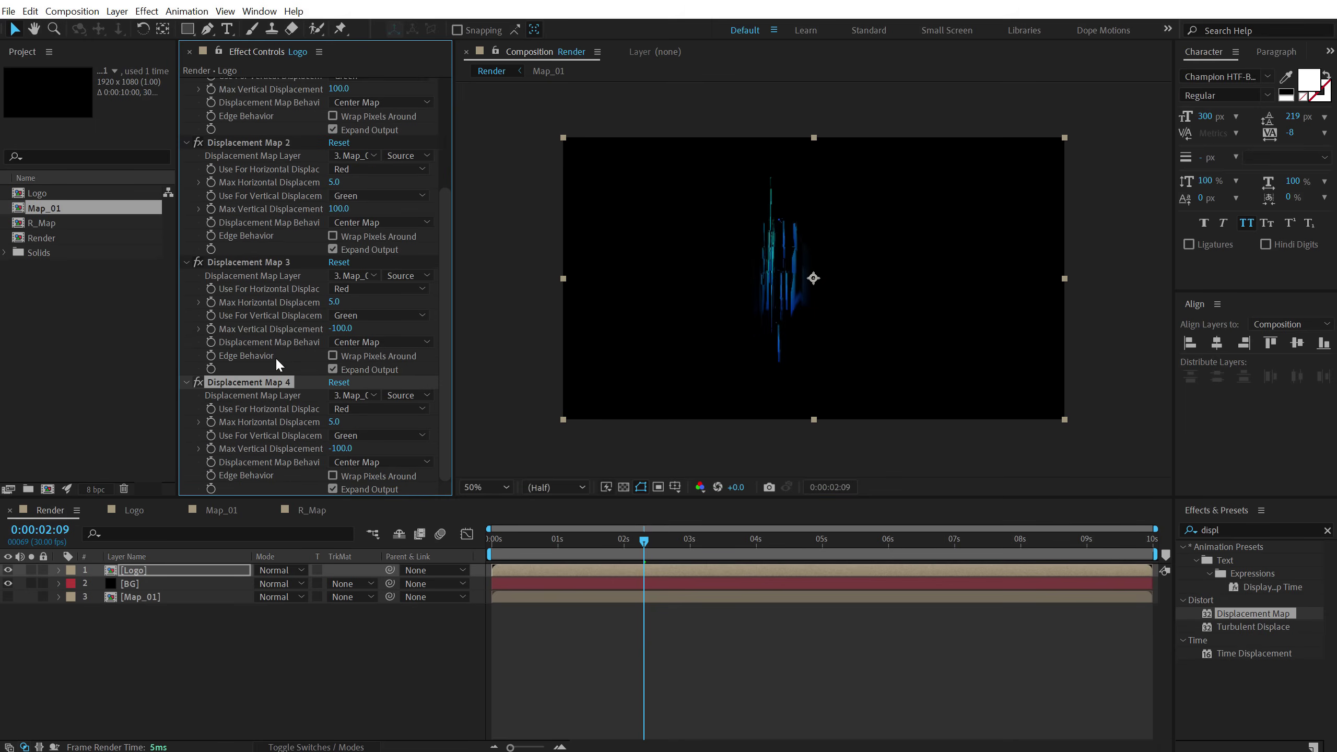
left_click_drag(581, 540, 627, 543)
- Set the Logo layer's blending mode to Add
left_click(255, 629)
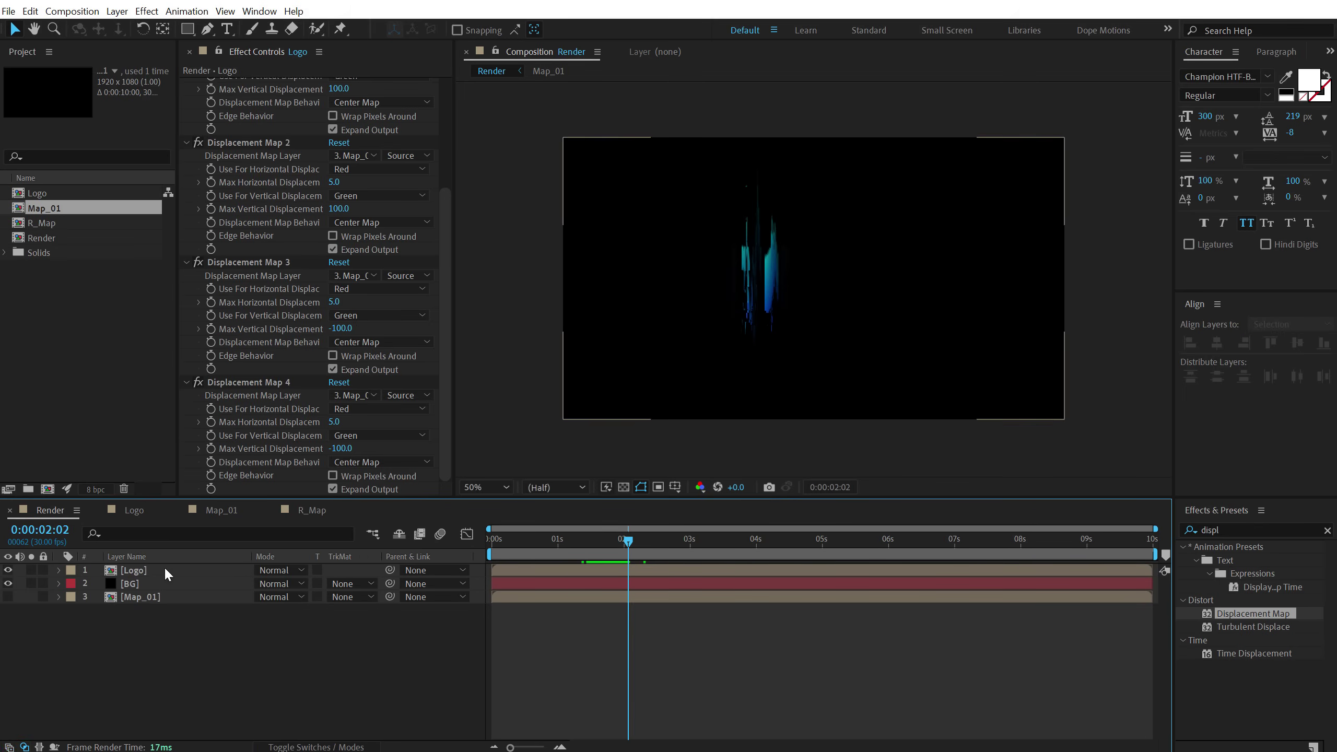
left_click(275, 569)
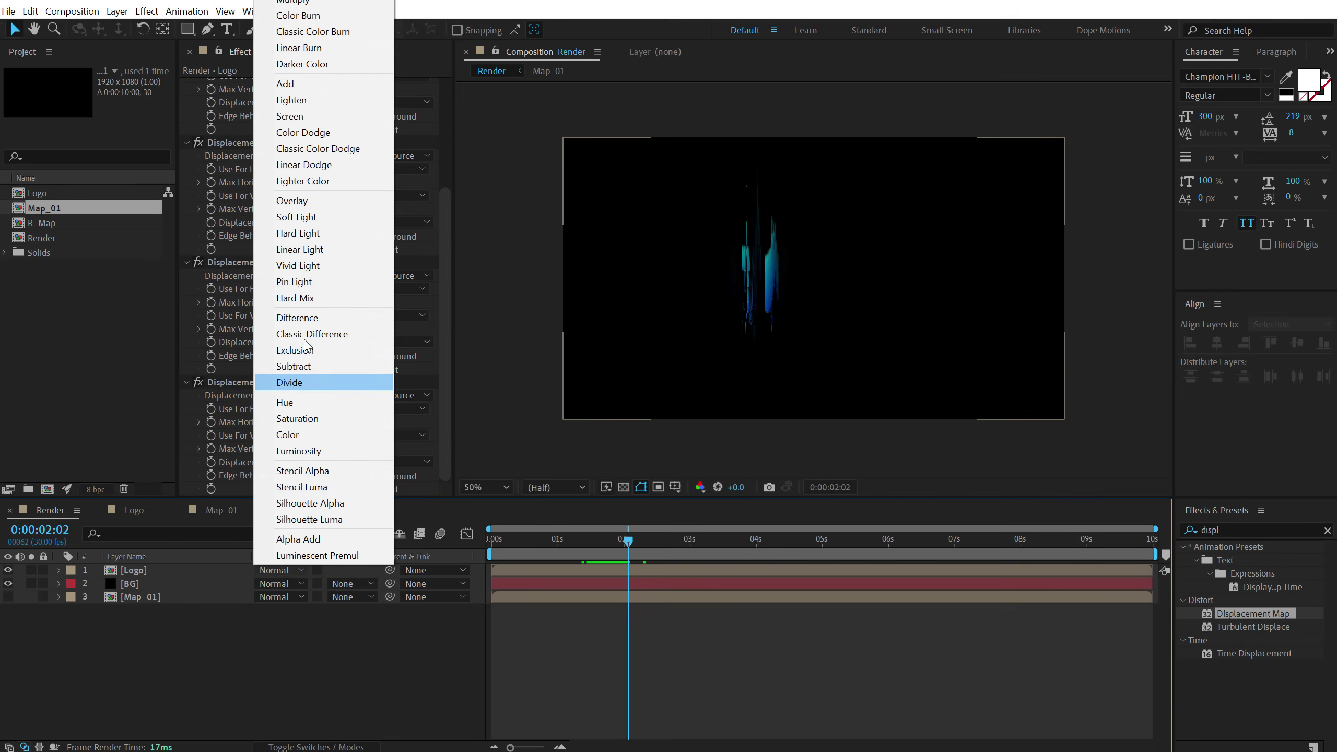
left_click(284, 84)
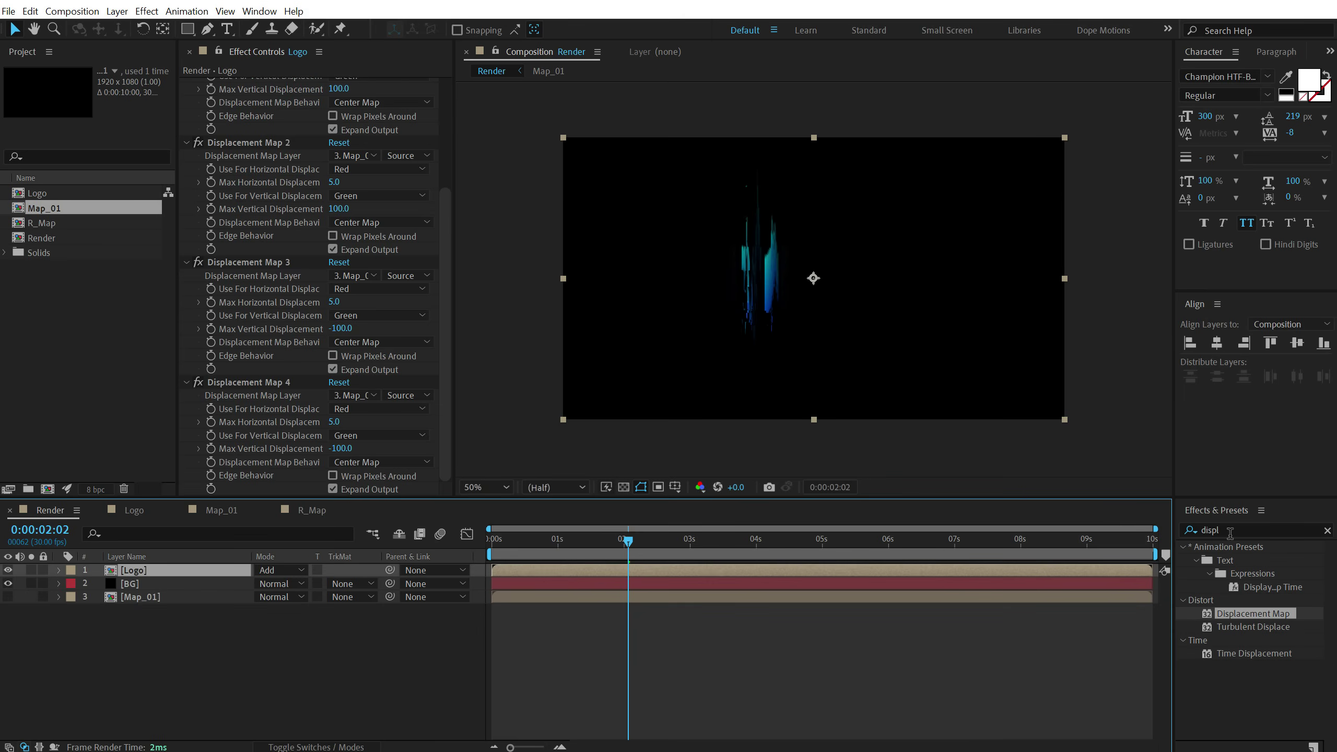
- Apply an Exposure effect to the Logo layer with Exposure set to 2, and scrub through the reveal
left_click(1206, 530)
double_click(1206, 530)
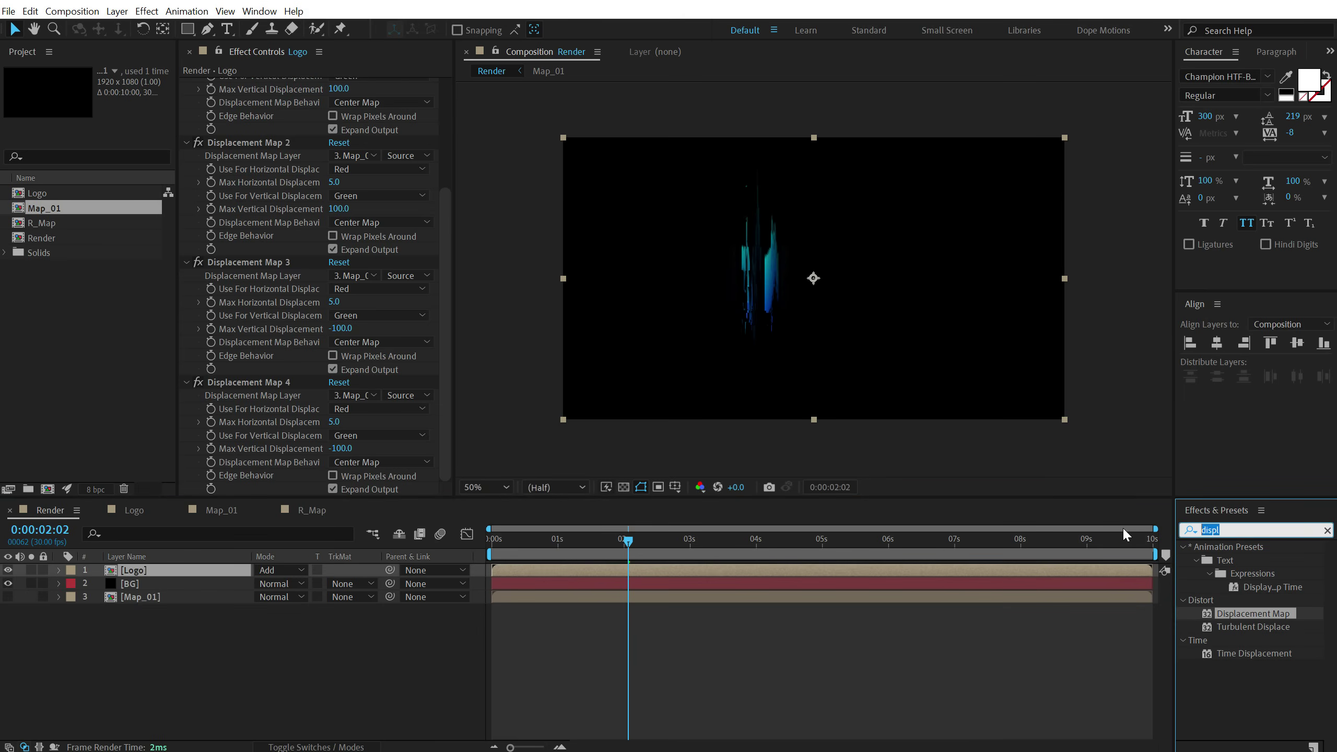
type("expos")
double_click(1245, 693)
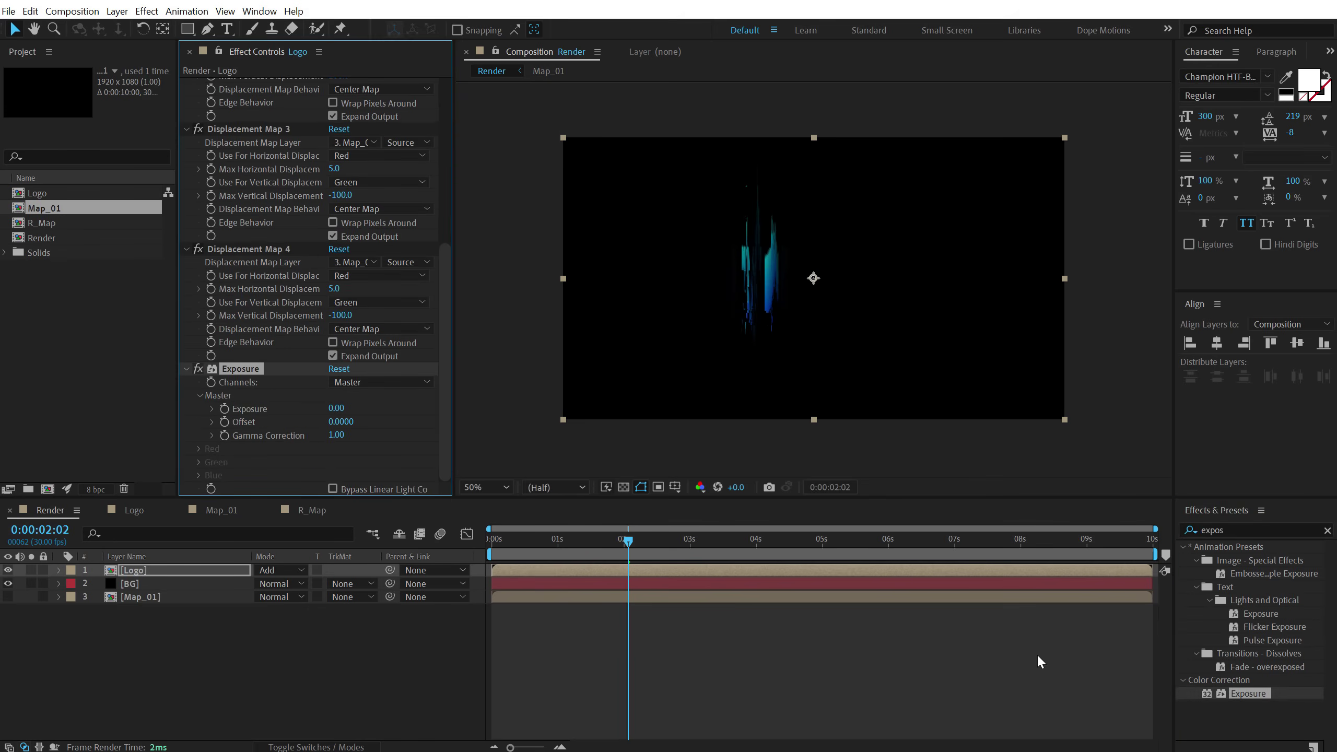
left_click(337, 409)
type("2")
key("Return")
left_click_drag(641, 536, 641, 545)
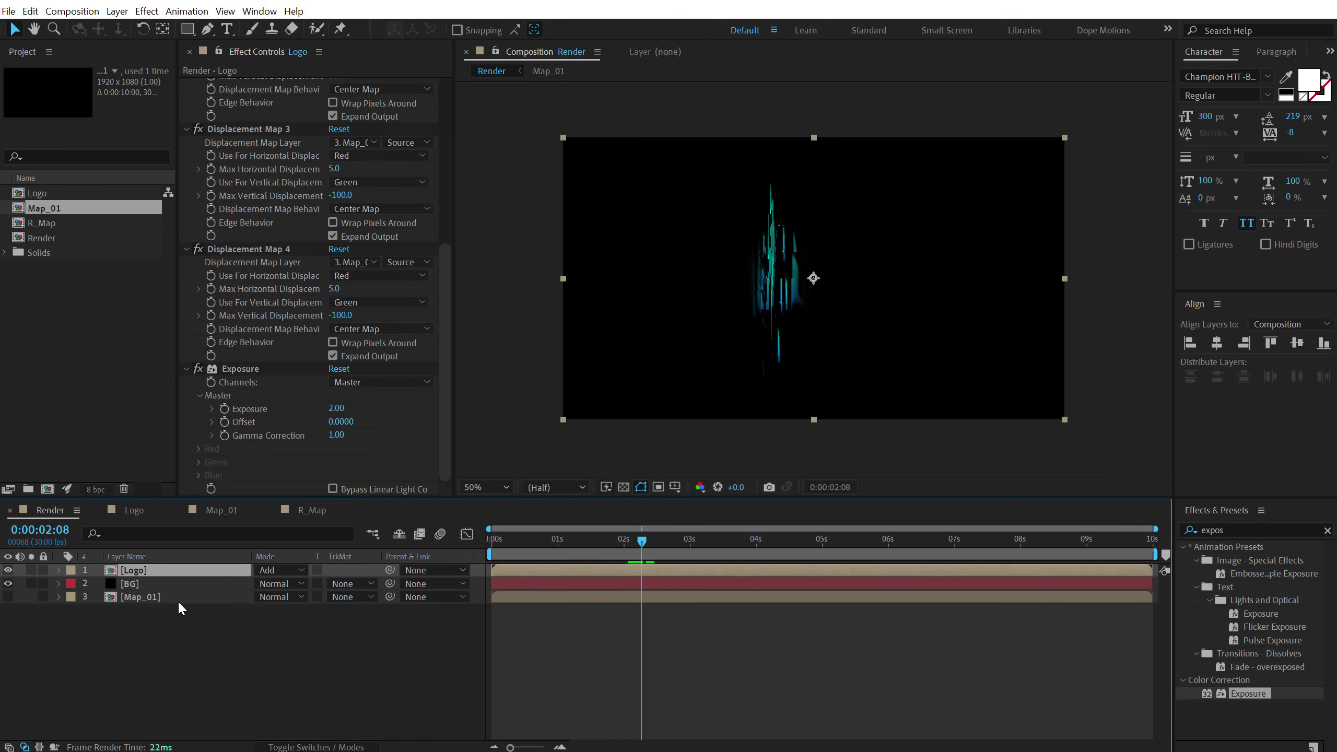
- Apply a Tint effect to the Logo layer and set Map White To to cyan 03F1F2
left_click(1192, 529)
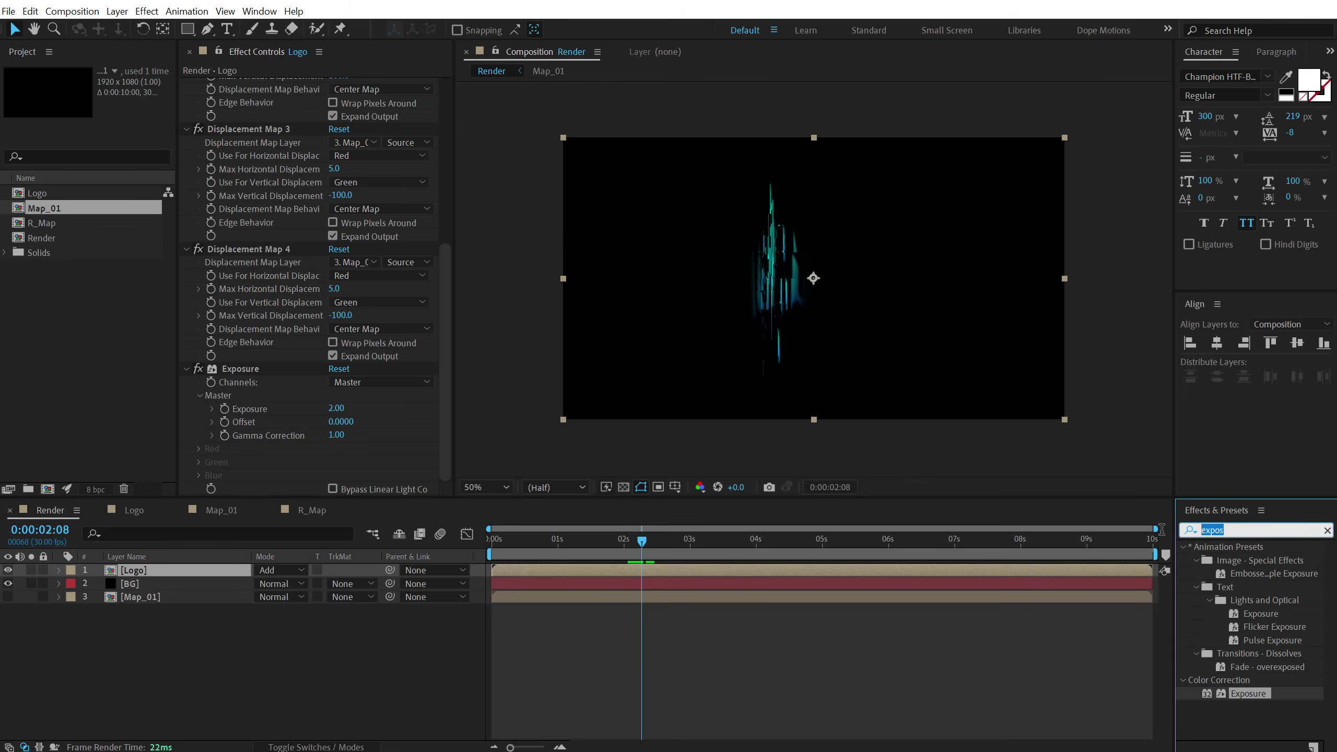
type("tint")
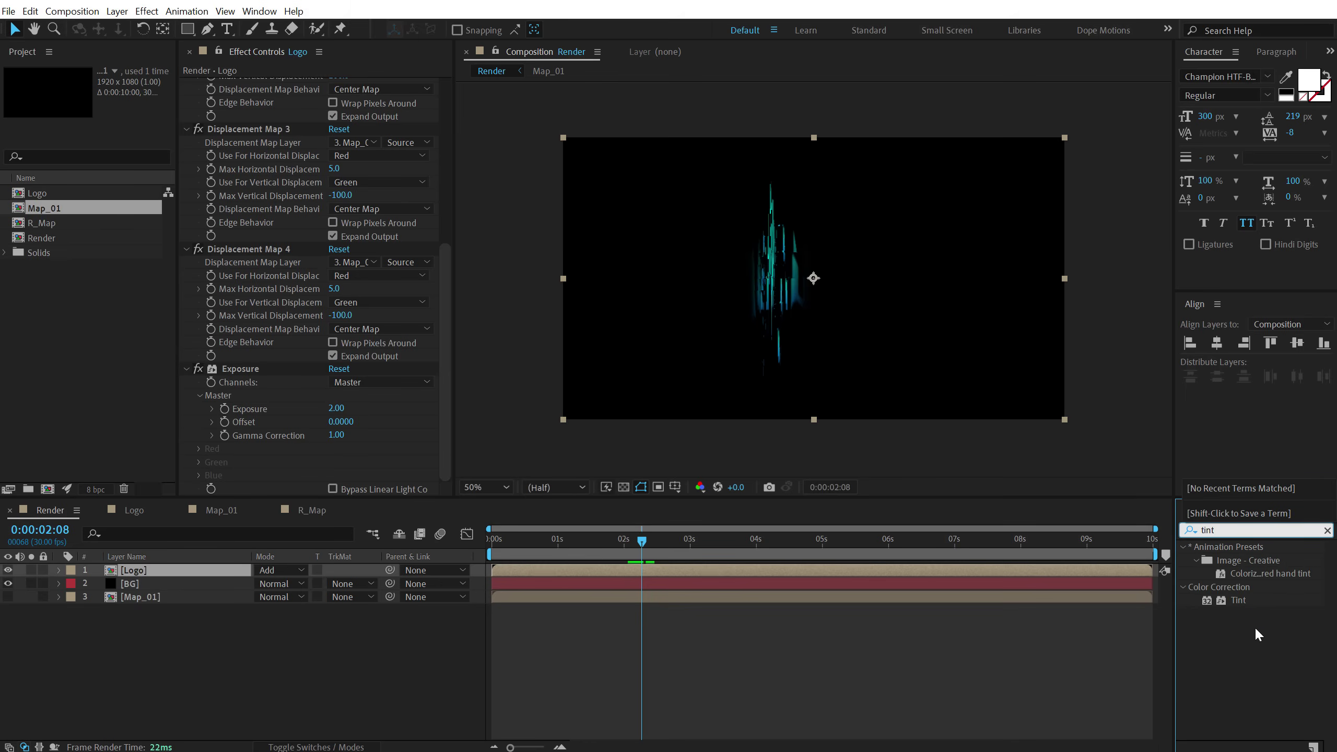
double_click(1238, 600)
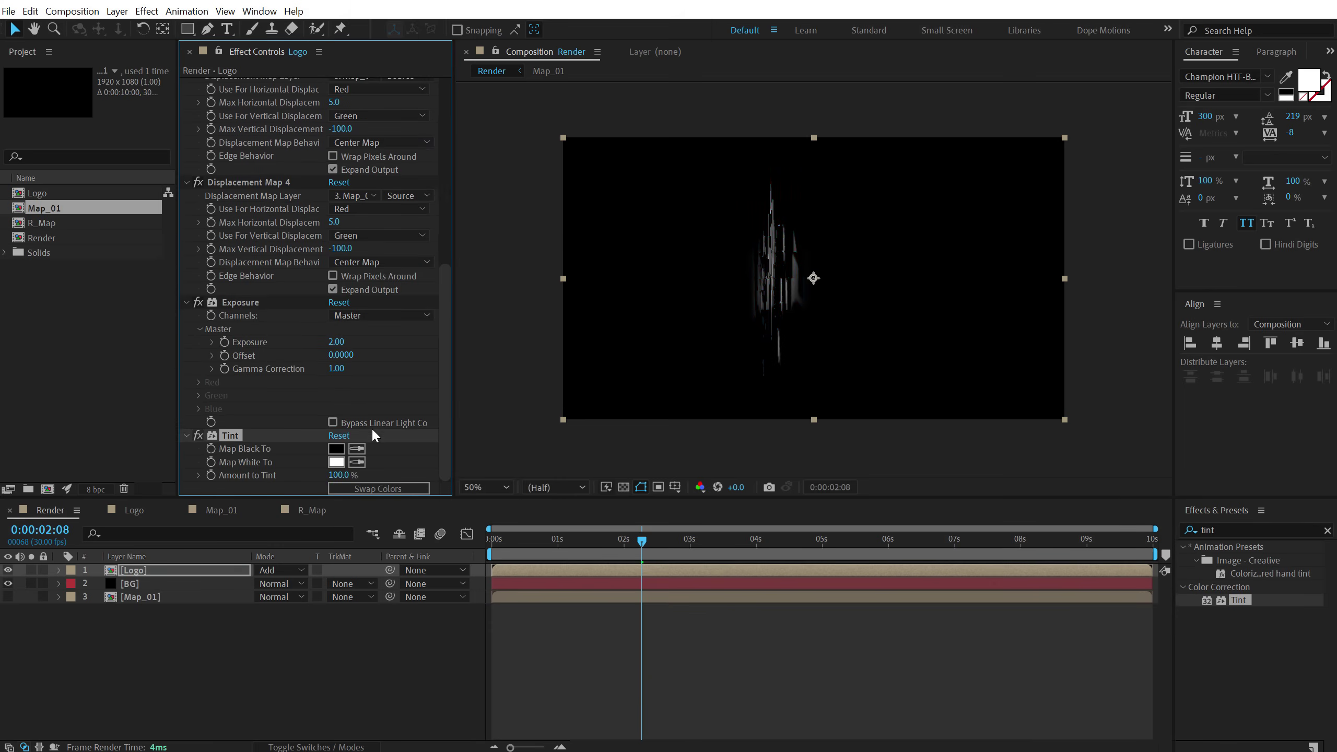
left_click(337, 461)
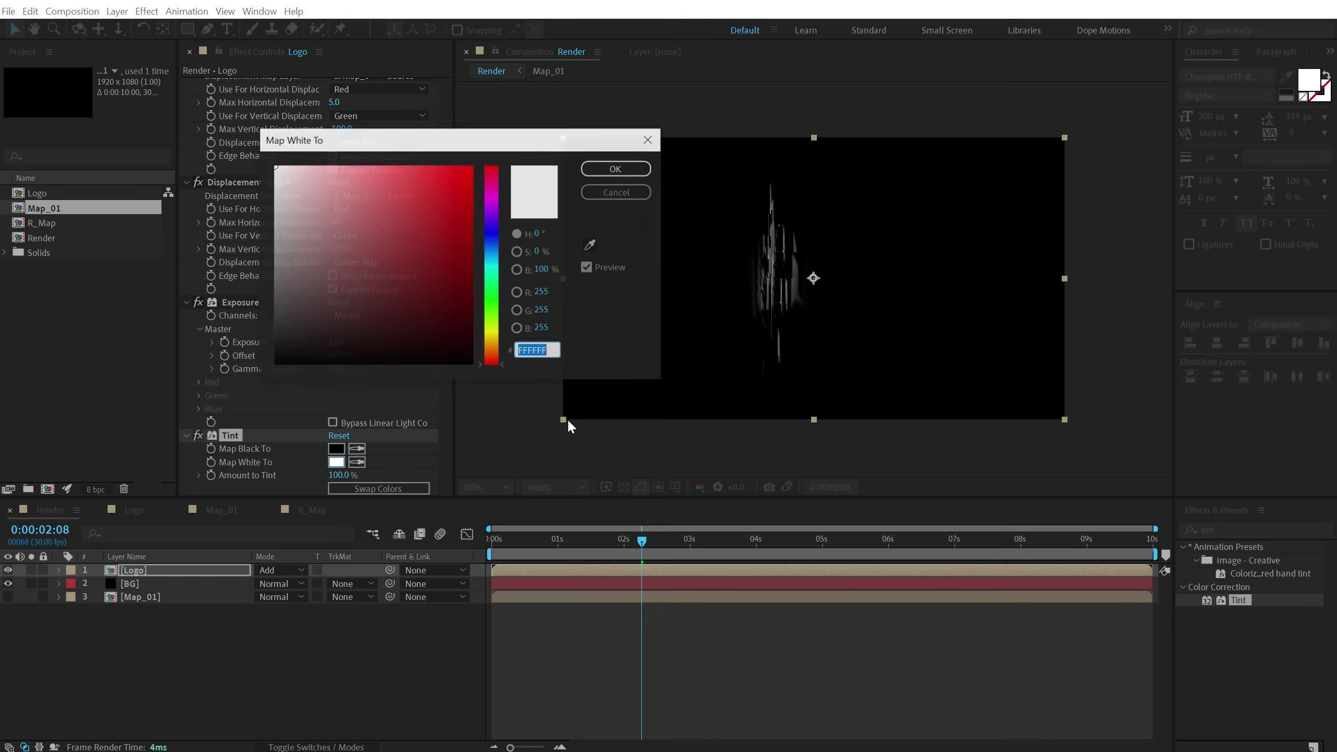
left_click(491, 265)
left_click_drag(490, 266, 493, 273)
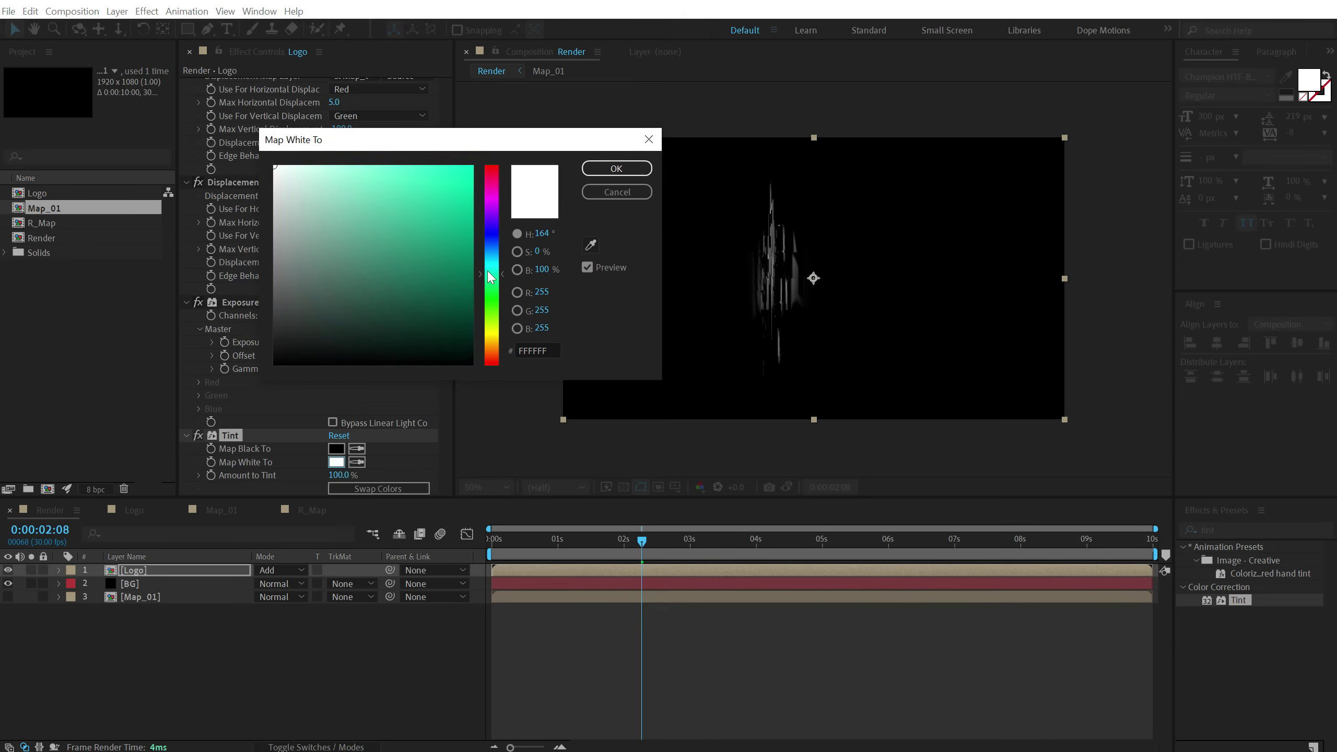
left_click(465, 174)
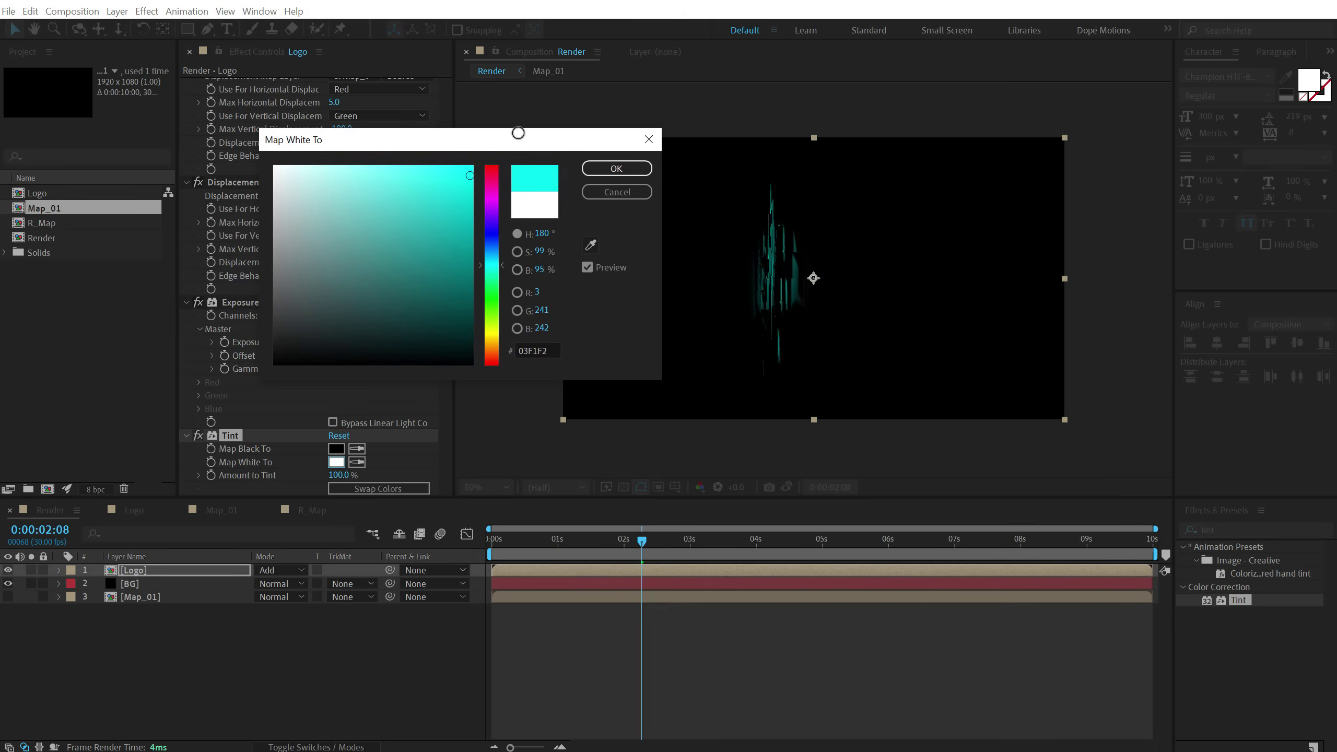
left_click(616, 168)
- Scrub through the tinted reveal and move the Exposure effect below Tint
left_click(585, 528)
left_click_drag(574, 536, 645, 545)
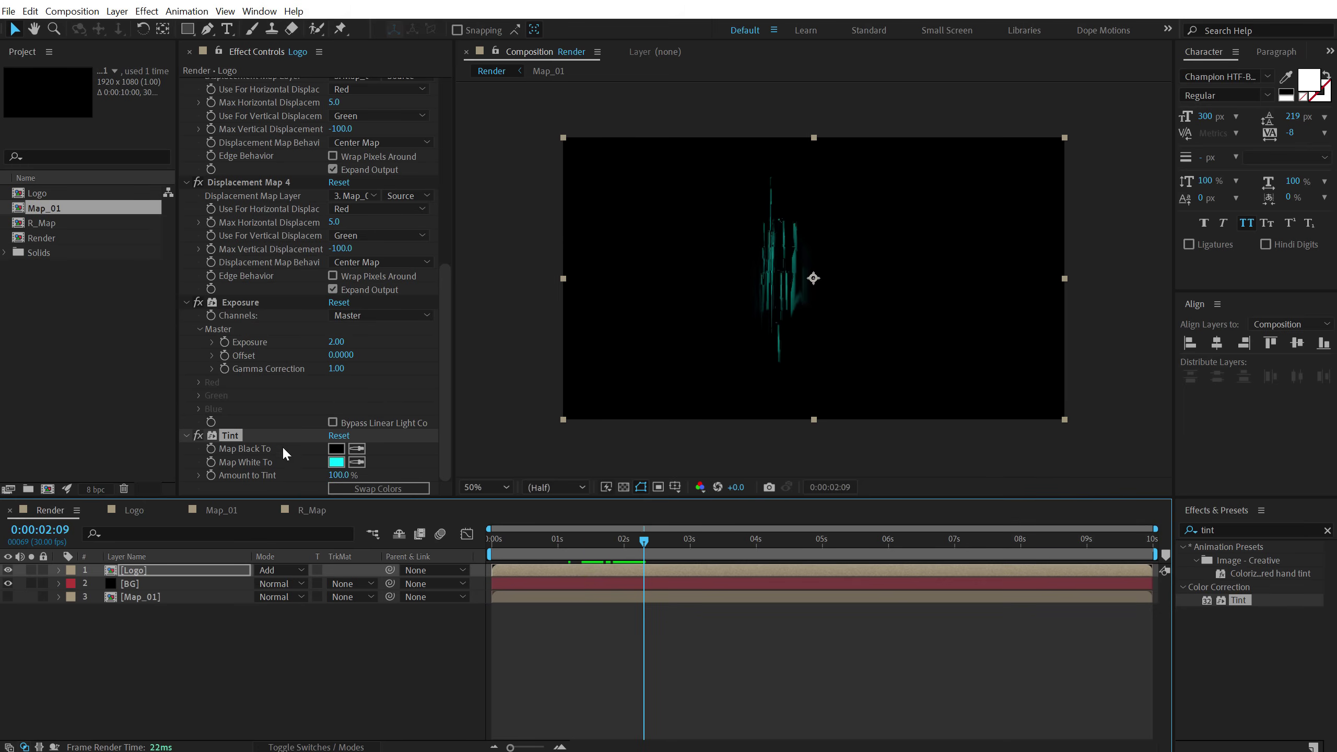
left_click_drag(230, 303, 257, 449)
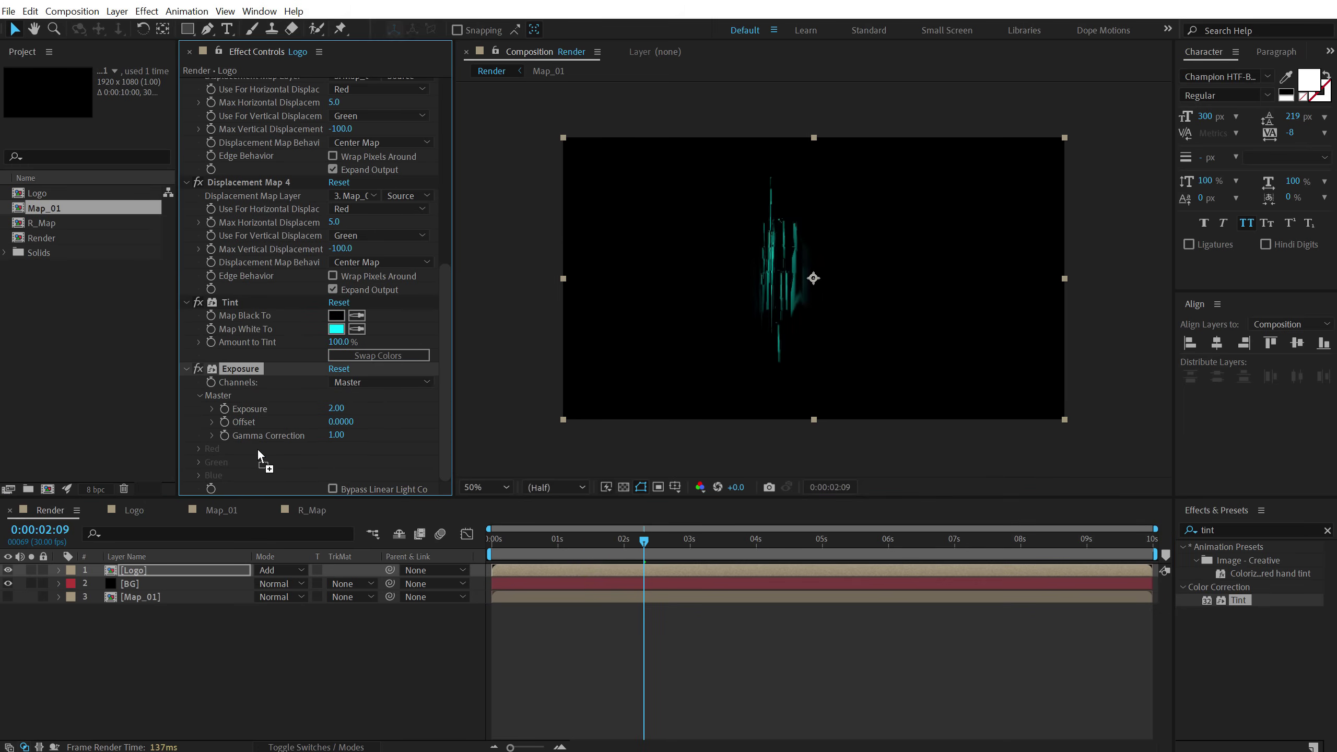
mouse_move(629, 543)
left_mouse_down()
mouse_move(672, 539)
mouse_move(630, 539)
mouse_move(647, 542)
left_mouse_up()
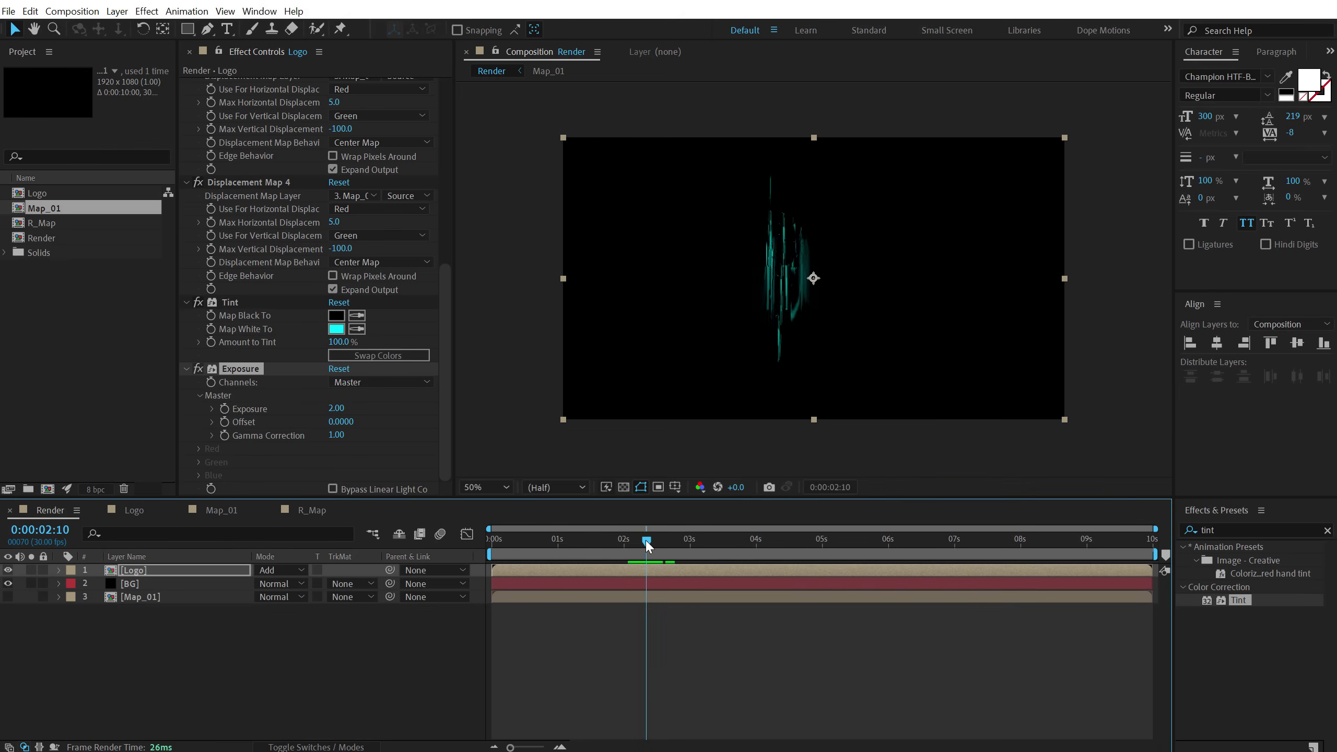
- Apply the Stylize Glow effect to the Logo layer with Glow Threshold 40% and Glow Intensity 0.2
left_click(1219, 530)
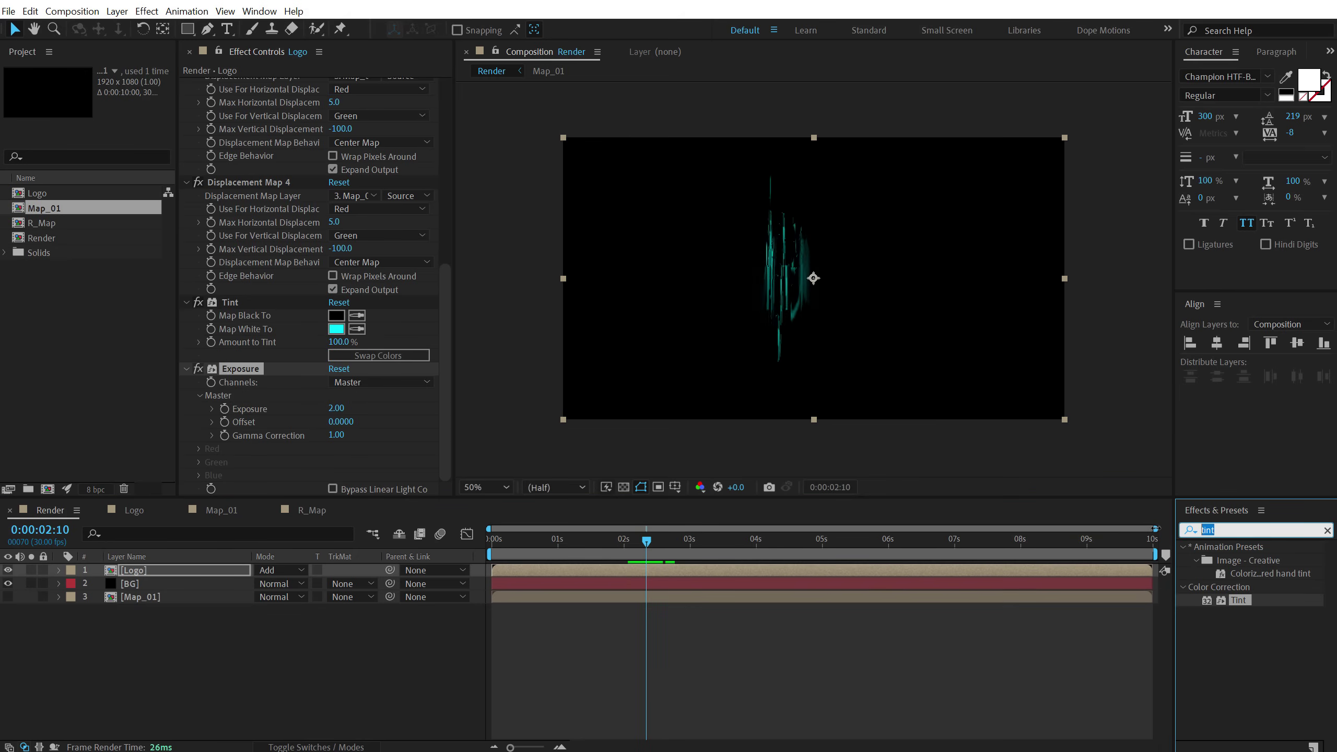
type("glow")
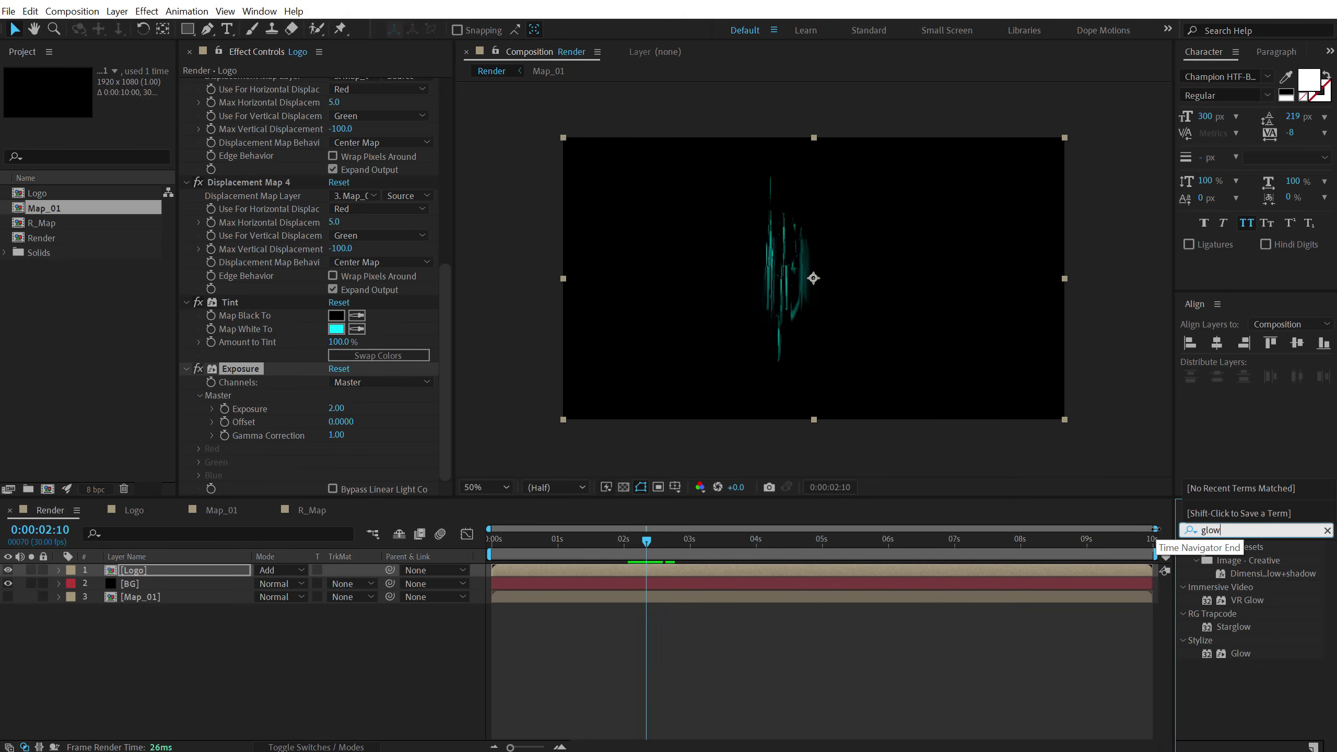
double_click(1241, 652)
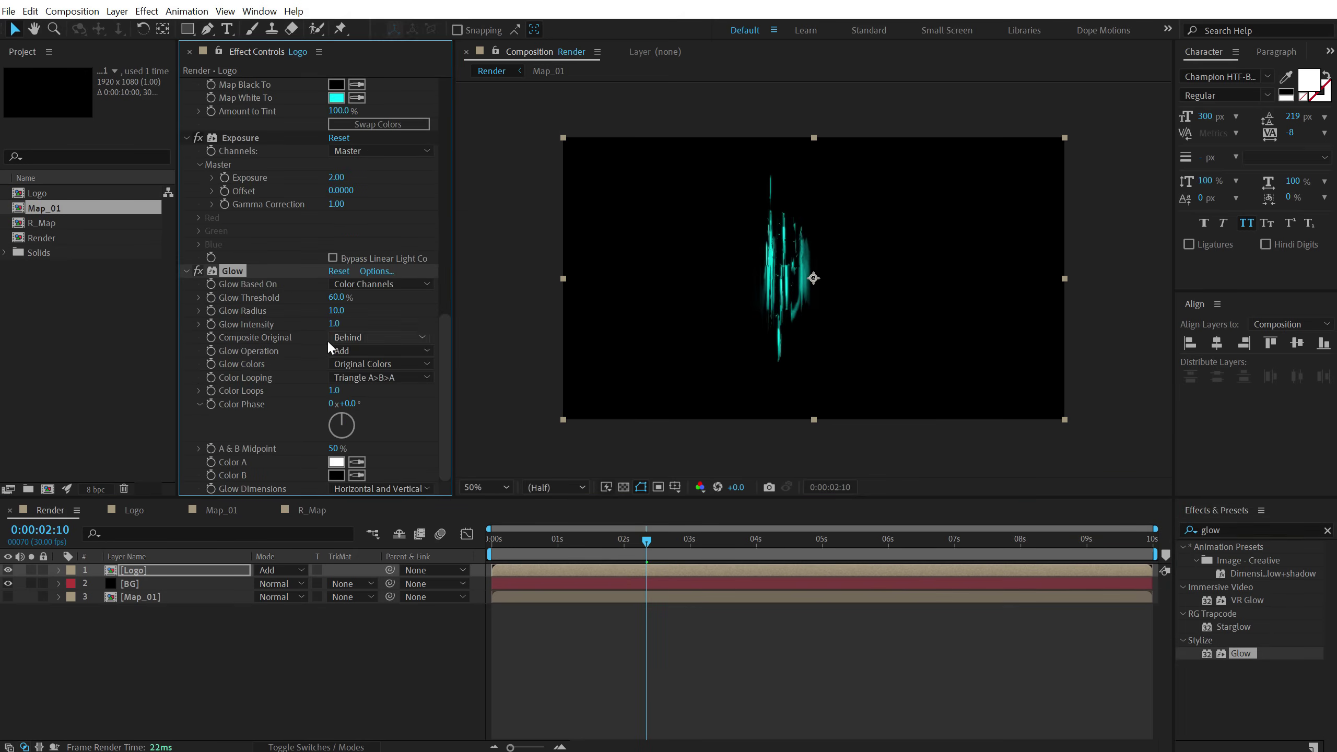
left_click(337, 298)
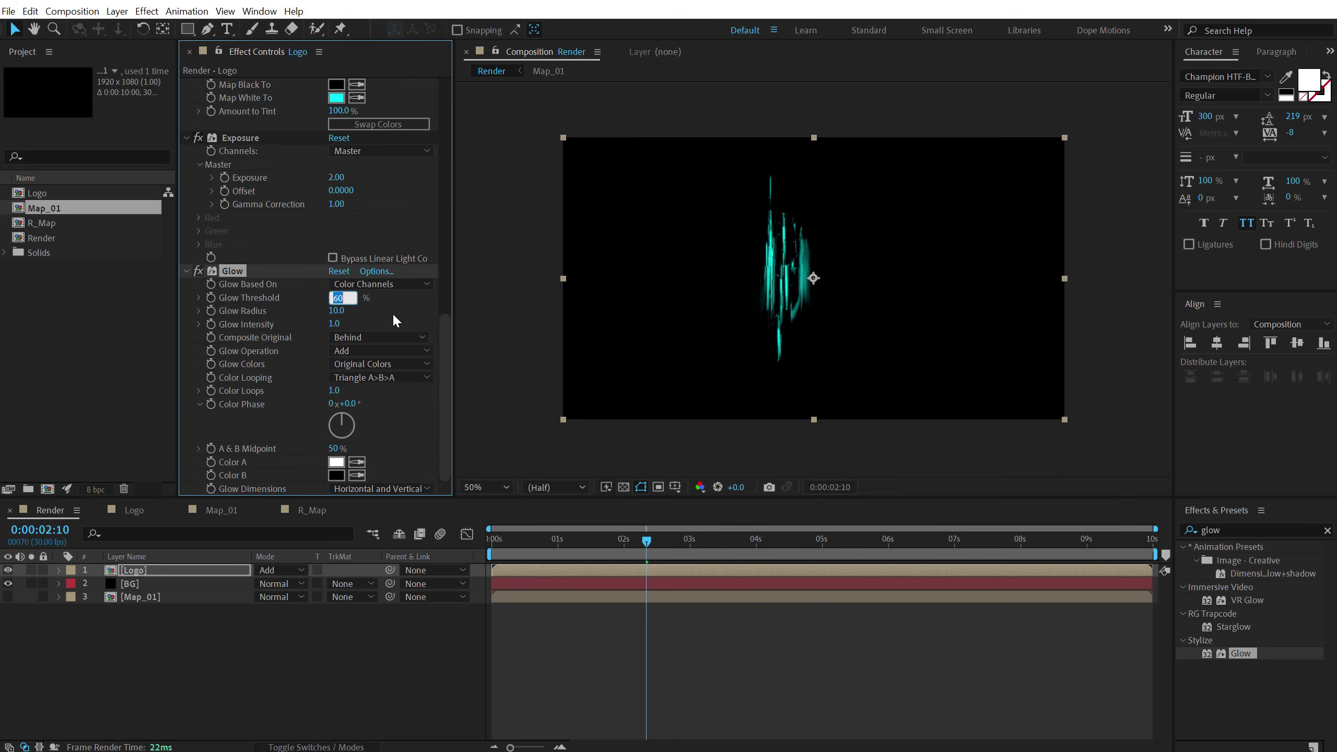
type("40")
key("Return")
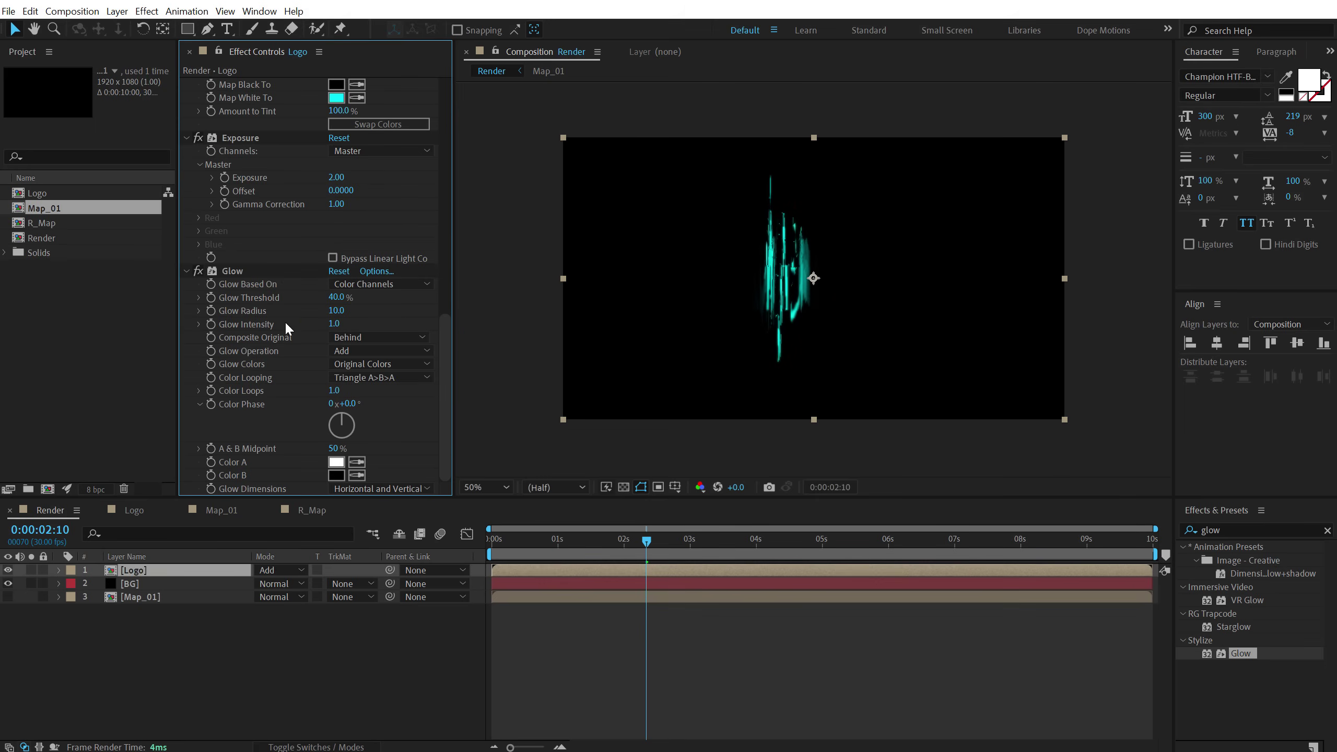
left_click(336, 323)
type(".2")
key("Return")
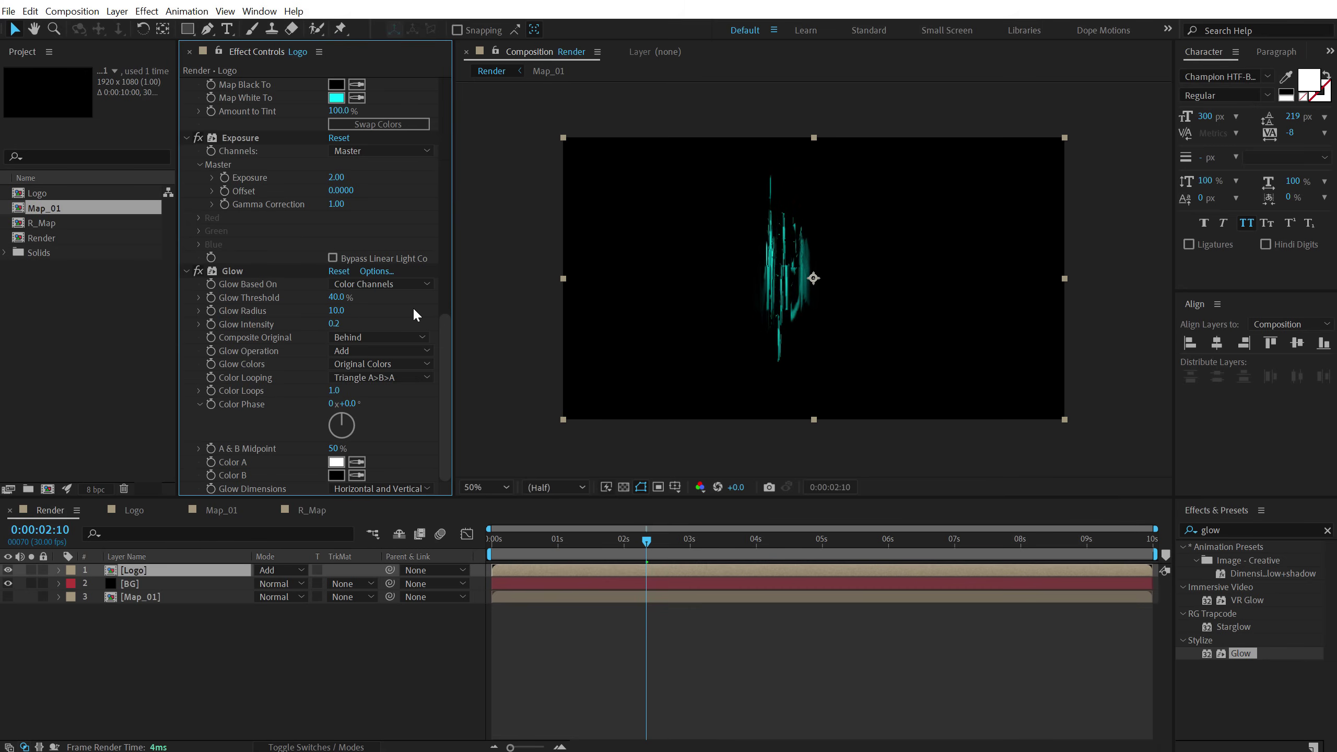
- Duplicate the Glow effect on the Logo layer
left_click(235, 271)
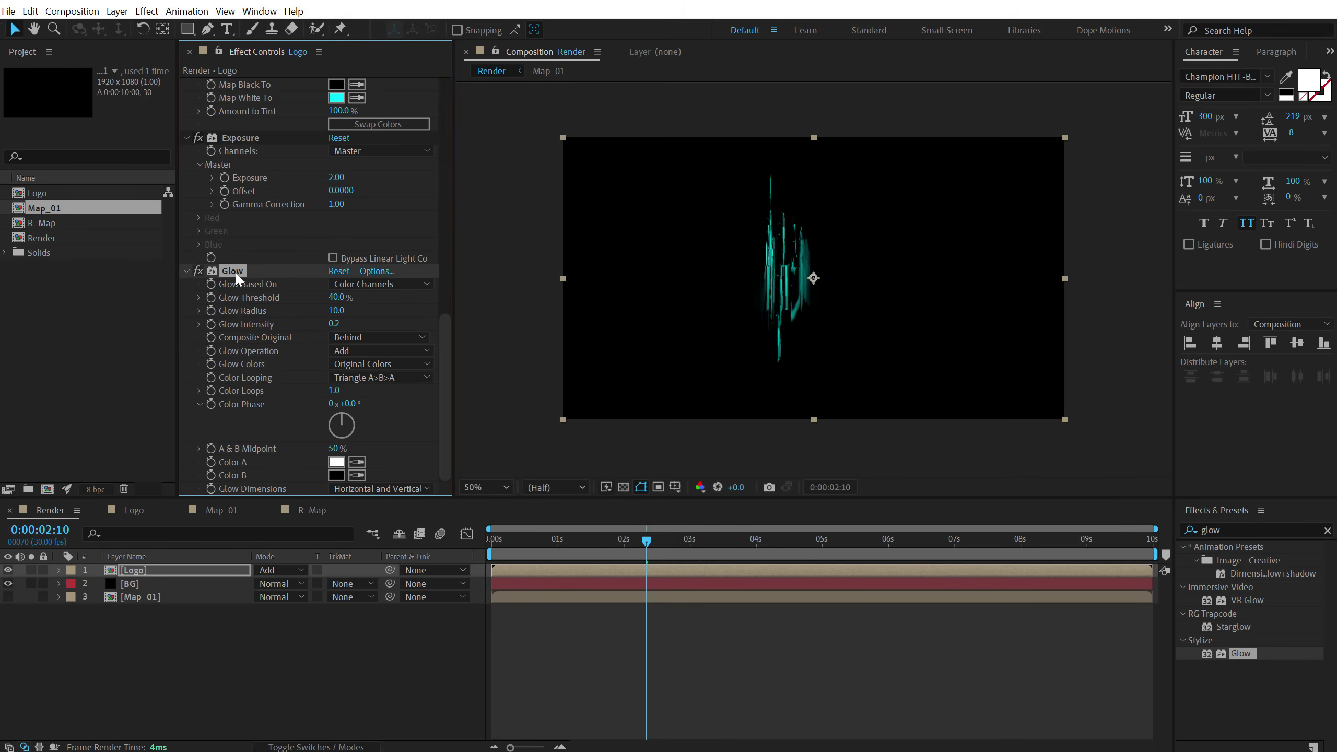
key("ctrl+d")
scroll(288, 347, "down", 5)
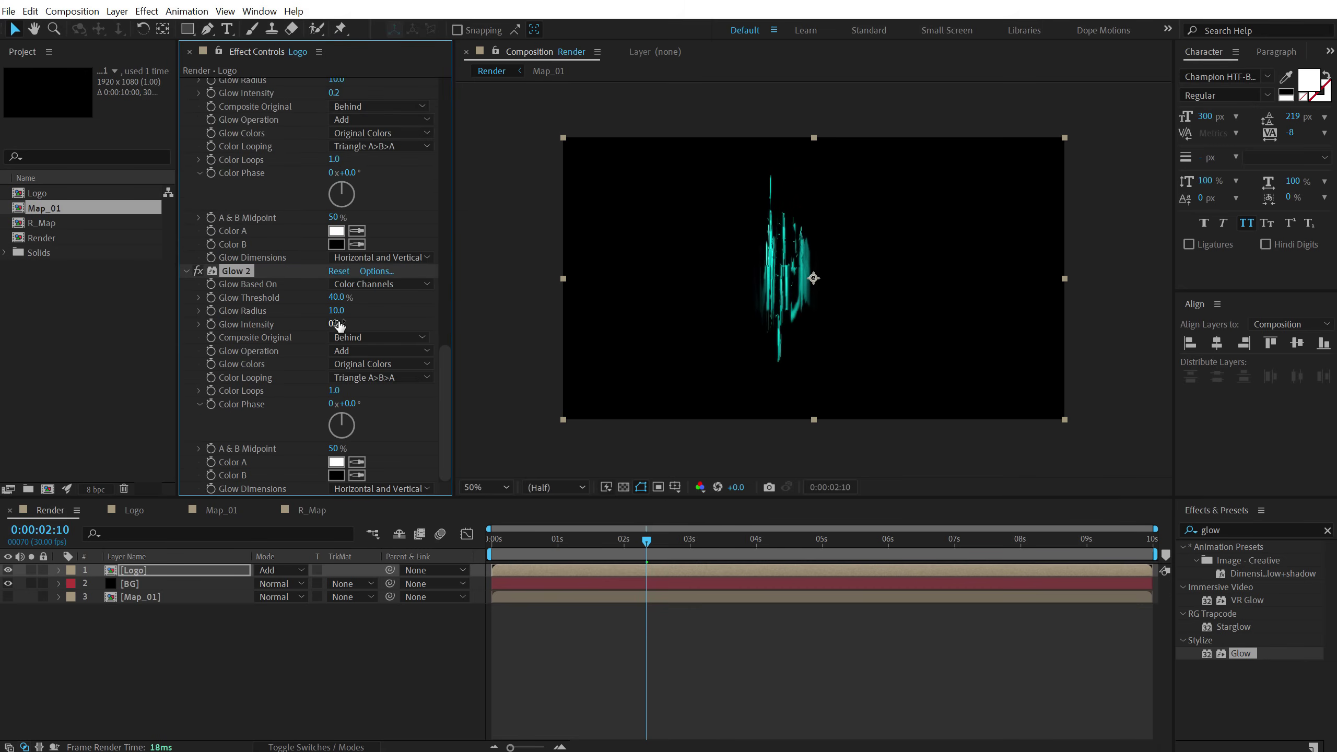
- Switch the project's color depth to 32 bits per channel
left_click(57, 392)
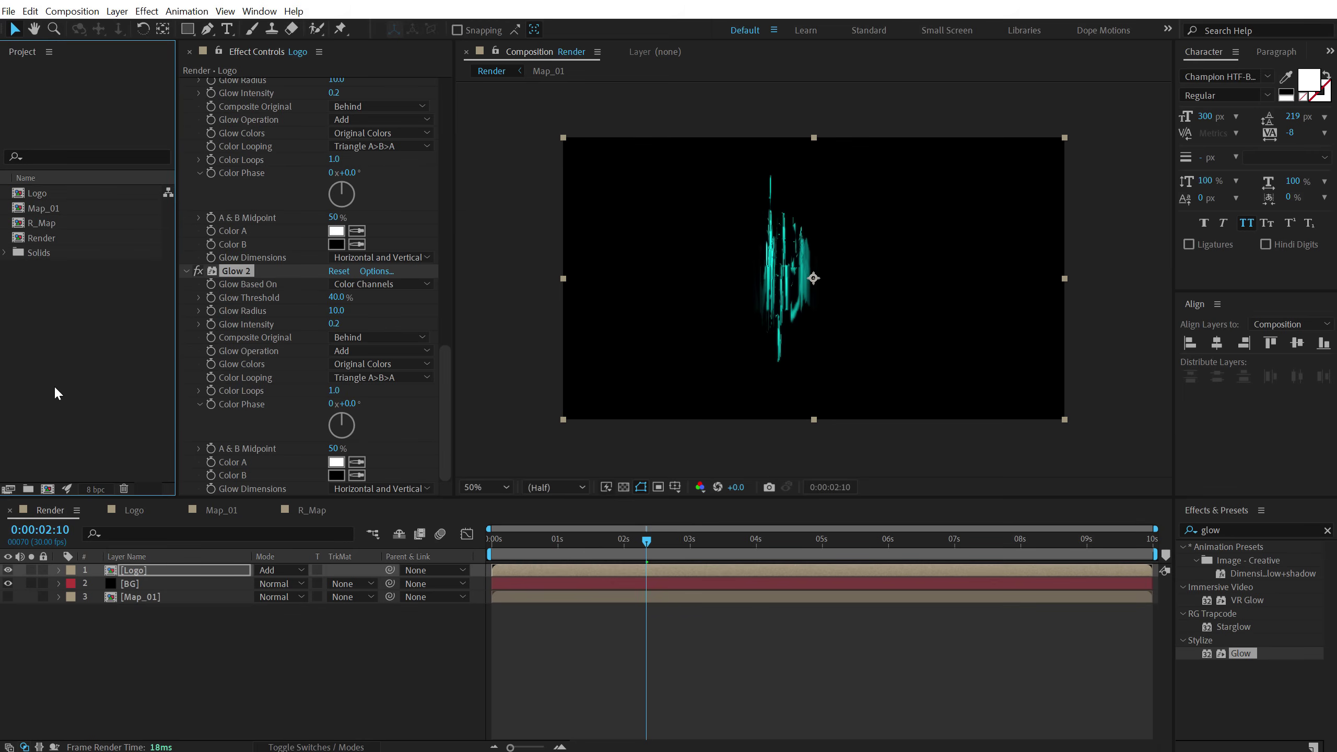
left_click(98, 495, "alt")
left_click(98, 494, "alt")
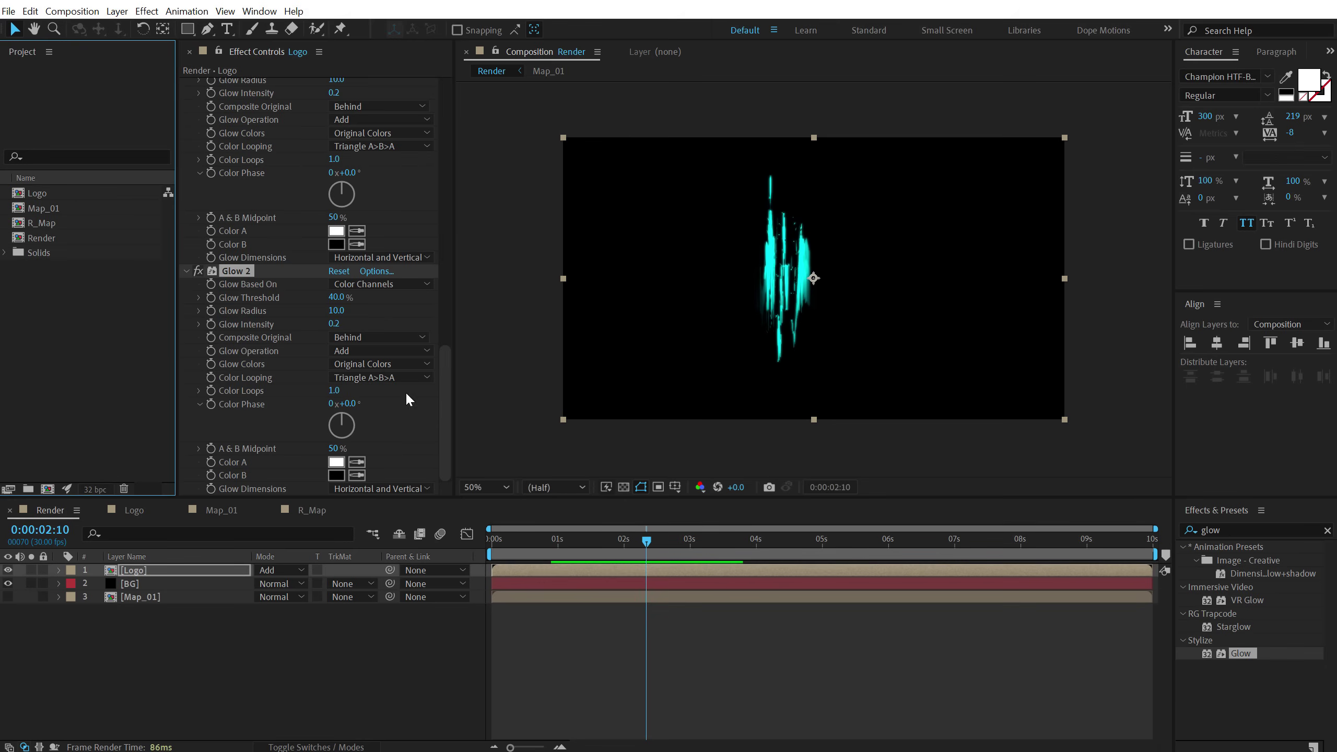
- Set the second Glow's Glow Radius to 200 and scrub through the reveal
left_click(443, 409)
left_click(335, 311)
type("2")
left_click(394, 324)
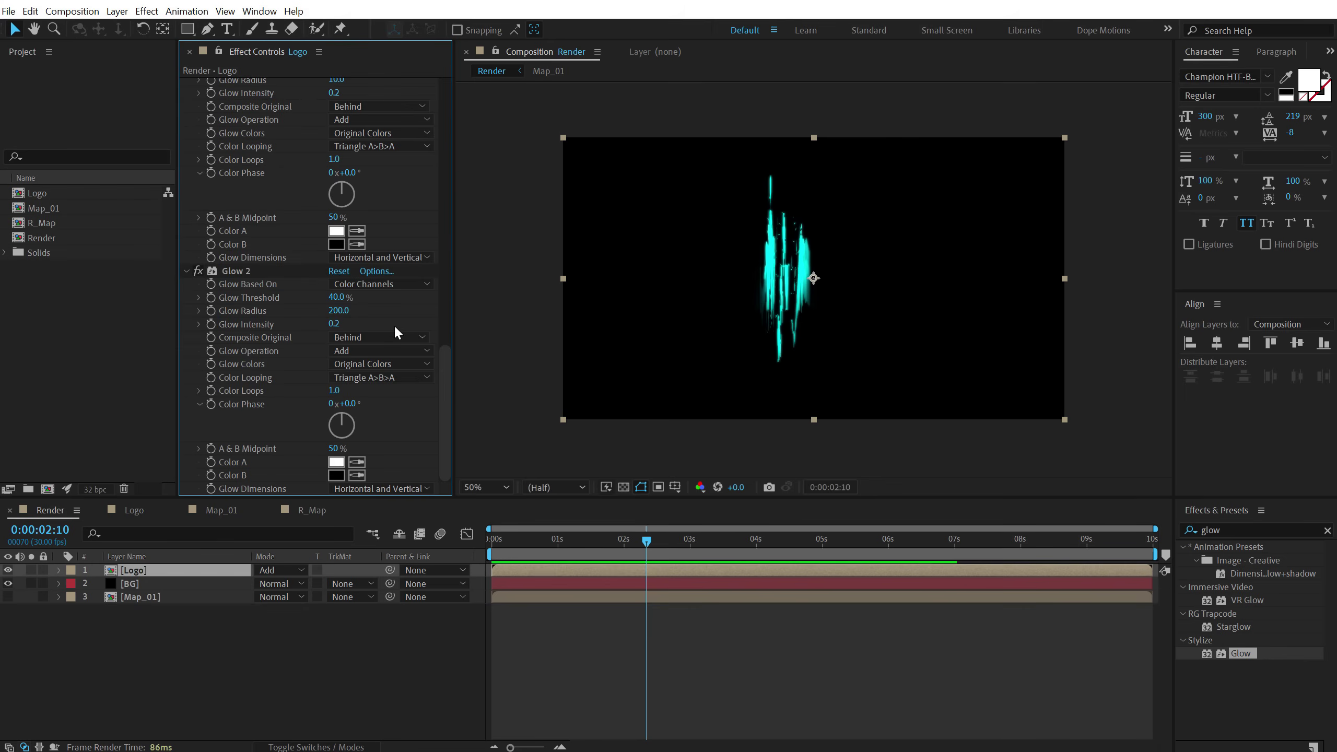
left_click_drag(543, 541, 692, 547)
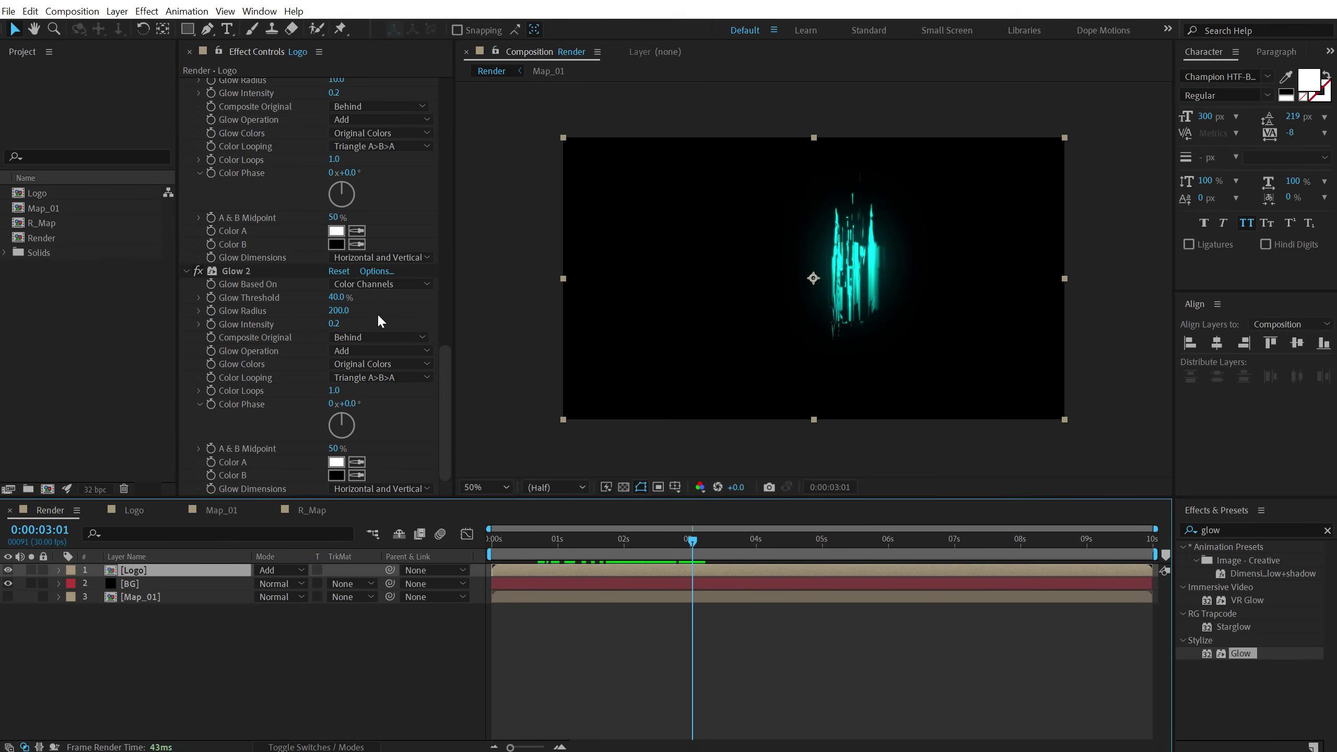
- Set the Logo layer's Exposure value to 1.5 after trying 1
left_click_drag(444, 351, 446, 263)
left_click(336, 218)
type("1")
key("Return")
left_click(337, 218)
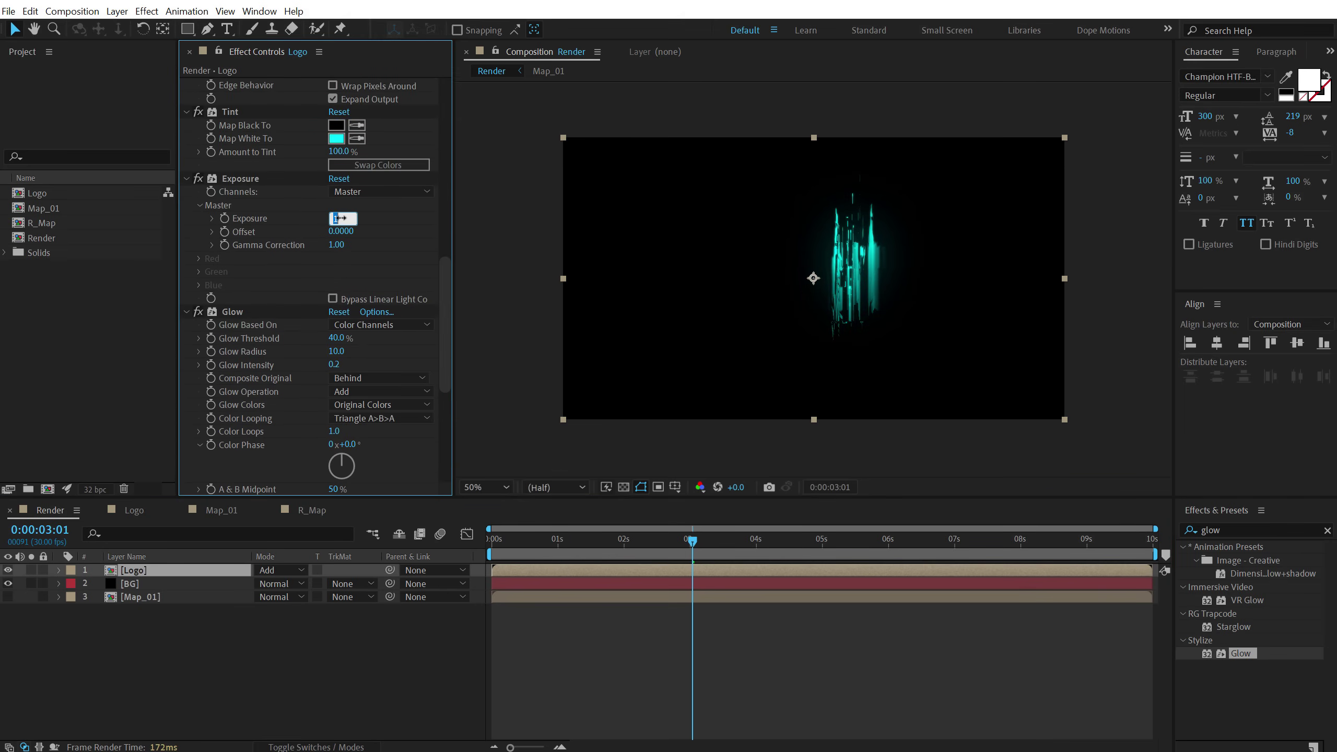
type("1.5")
key("Return")
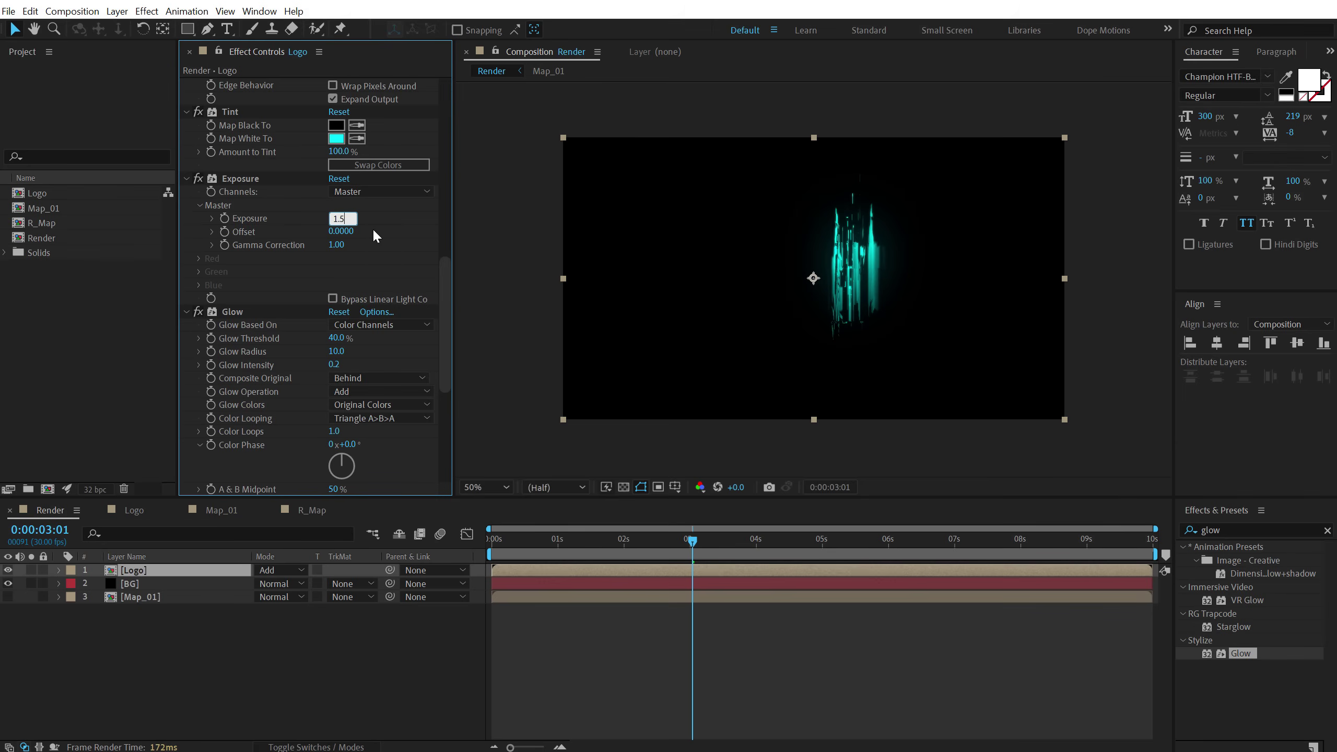
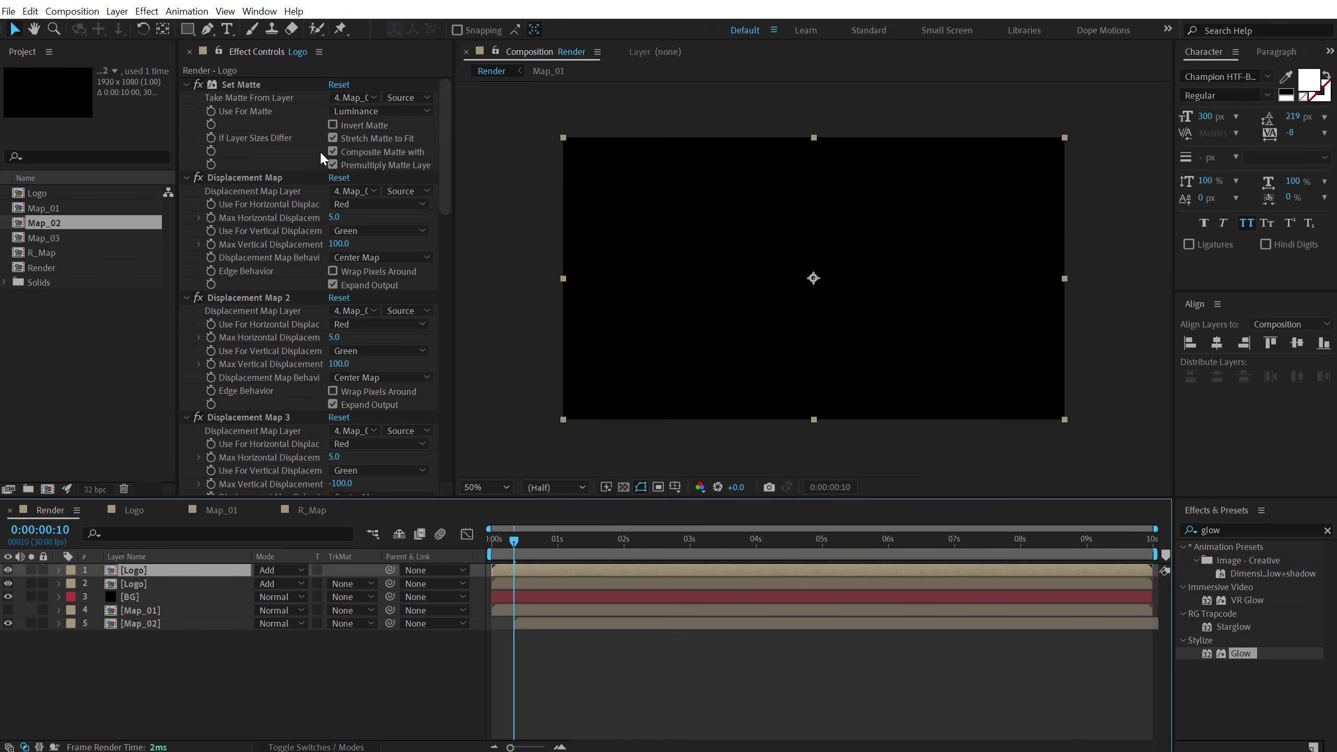
- Switch the top Logo copy's Set Matte and first Displacement Map source layers to Map_02, and widen the Effect Controls panel
left_click(362, 98)
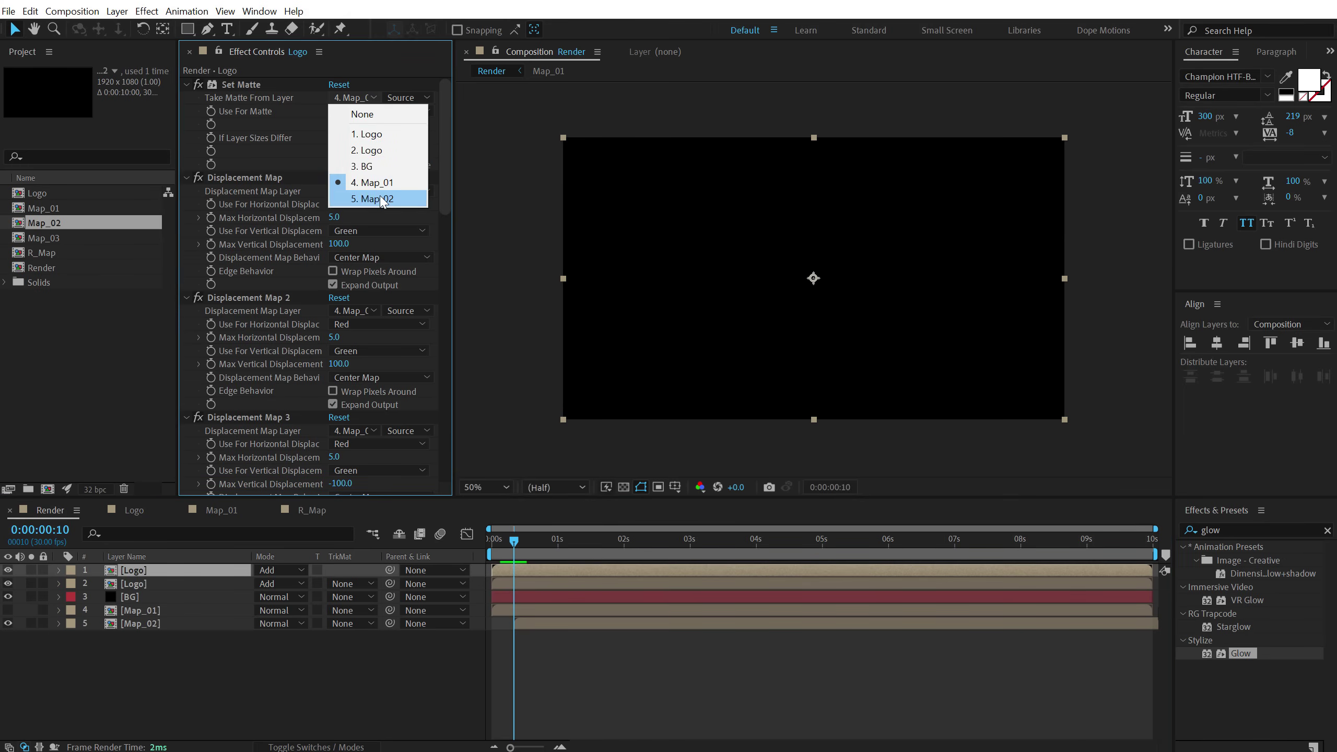
left_click(363, 198)
left_click(358, 190)
left_click(363, 291)
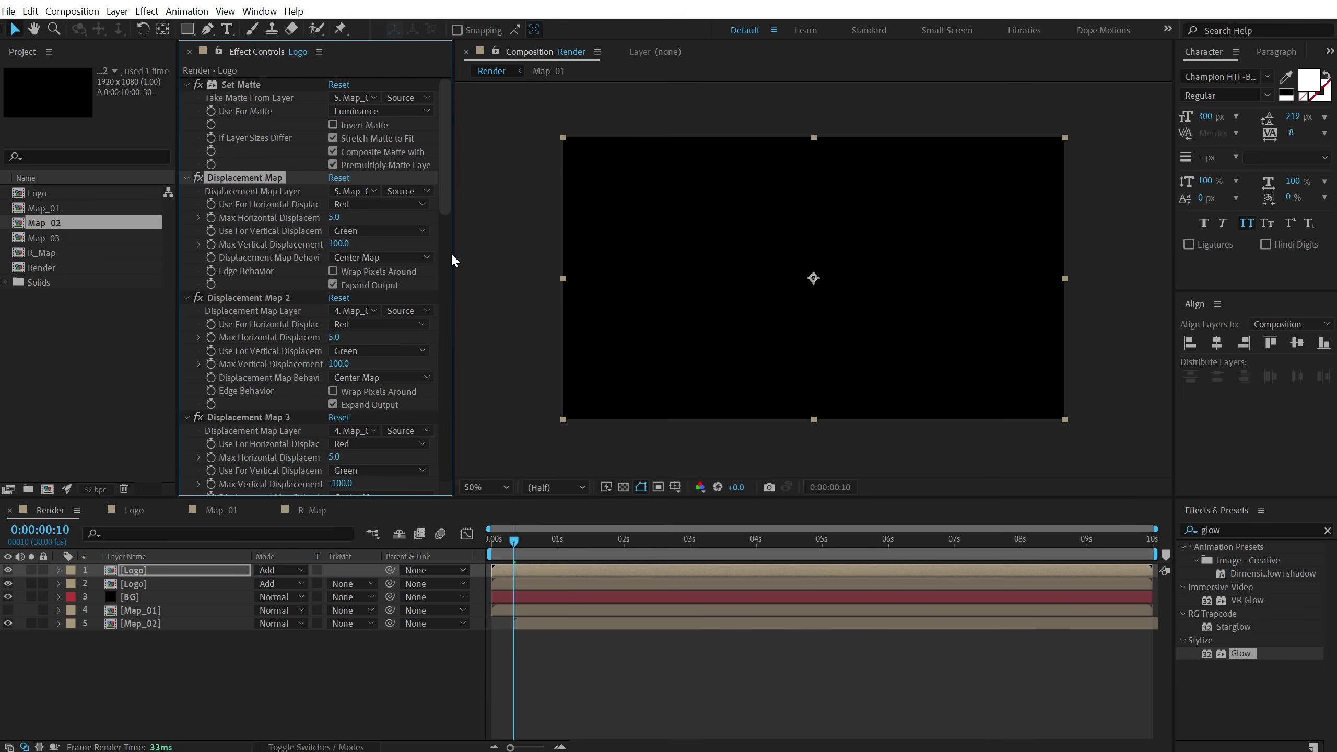
left_click_drag(454, 254, 503, 255)
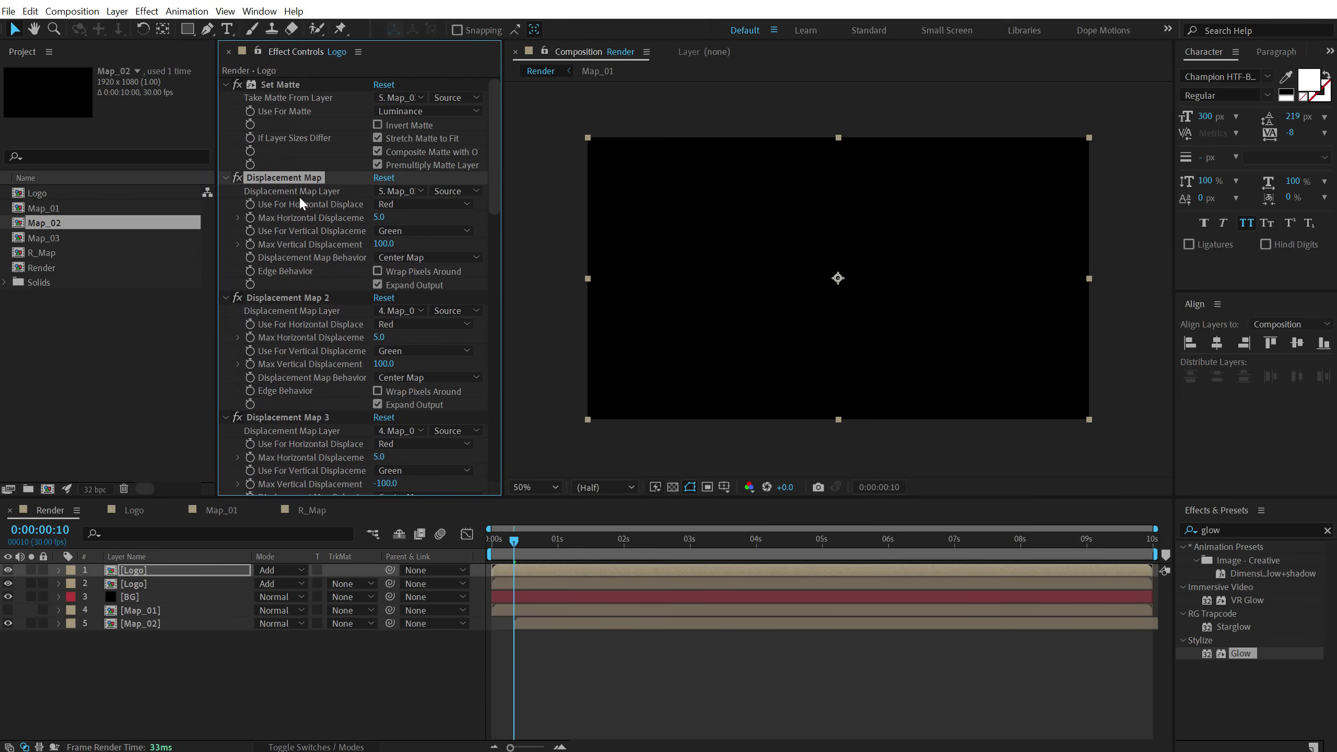
left_click_drag(215, 208, 178, 208)
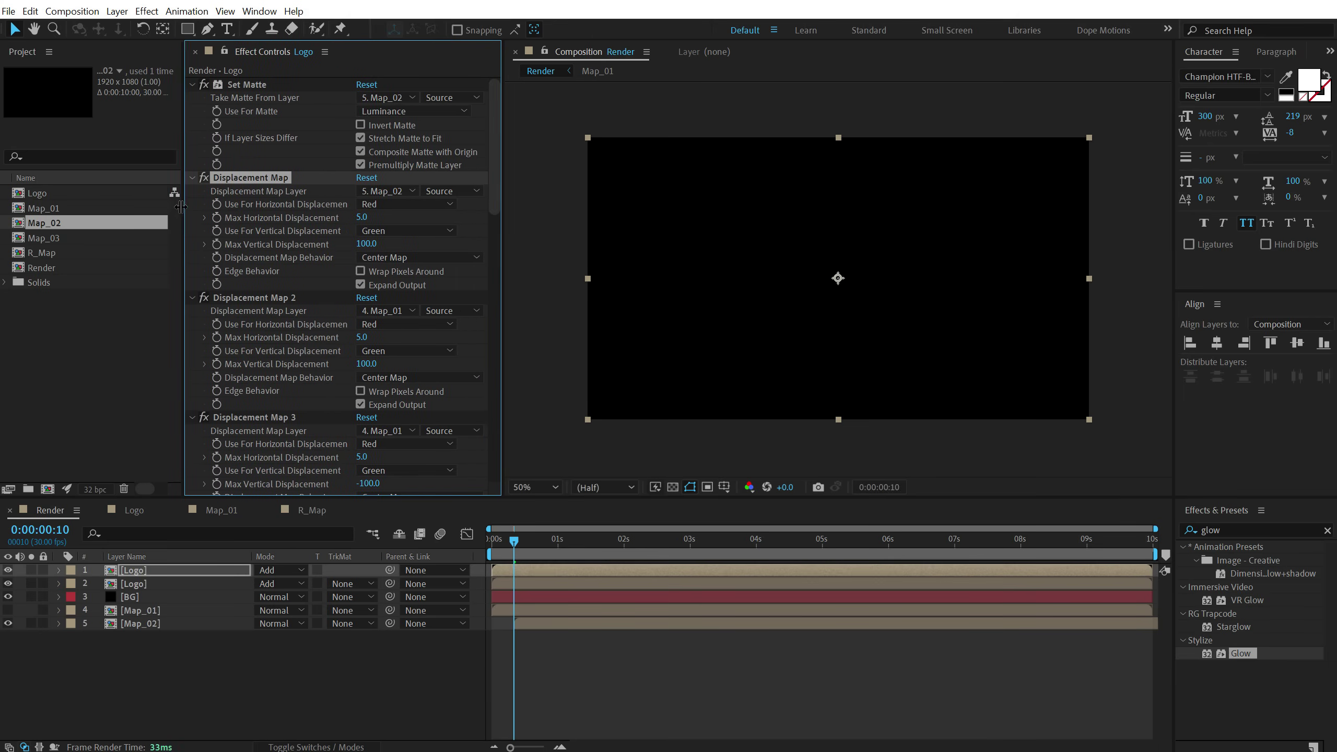
- Switch the source layers of Displacement Map 2, 3 and 4 on the top Logo copy to Map_02
left_click(399, 310)
left_click(389, 406)
left_click(384, 428)
left_click(389, 532)
left_click_drag(495, 154, 502, 245)
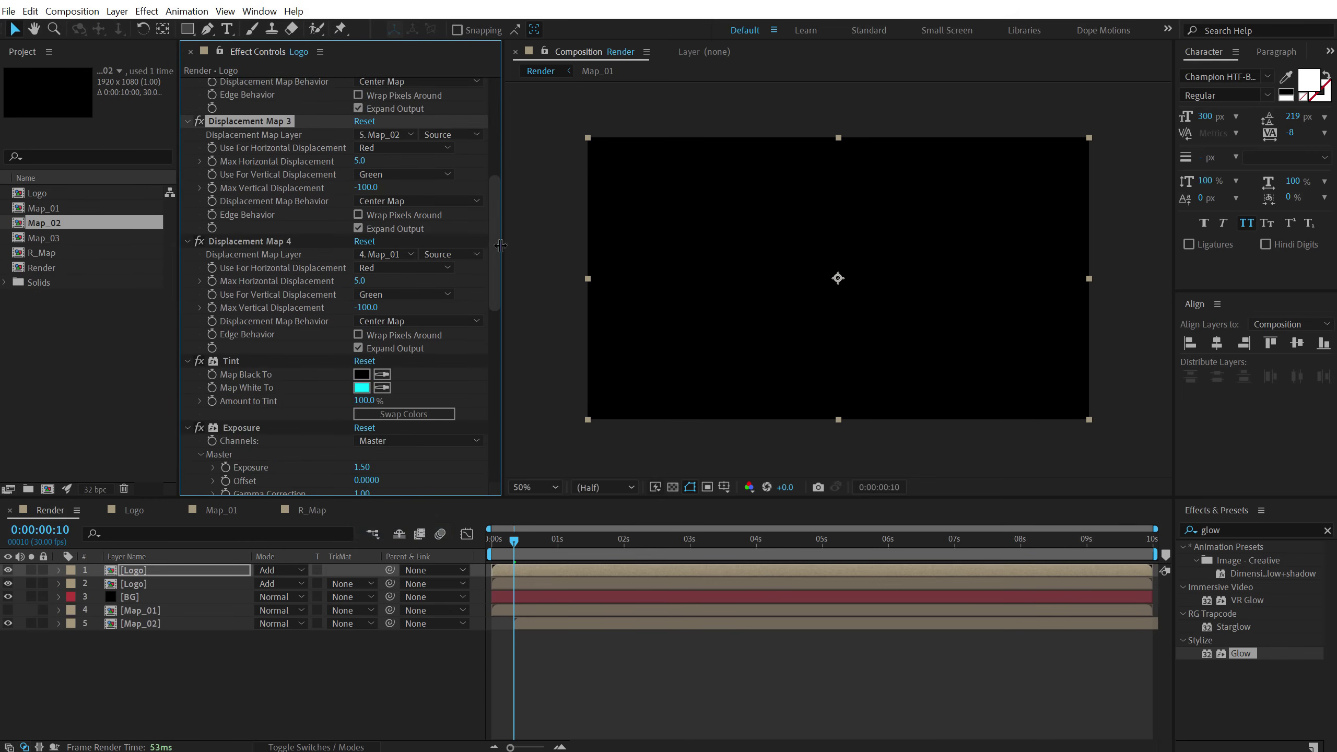
left_click(383, 254)
left_click(389, 351)
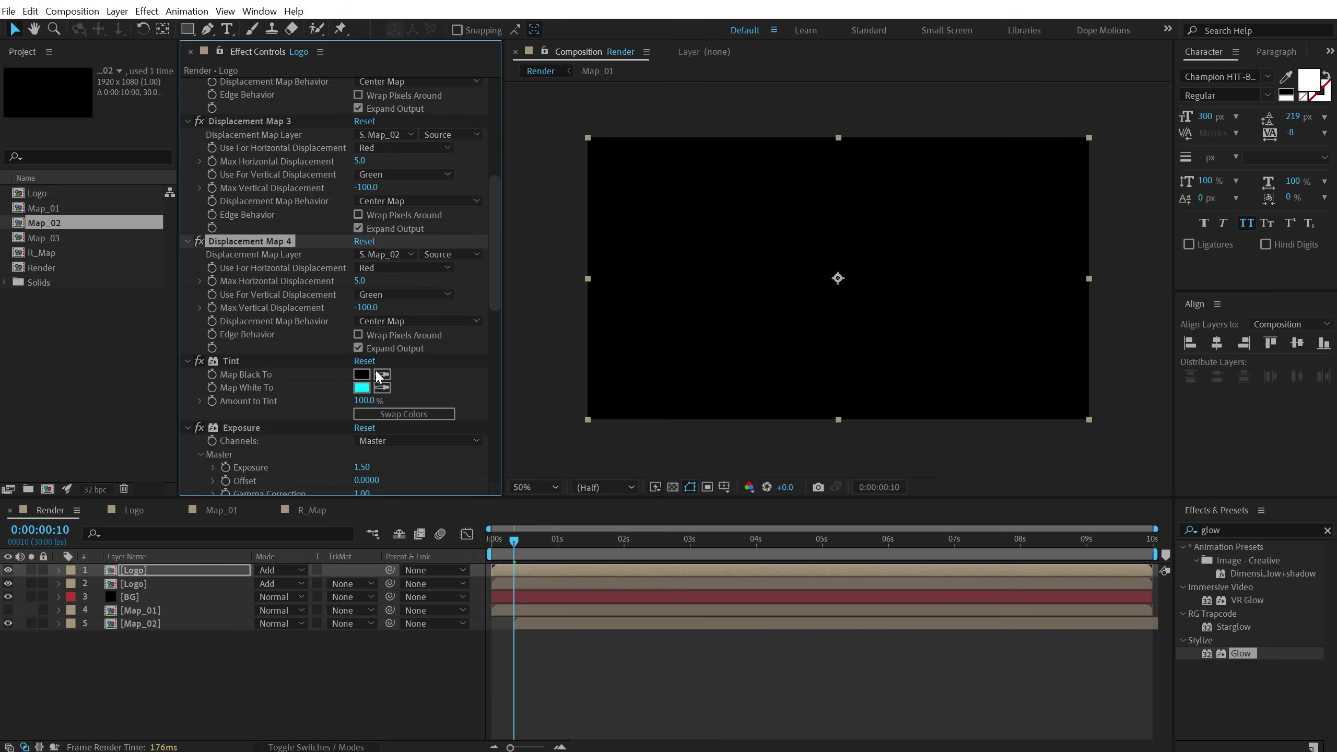
- At 0:00:02:09, set the top Logo copy's Tint Map White To color to blue 008AFF
left_click_drag(522, 544, 645, 552)
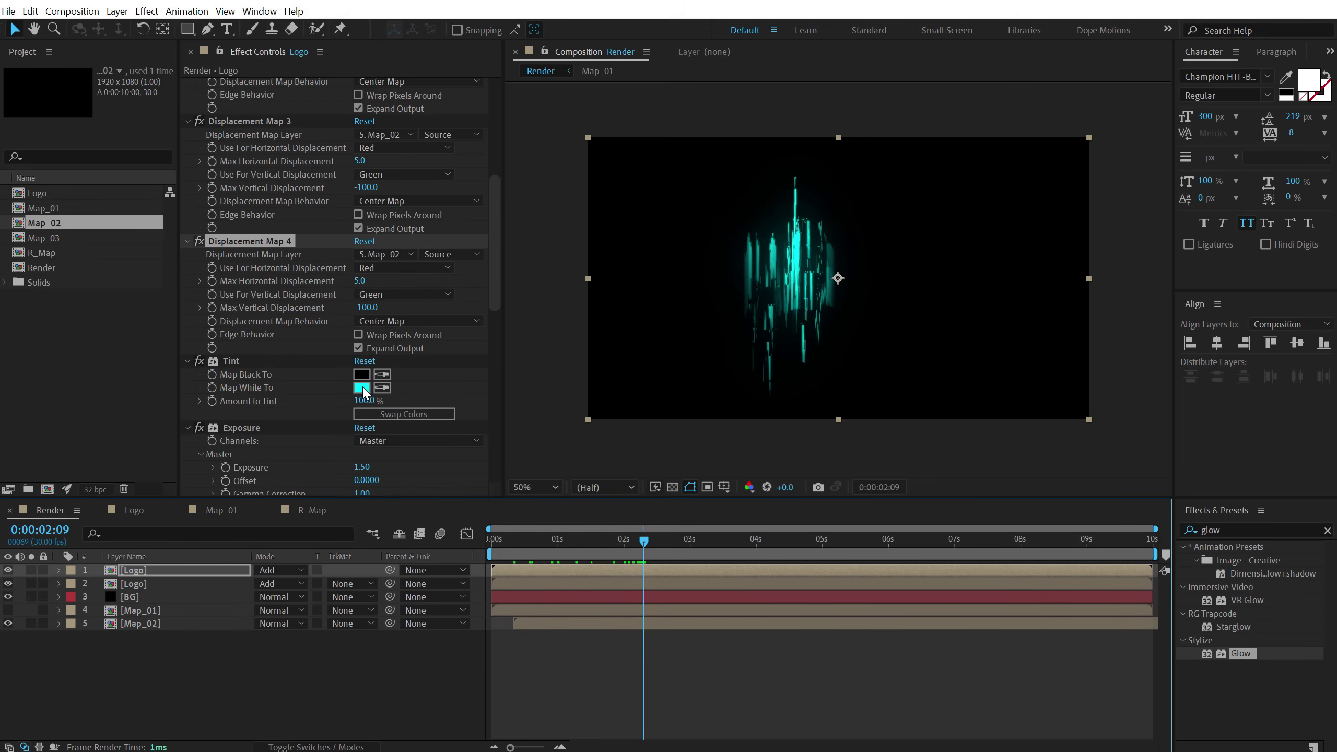
left_click(361, 387)
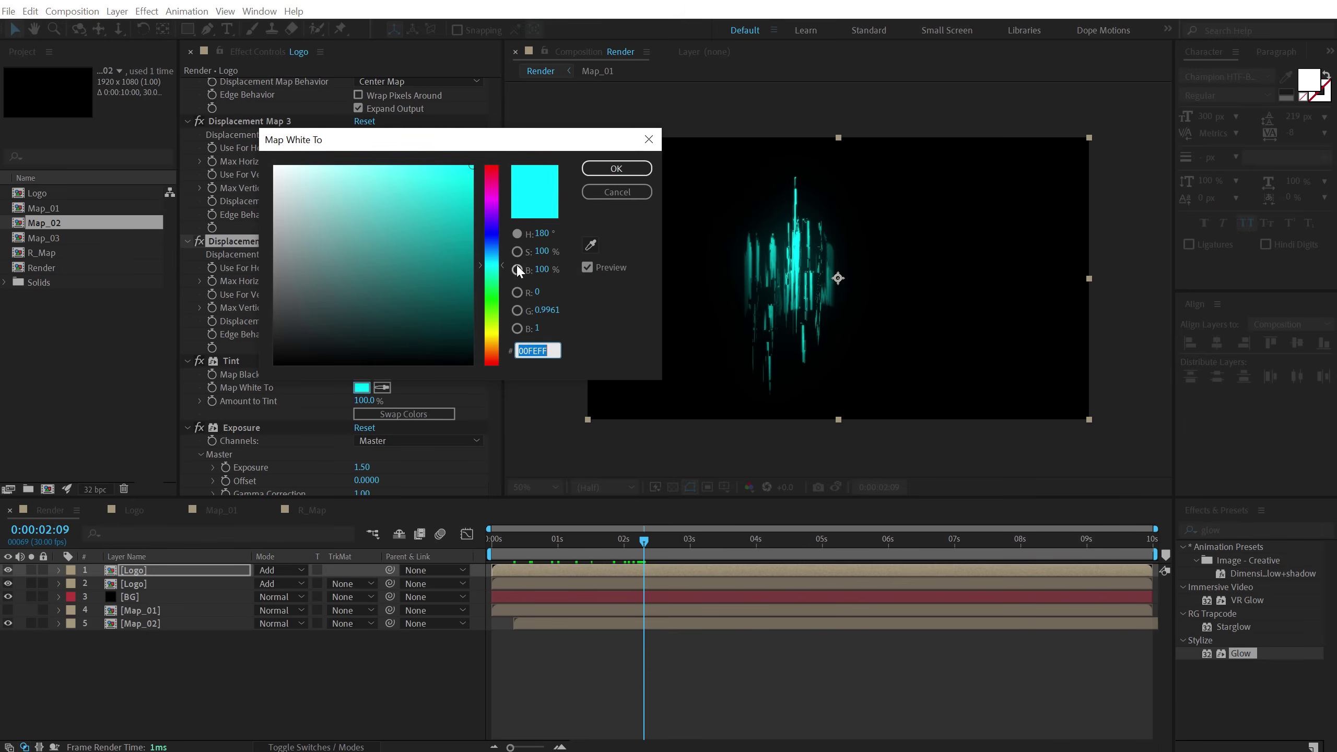
left_click(496, 255)
left_click_drag(494, 252, 494, 252)
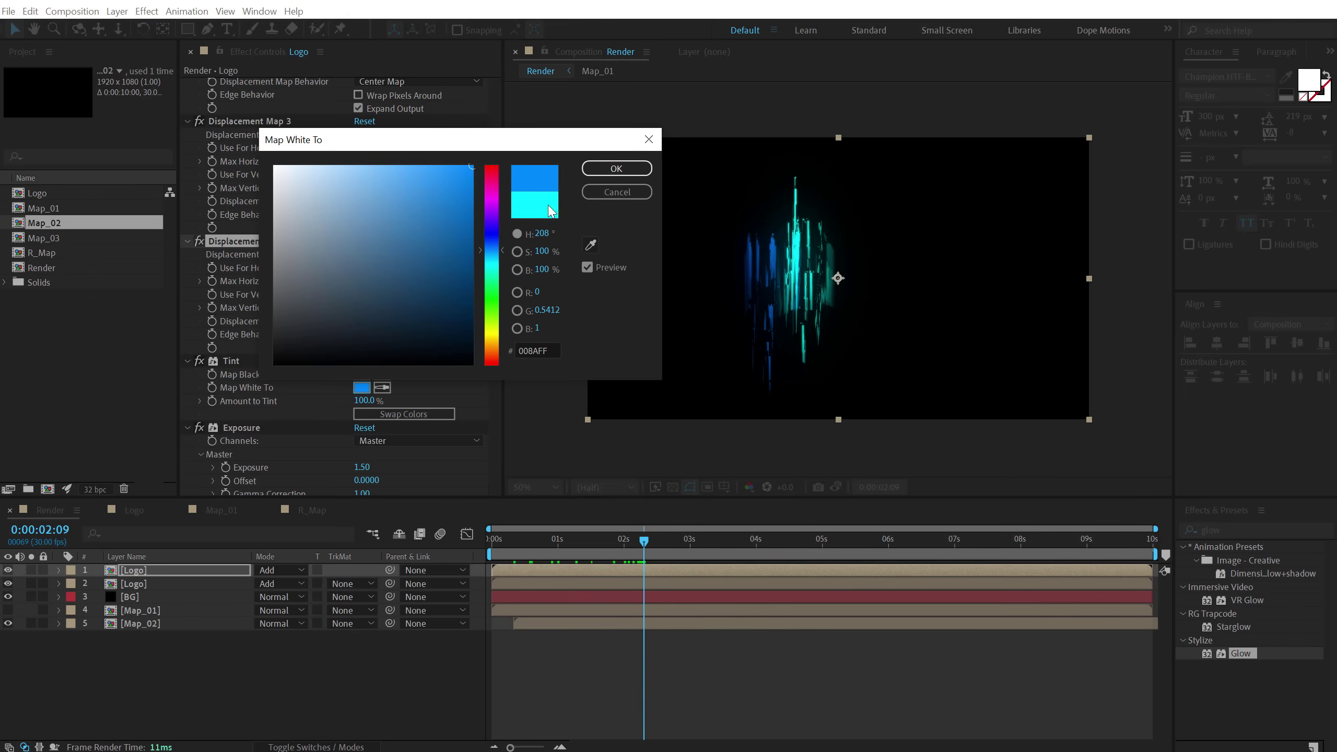
left_click(615, 168)
- Set the lower Logo layer's Tint Map White To color to purple B200FF
left_click(138, 583)
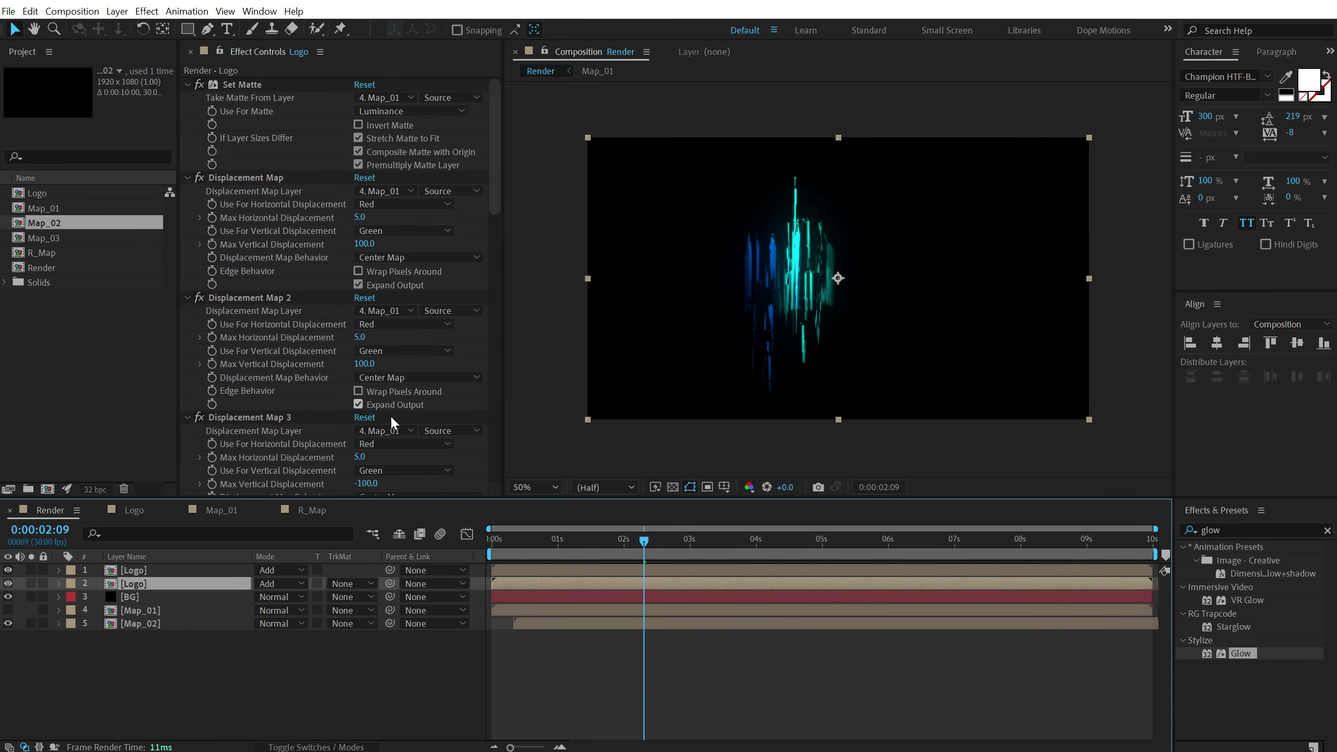
scroll(499, 210, "down", 10)
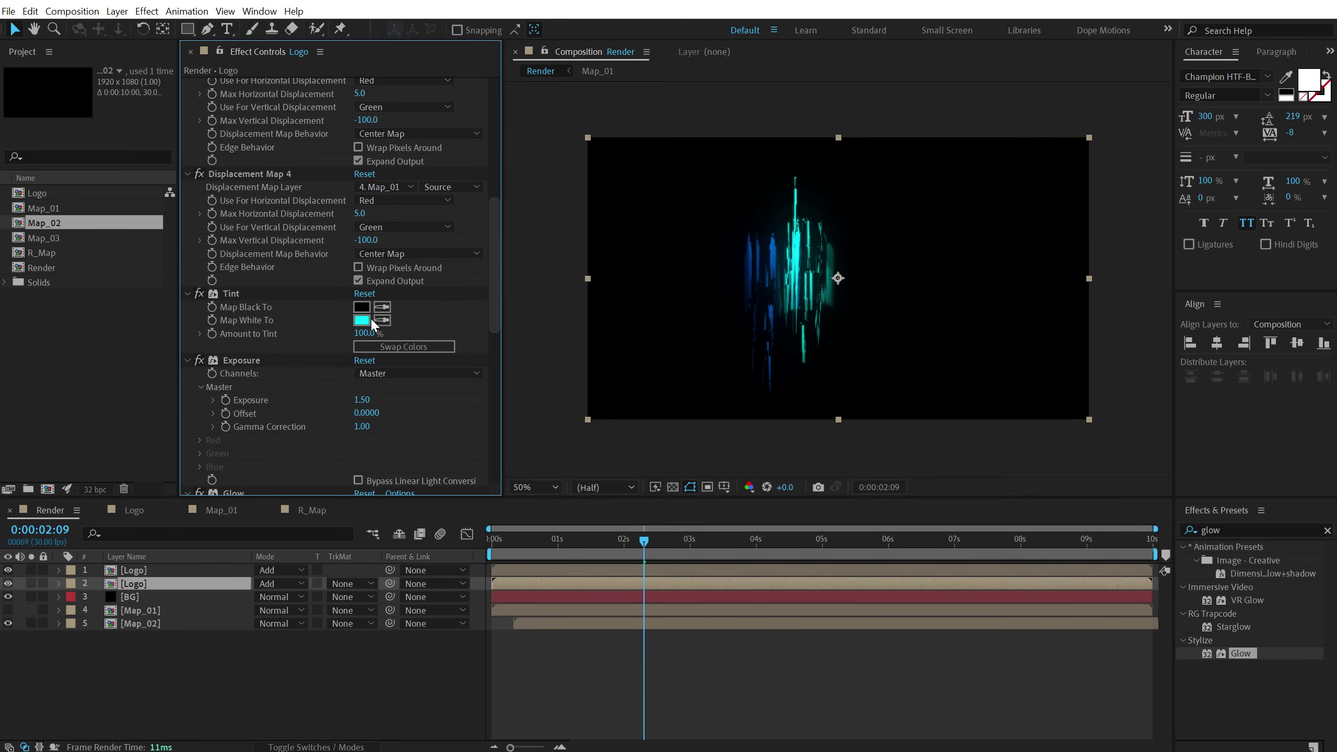
left_click(366, 321)
left_click(493, 207)
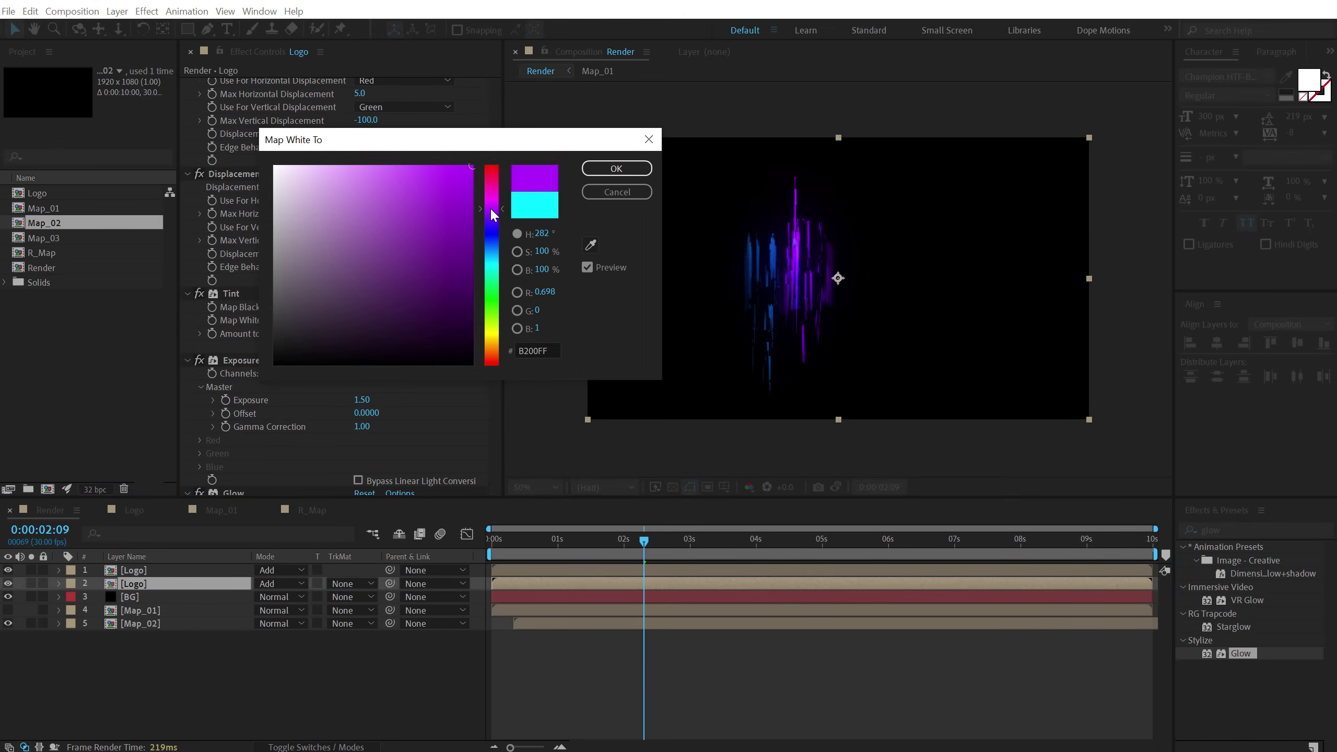
left_click(630, 170)
- Set the top Logo copy's Tint Map White To color to 00B6FF and scrub to 0:00:02:27
left_click(146, 570)
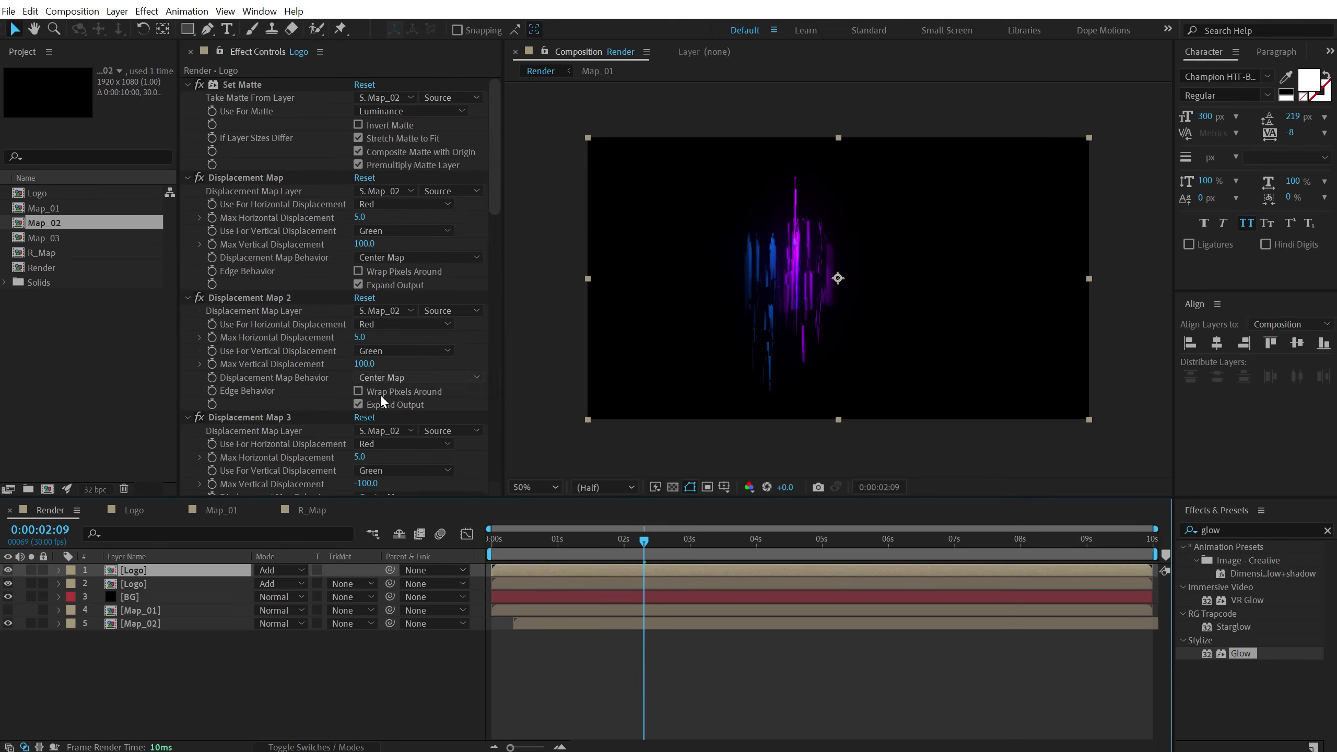
scroll(497, 216, "down", 10)
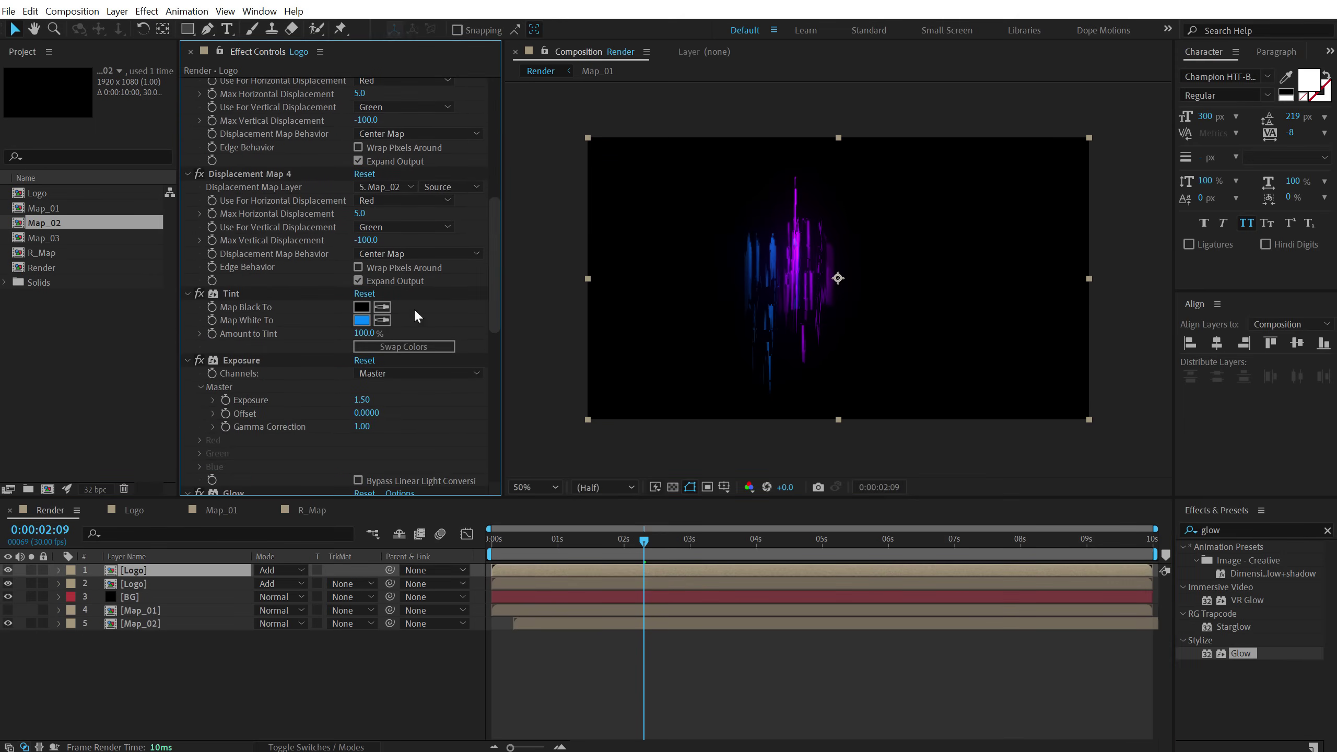
left_click(361, 321)
left_click(489, 256)
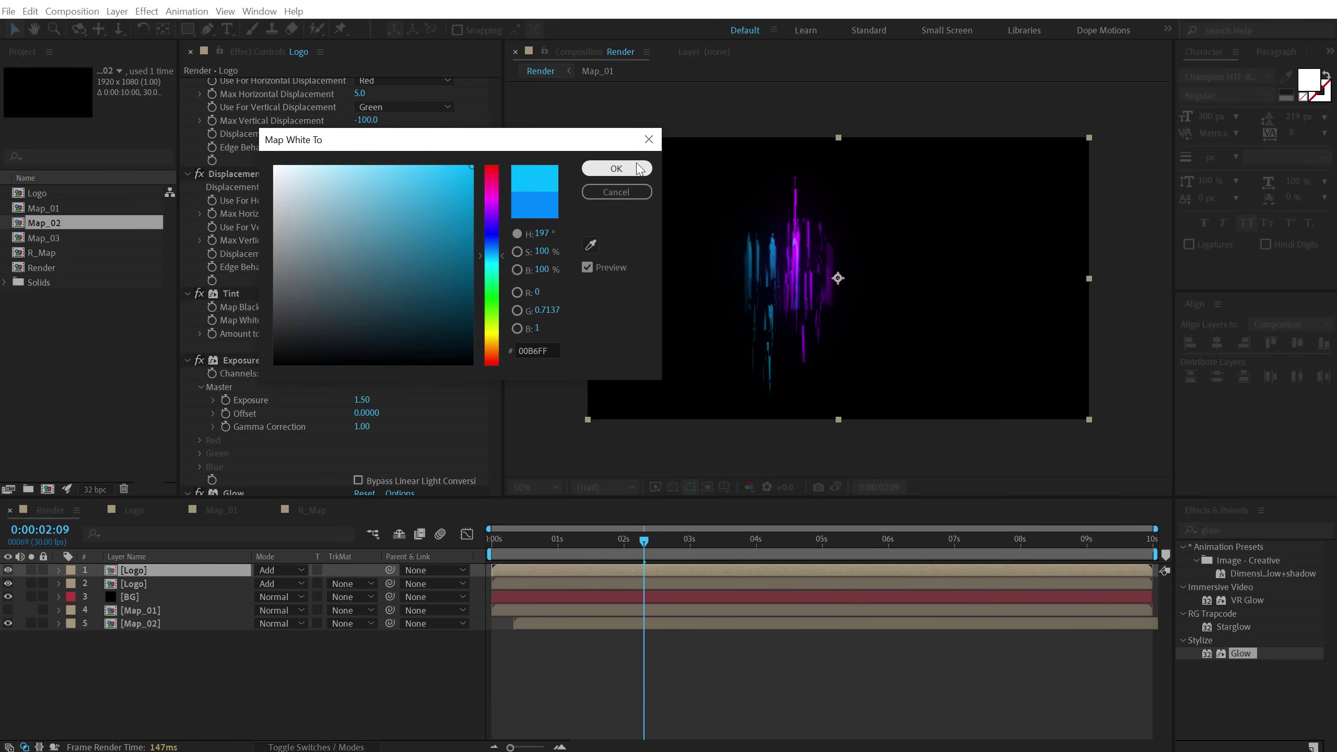
left_click(615, 168)
left_click_drag(643, 539, 684, 545)
- Duplicate the top Logo layer and set the new copy's Tint Map White To color to a deeper blue
left_click(138, 572)
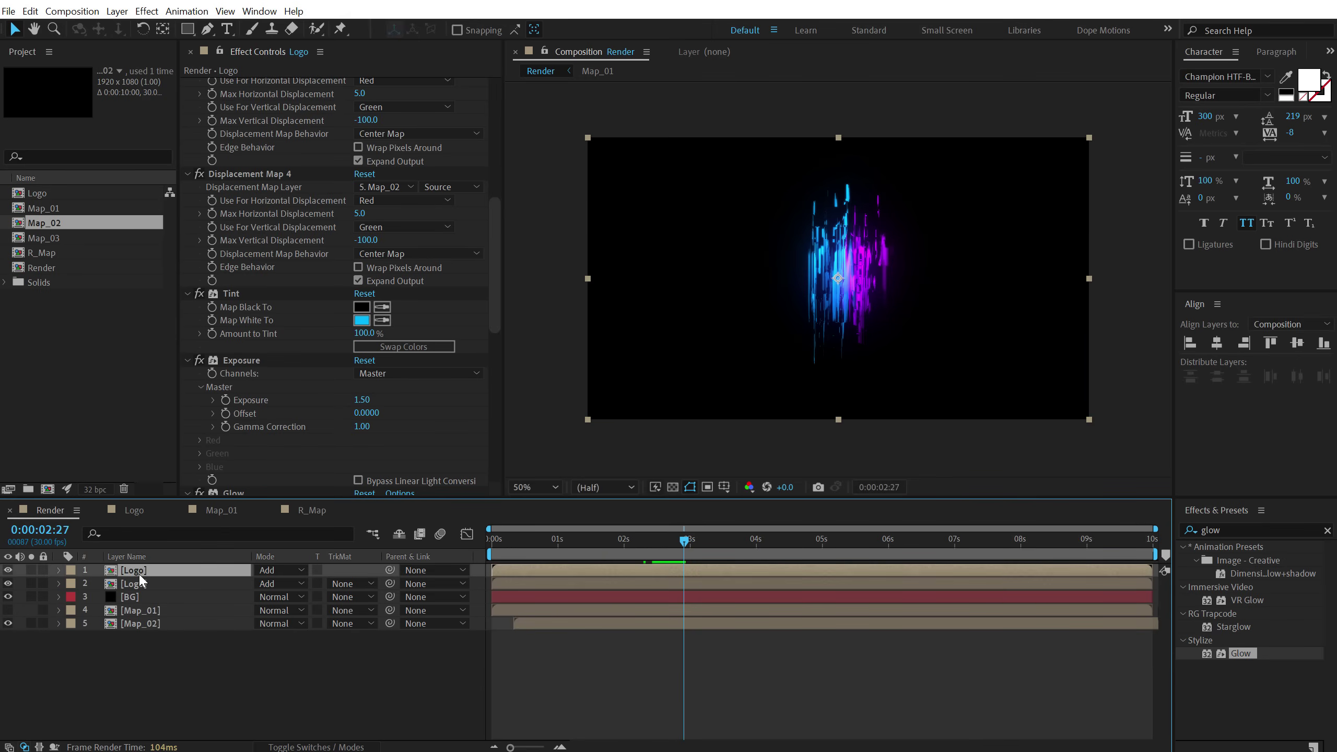
key("ctrl+d")
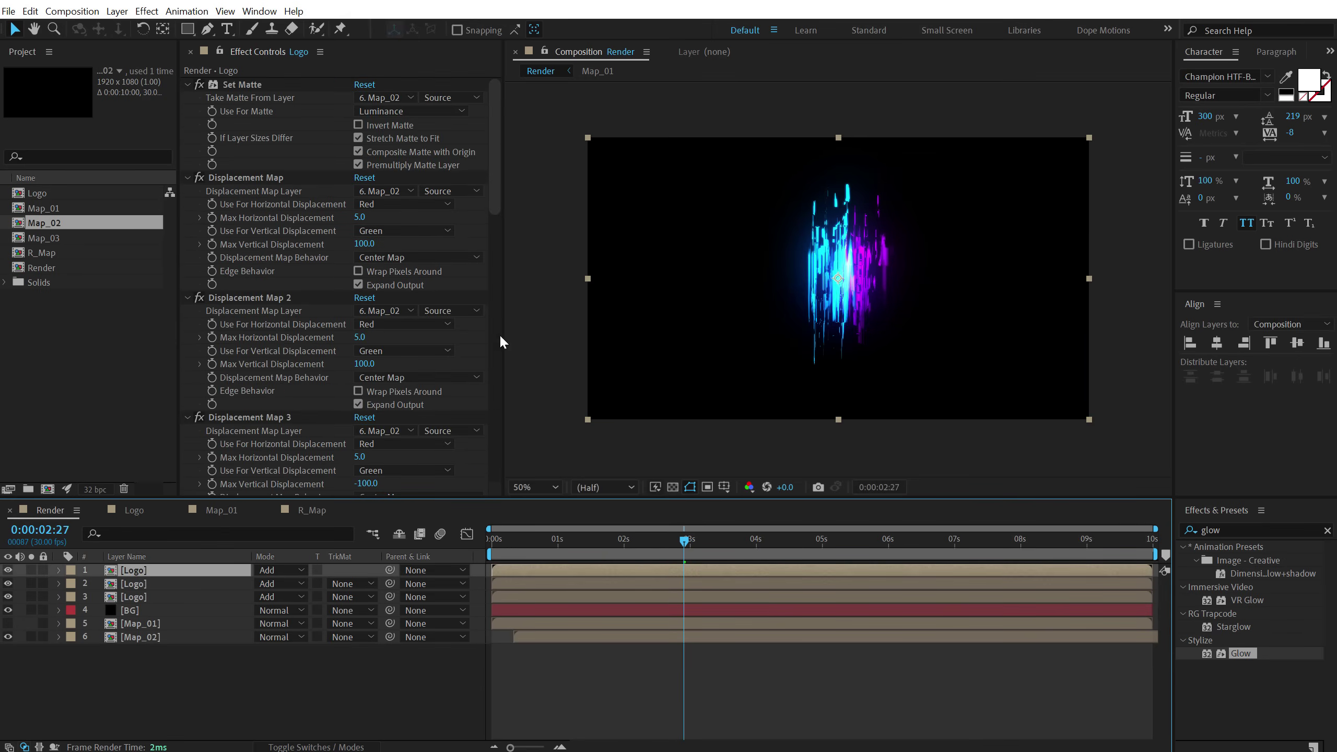
left_click_drag(496, 184, 500, 309)
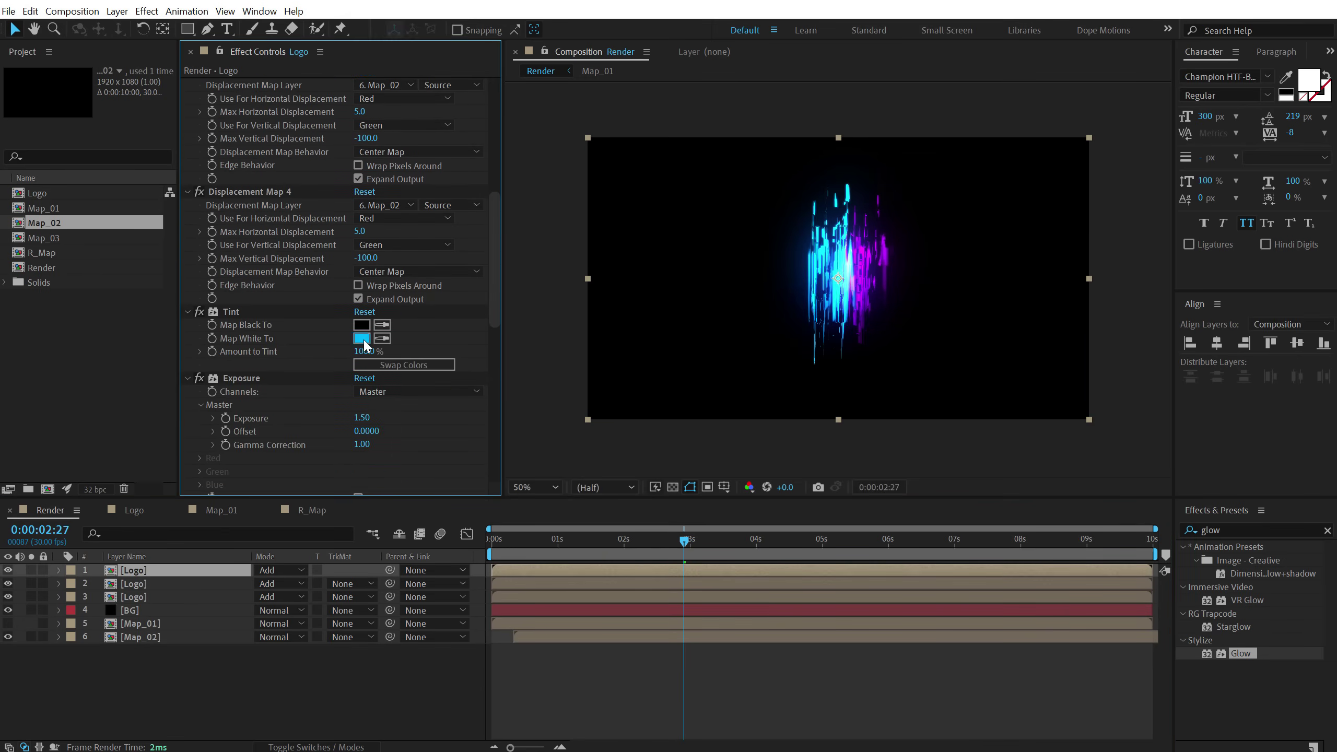
left_click(363, 339)
left_click_drag(494, 257, 488, 251)
left_click(604, 175)
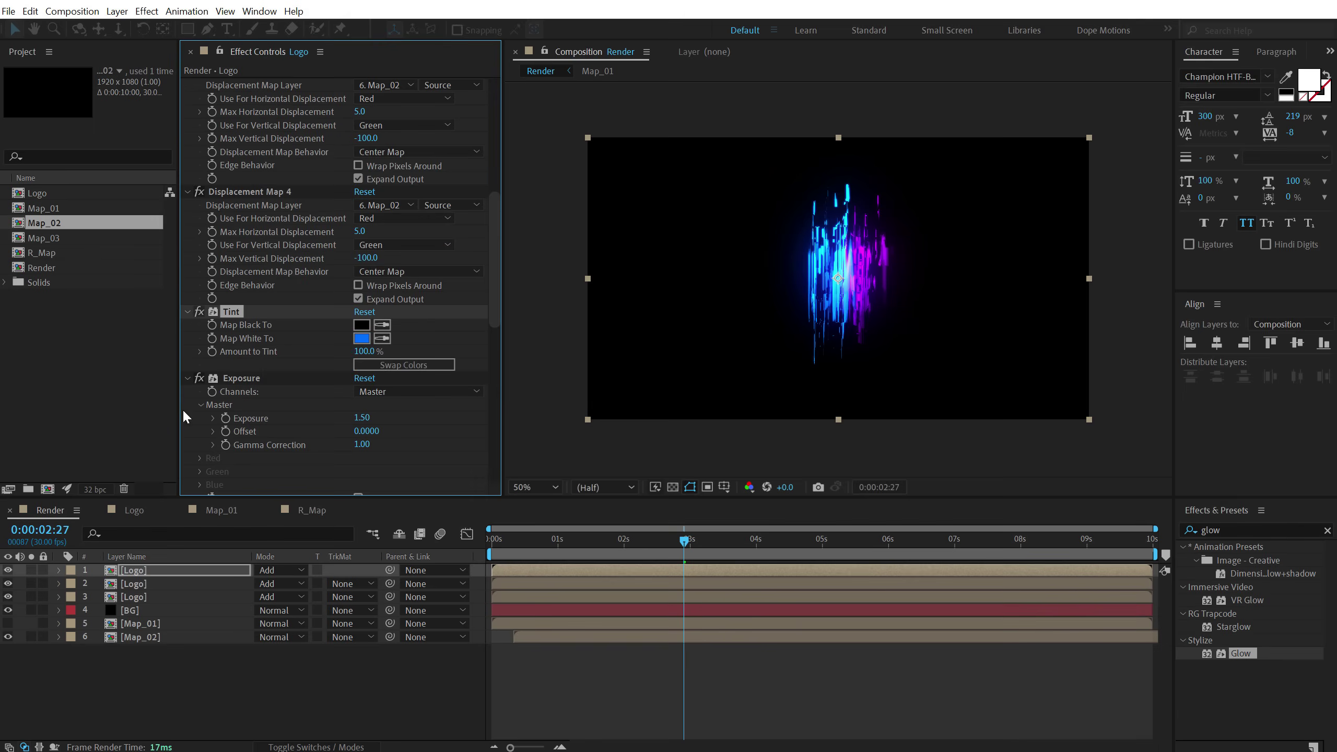
- Add Map_03 beneath all layers in Render as a hidden layer starting at 0:00:00:20
left_click_drag(52, 238, 129, 673)
left_click_drag(8, 649, 8, 636)
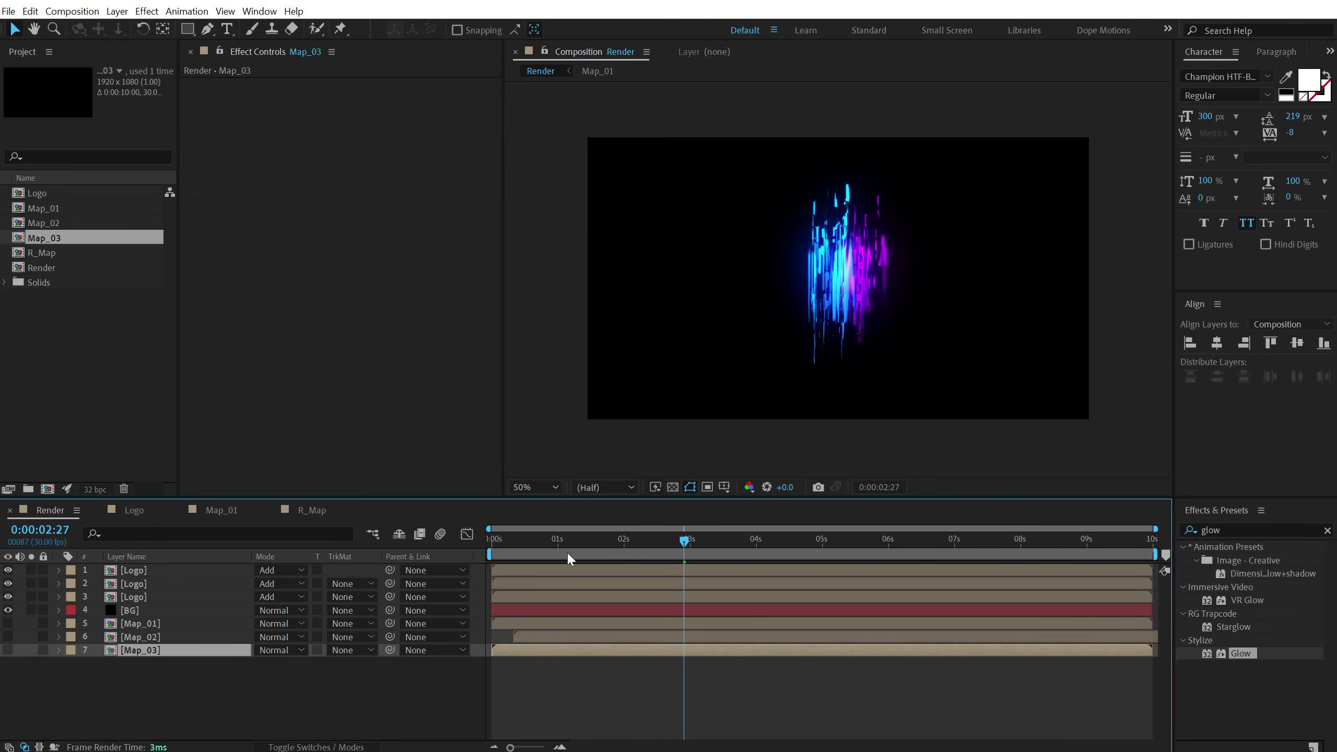
left_click(535, 538)
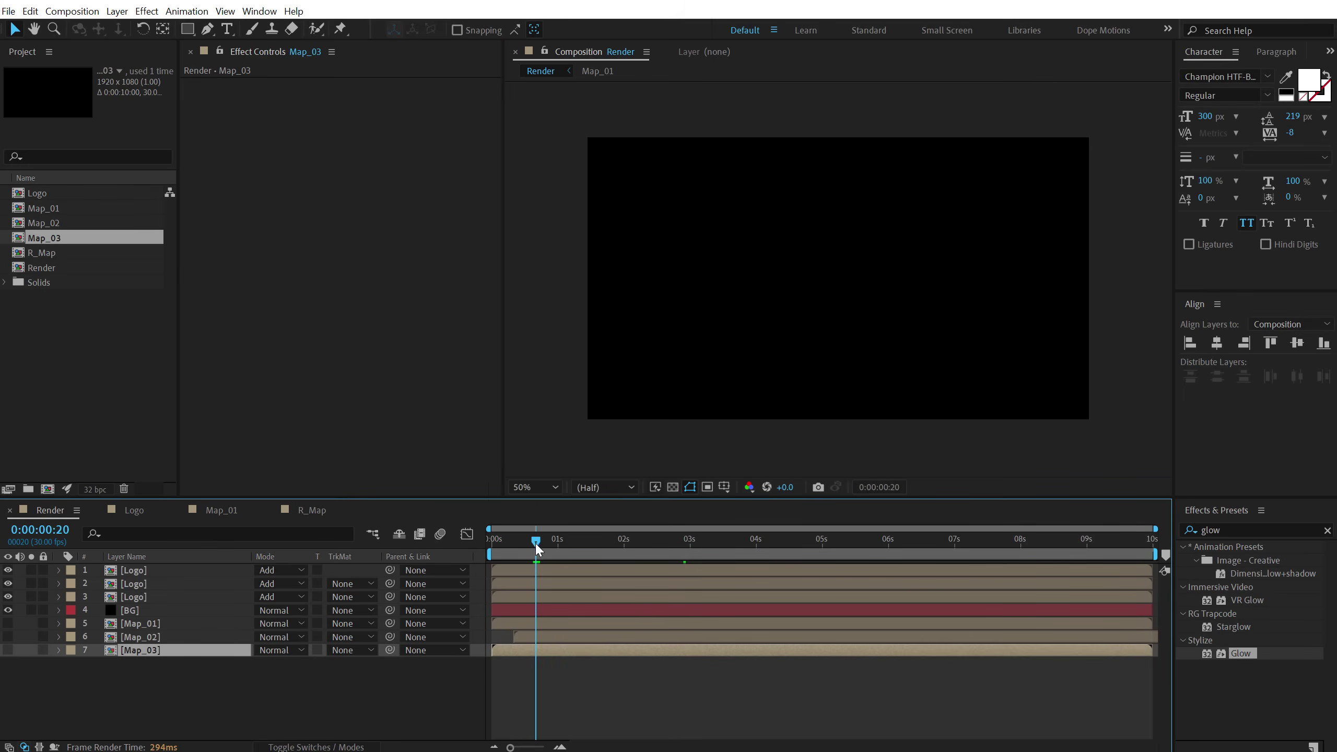
left_click_drag(520, 649, 554, 652)
- Switch the top Logo copy's Set Matte and all four Displacement Map source layers to Map_03, and scrub to 0:00:02:23
left_click(132, 570)
left_click(382, 98)
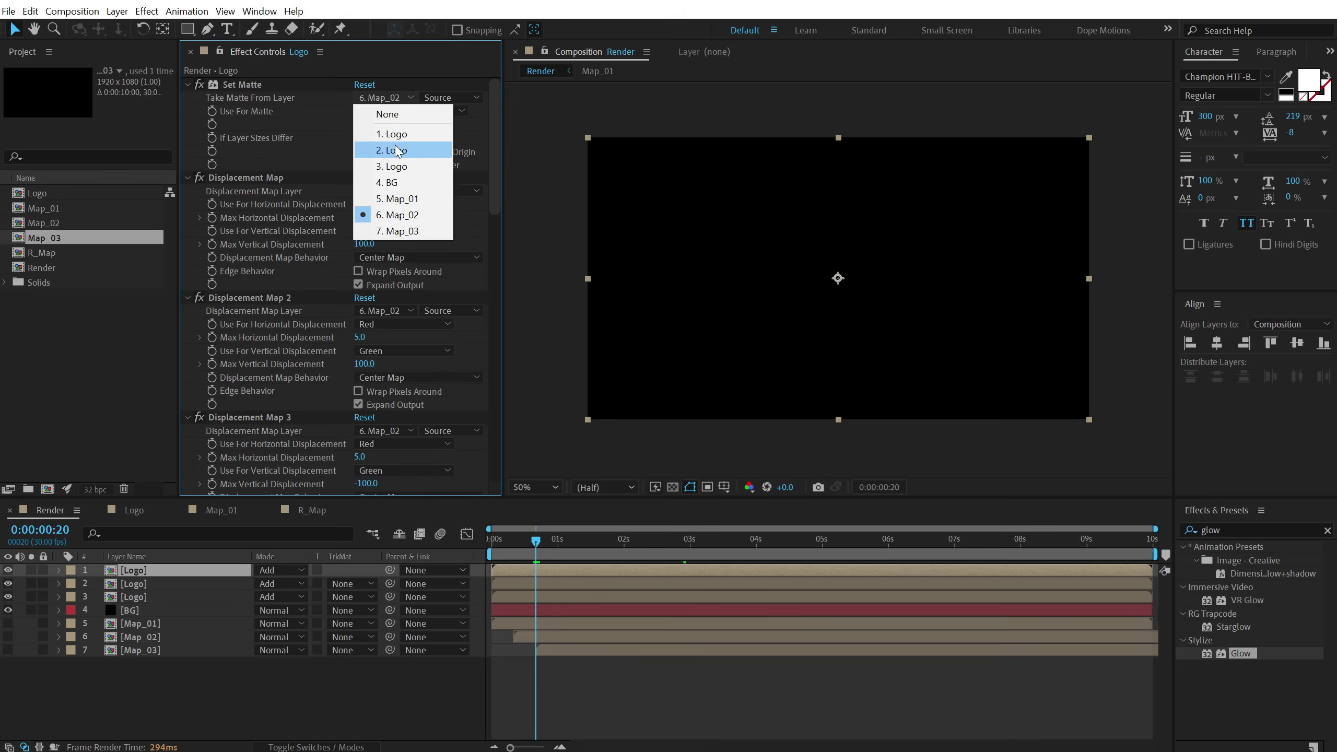
left_click(396, 231)
left_click(382, 190)
left_click(396, 324)
left_click(382, 310)
left_click(396, 451)
left_click(384, 430)
left_click(395, 555)
scroll(499, 256, "down", 5)
left_click(381, 324)
left_click(395, 472)
left_click_drag(537, 549, 674, 548)
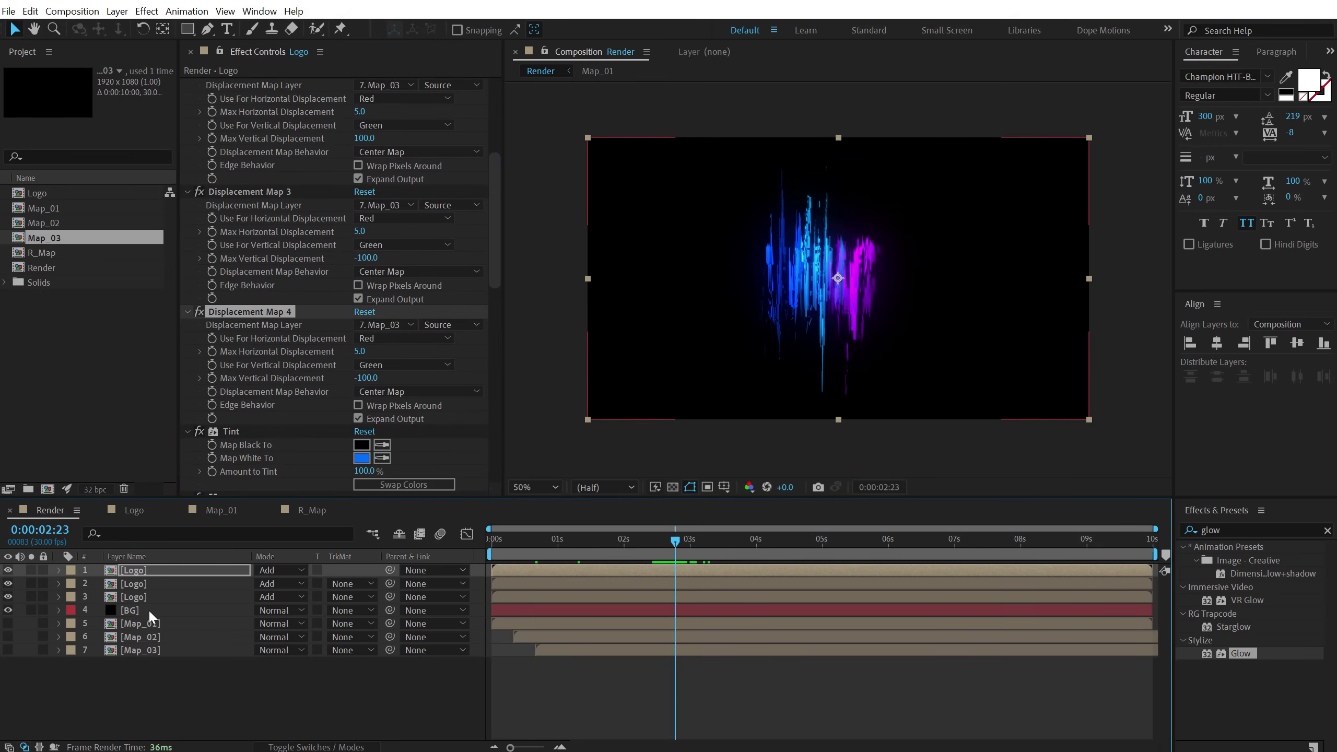
- Set the second Logo layer's Tint Map White To color to cyan 00FFF8 and scrub to 0:00:03:00
left_click(147, 583)
left_click_drag(495, 192, 496, 266)
scroll(434, 297, "down", 5)
left_click(362, 347)
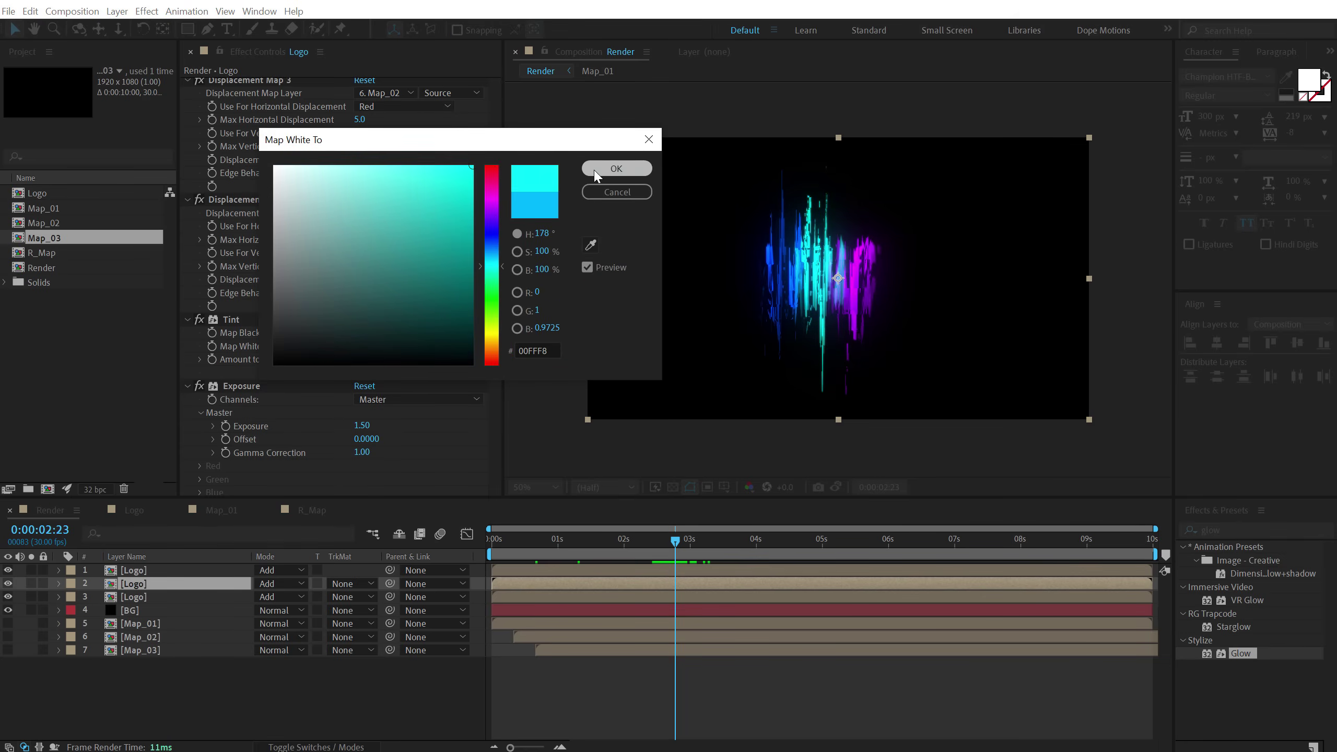
left_click(616, 168)
mouse_move(686, 535)
left_mouse_down()
mouse_move(634, 552)
mouse_move(689, 550)
left_mouse_up()
left_click(114, 409)
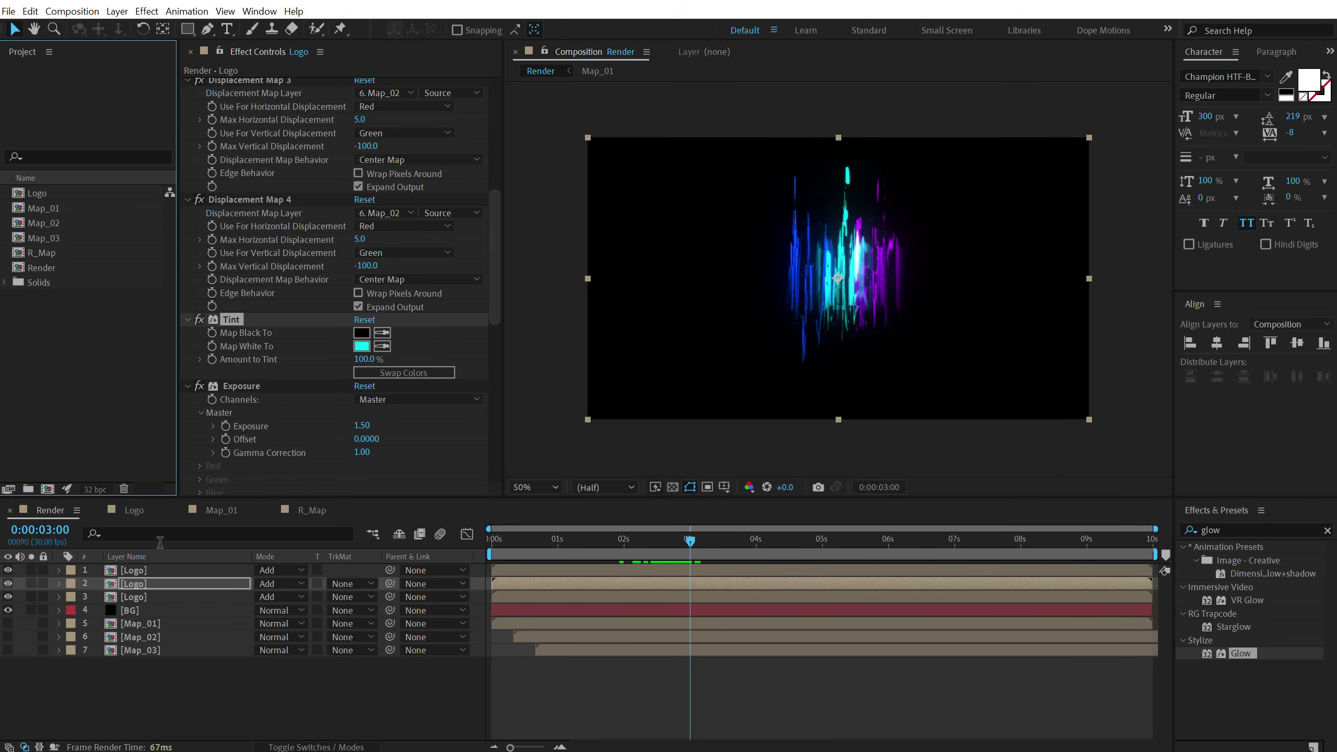
- Create a yellow-labelled duplicate of the top Logo layer with the Normal blending mode
left_click(146, 570)
key("ctrl+d")
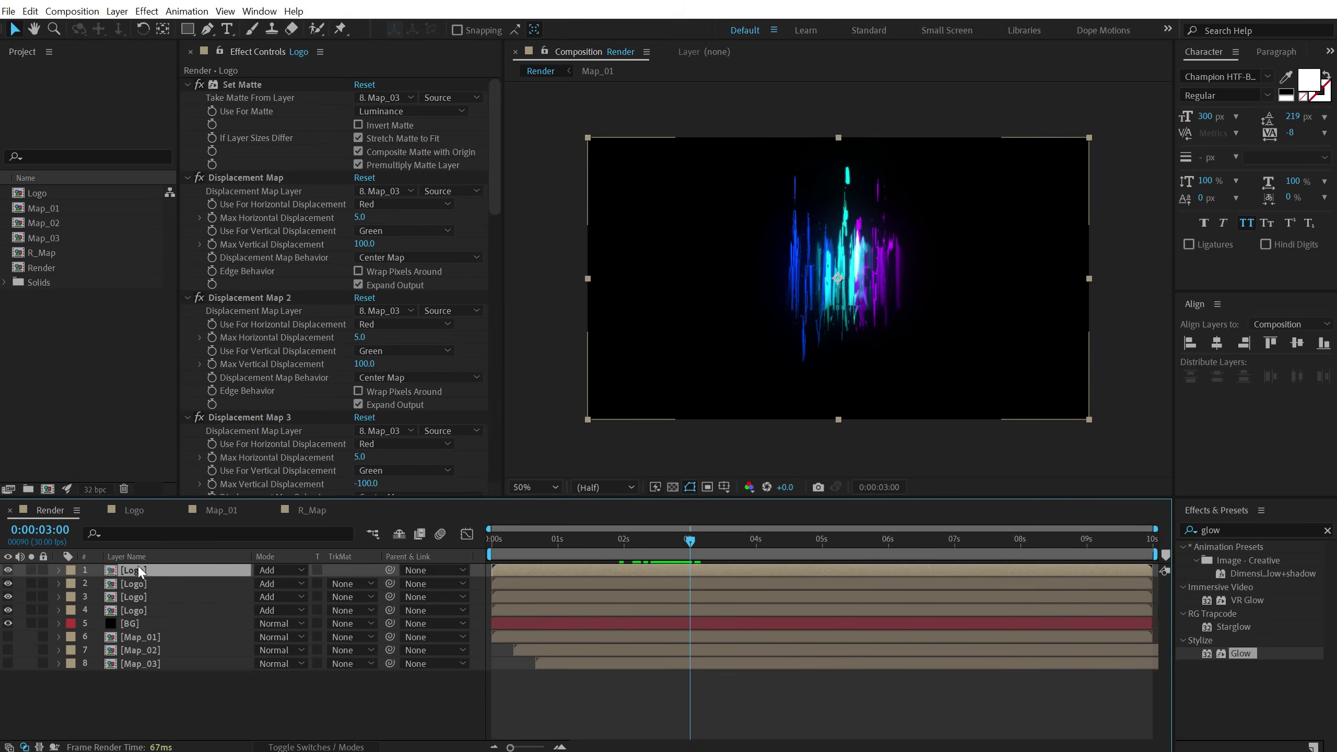
left_click(73, 571)
left_click(133, 341)
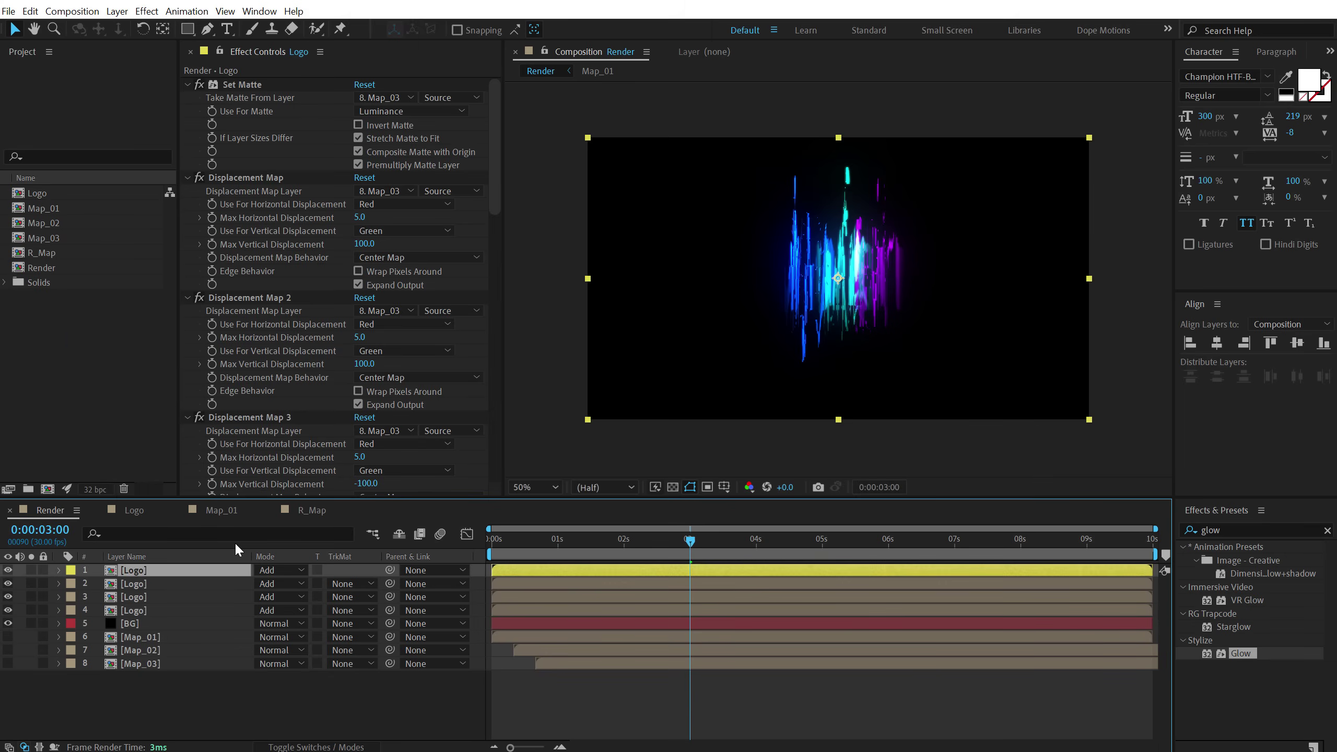
left_click(275, 570)
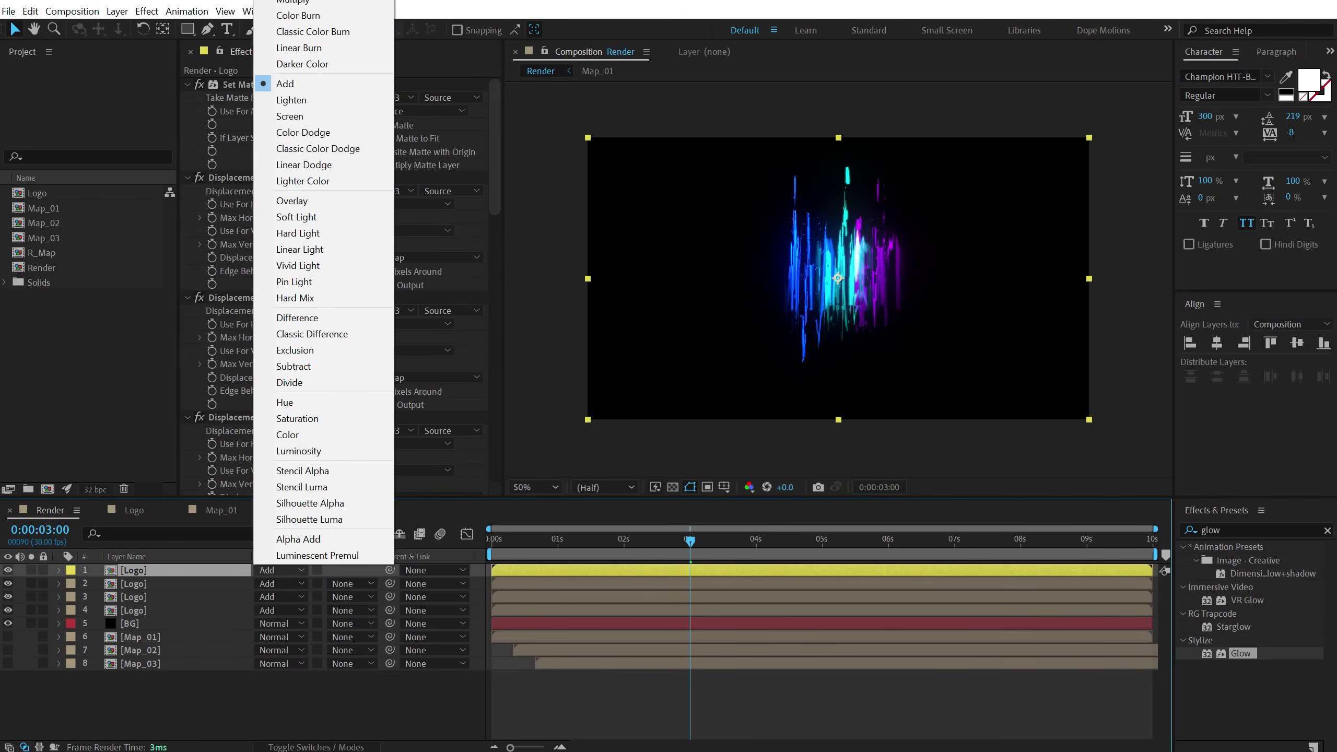
key("n")
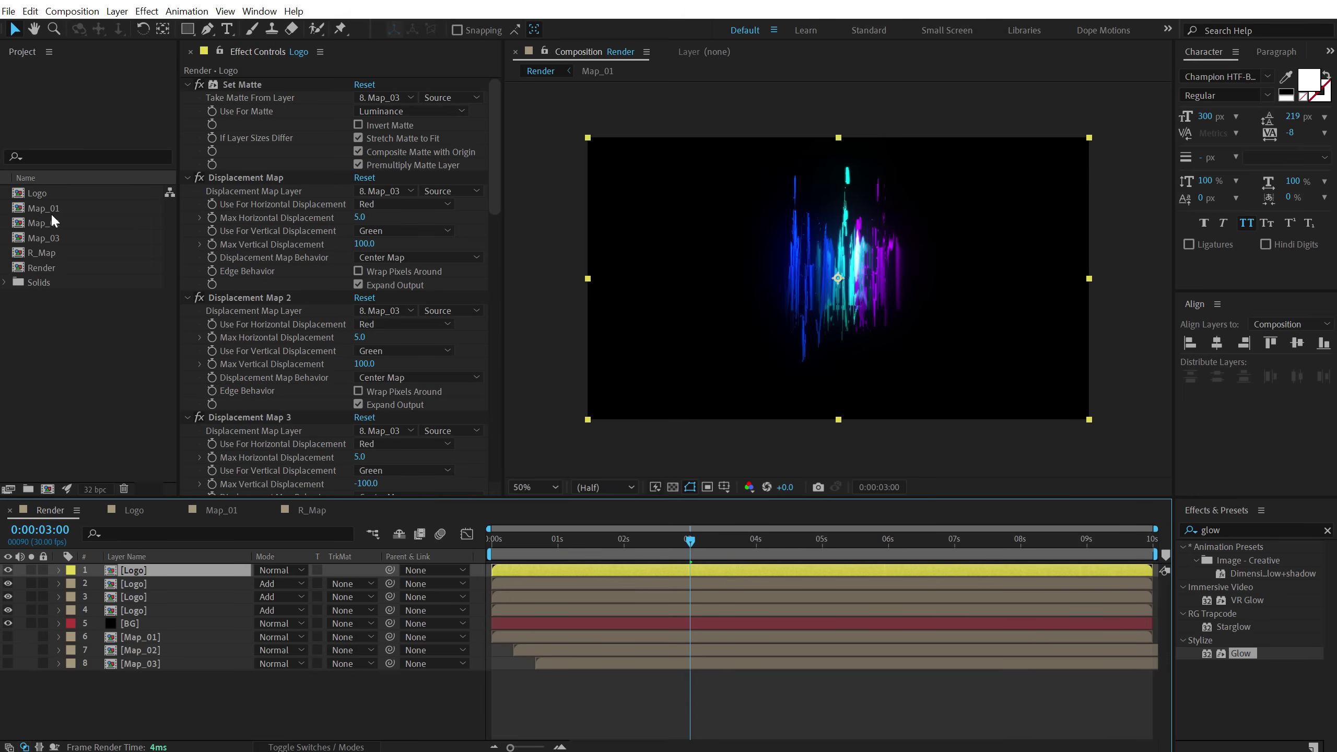
- Add R_Map beneath all layers in Render as a hidden layer starting at 0:00:01:00
left_click_drag(42, 252, 68, 673)
left_click(8, 676)
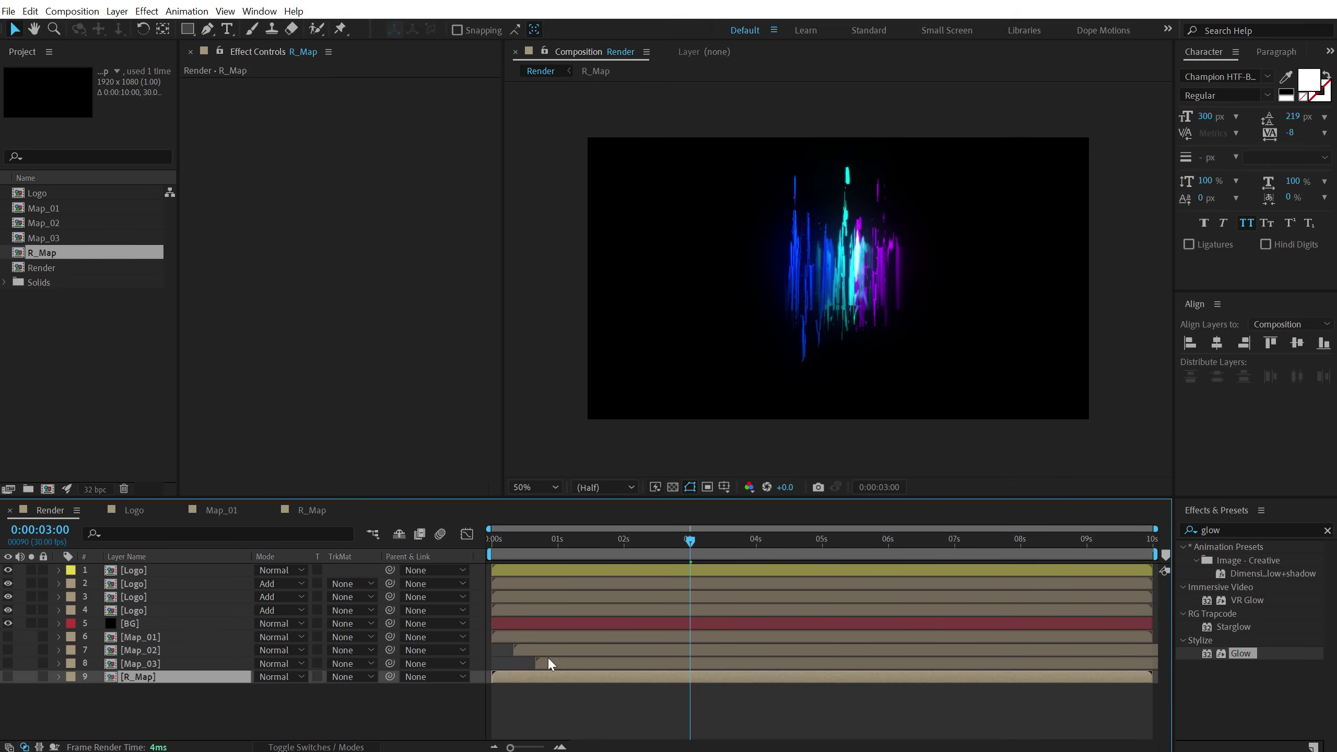
left_click(558, 546)
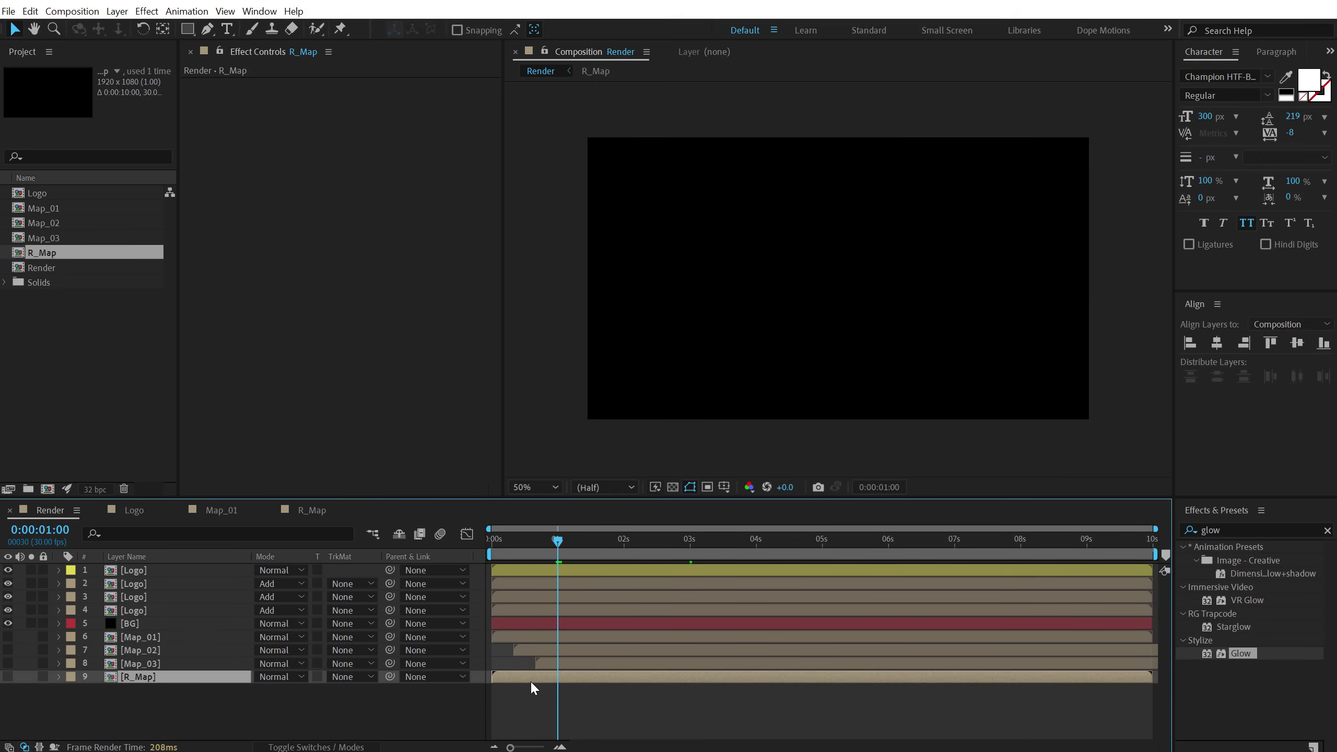
left_click_drag(521, 681, 589, 679)
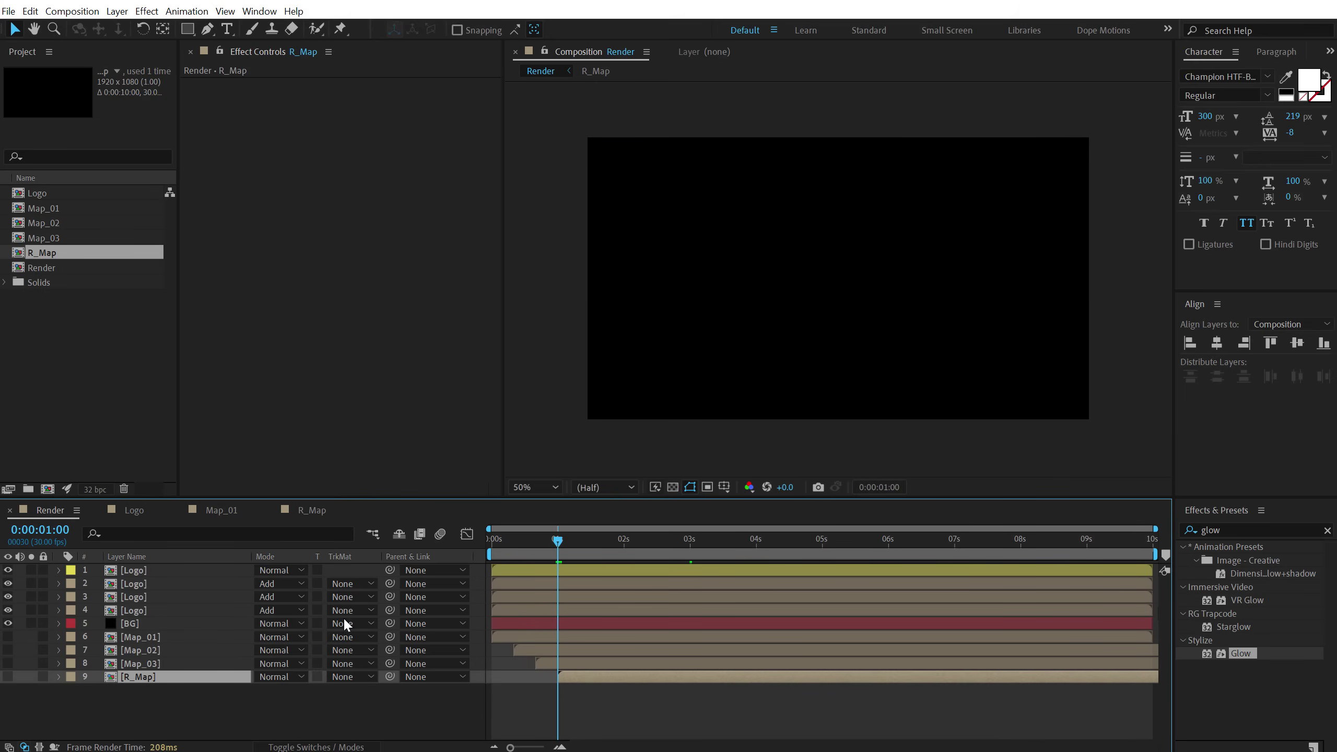
- Switch the yellow Logo copy's Set Matte and all four Displacement Map source layers to R_Map, and scrub to 0:00:04:28
left_click(157, 569)
left_click(384, 97)
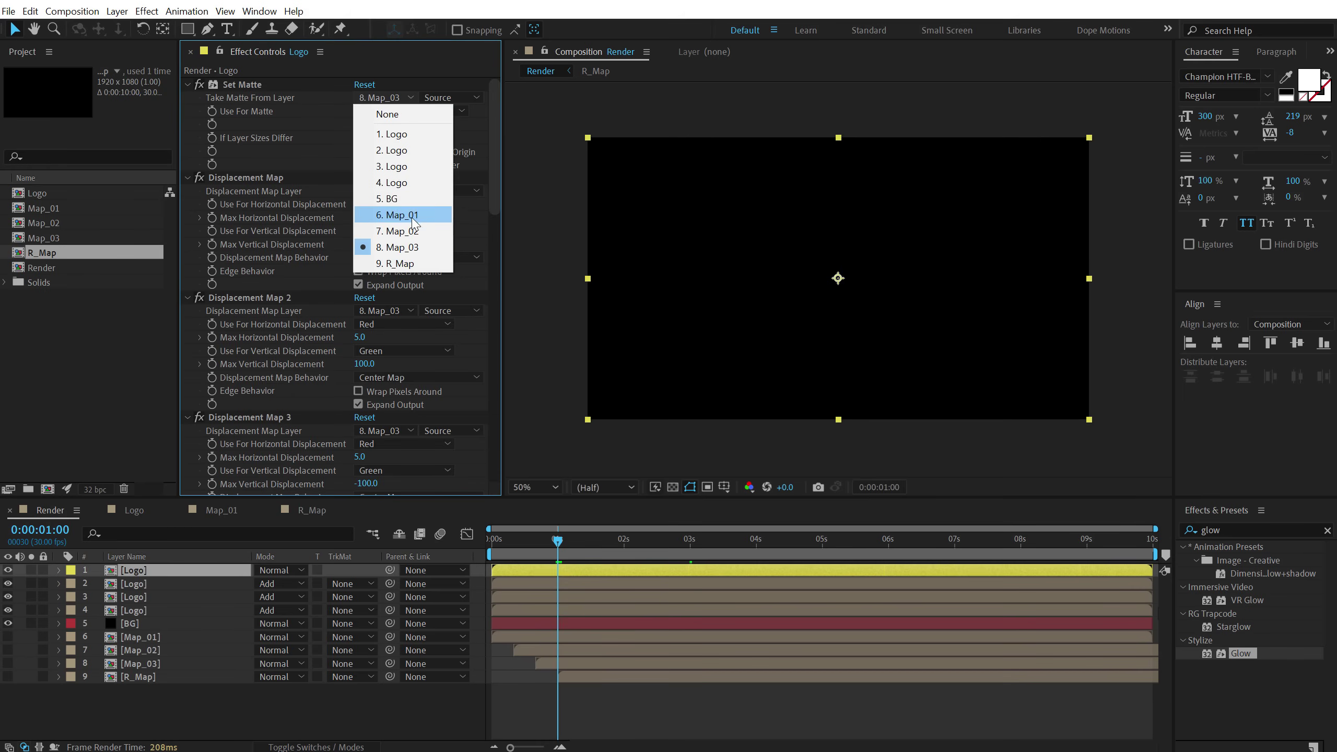
left_click(399, 263)
left_click(385, 191)
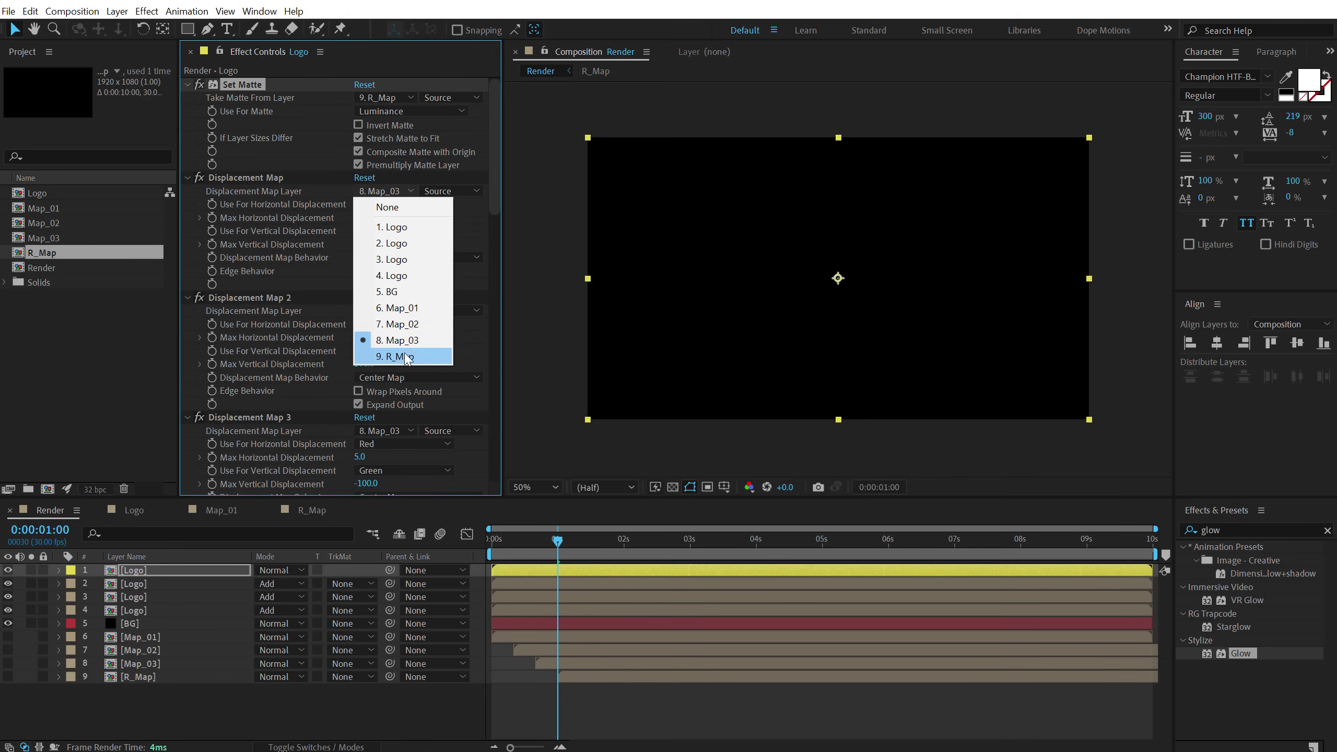
left_click(407, 357)
left_click(390, 310)
left_click(394, 477)
left_click(387, 431)
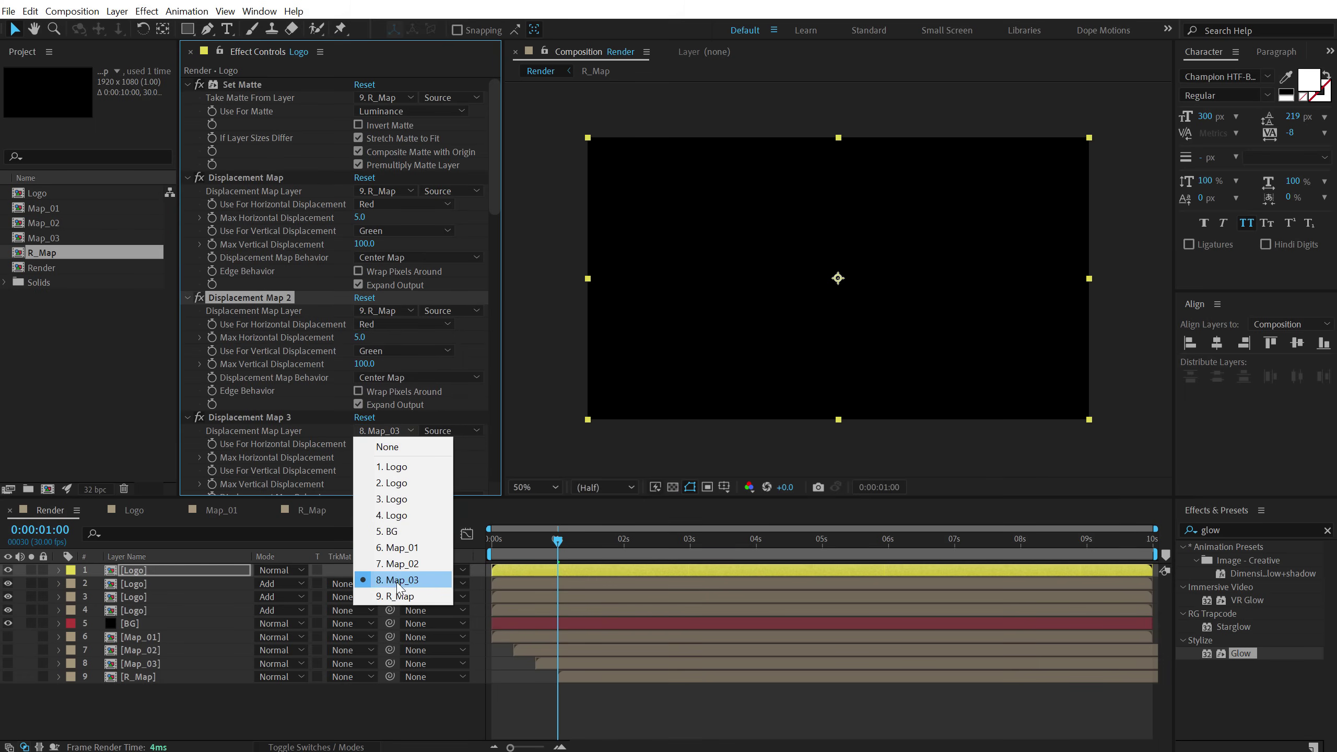
left_click(398, 596)
scroll(495, 268, "down", 5)
left_click(384, 254)
left_click(399, 419)
left_click_drag(579, 537, 818, 529)
- Delete the yellow Logo copy's Tint, Exposure and first Glow effects, and set Glow 2's Glow Intensity to 0.1
left_click(230, 360)
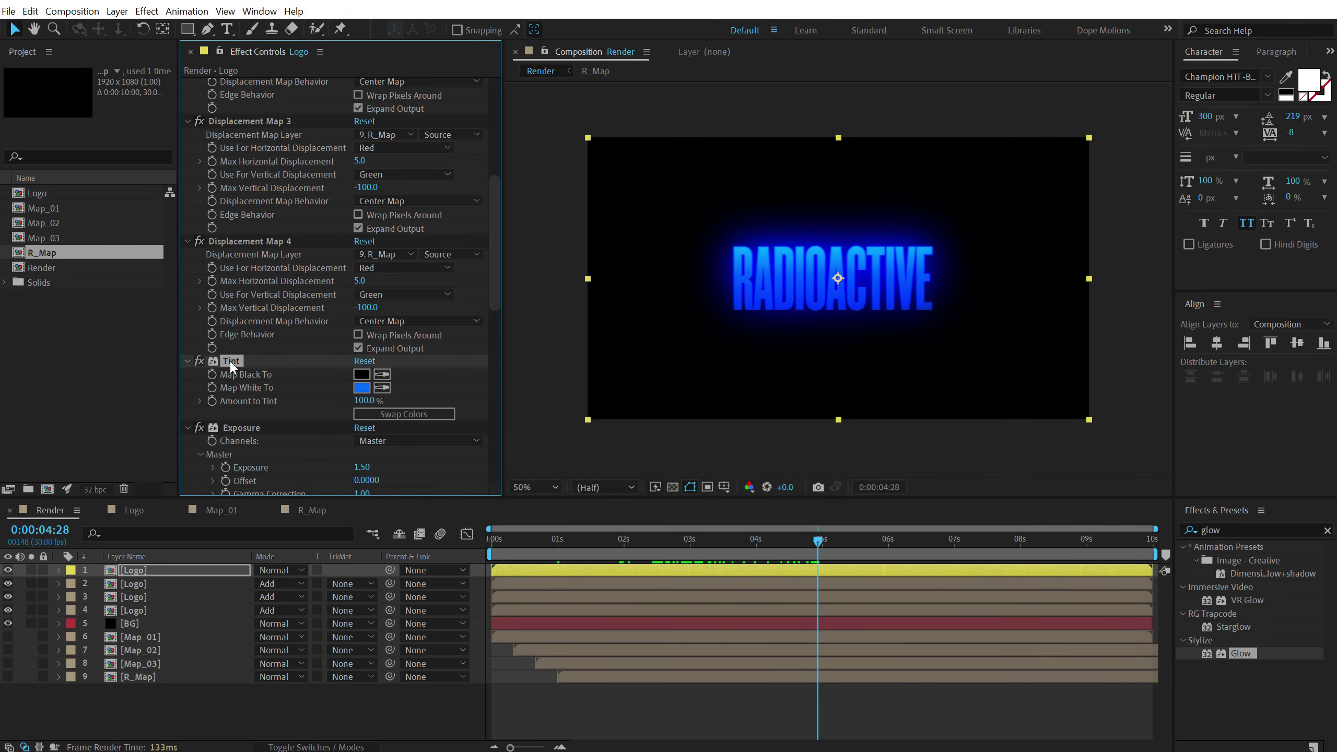
key("Delete")
left_click(227, 359)
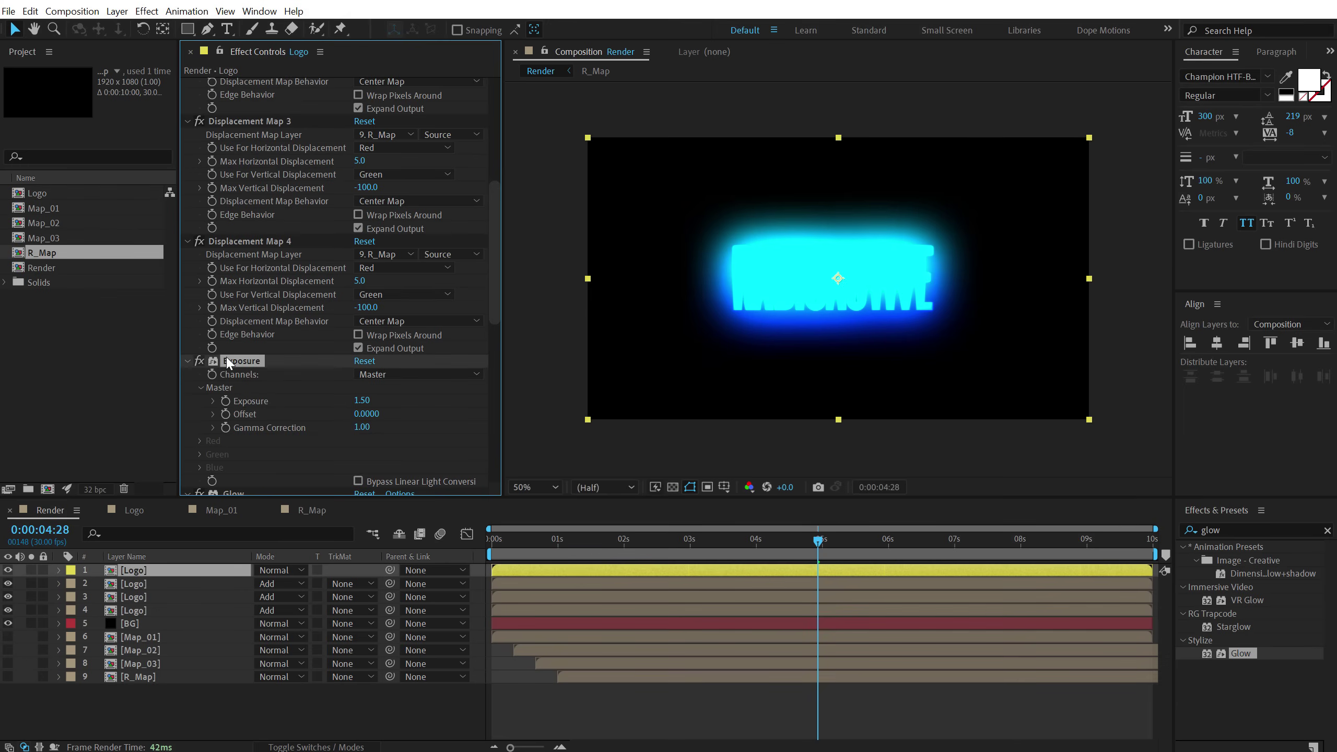
key("Delete")
left_click(223, 360)
key("Delete")
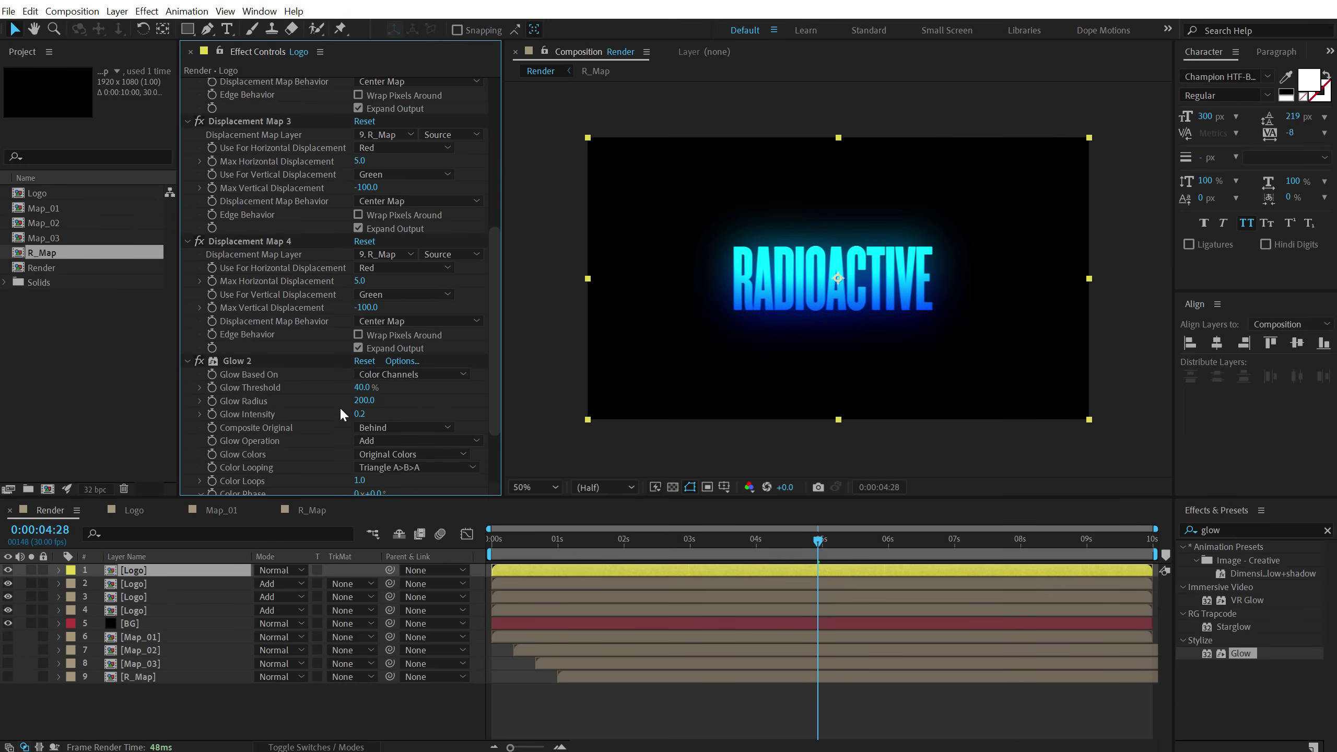
left_click_drag(360, 414, 352, 416)
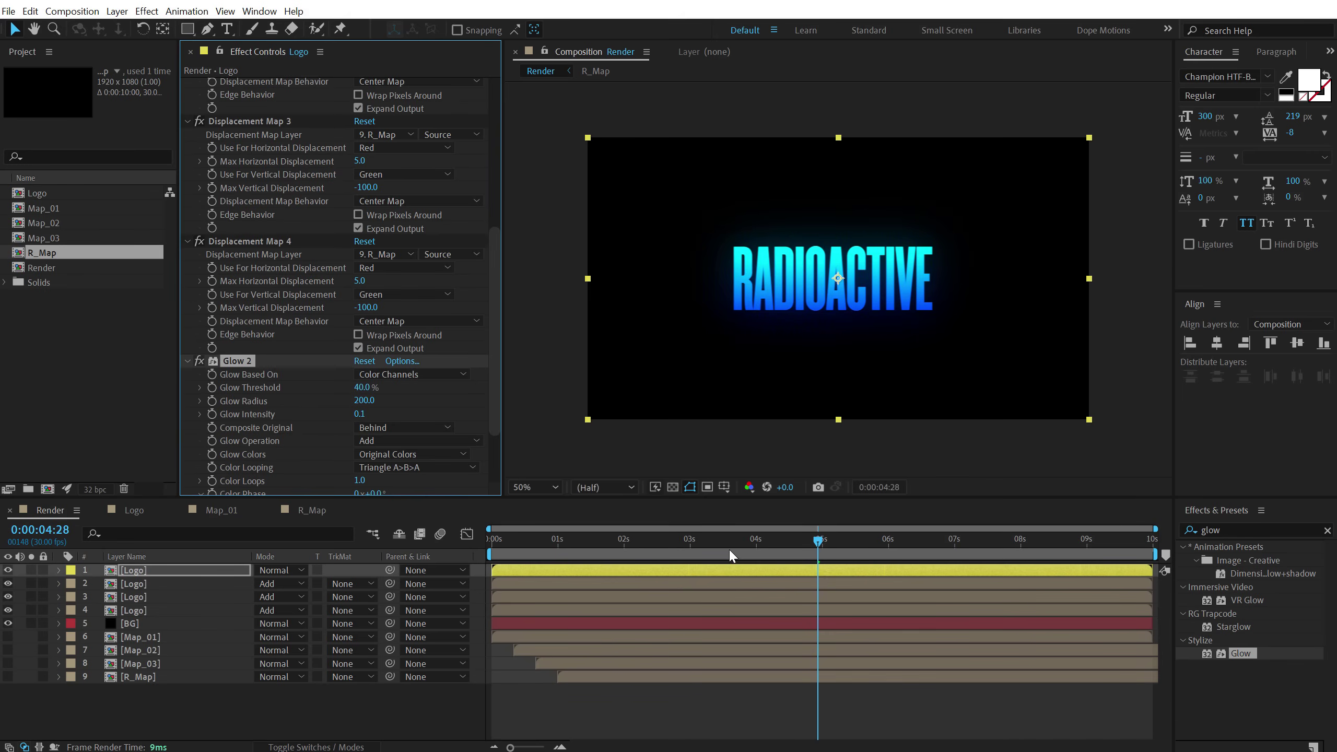
- Adjust the R_Map layer's timing in Render and scrub through the logo reveal to check it
left_click_drag(599, 539, 739, 557)
left_click_drag(591, 680, 579, 679)
left_click_drag(763, 546, 708, 550)
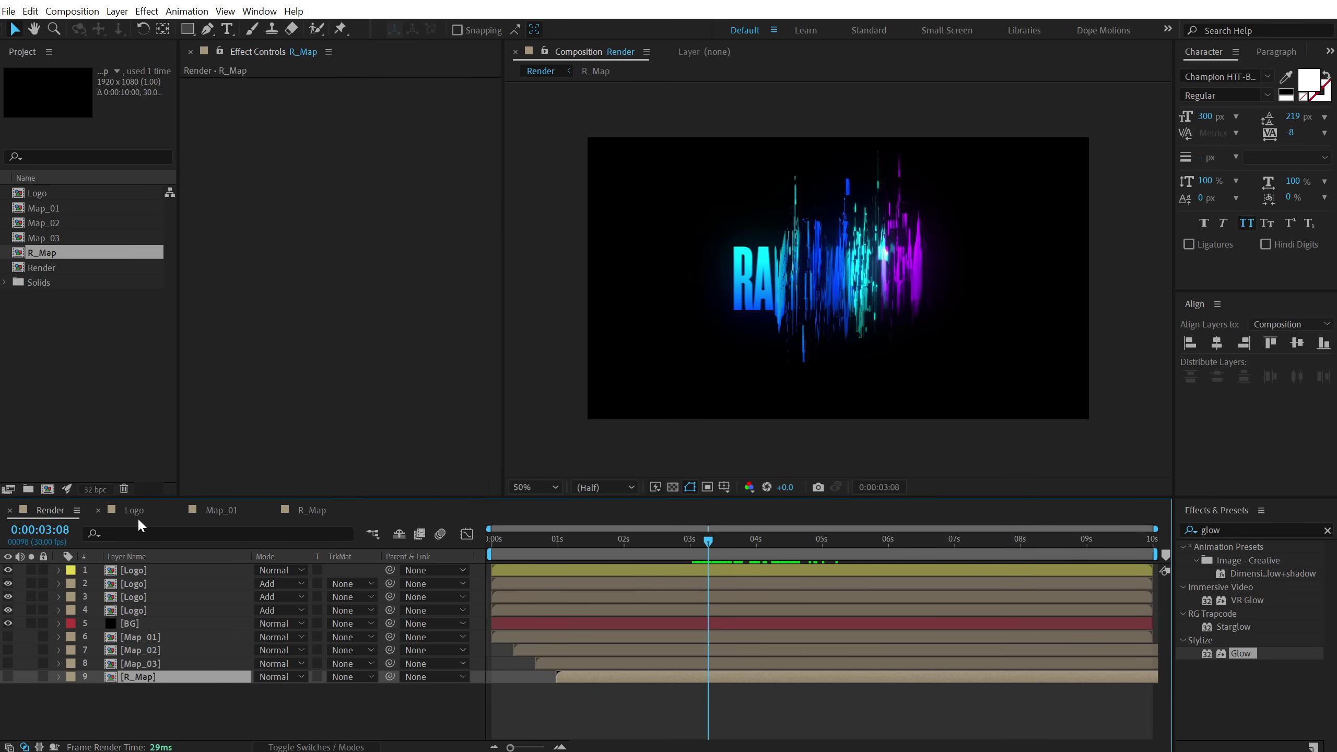
- Try a much larger Fractal Noise Scale Width, about 255, on the Fractals layer in Map_01
left_click(221, 511)
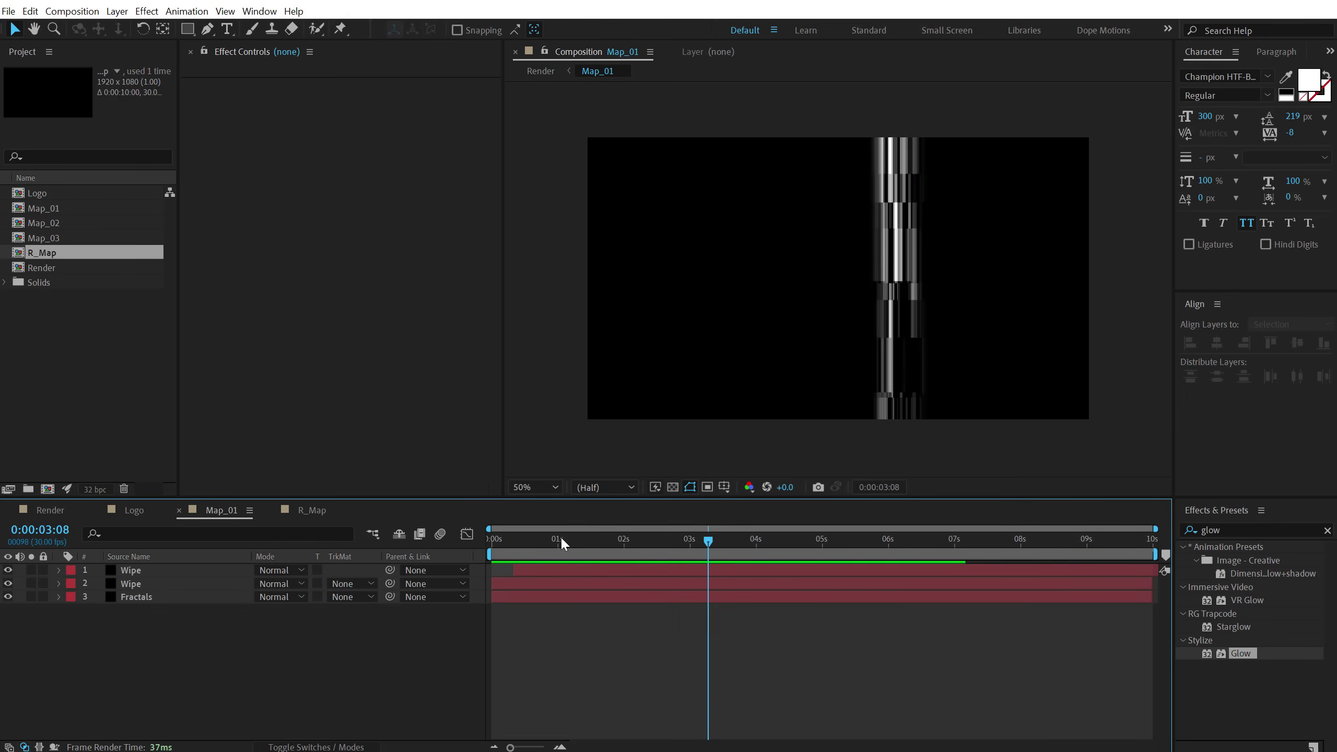
left_click_drag(559, 536, 624, 538)
left_click(138, 597)
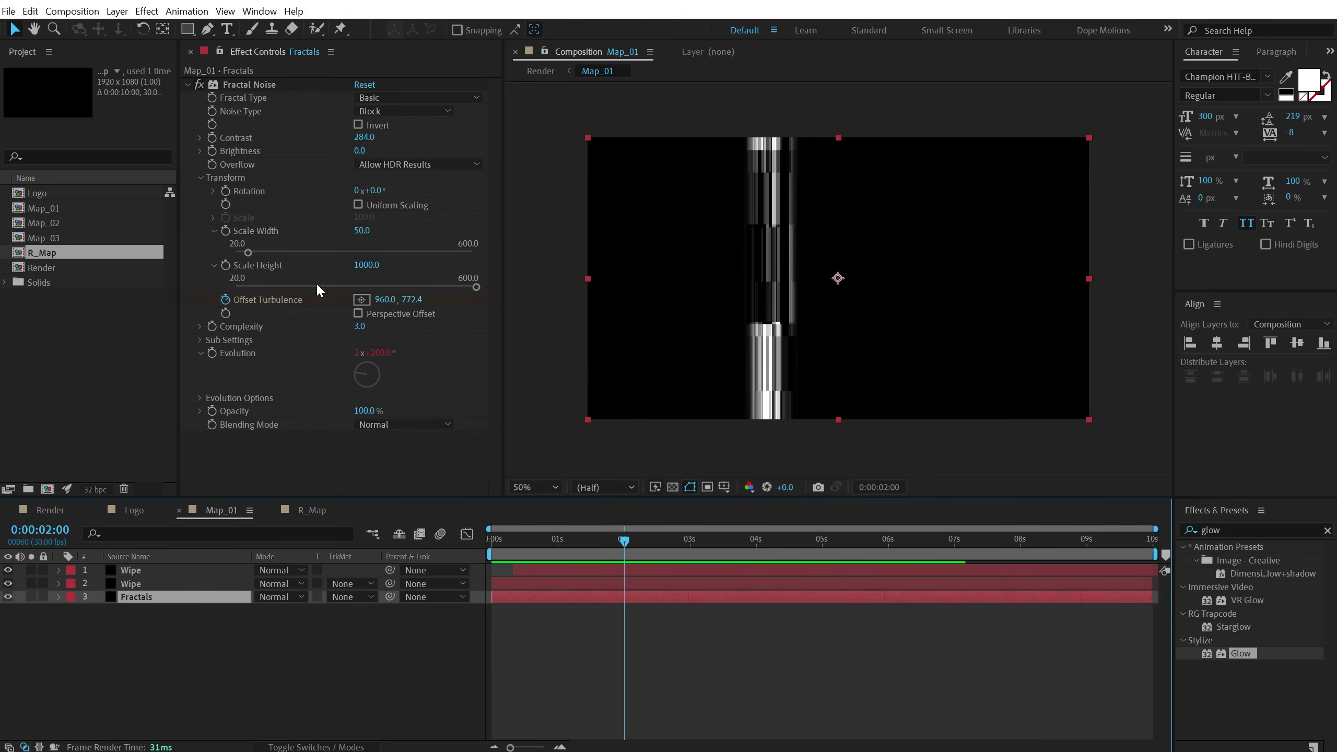
left_click_drag(361, 230, 546, 222)
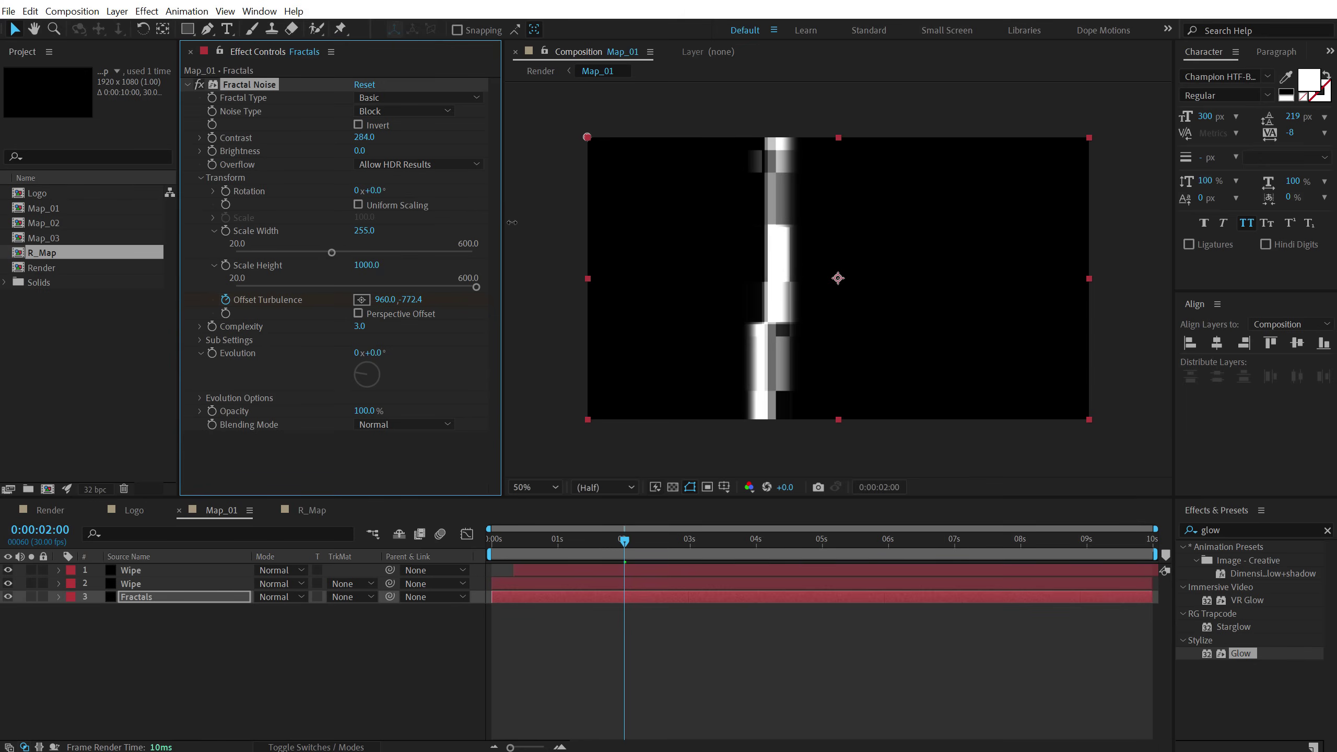
- Preview the bottom Logo layer on its own in Render, unsolo it, and scrub the full reveal to 0:00:05:14
left_click(50, 510)
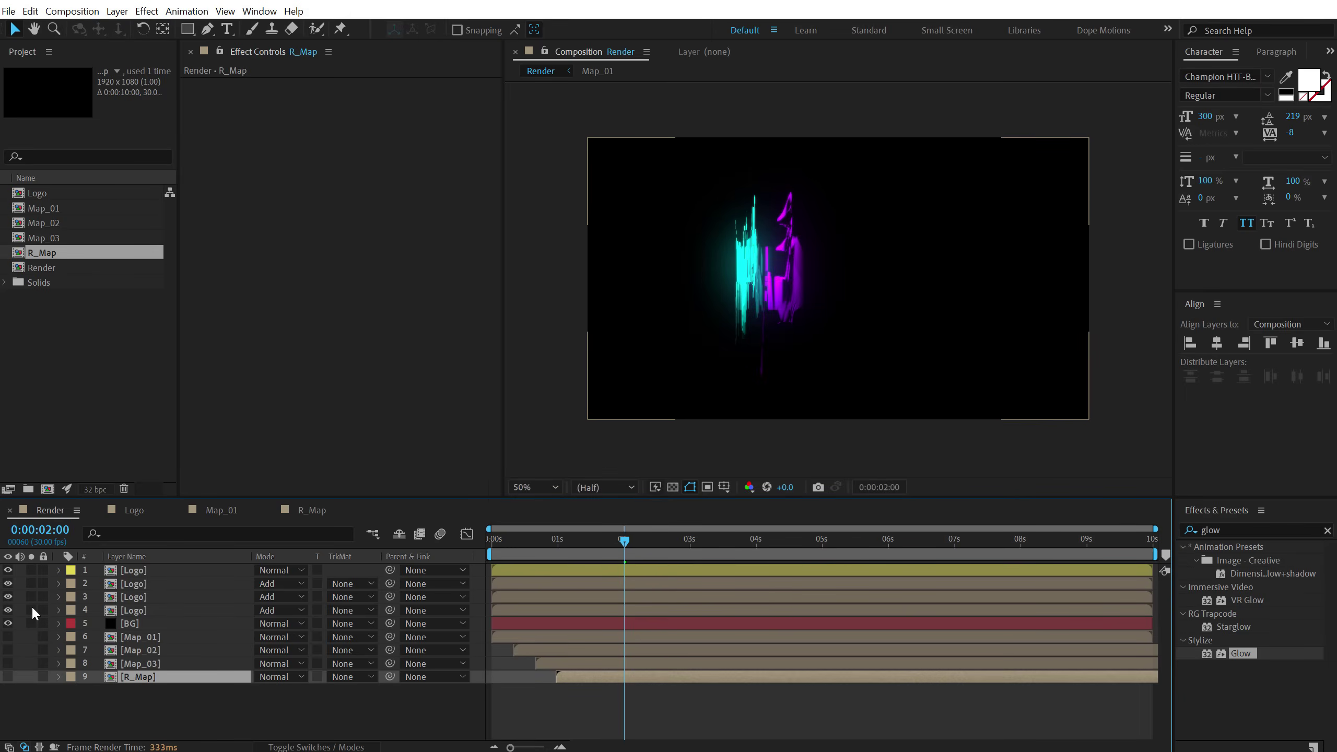
left_click(134, 610)
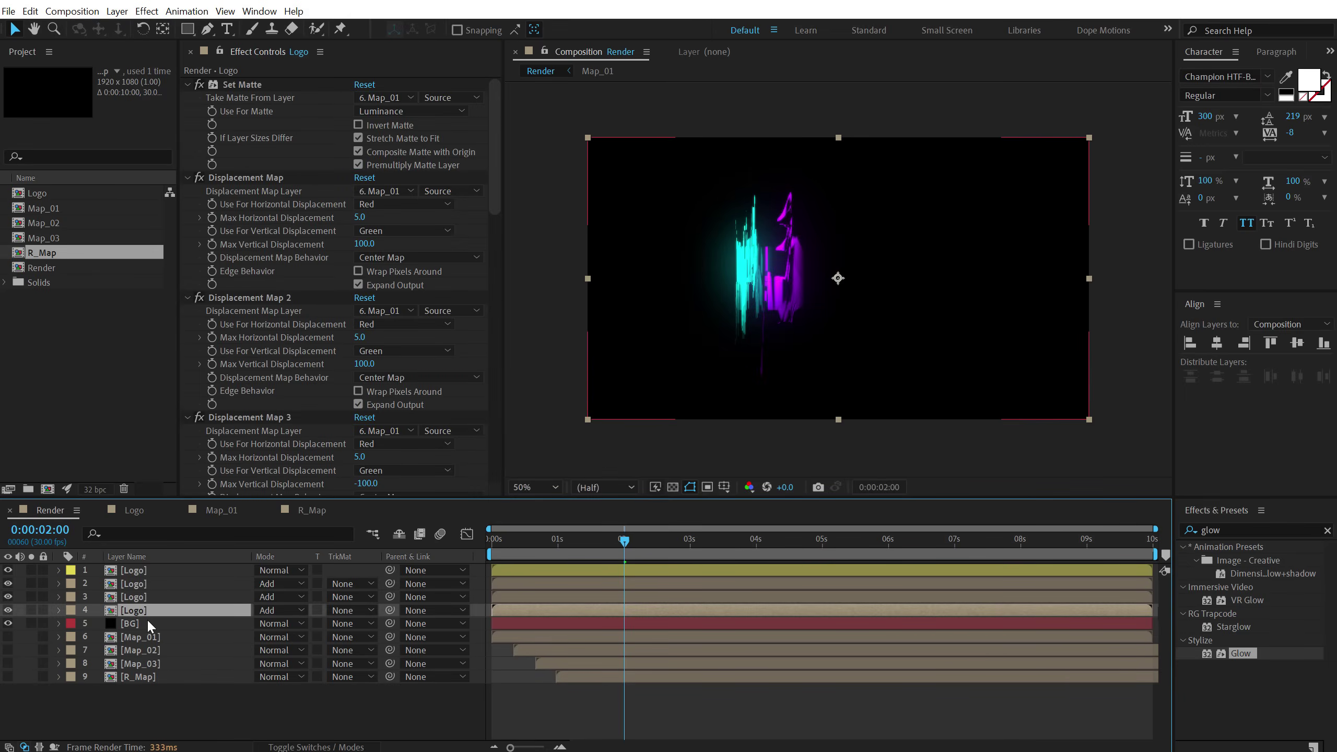
left_click(31, 609)
mouse_move(626, 541)
left_mouse_down()
mouse_move(716, 546)
mouse_move(621, 544)
left_mouse_up()
key("space")
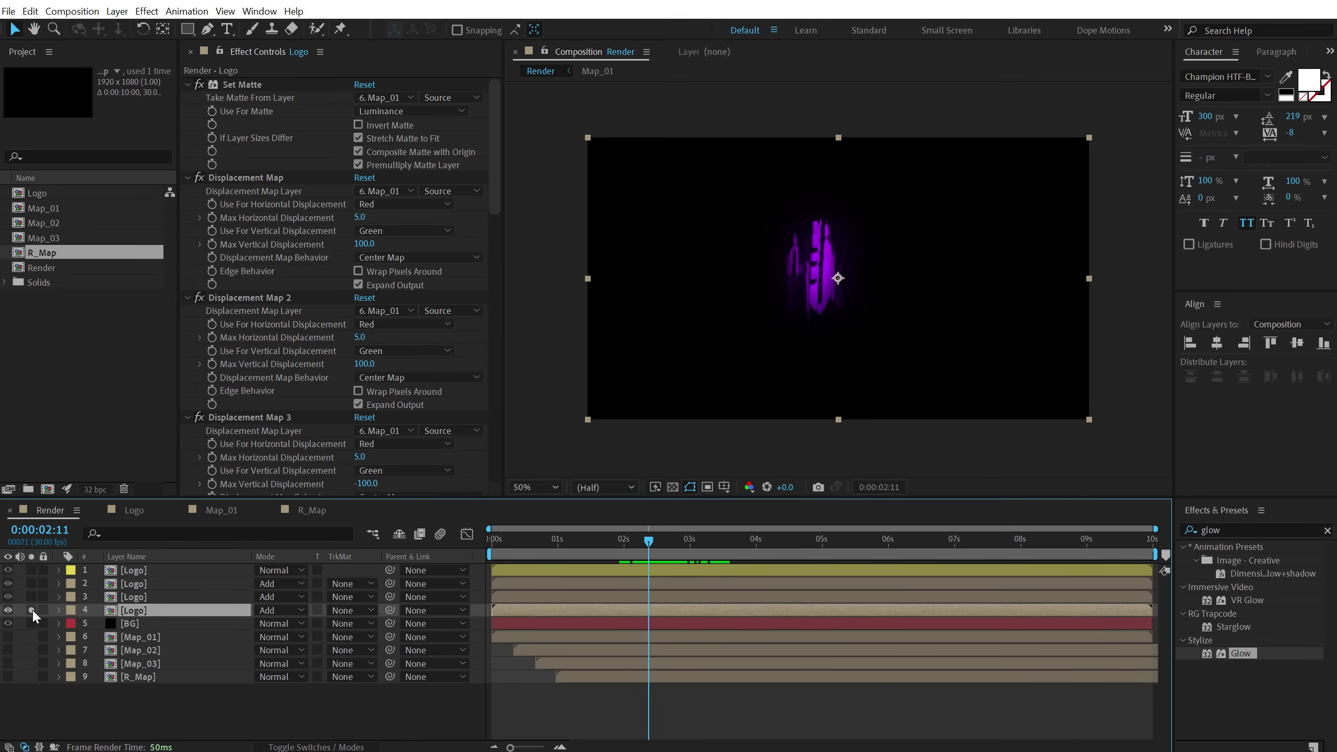
left_click(31, 609)
left_click_drag(633, 535, 662, 550)
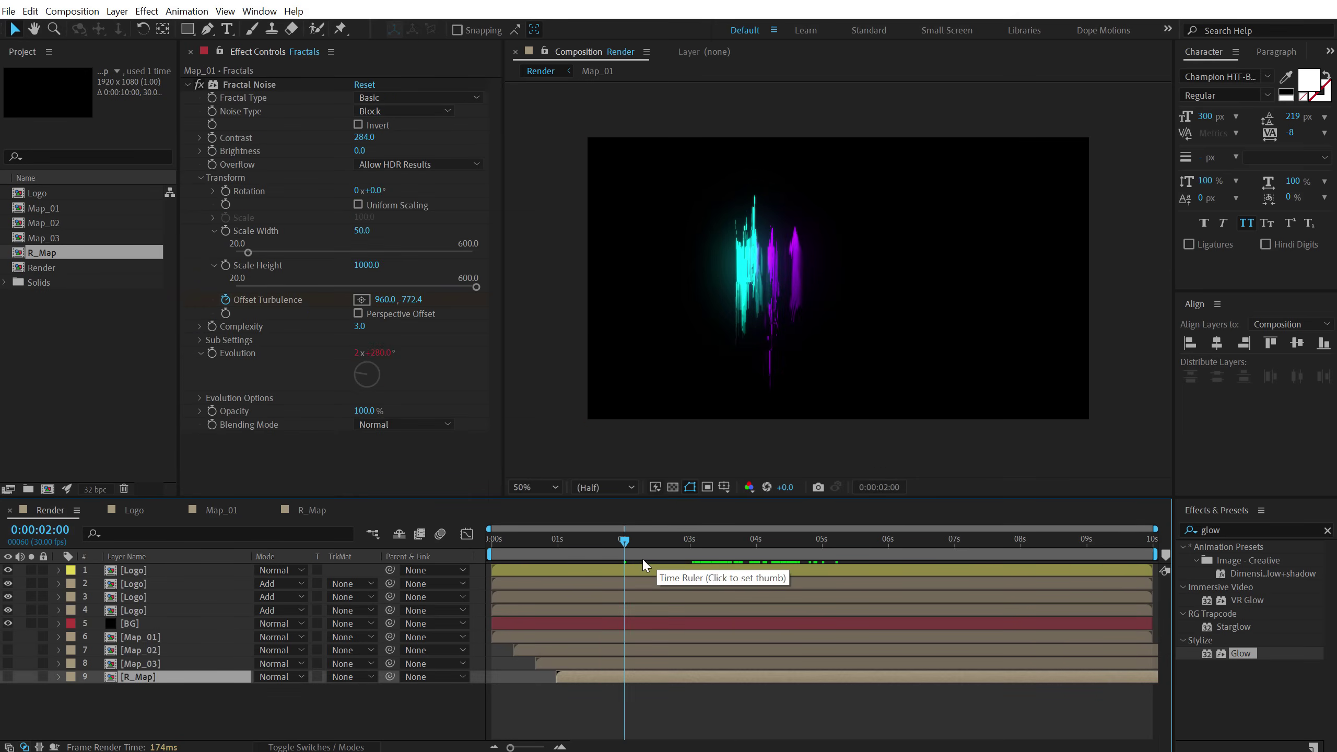
left_click_drag(636, 547, 853, 543)
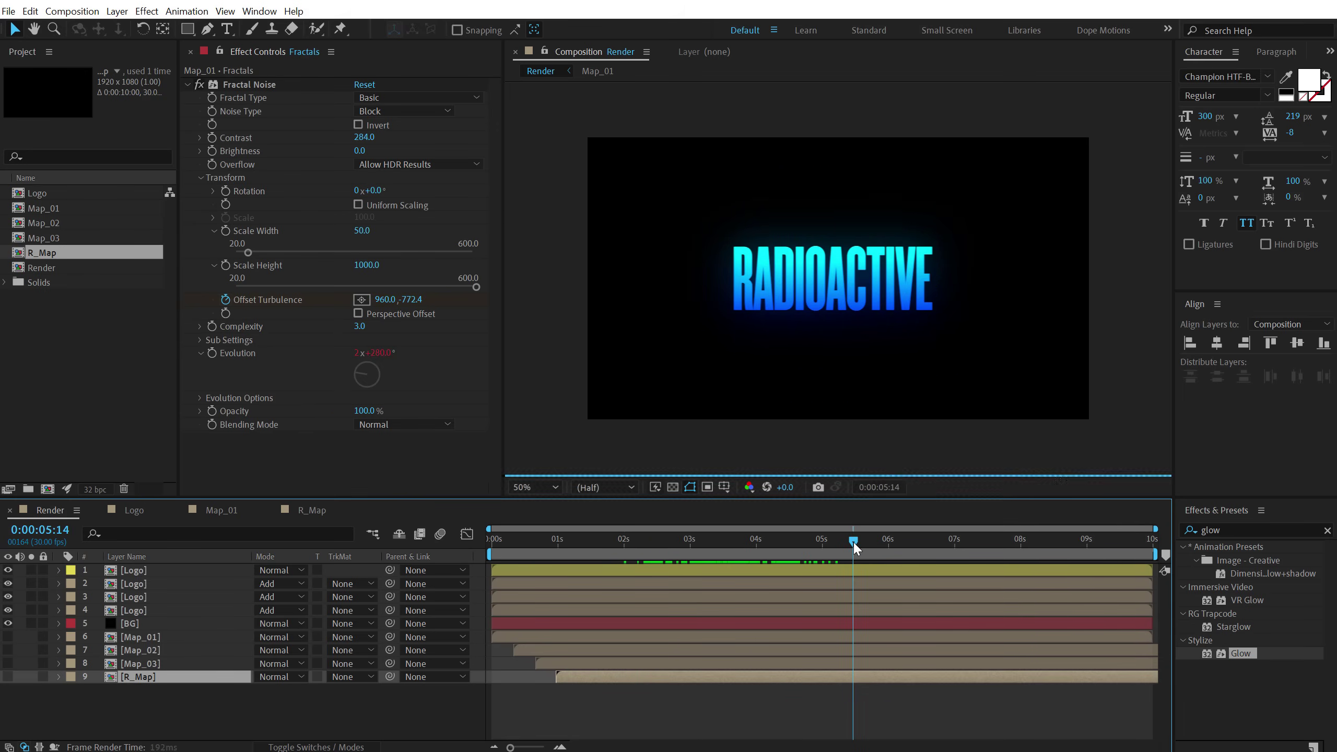
- Turn all four Logo layers in Render into 3D layers
left_click(211, 702)
left_click(139, 571)
left_click(140, 610, "shift")
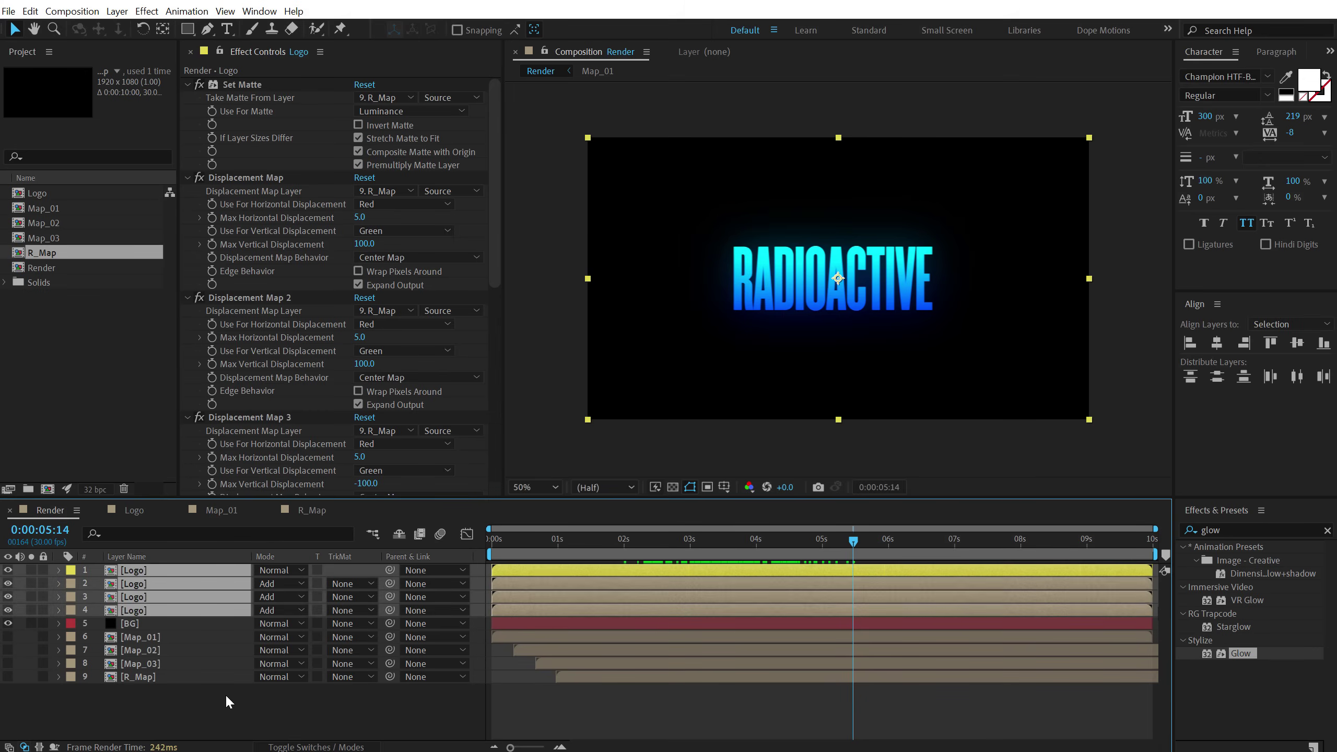
key("F4")
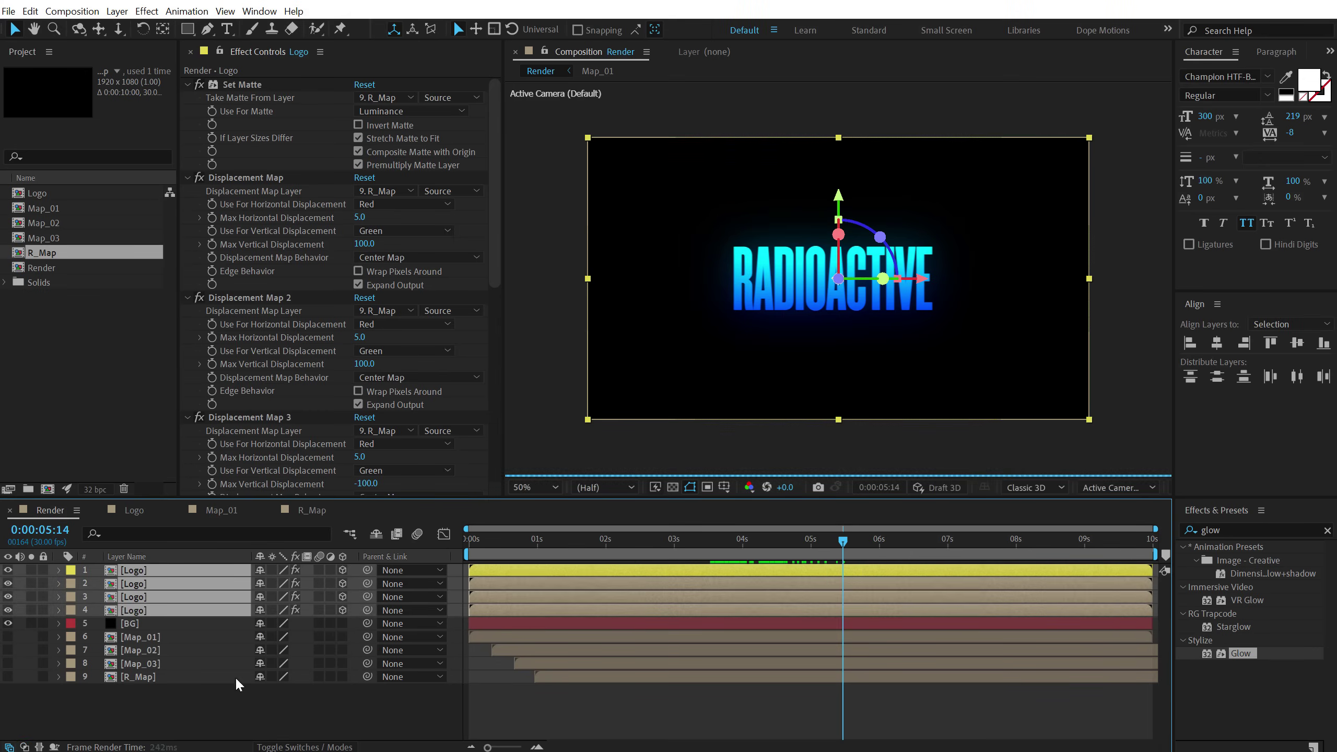
- Add a two-node camera to Render, choosing a lens preset for it
left_click(181, 712)
right_click(182, 712)
mouse_move(261, 554)
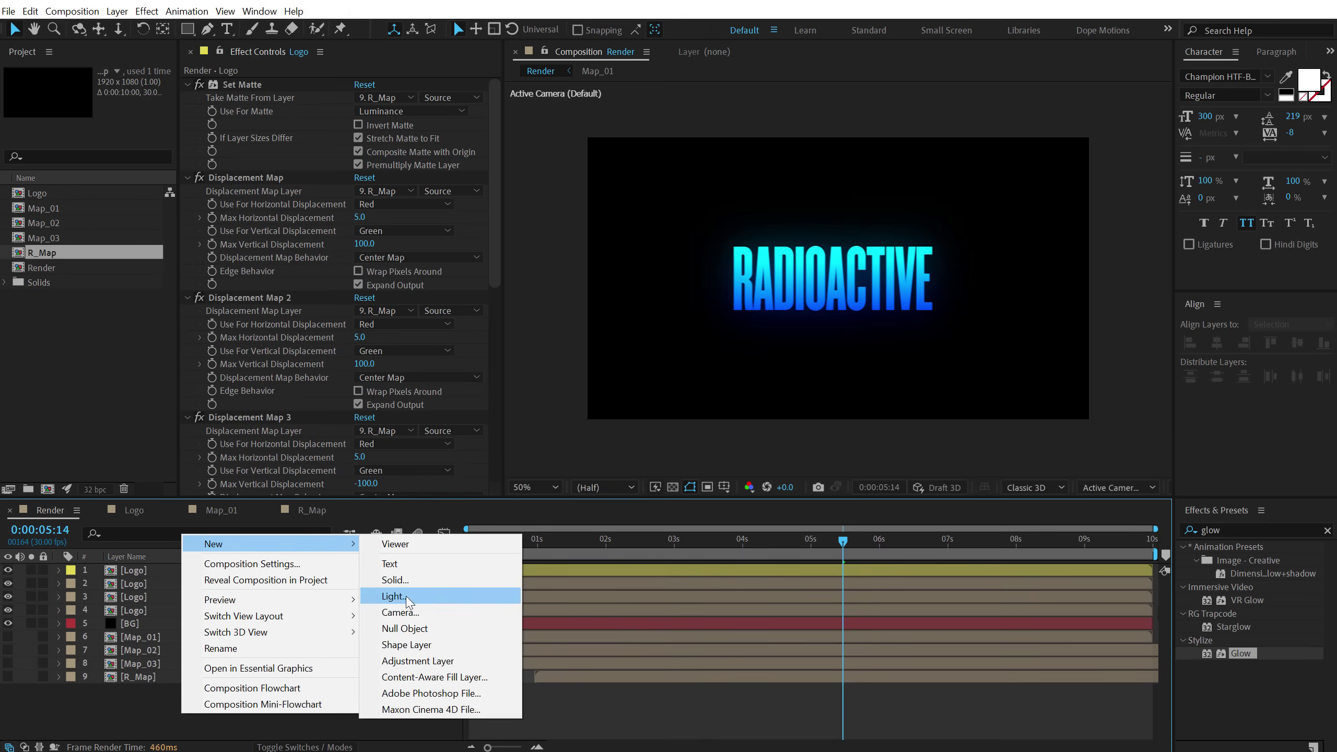
left_click(403, 617)
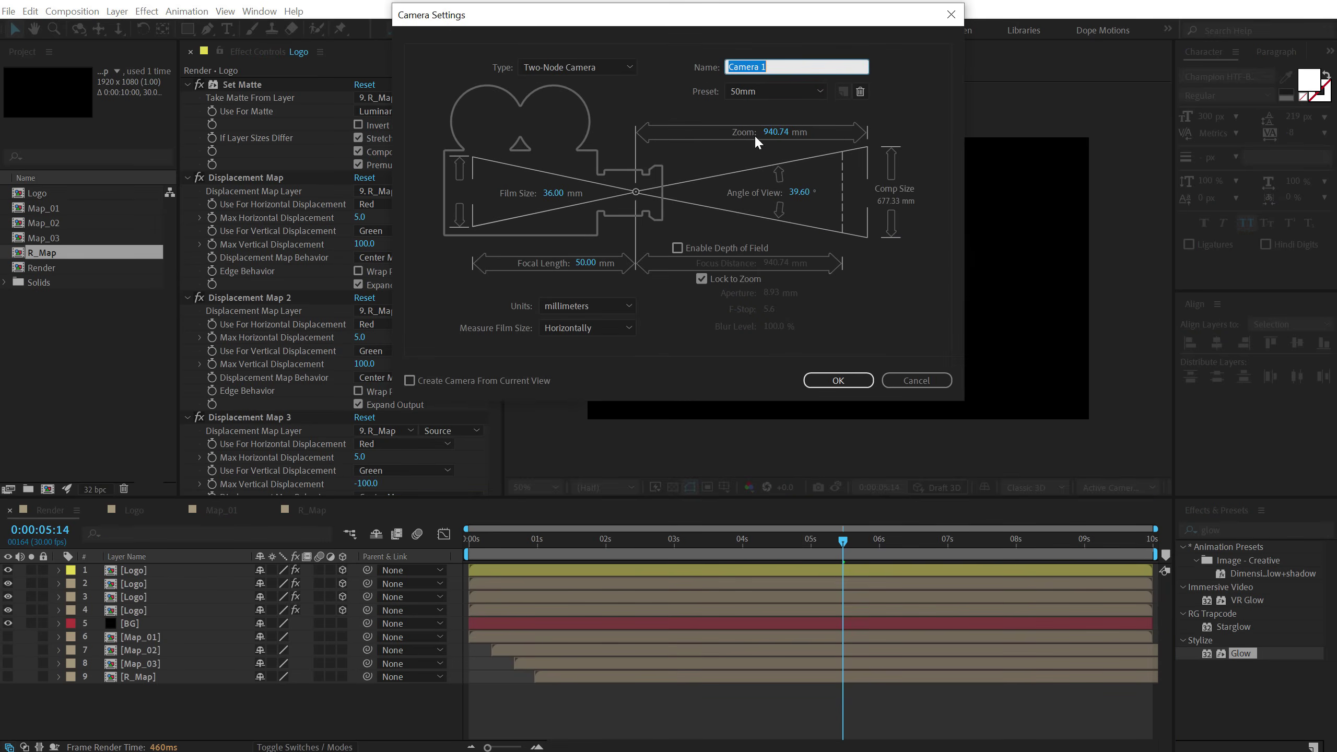
left_click(750, 91)
left_click(768, 210)
left_click(836, 380)
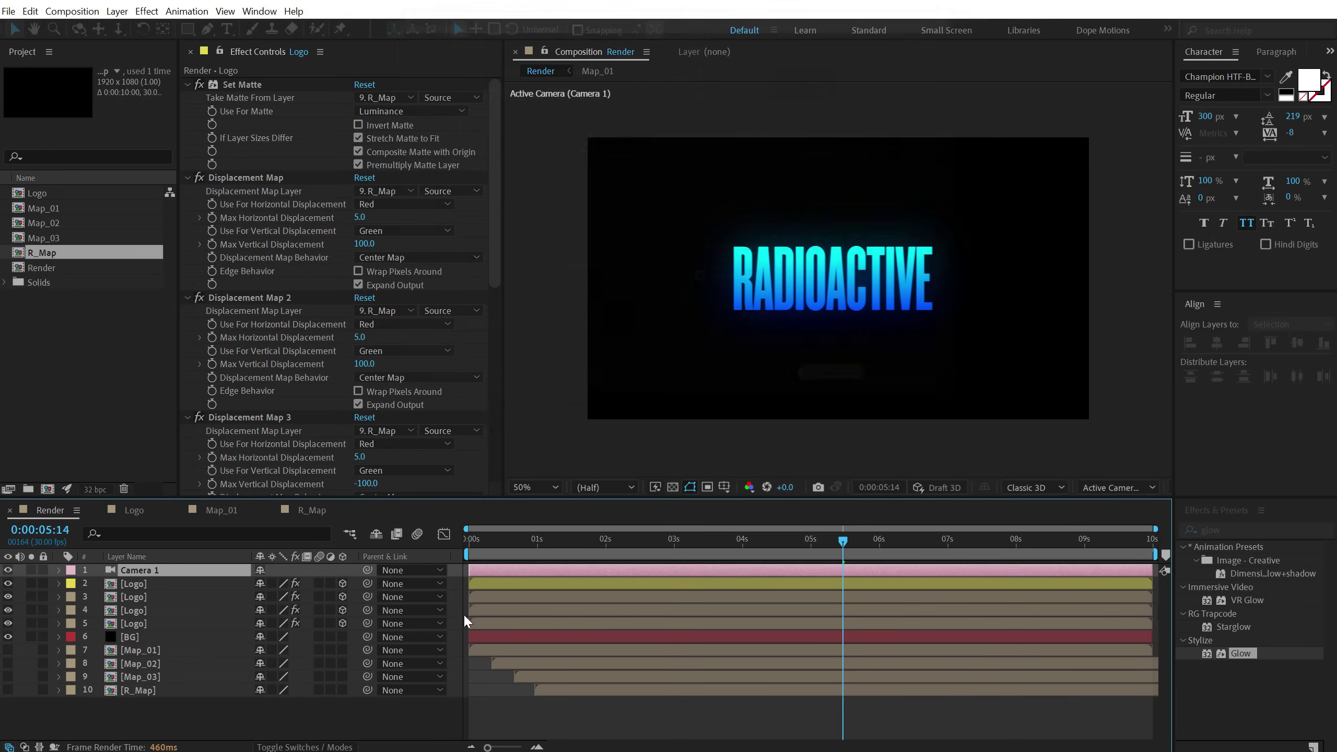
- Add a null object to Render, name it Cam Control, and make it a 3D layer
right_click(203, 705)
mouse_move(292, 537)
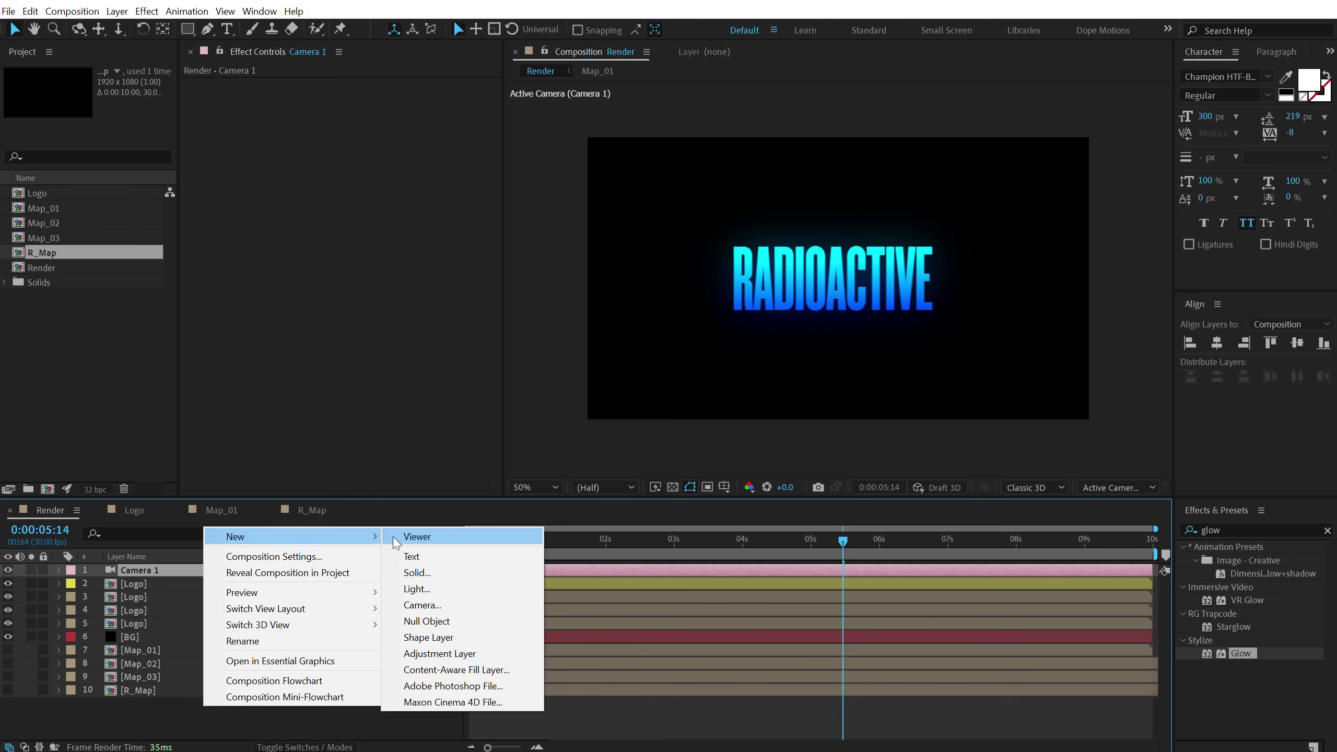
left_click(447, 618)
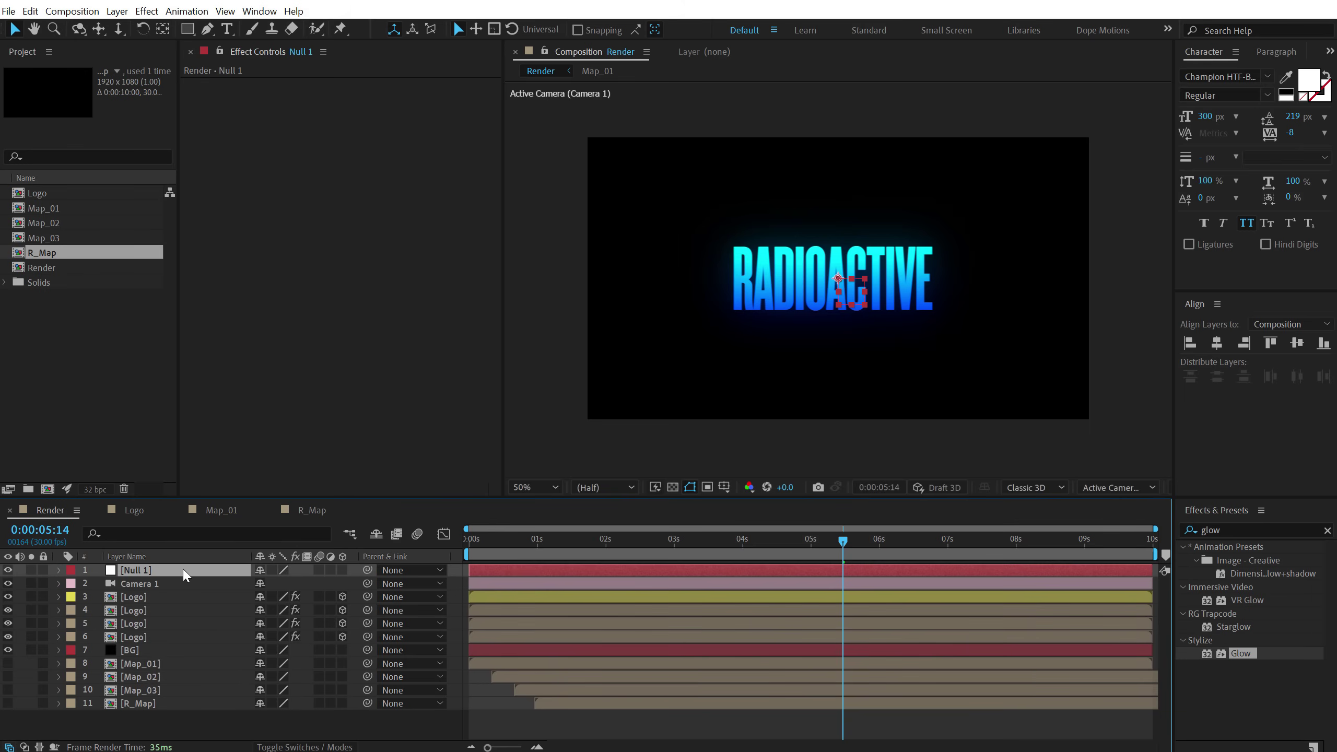
key("Return")
type("Cam")
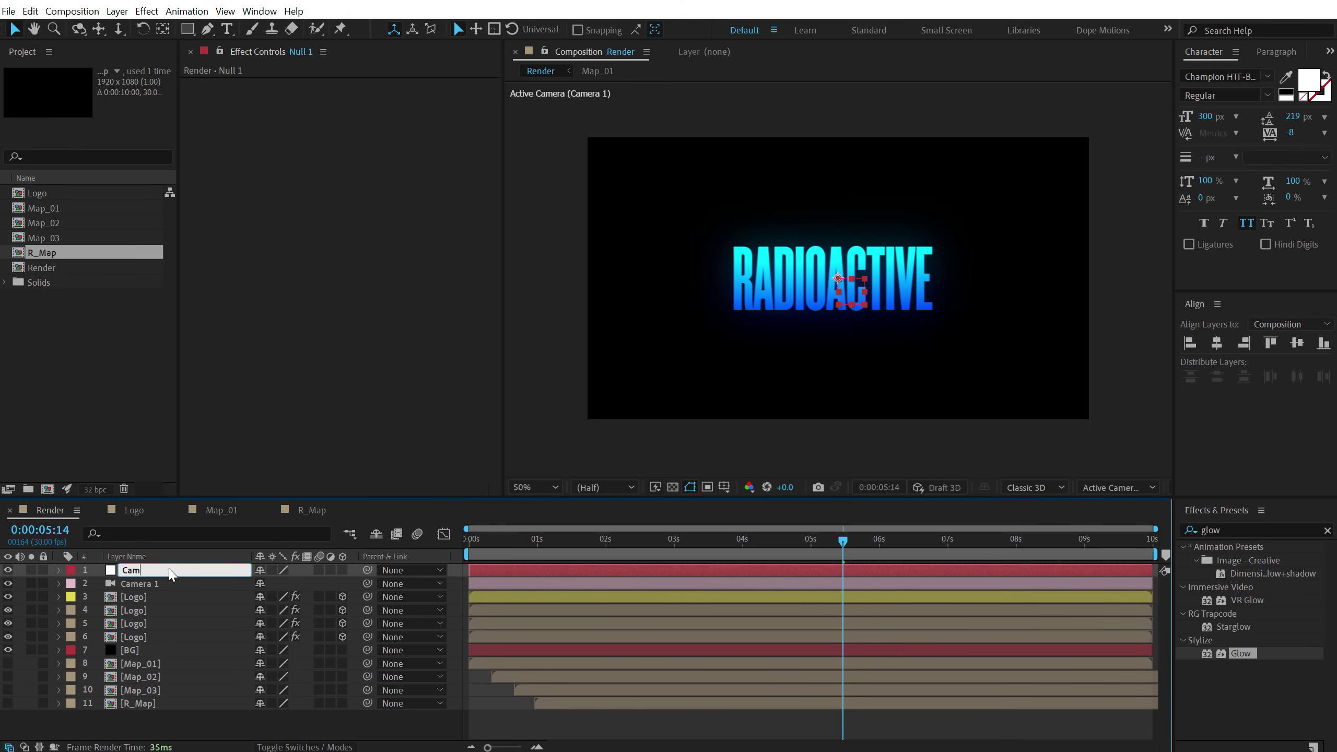
type(" Control")
key("Return")
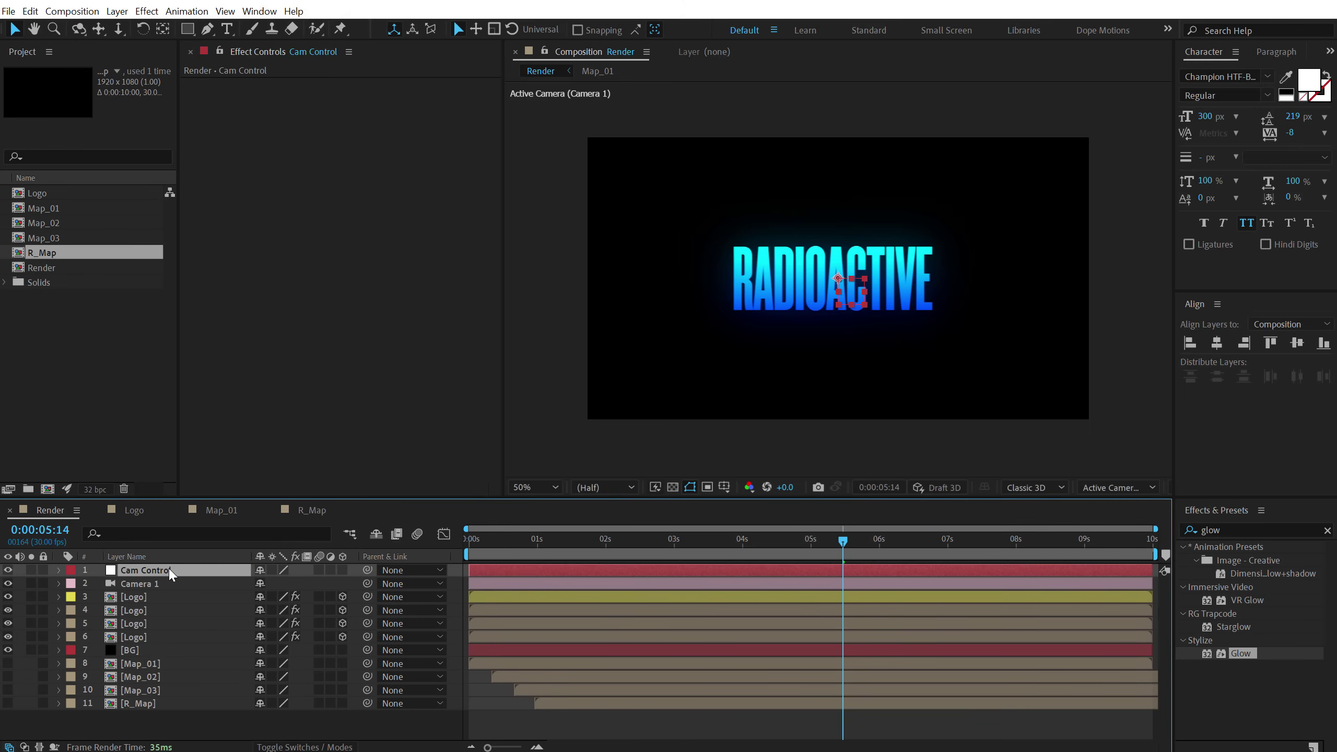
left_click(342, 570)
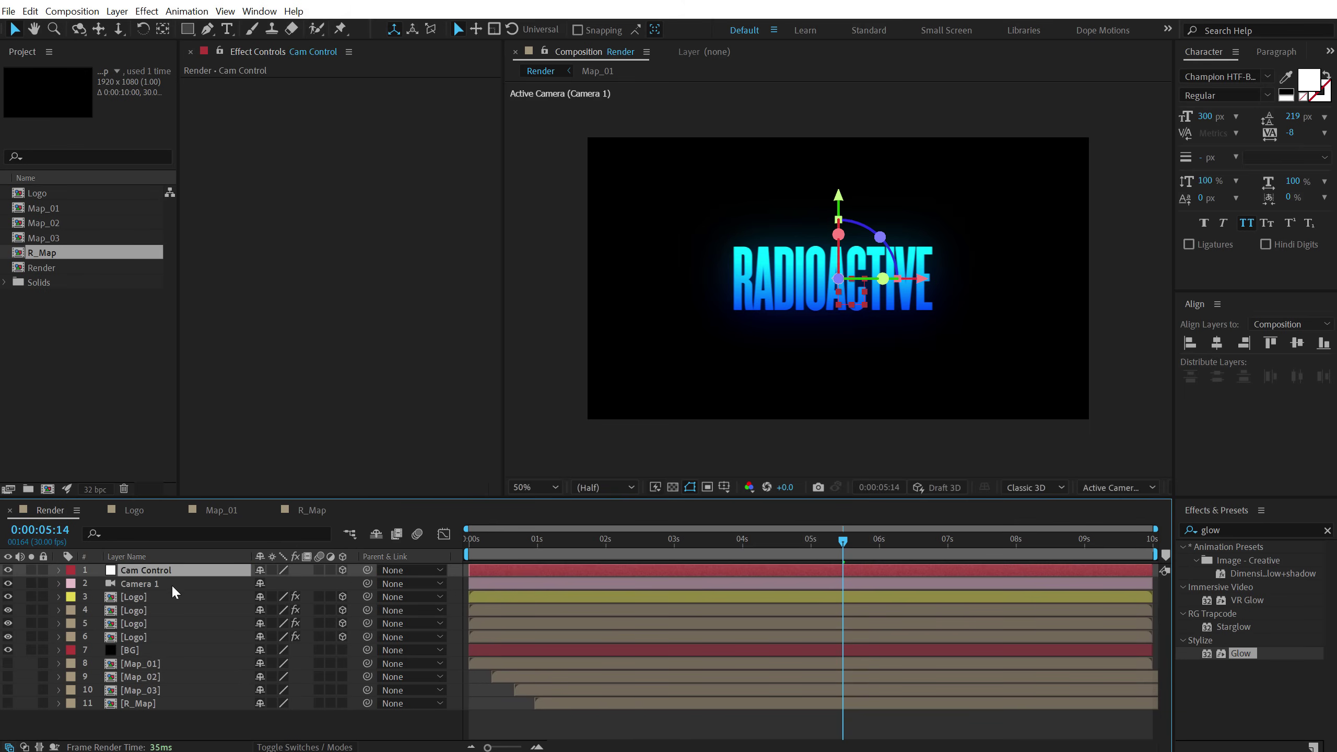
- Parent Camera 1 to Cam Control, reveal the null's rotation properties, and hide the null
left_click(139, 583)
left_click_drag(155, 589, 149, 574)
key("r")
left_click(8, 570)
- Keyframe Cam Control's Y Rotation at 90° at 0:00:01:11 and 0° at 0:00:06:00
left_click_drag(609, 546, 563, 546)
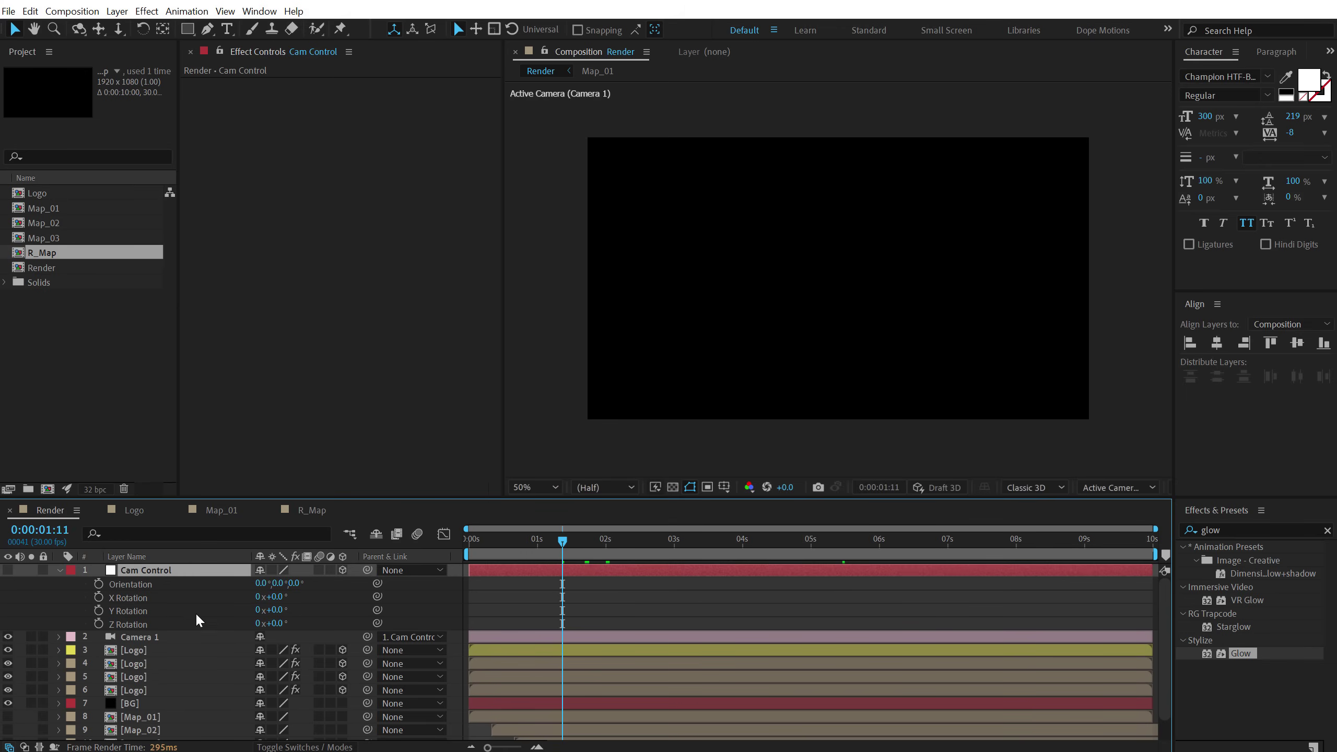
left_click(97, 611)
left_click(278, 611)
type("90")
left_click(508, 579)
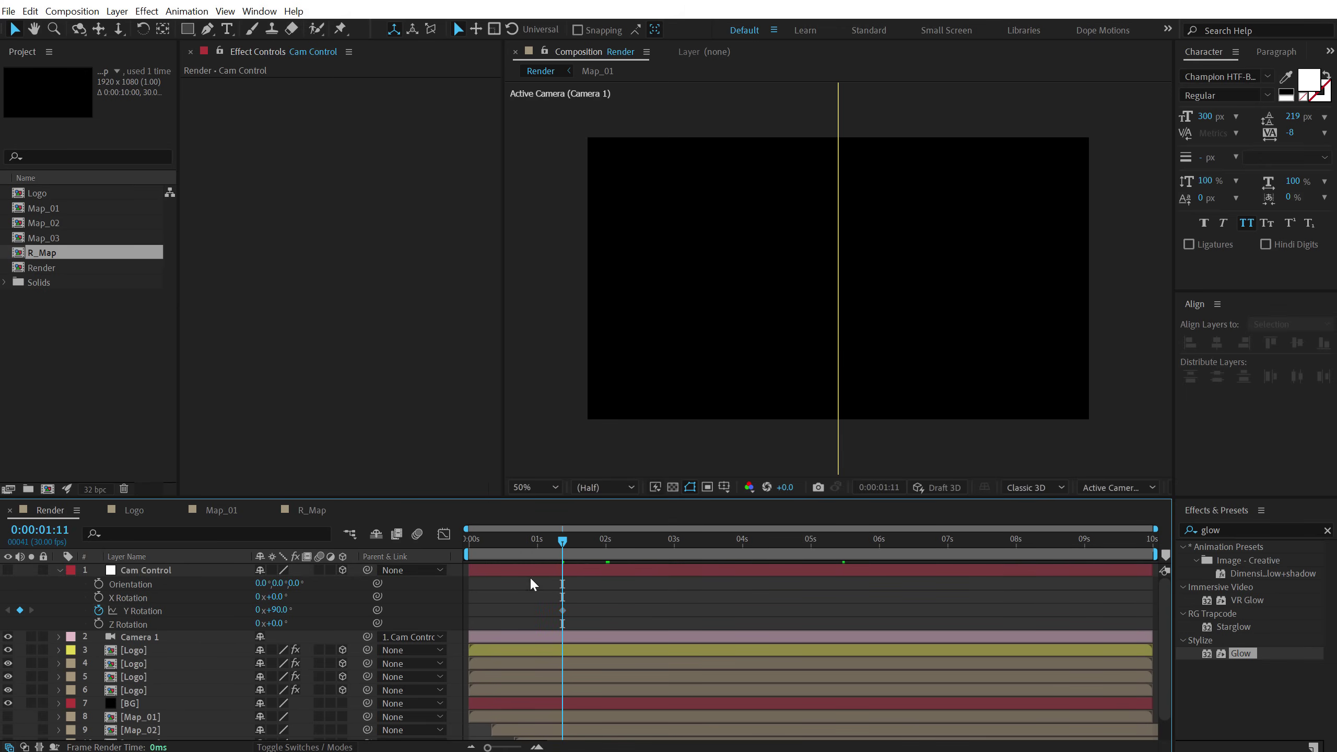
left_click_drag(763, 544, 880, 550)
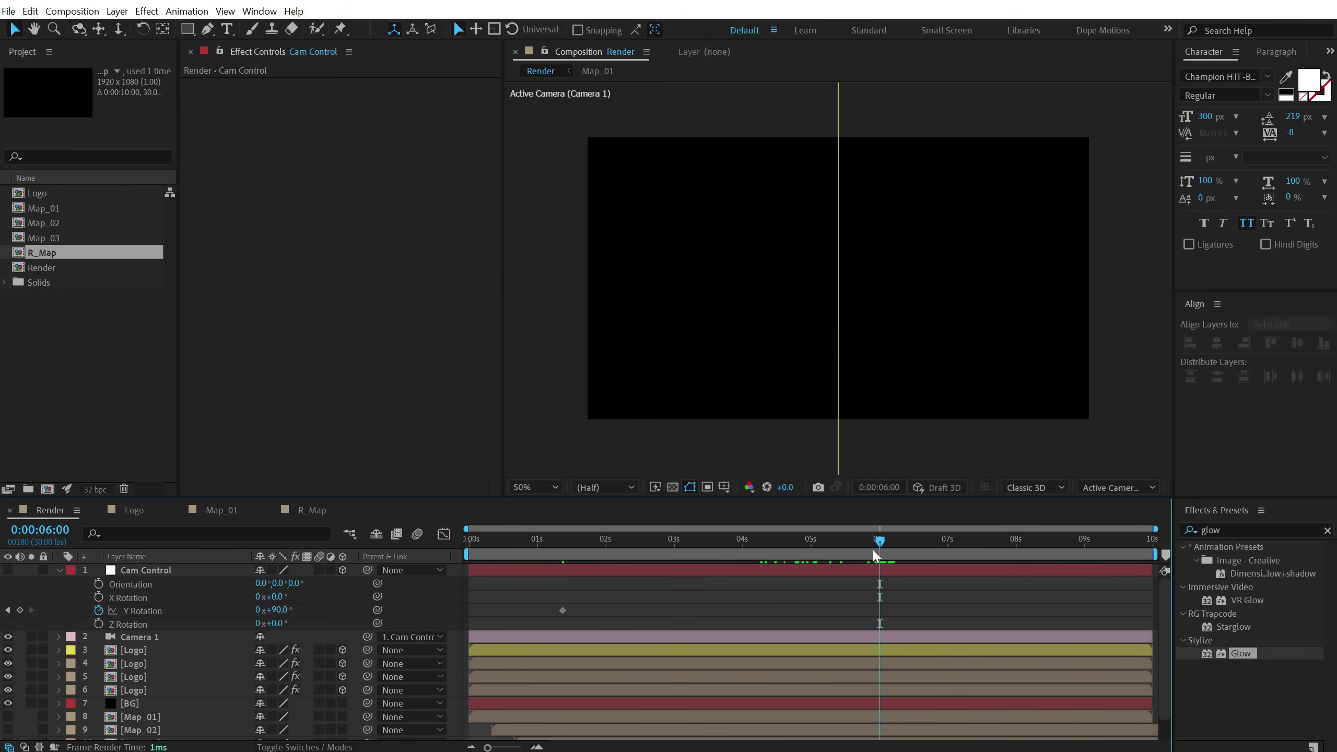
left_click(282, 610)
type("0")
key("Return")
- Apply Easy Ease to both of Cam Control's Y Rotation keyframes
left_click_drag(910, 600, 572, 632)
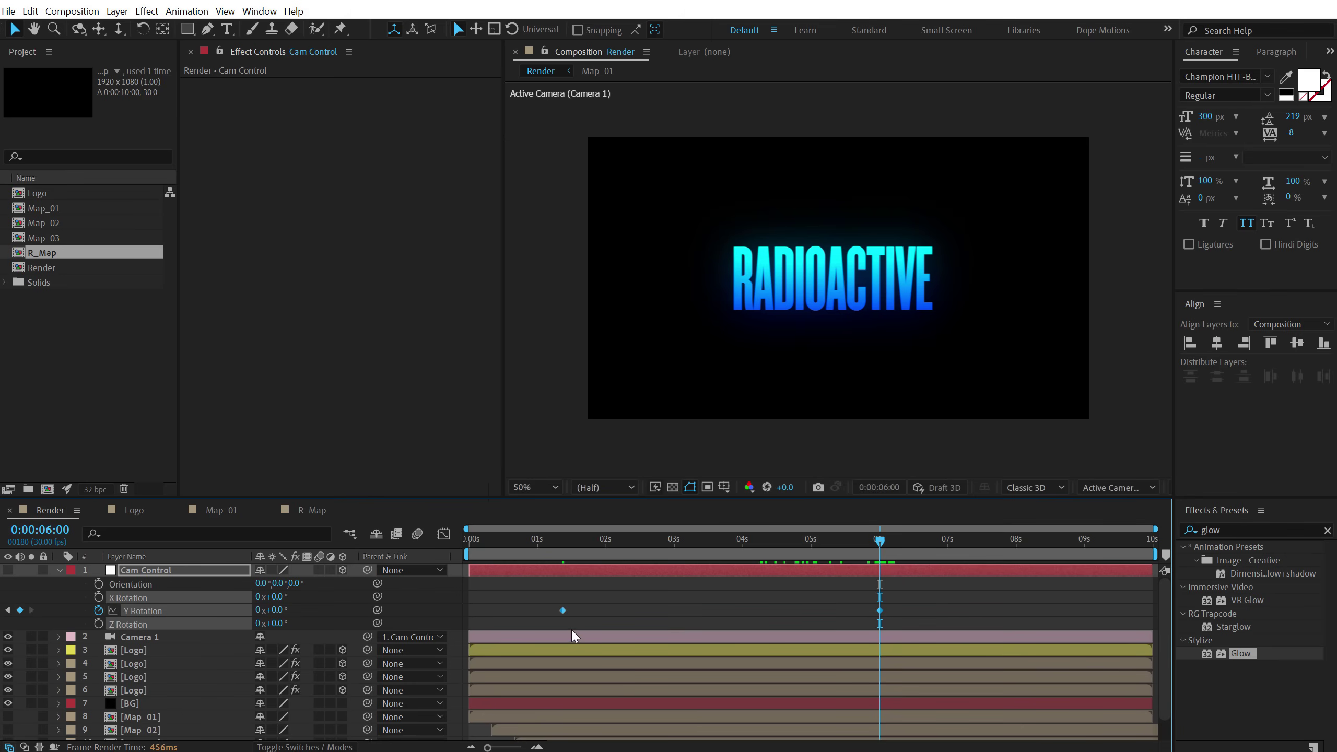
right_click(881, 609)
mouse_move(1006, 600)
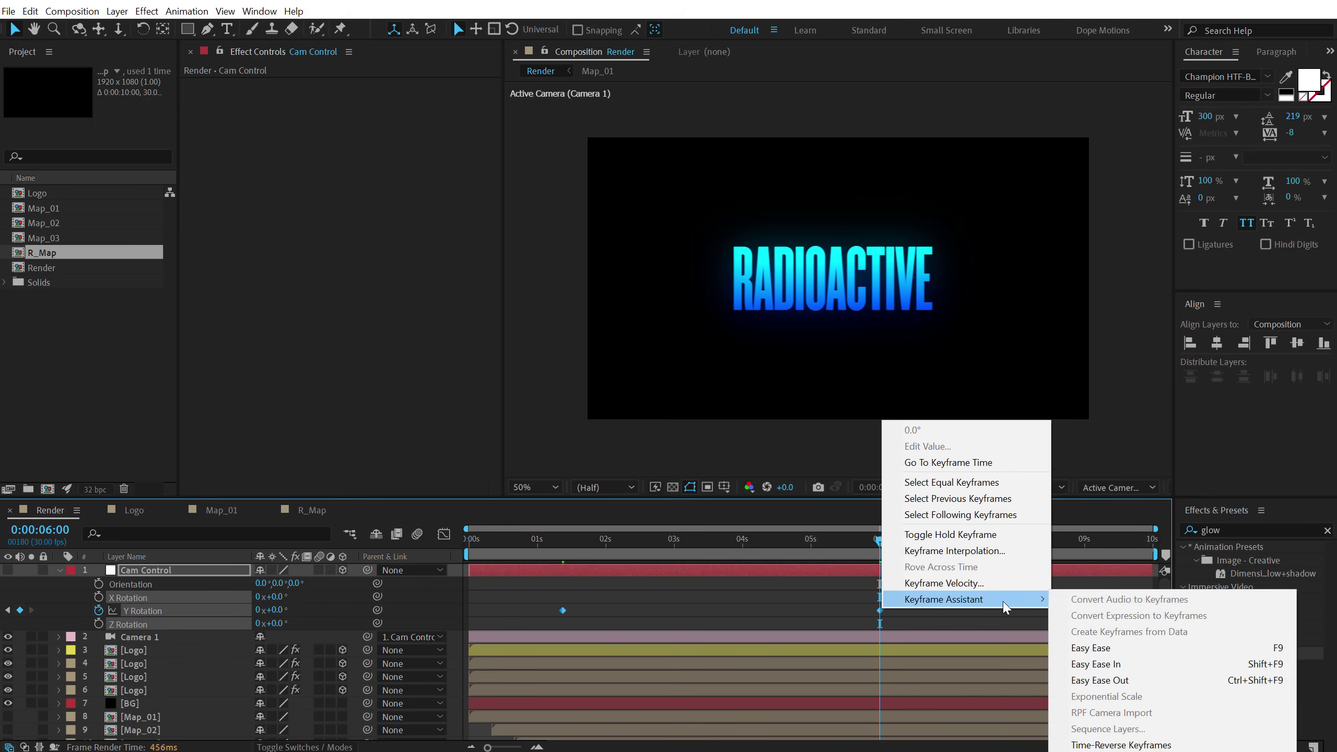
left_click(1104, 653)
- Reshape the Y Rotation speed graph to peak early with a long ease-out, and preview from 0:00:01:07
left_click(444, 534)
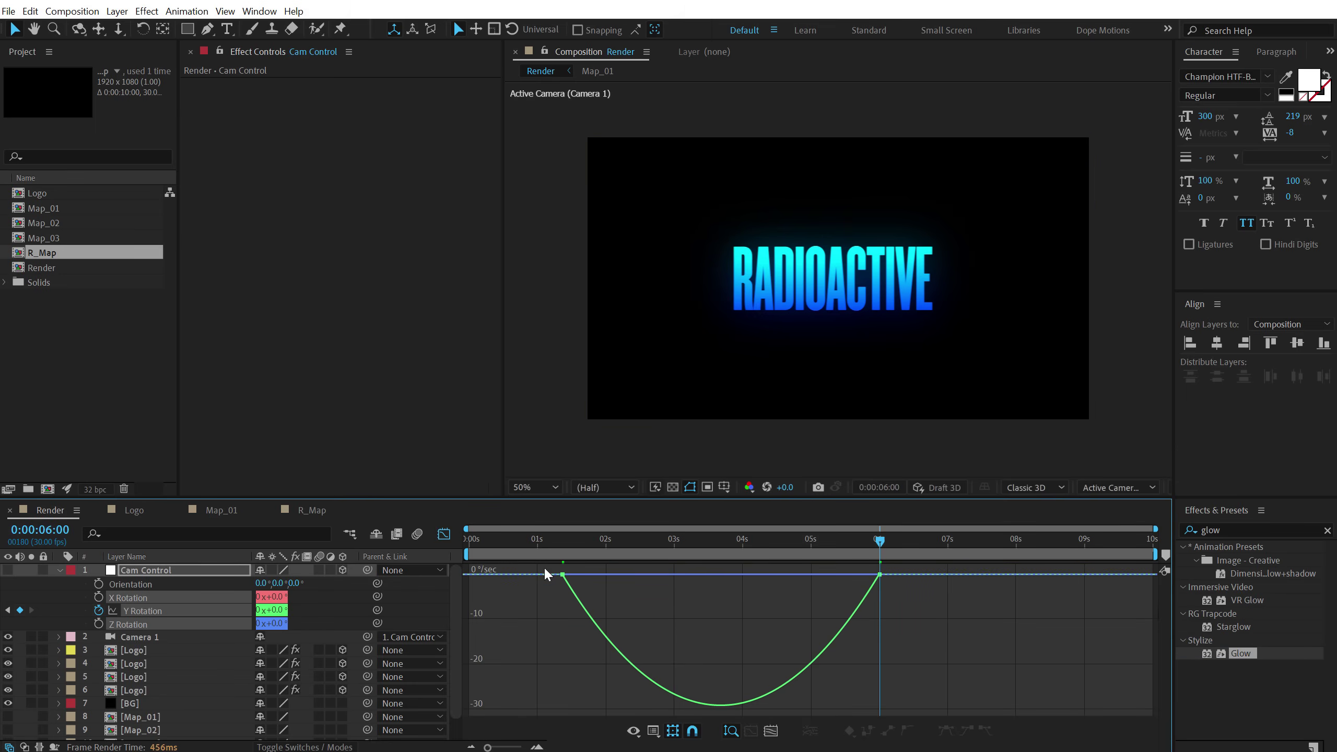
right_click(921, 606)
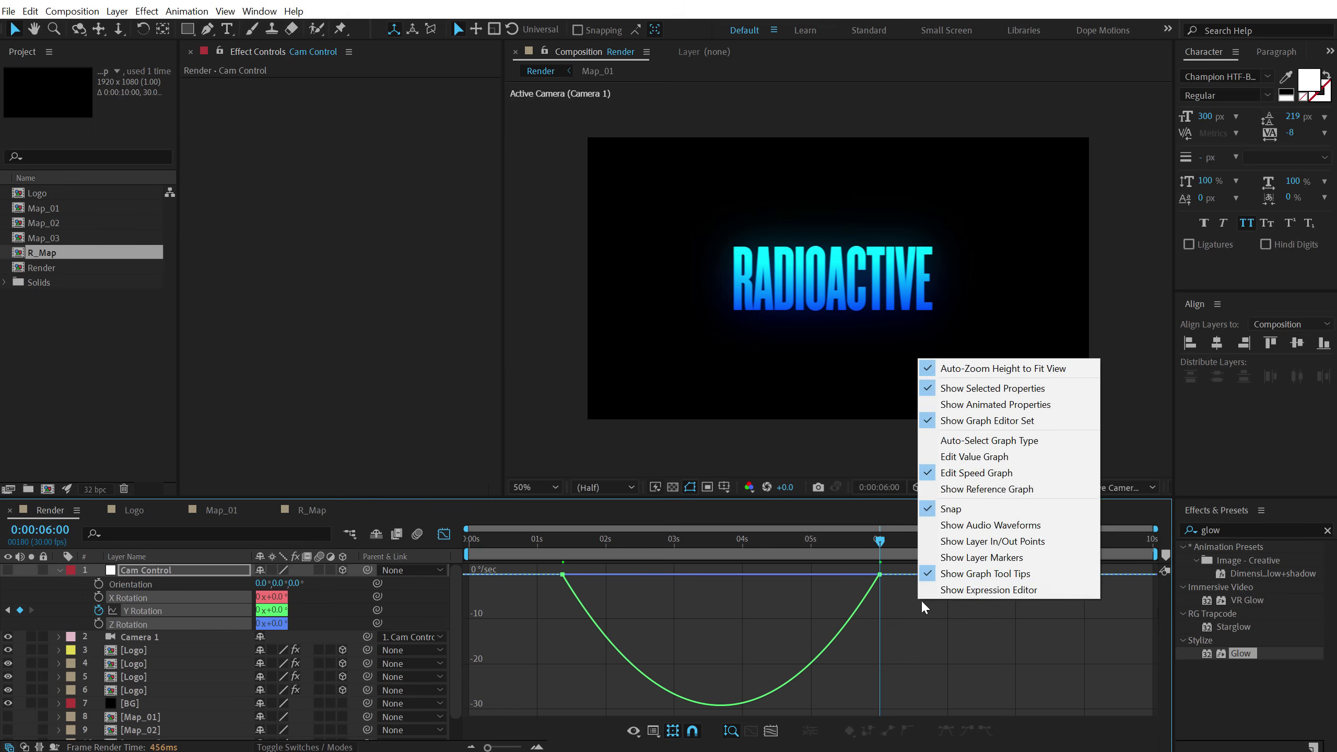
left_click(1019, 475)
left_click_drag(904, 597, 721, 574)
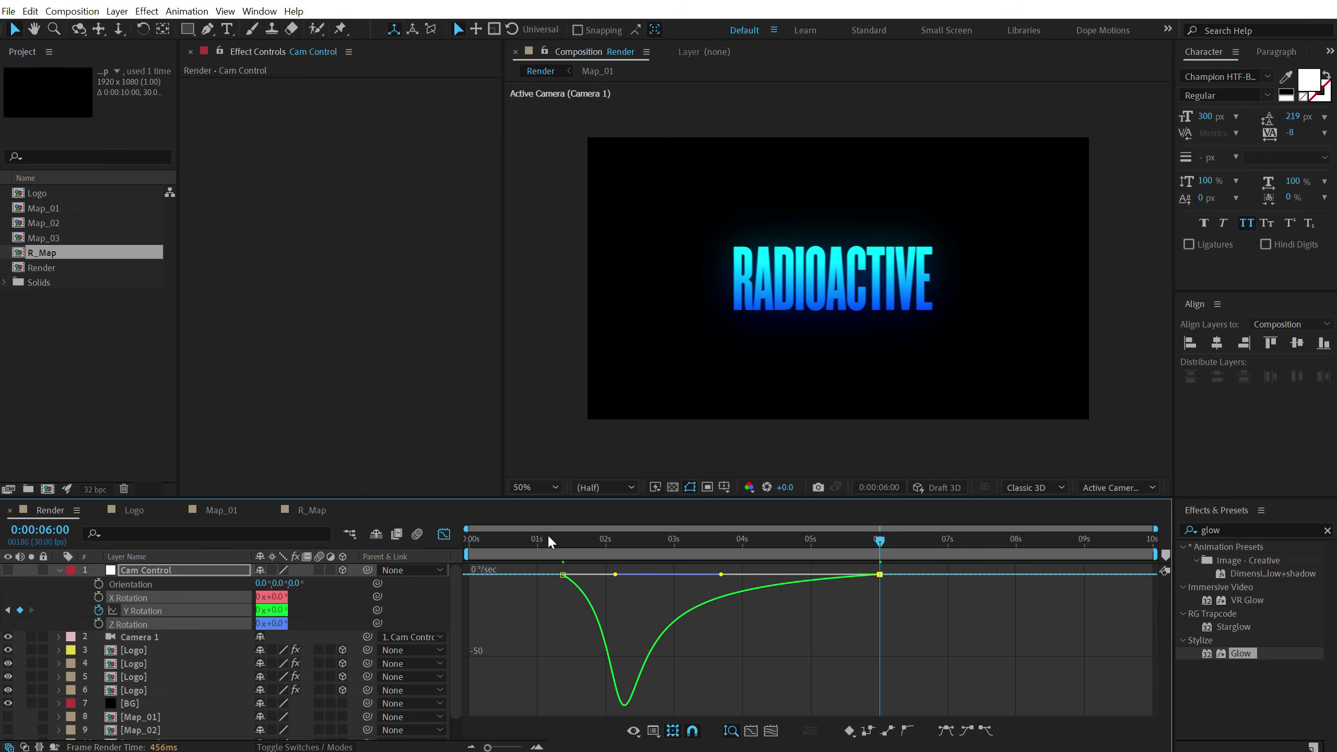
left_click(553, 540)
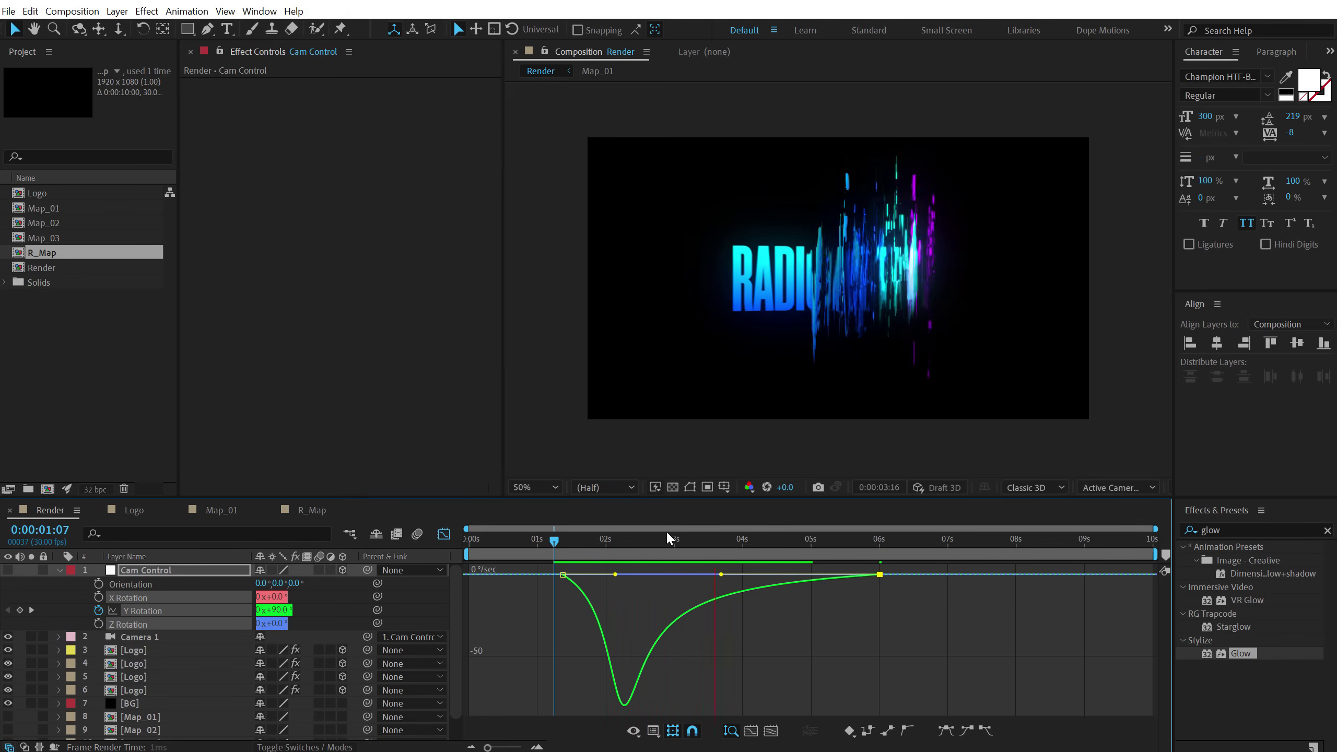
left_click_drag(839, 549, 765, 543)
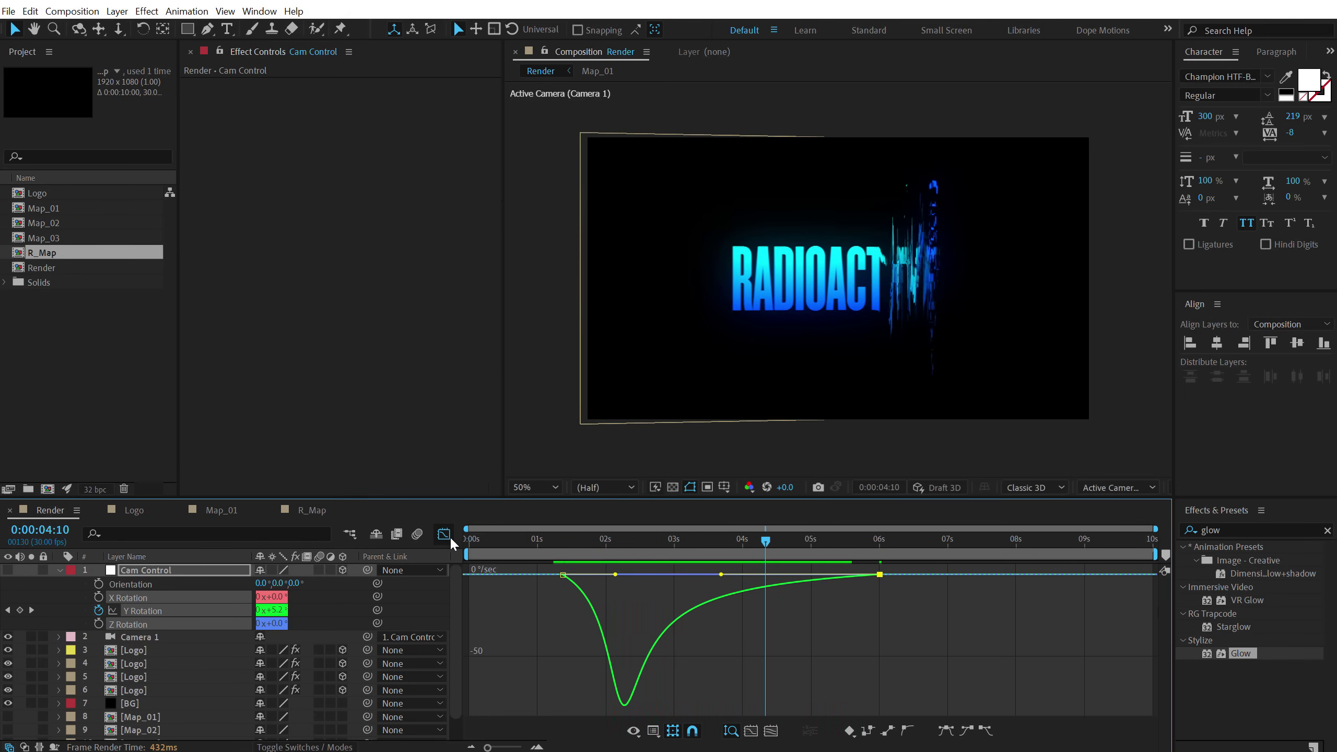
- Add a 100% Scale keyframe to Cam Control at 0:00:00:29 and move the time to 0:00:07:00
left_click(130, 575)
key("s")
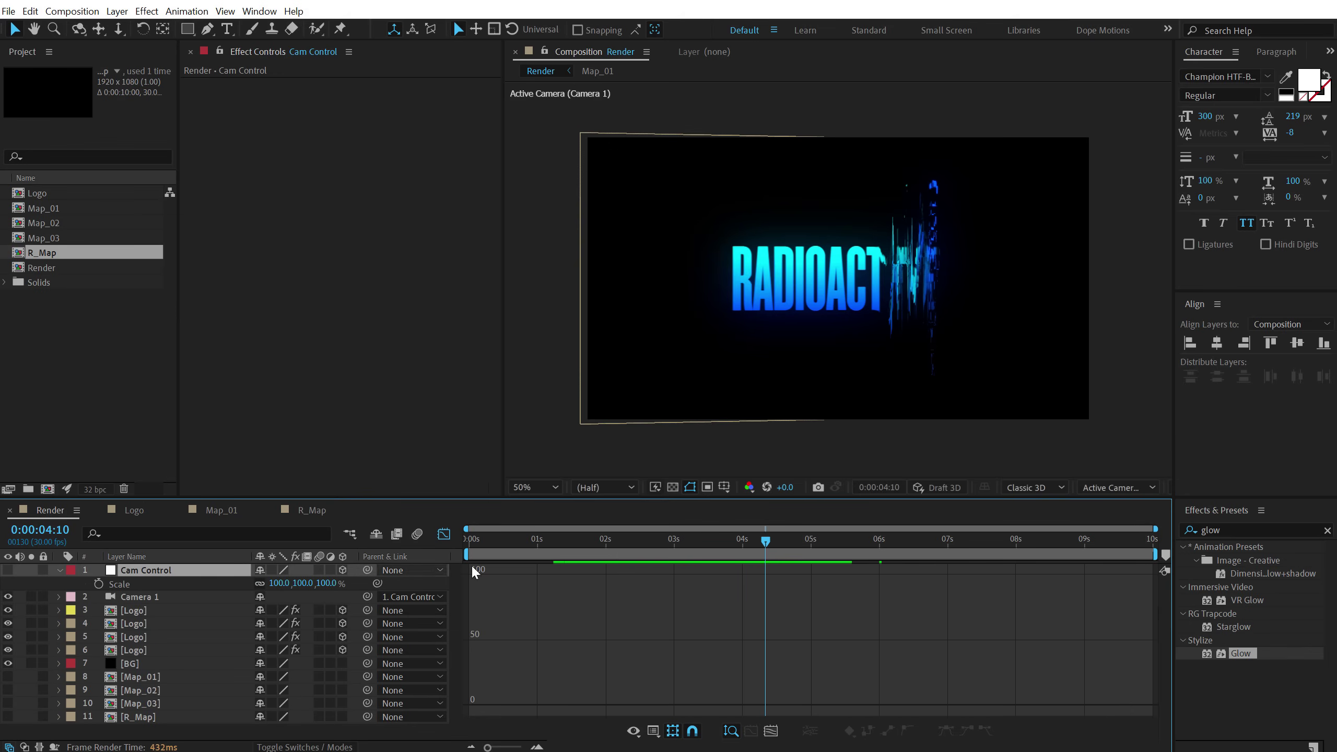
left_click_drag(522, 549, 536, 549)
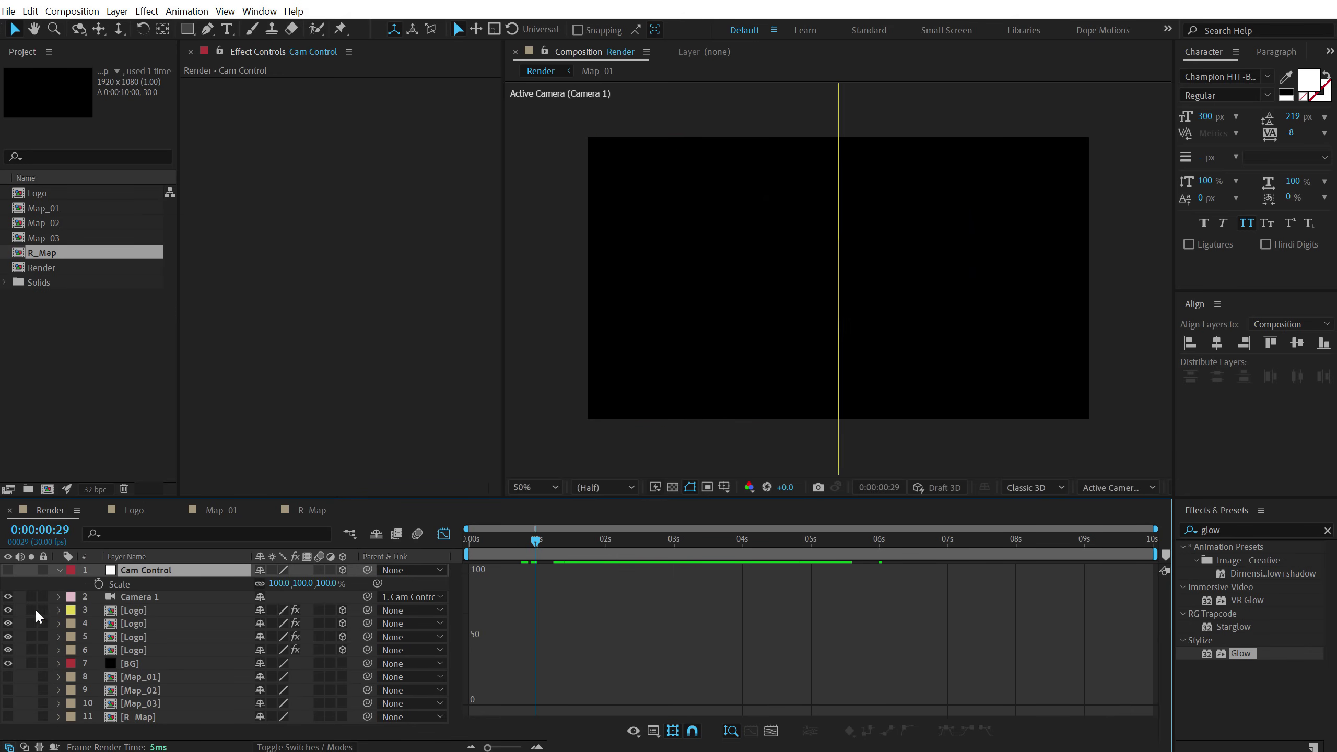
left_click(98, 583)
left_click_drag(842, 545, 948, 547)
- Try a Scale of 90% on Cam Control at 0:00:07:00
left_click(321, 582)
type("81")
key("Return")
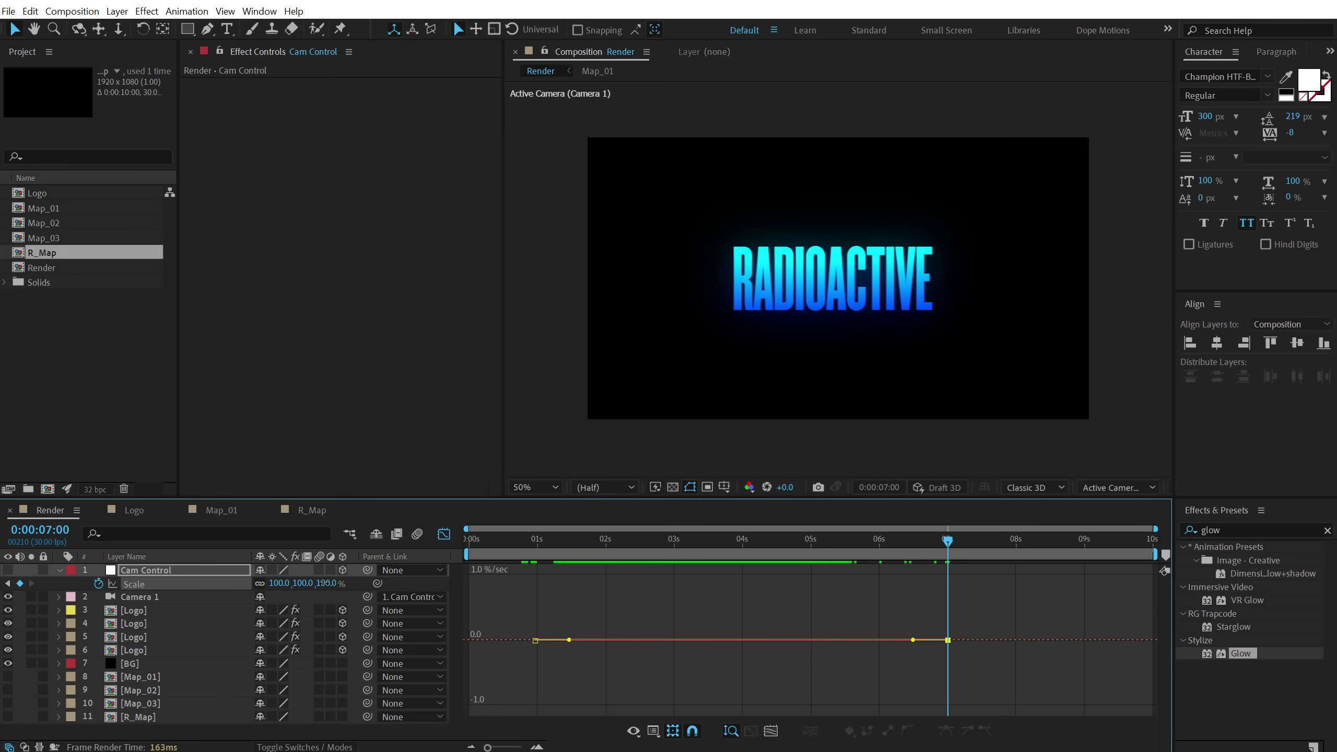
left_click_drag(321, 583, 316, 579)
- Set Cam Control's Scale to 110% at 0:00:07:00, close the graph view, and scrub to check the camera move
left_click(316, 579)
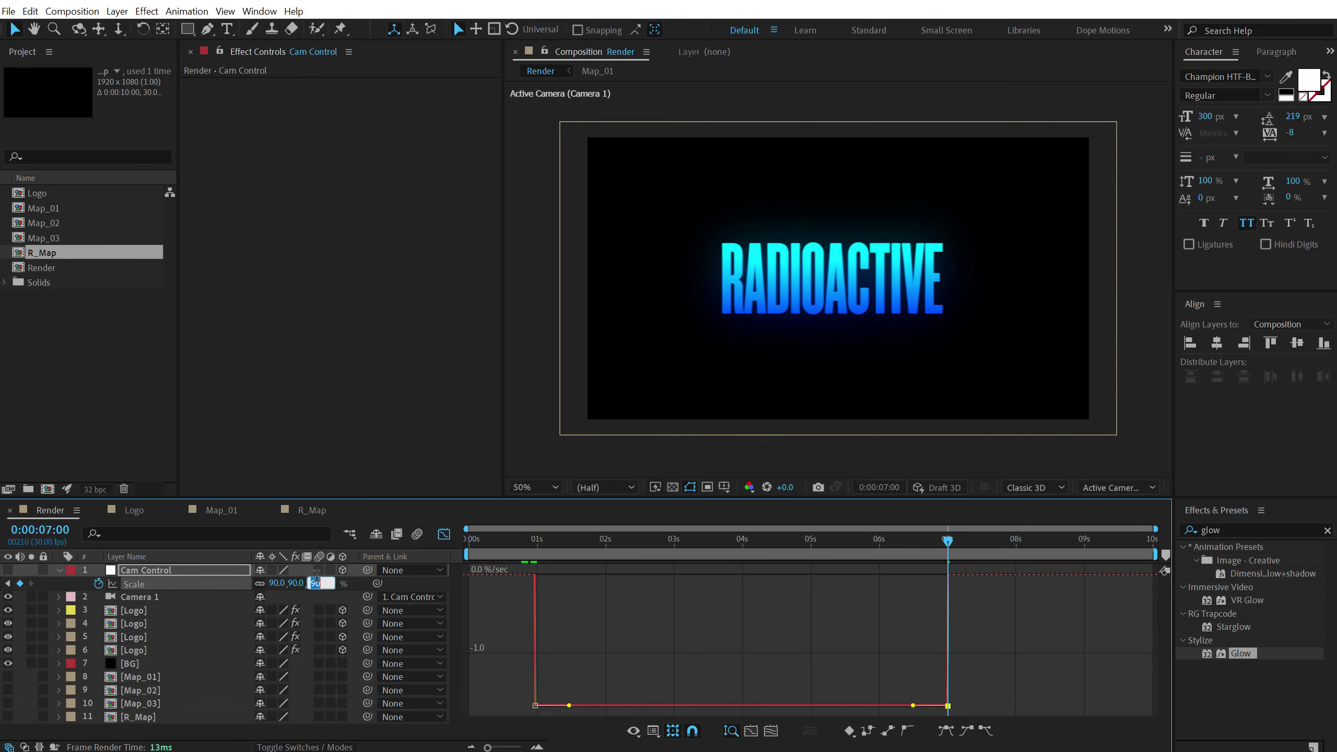
type("110")
key("Return")
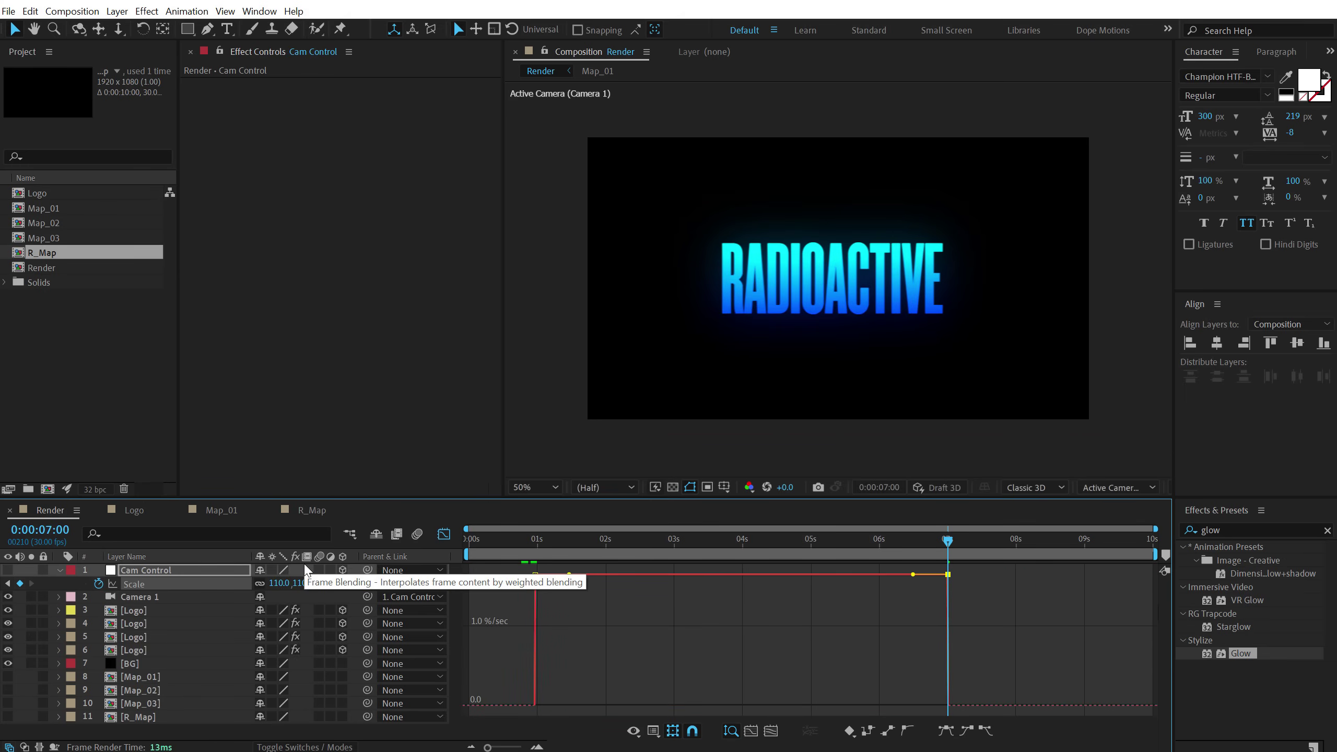
left_click(444, 533)
left_click_drag(655, 539, 676, 566)
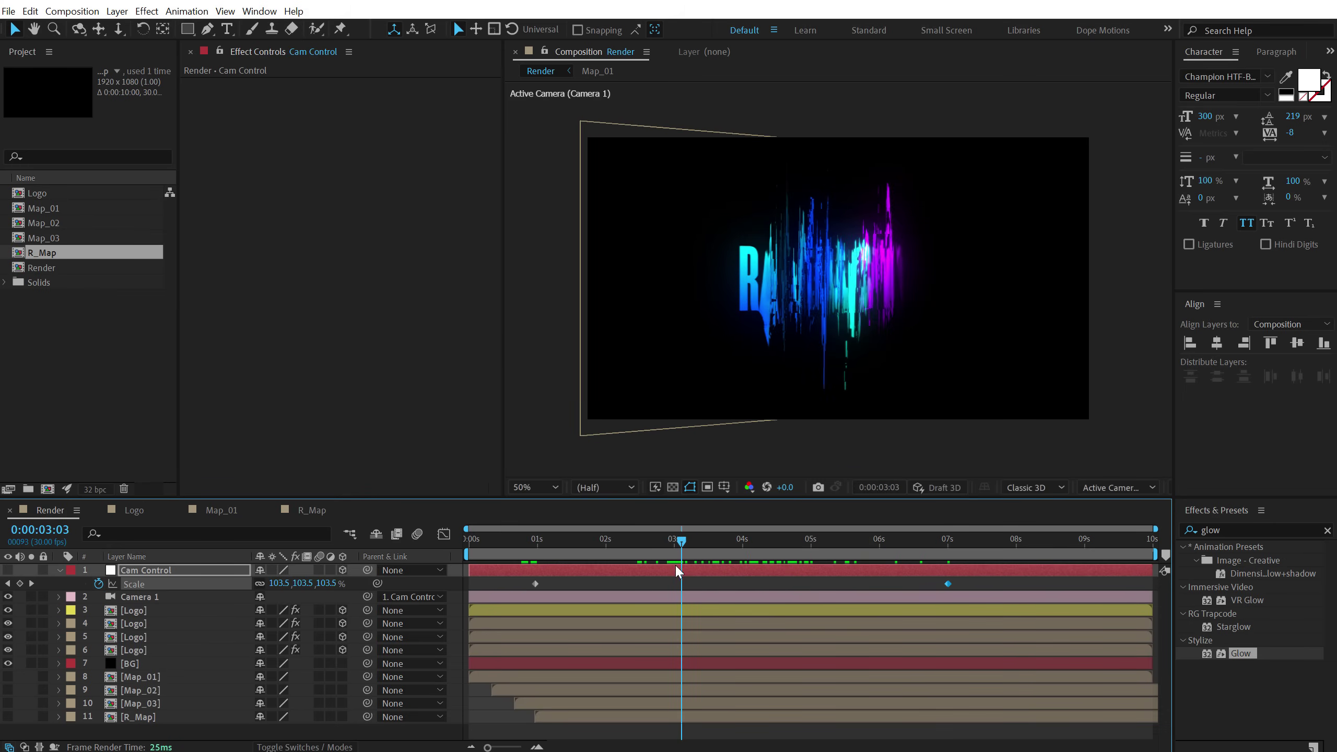
- Add a new adjustment layer above Cam Control in the Render composition and rename it Noise
left_click(58, 570)
right_click(126, 716)
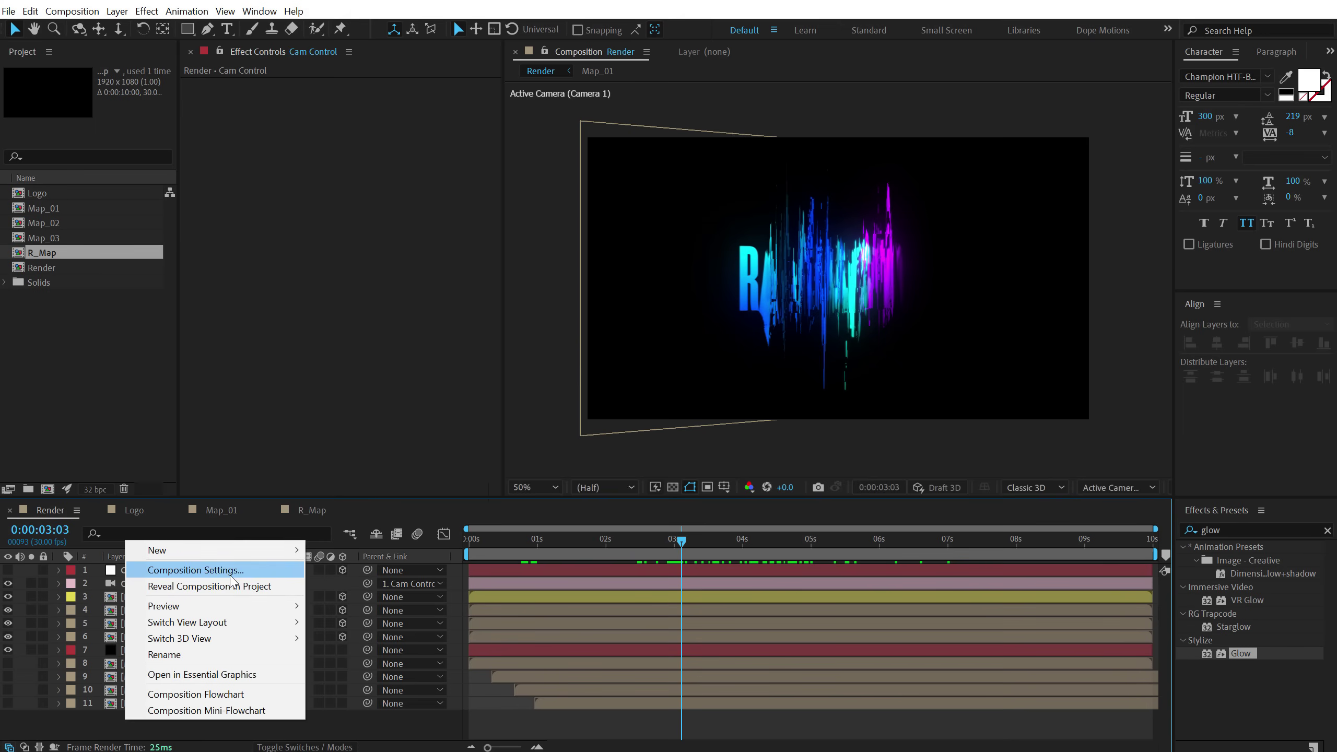
mouse_move(221, 549)
left_click(359, 662)
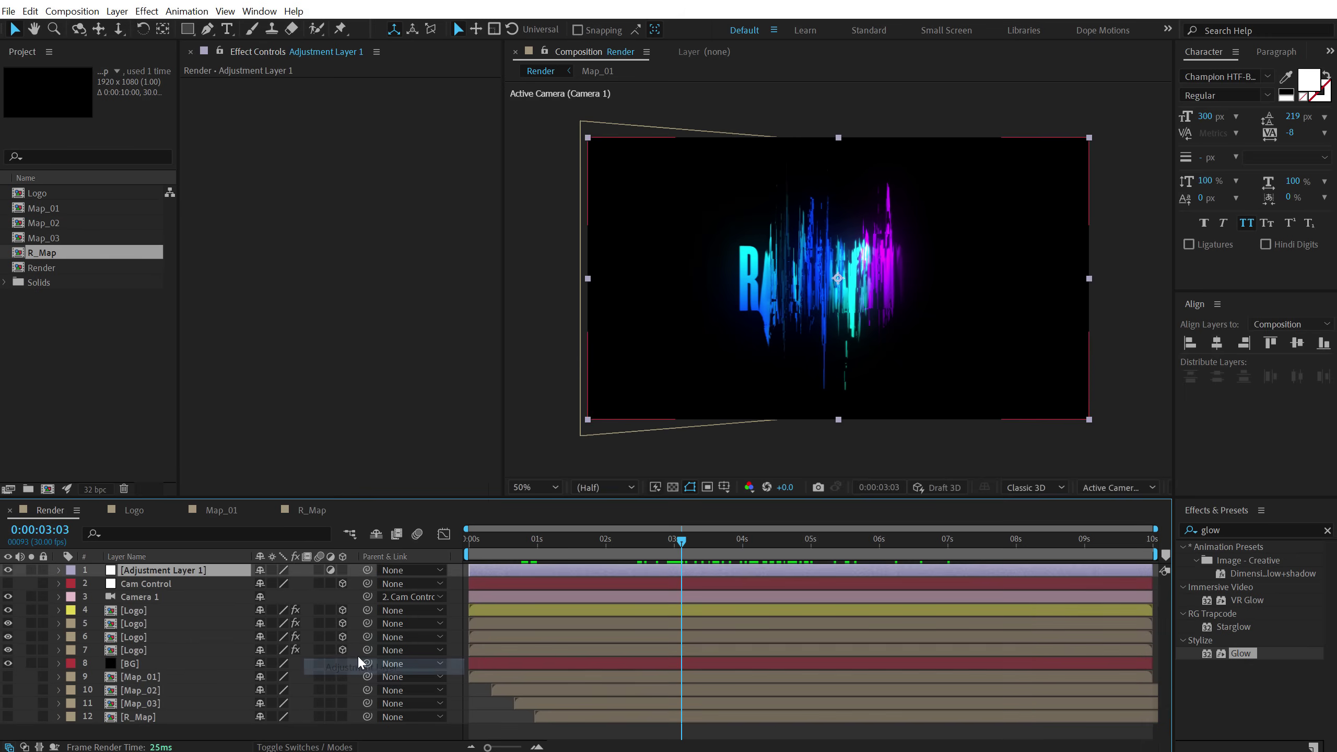
key("Return")
type("Noise")
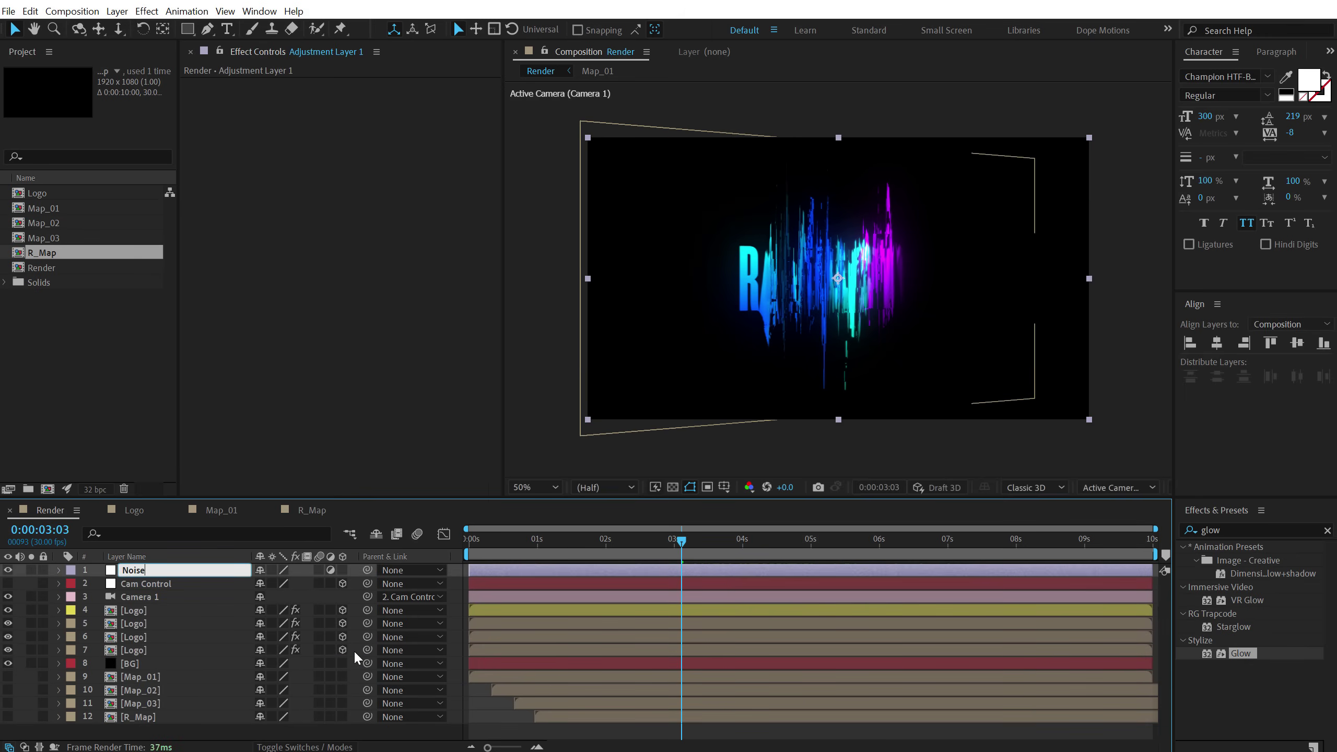
key("Return")
- Apply the Noise effect to the Noise layer at 4%, with Use Color Noise and Clip Result Values off, and inspect it at full resolution
left_click(1242, 533)
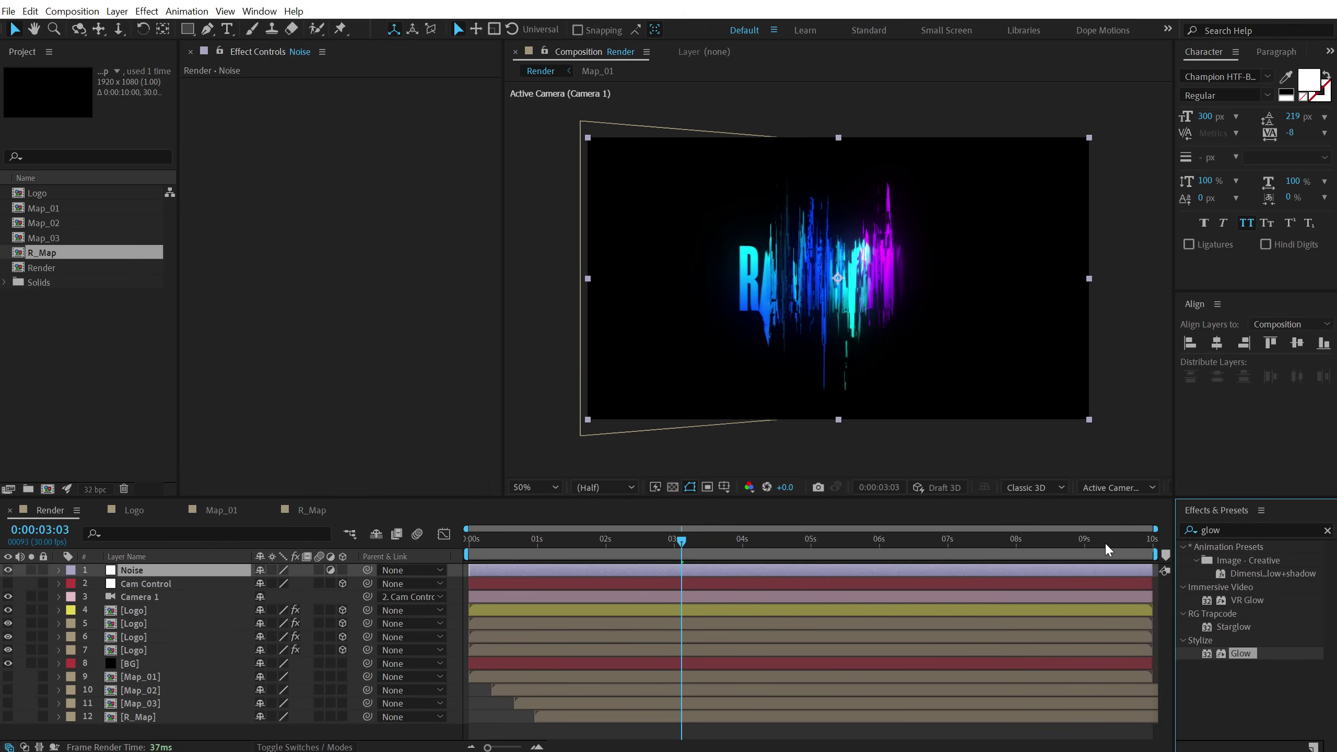
left_click(1240, 529)
type("noi")
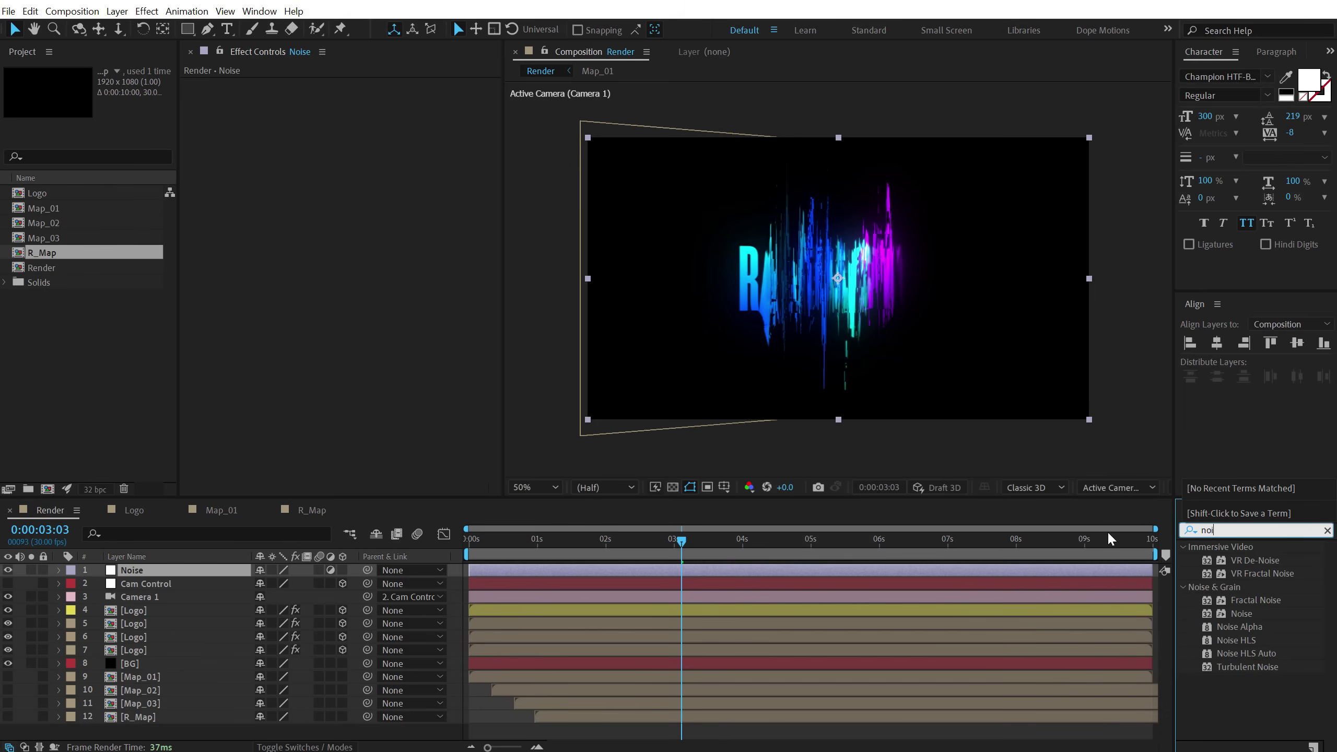
left_click_drag(1242, 614, 345, 130)
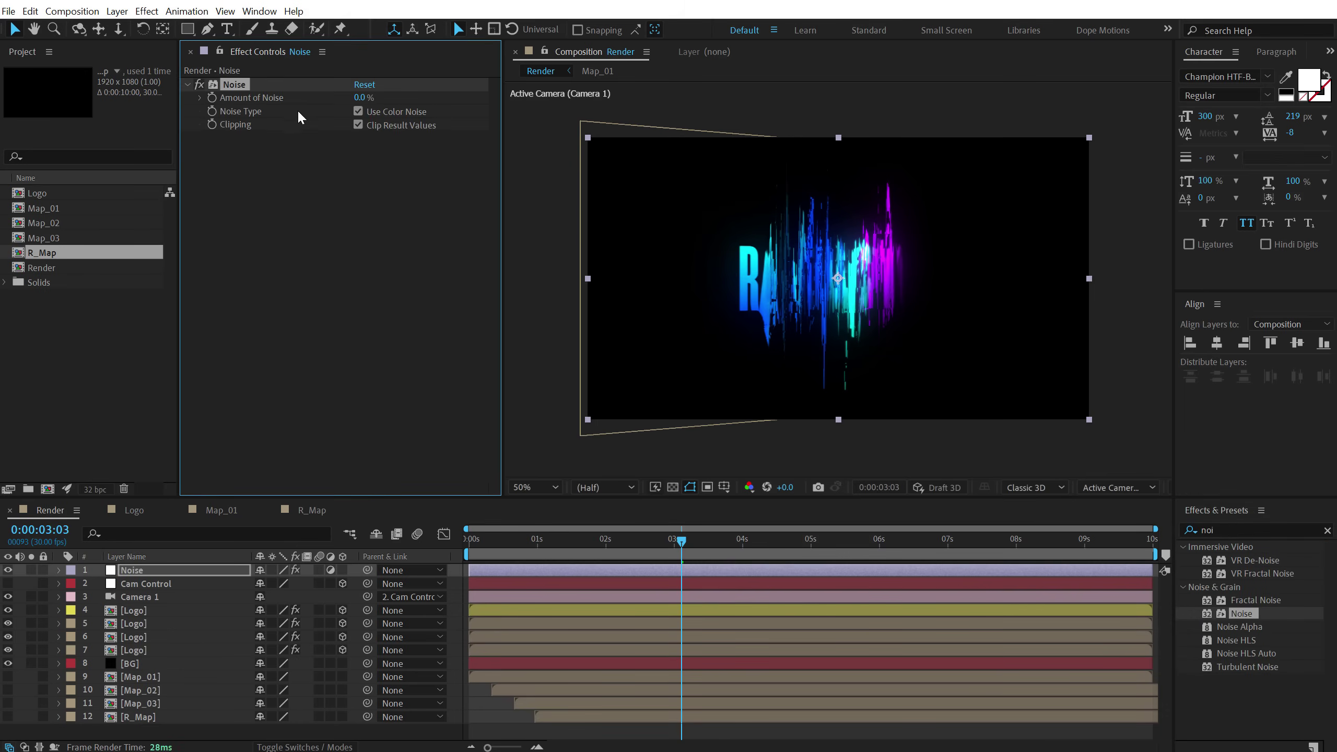
left_click(361, 98)
type("4")
left_click(379, 191)
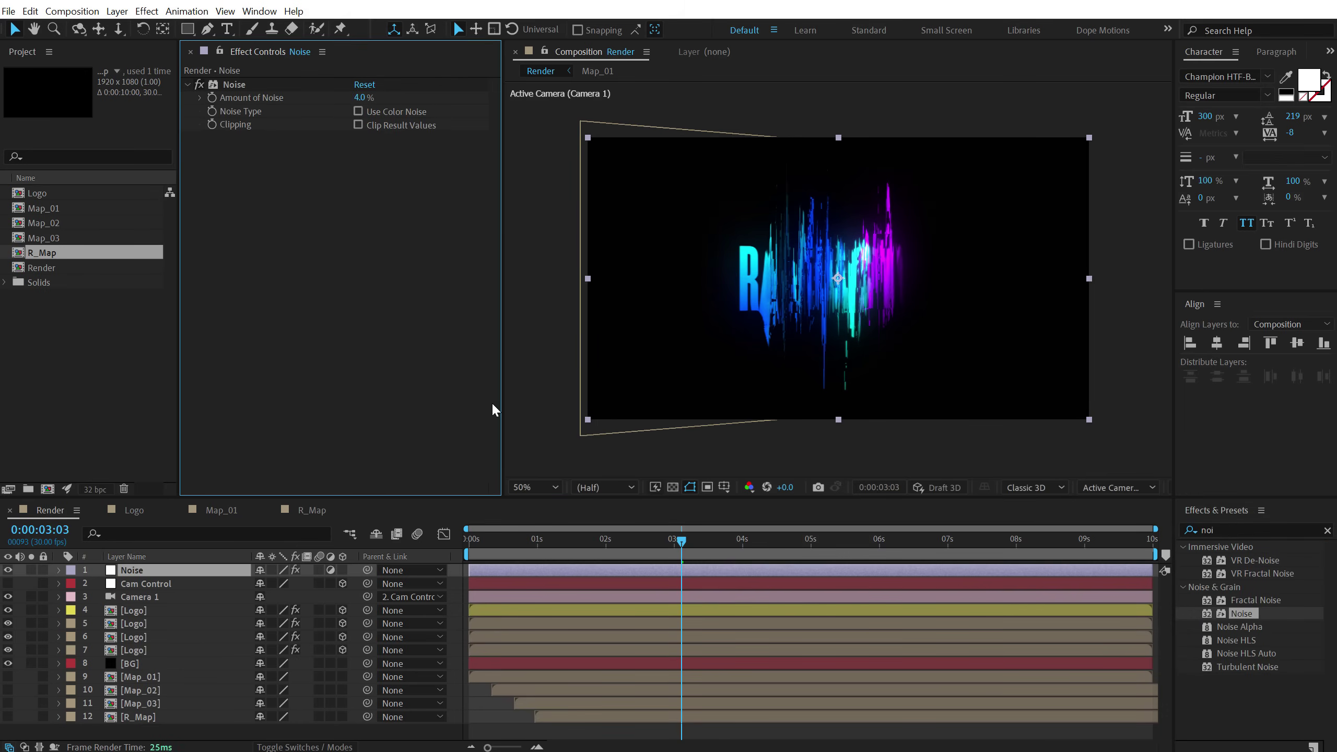
key("slash")
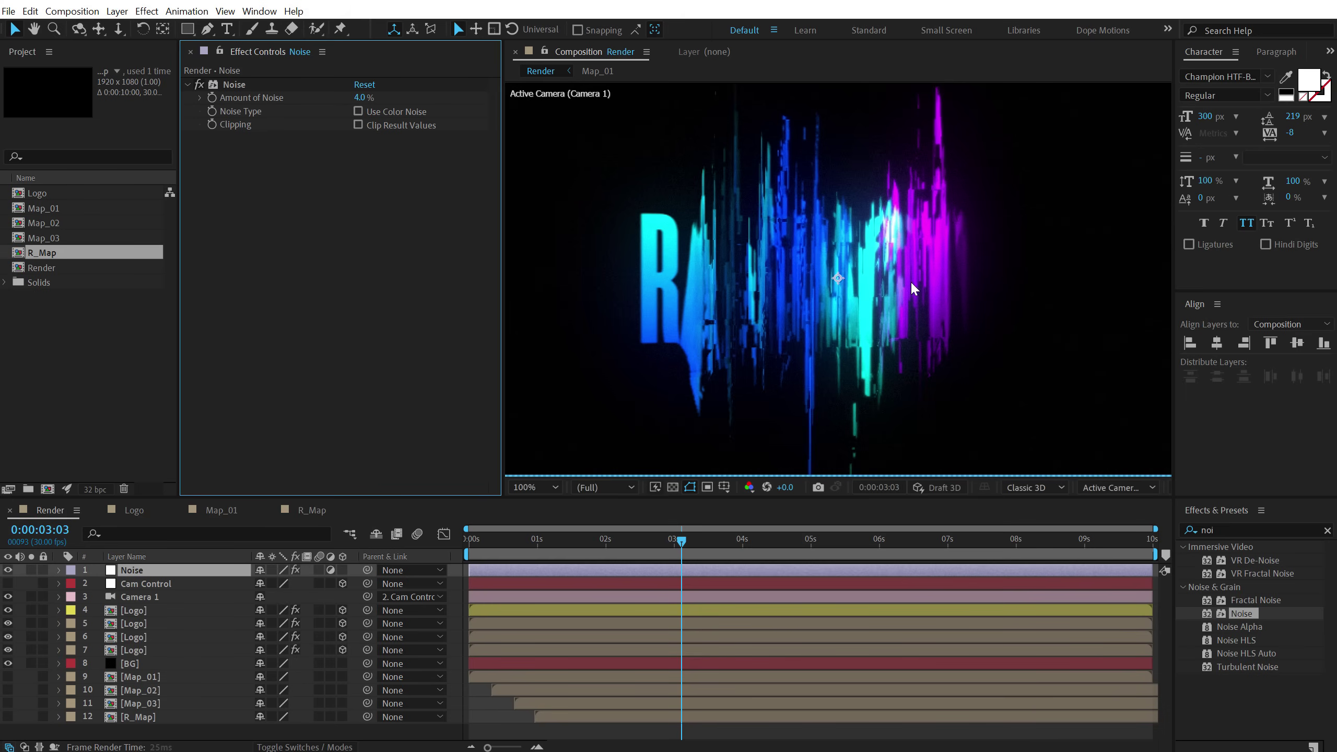
scroll(821, 291, "down", 2)
scroll(795, 292, "up", 2)
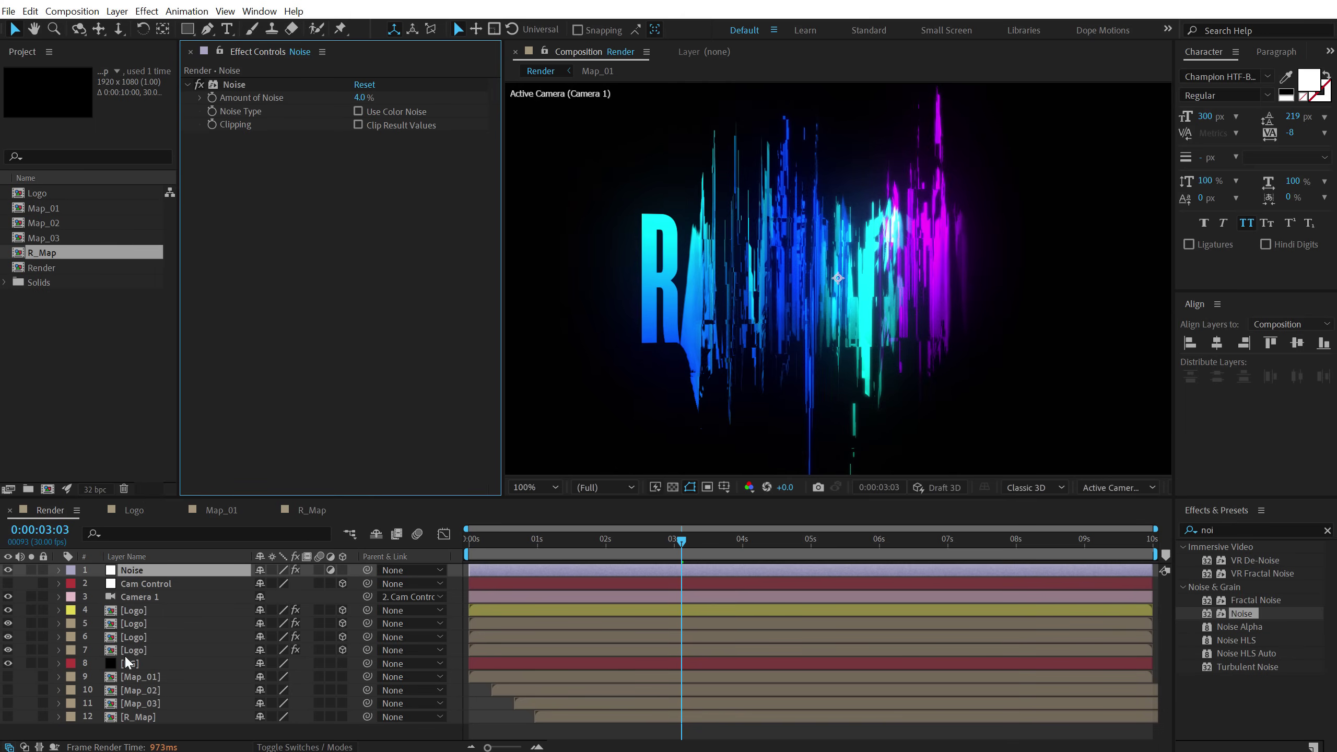
- On the Logo layer driven by Map_03, set Exposure to 2.00 and shift the Tint's Map White To hue towards cyan
left_click(134, 620)
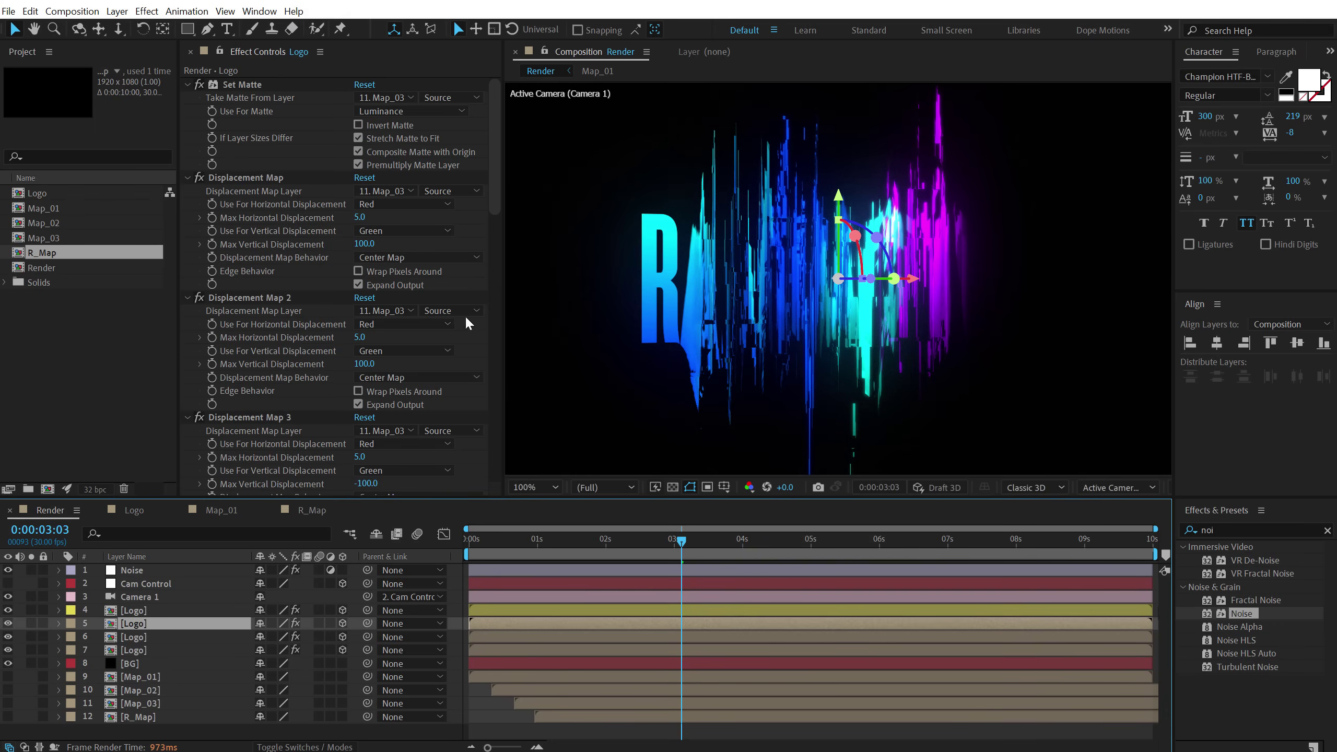
left_click_drag(497, 196, 501, 309)
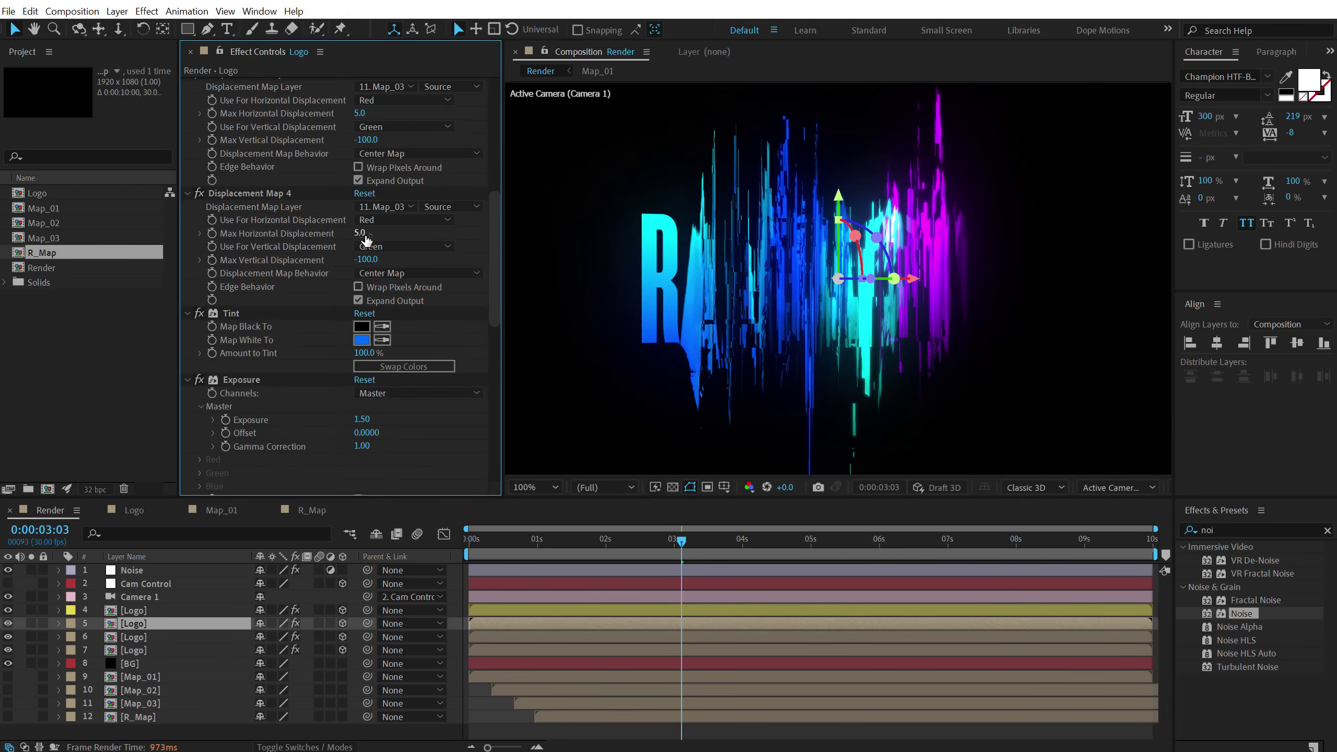
left_click(362, 420)
key("Return")
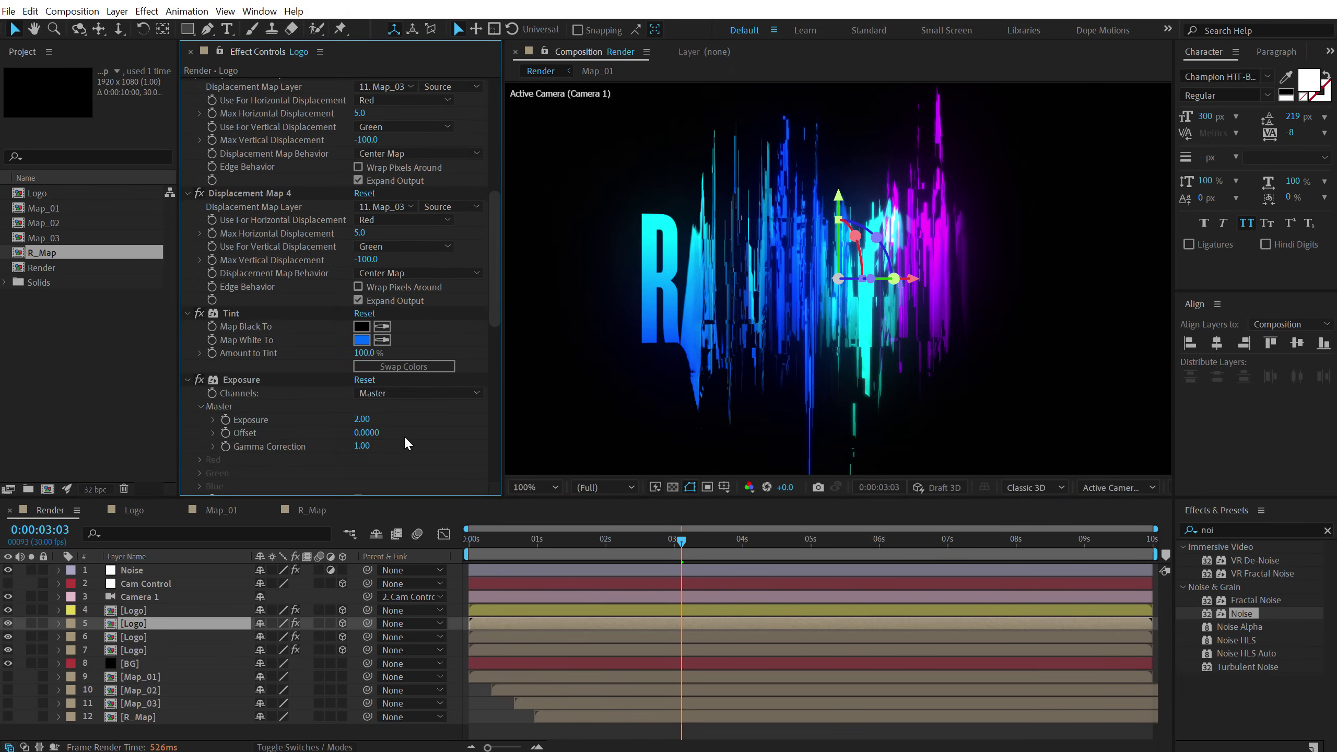
left_click(368, 338)
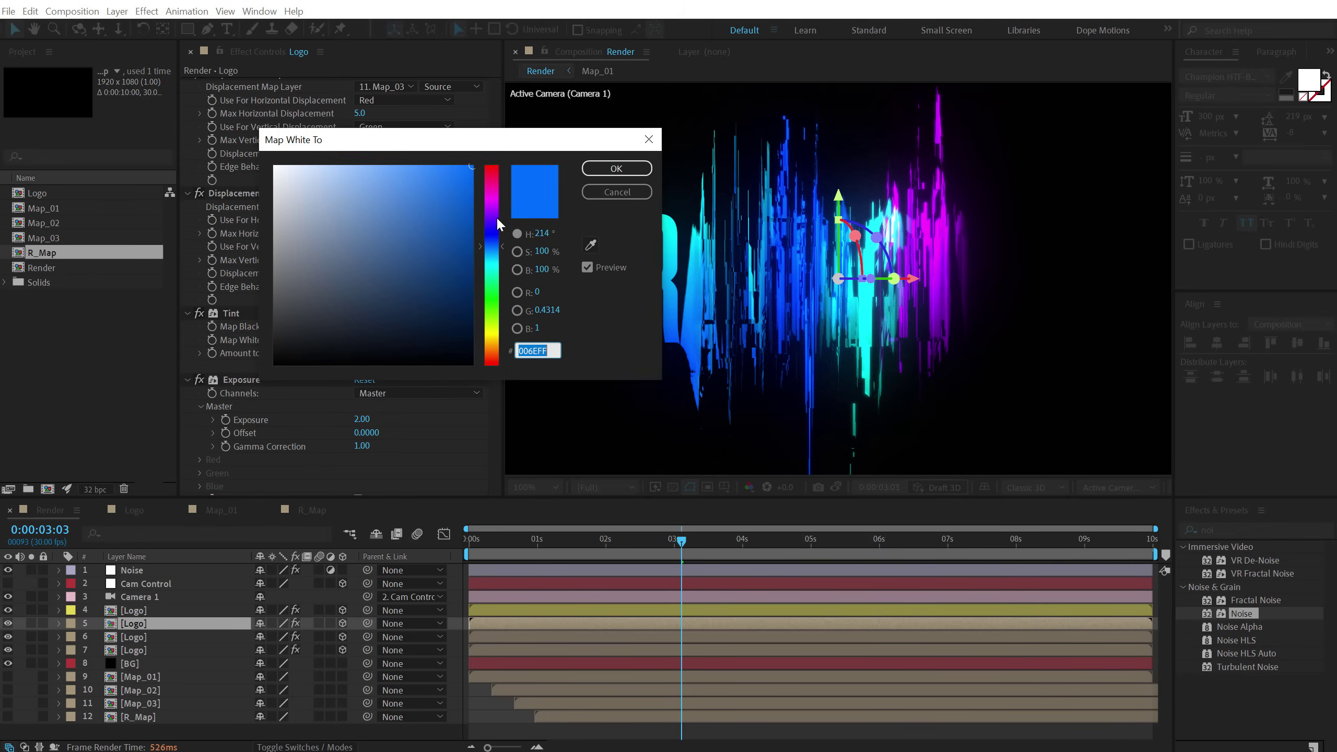
left_click(494, 258)
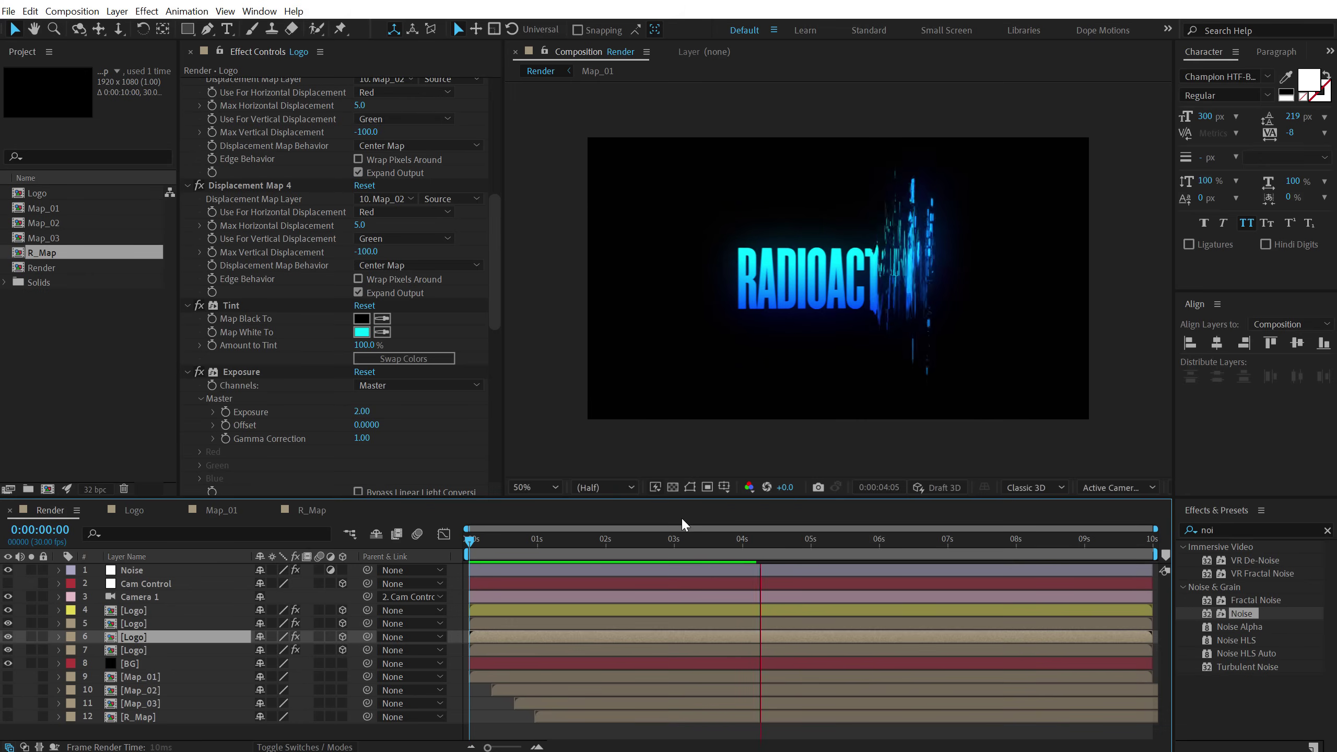
- Preview the brightened logo reveal from 0:00:01:02
left_click(542, 540)
left_click(543, 544)
key("space")
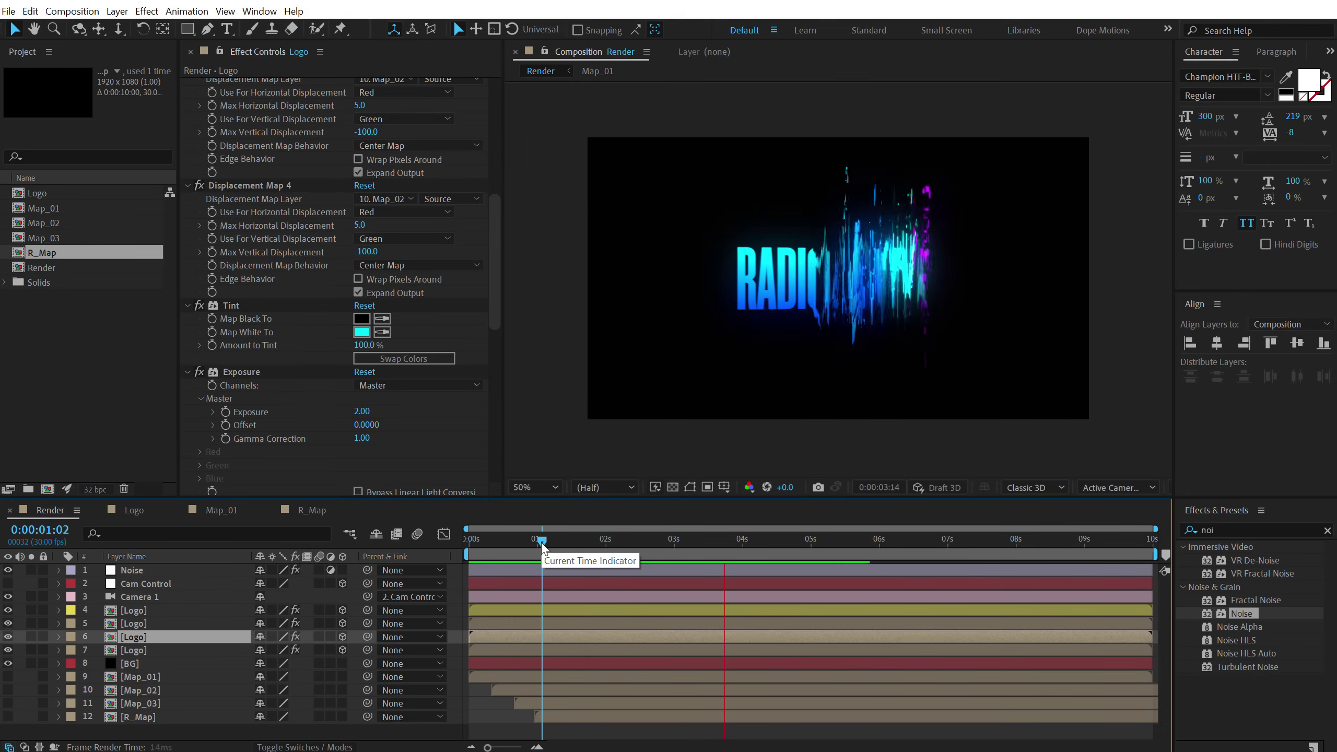
- Add an adjustment layer named Mini and trim it to run from about 0:00:04:00 to 0:00:04:06
left_click_drag(629, 540, 742, 540)
left_click(142, 728)
right_click(152, 737)
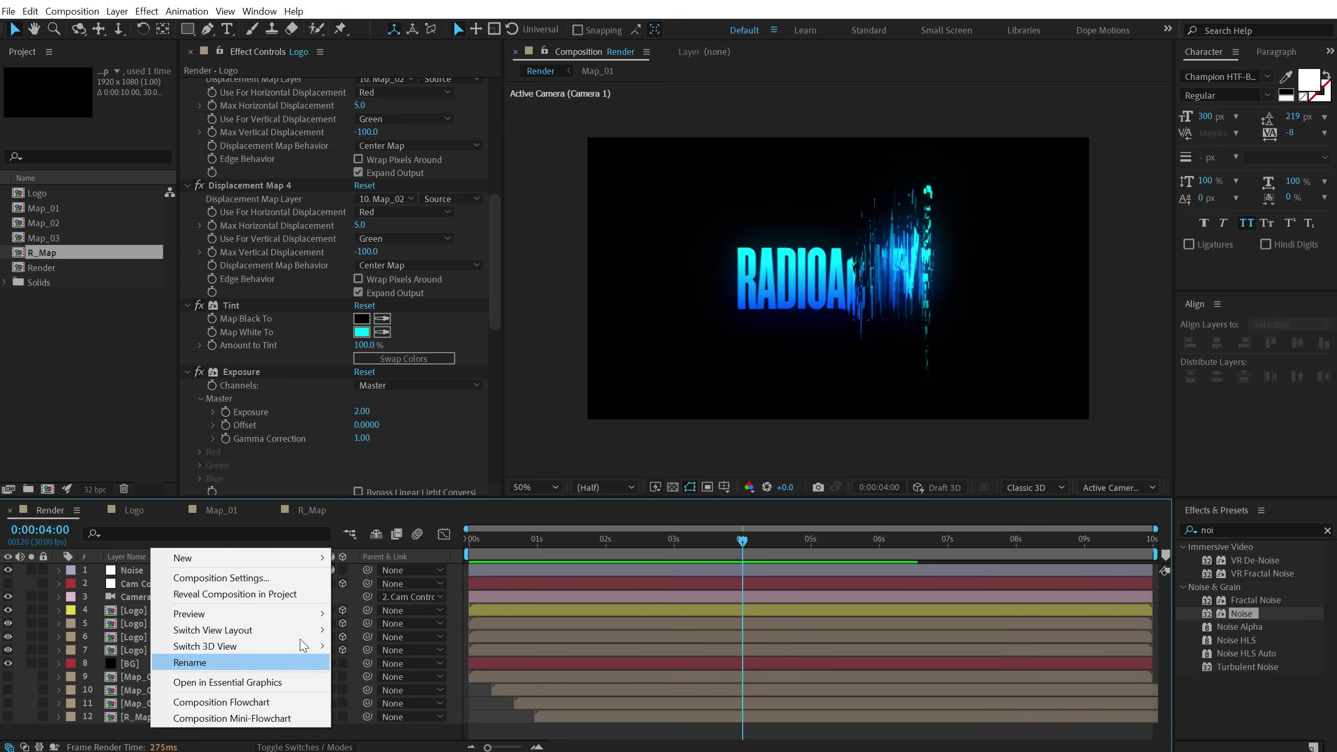
mouse_move(304, 561)
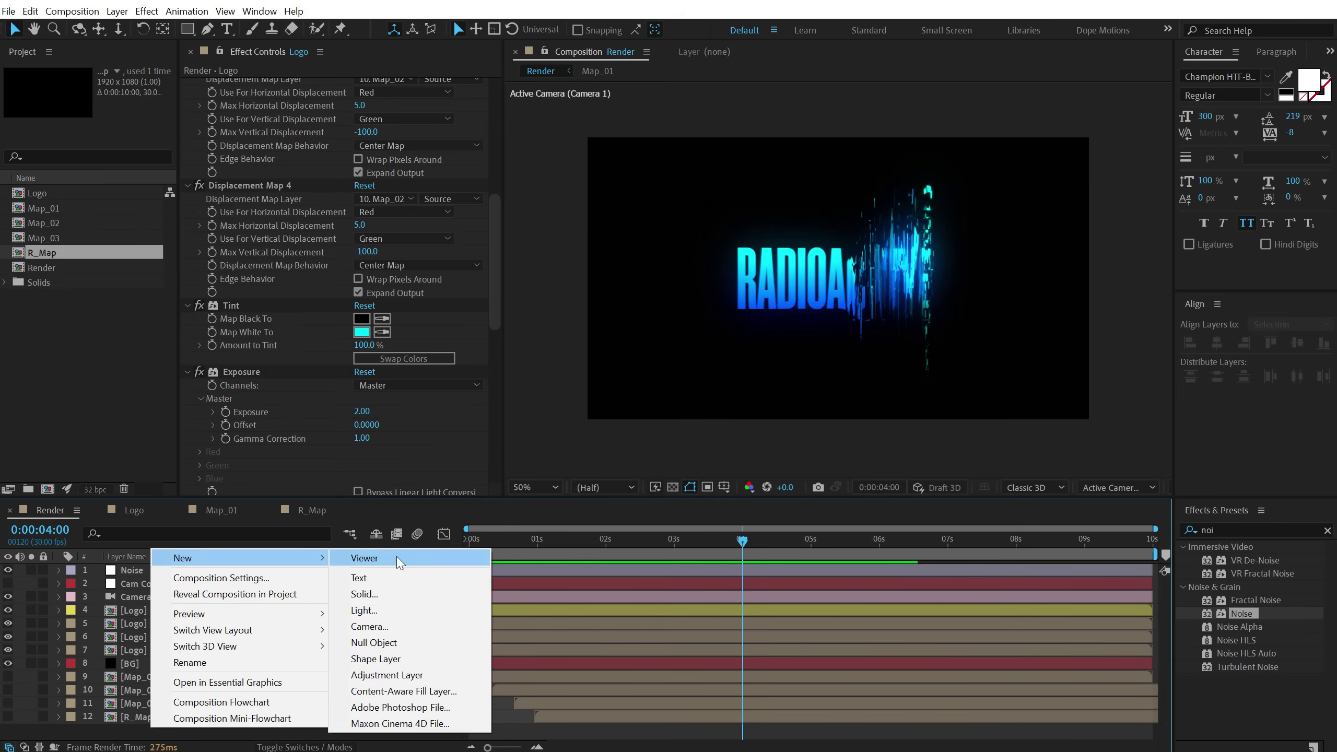
left_click(386, 675)
key("Return")
type("Mini")
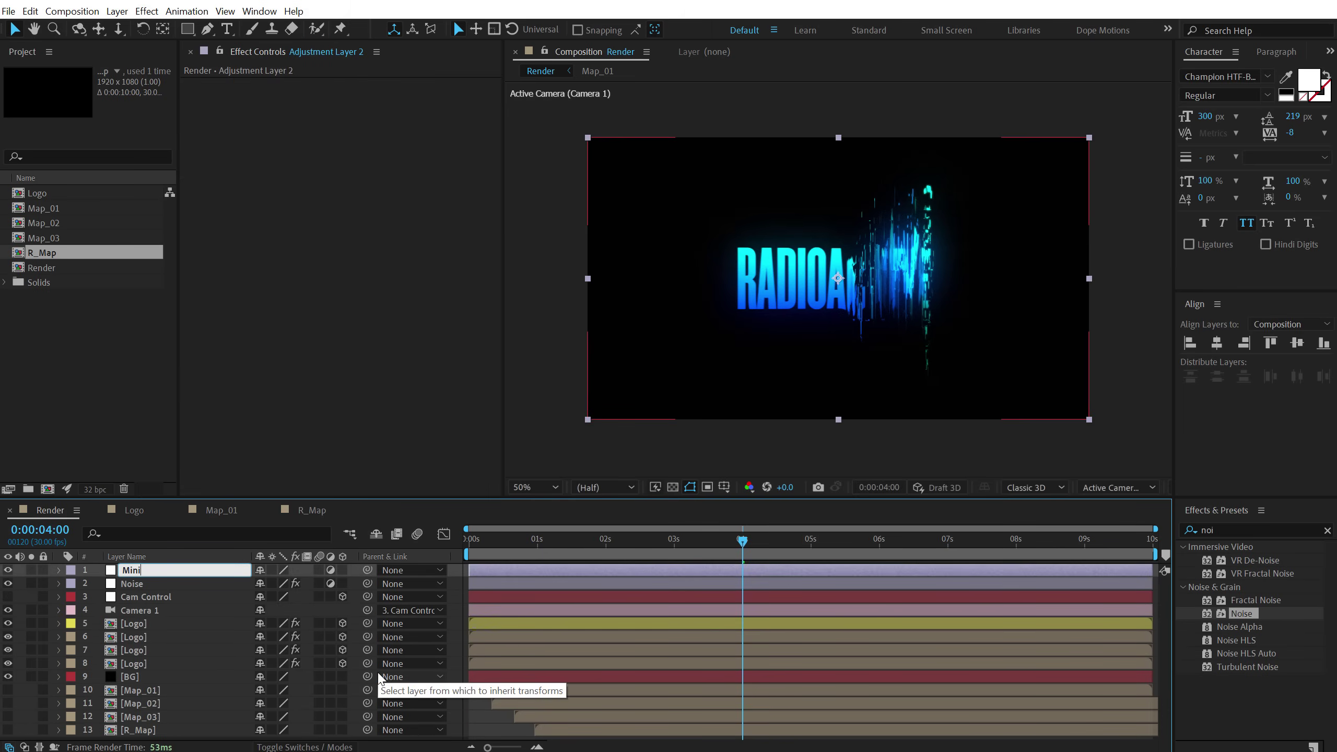
key("Return")
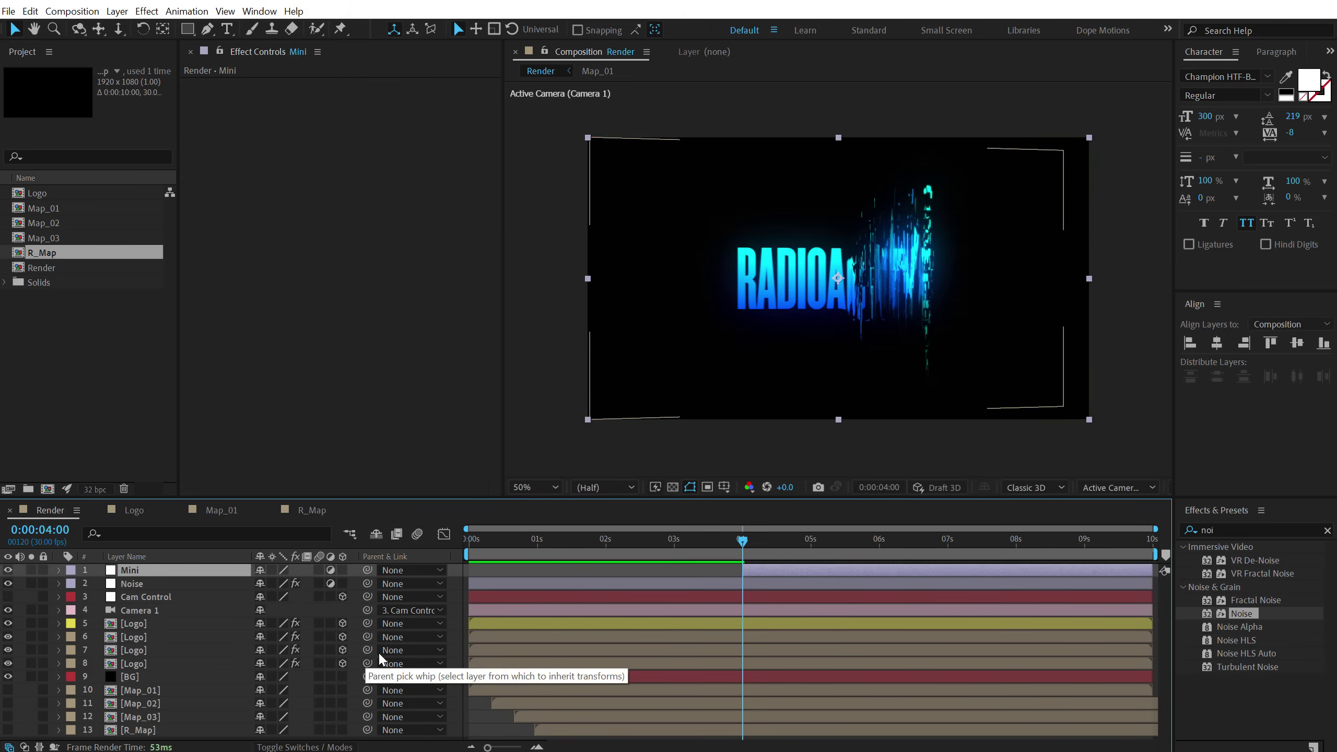
left_click(754, 539)
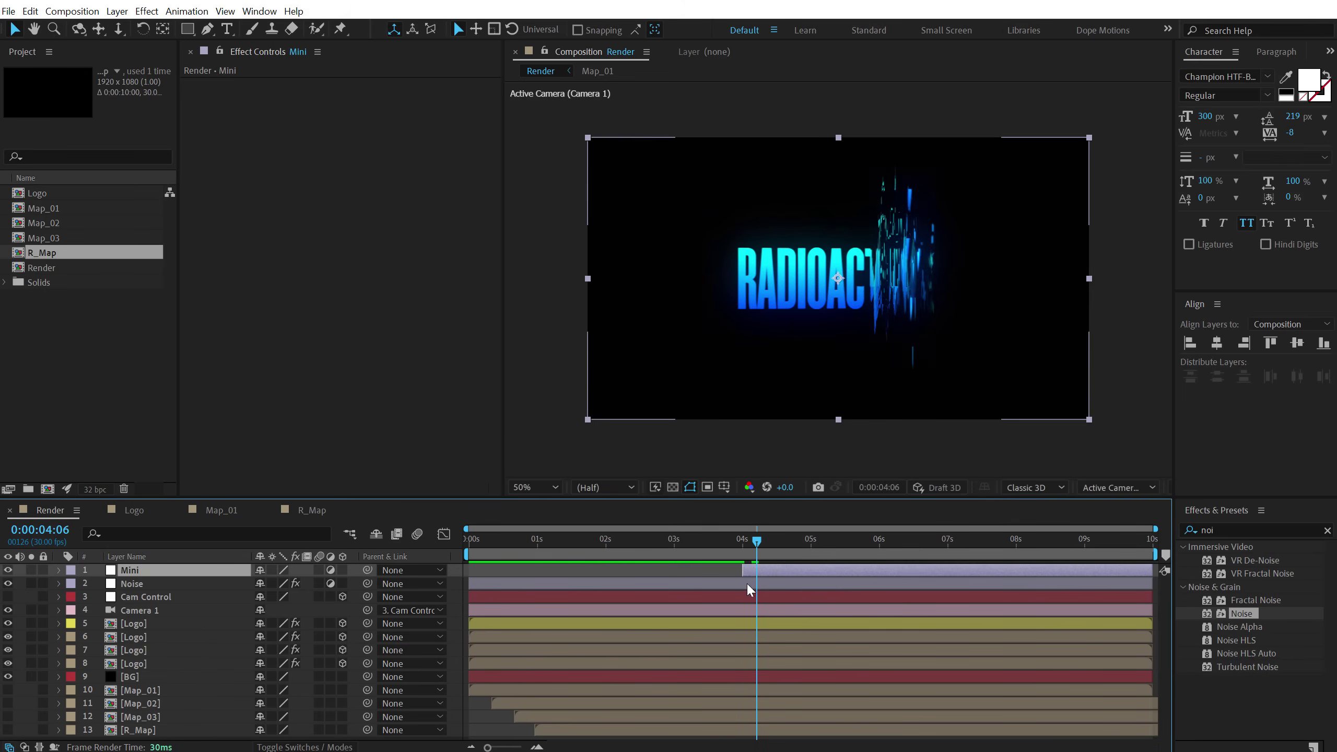
key("alt+bracketright")
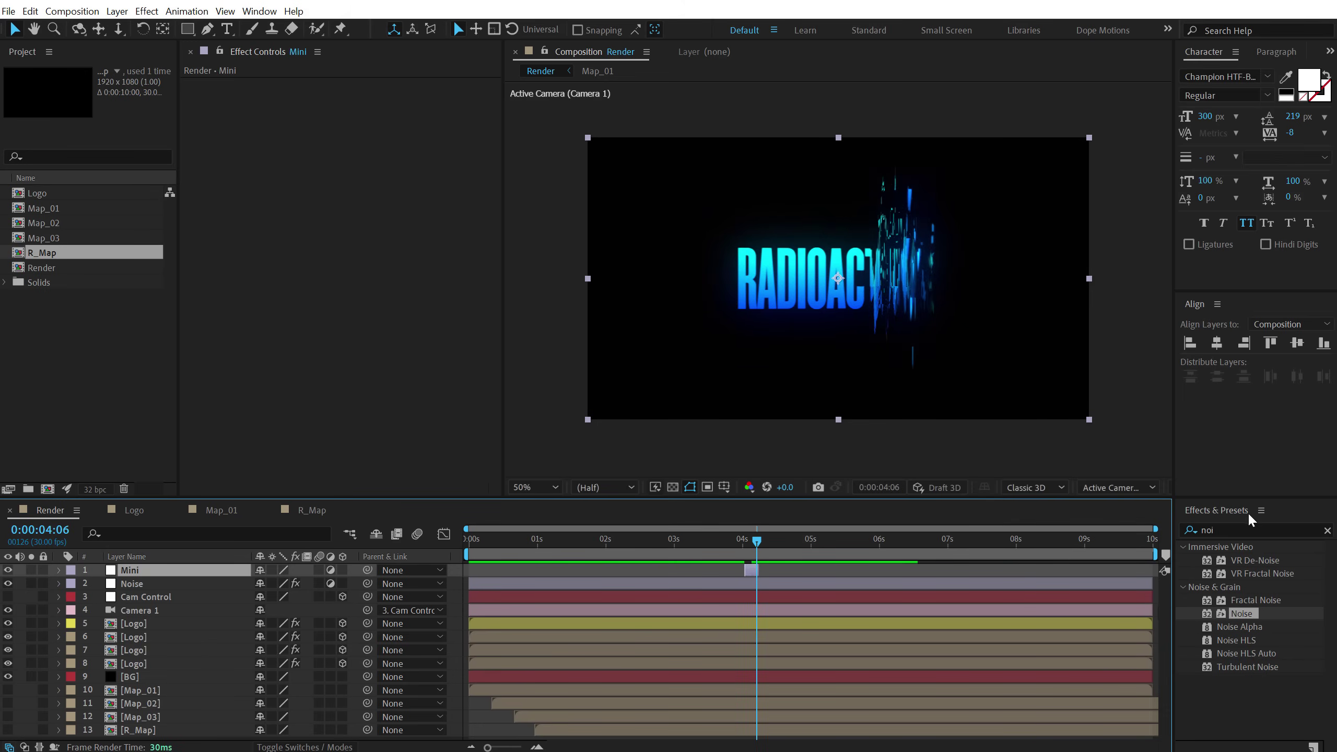
- Apply the Find Edges effect to the Mini layer and enable Invert
left_click(1221, 530)
type("find")
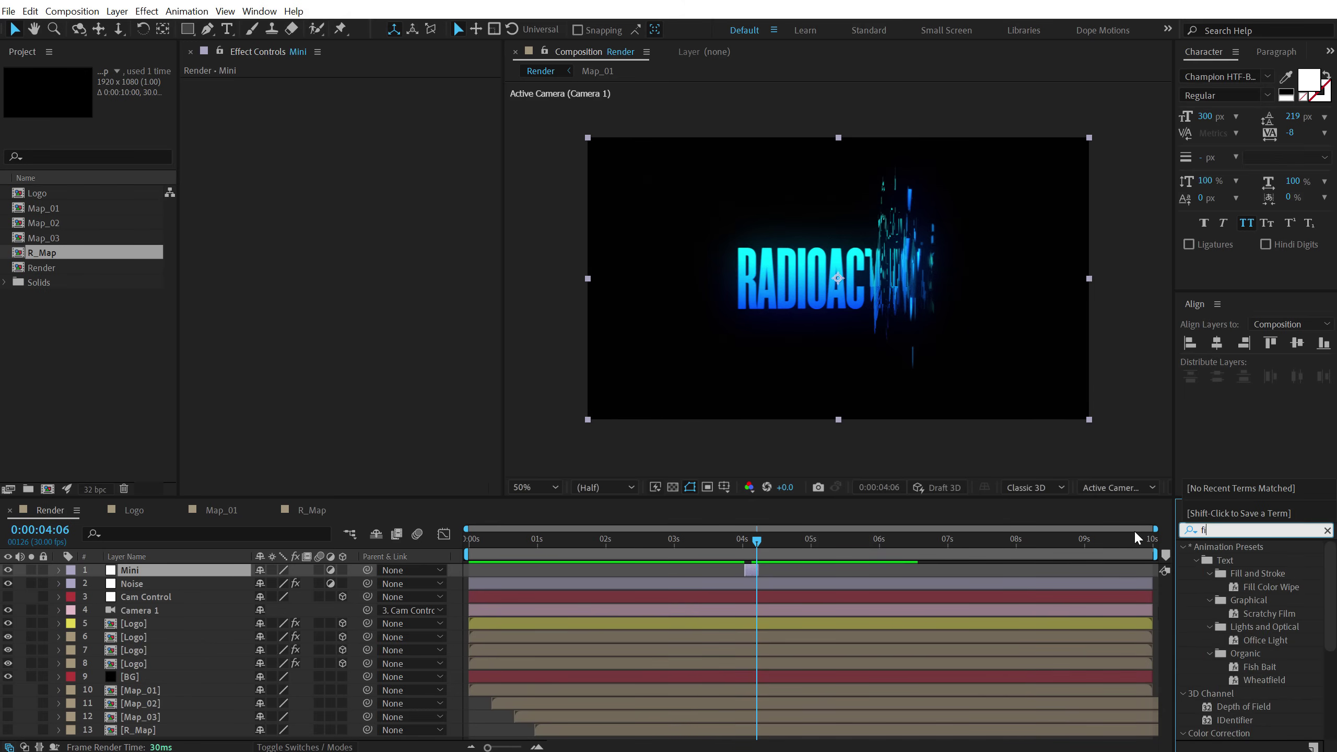
double_click(1237, 558)
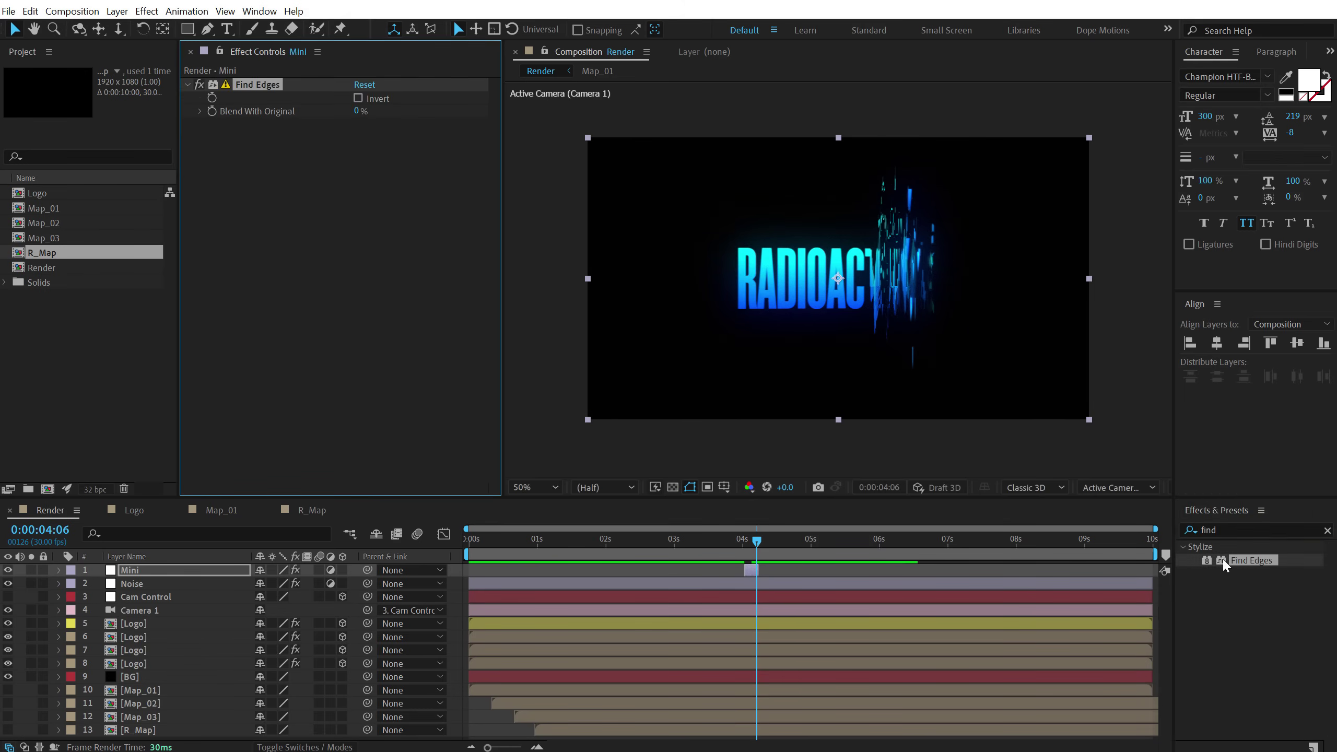
left_click(357, 99)
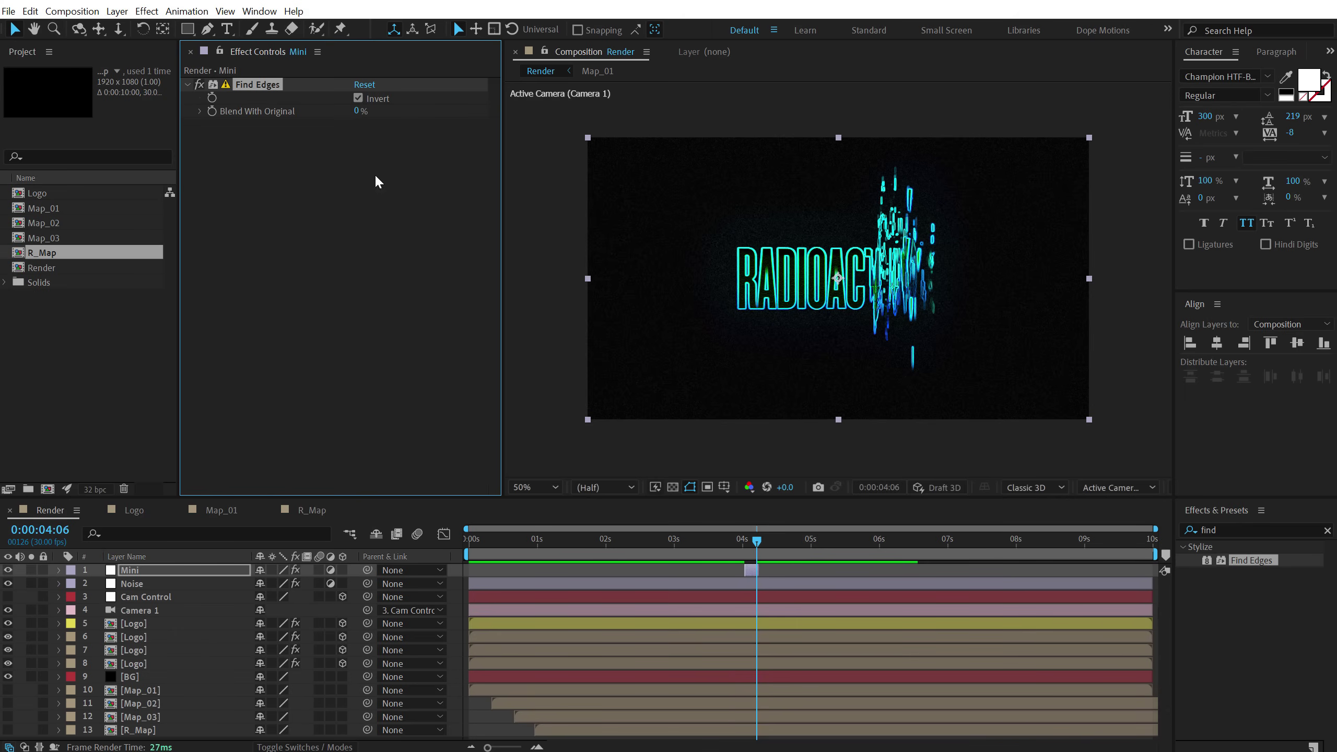
- Move the Mini layer below Camera 1, directly above the Logo layers, and set its blending mode to Screen
left_click_drag(129, 574, 130, 614)
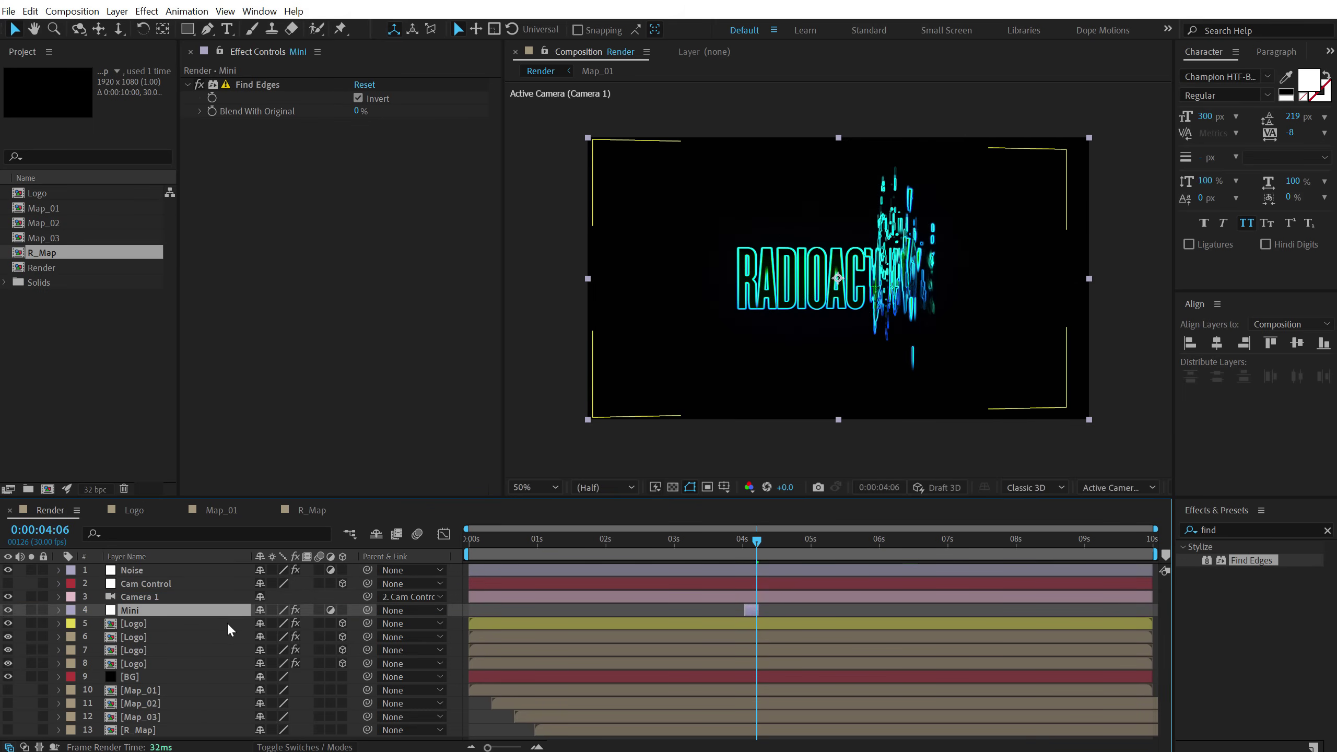
key("F4")
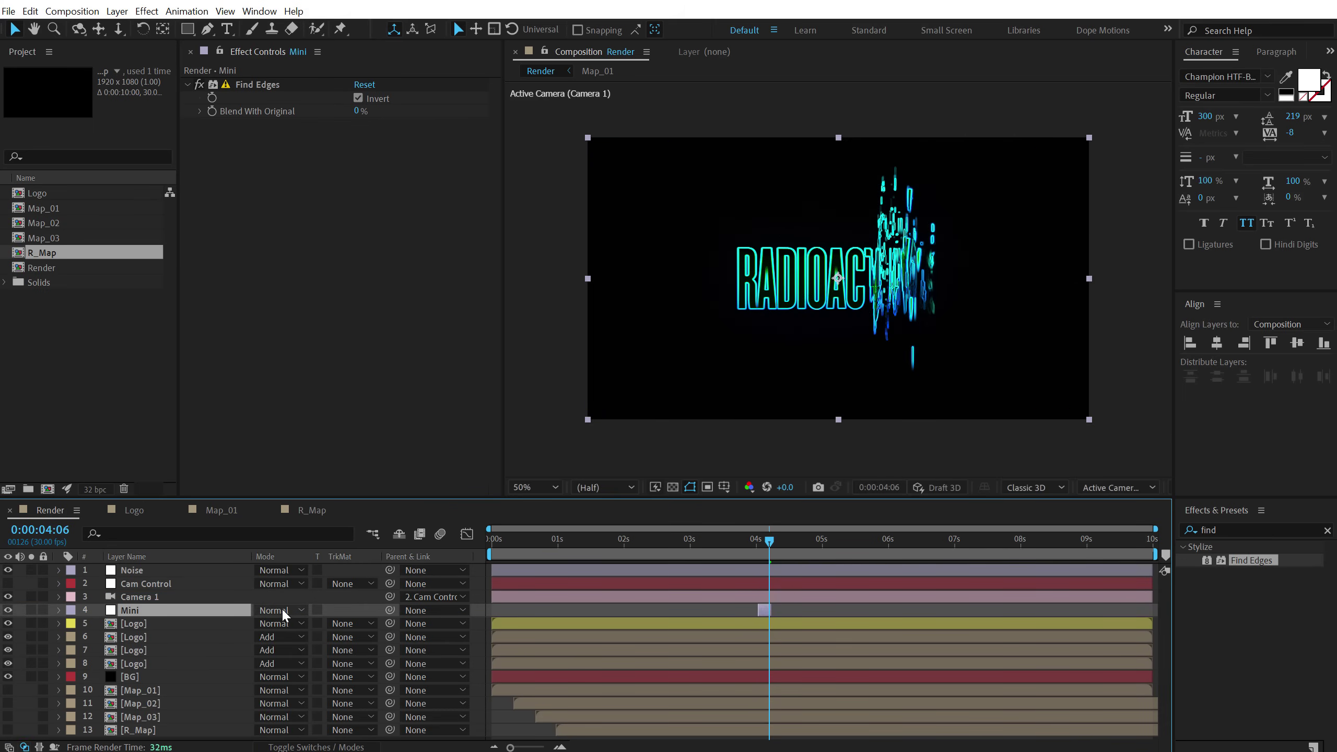
left_click(278, 610)
left_click(306, 156)
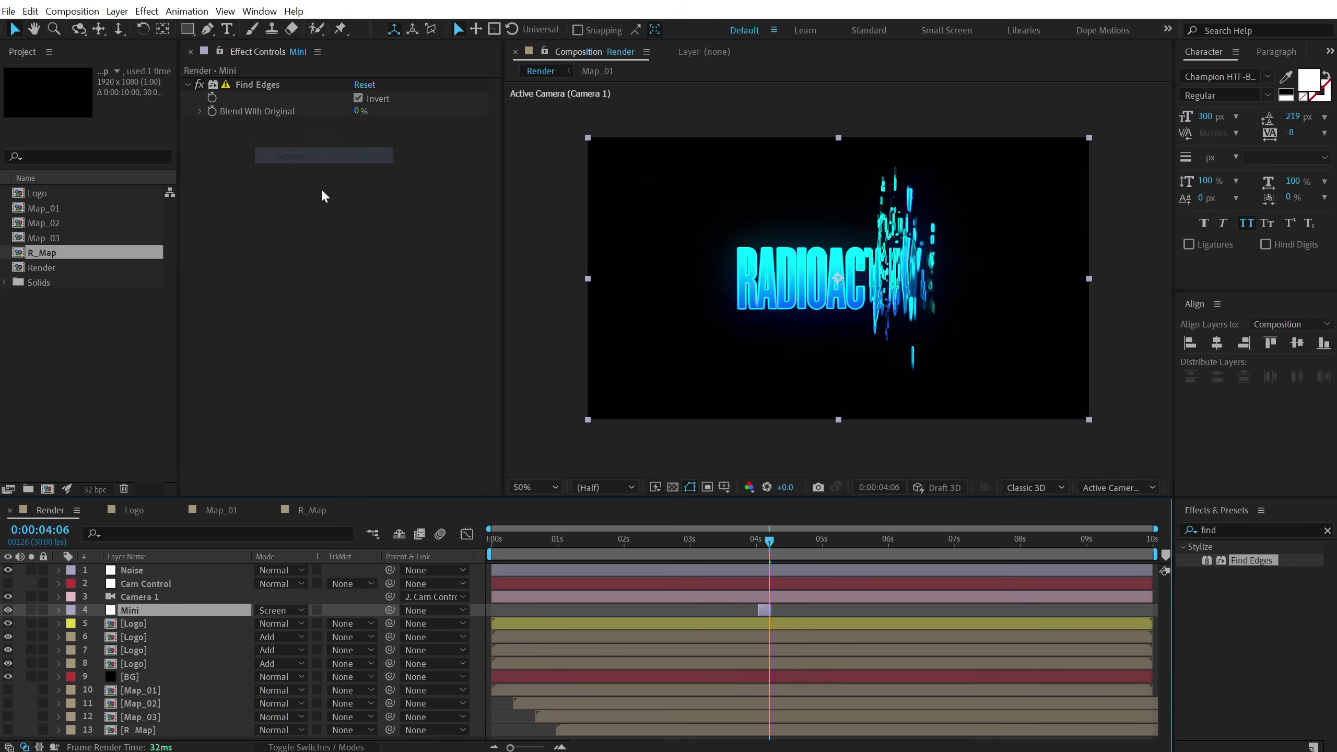
- Add the Transform effect to the Mini layer and set its Scale to 113
double_click(1217, 530)
type("tra")
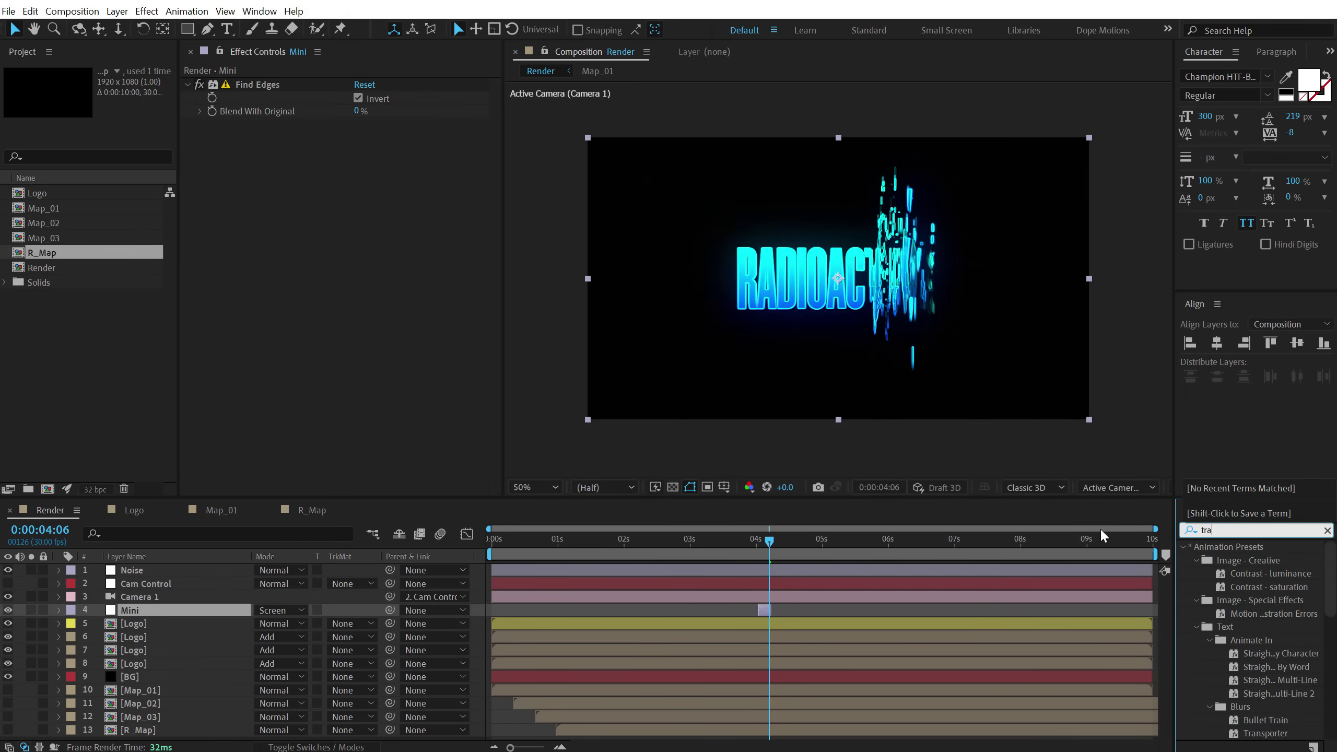
type("ns")
left_click_drag(1200, 612, 283, 271)
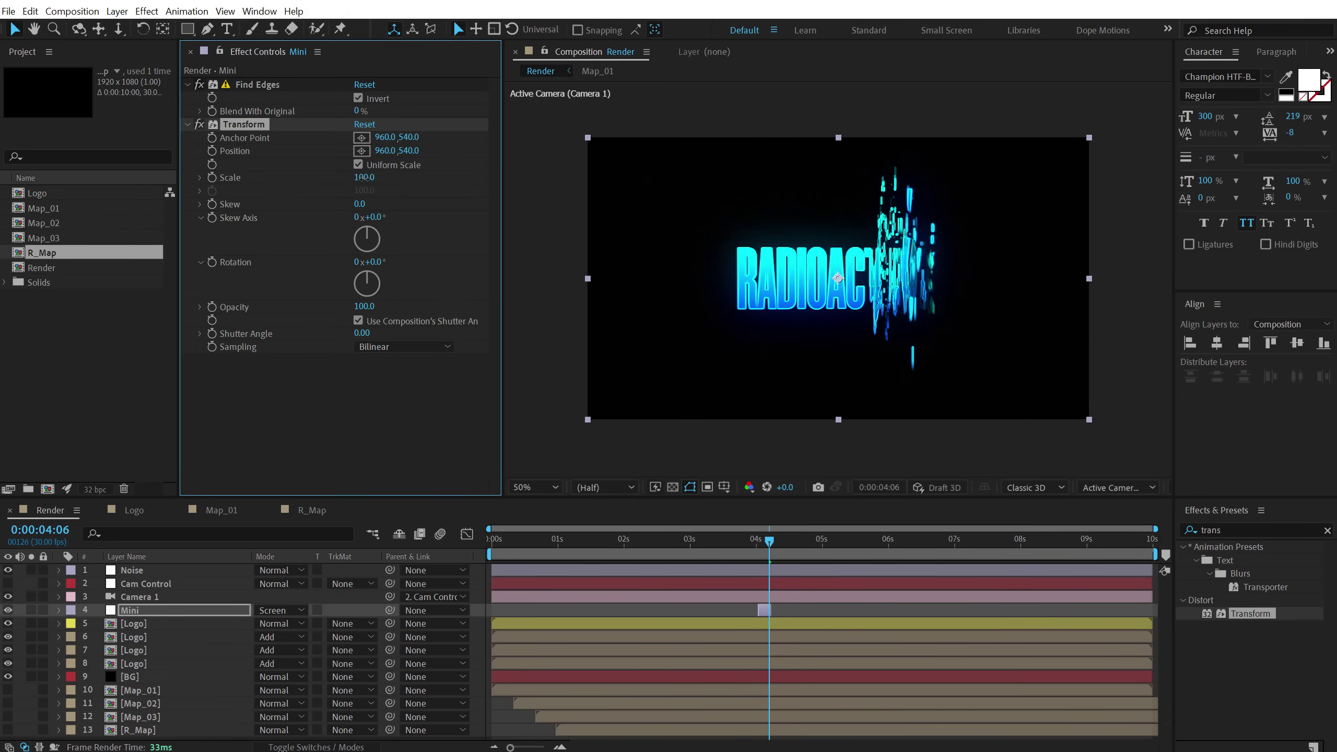
left_click_drag(363, 177, 376, 178)
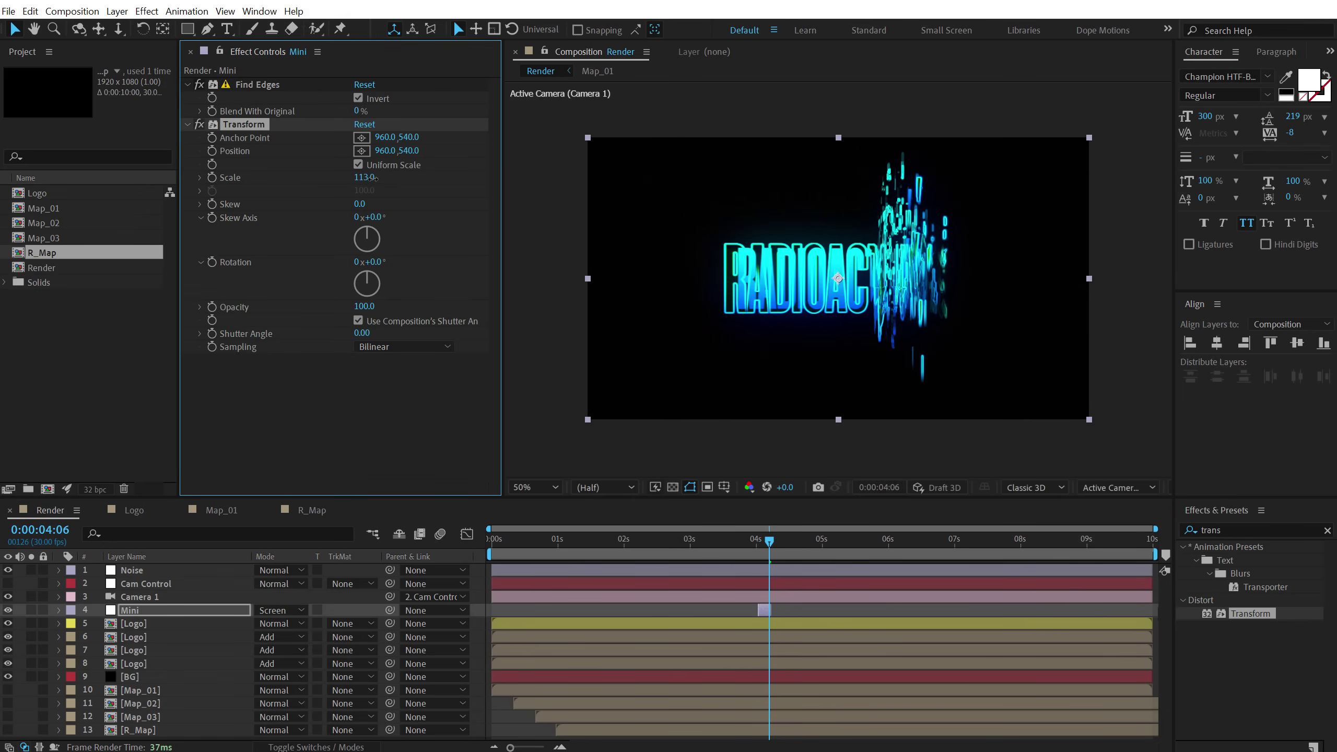
- Offset Mini's outline by setting the Transform Anchor Point to 942, 490, and preview the flash from 0:00:03:12
left_click(739, 540)
left_click_drag(739, 540, 767, 547)
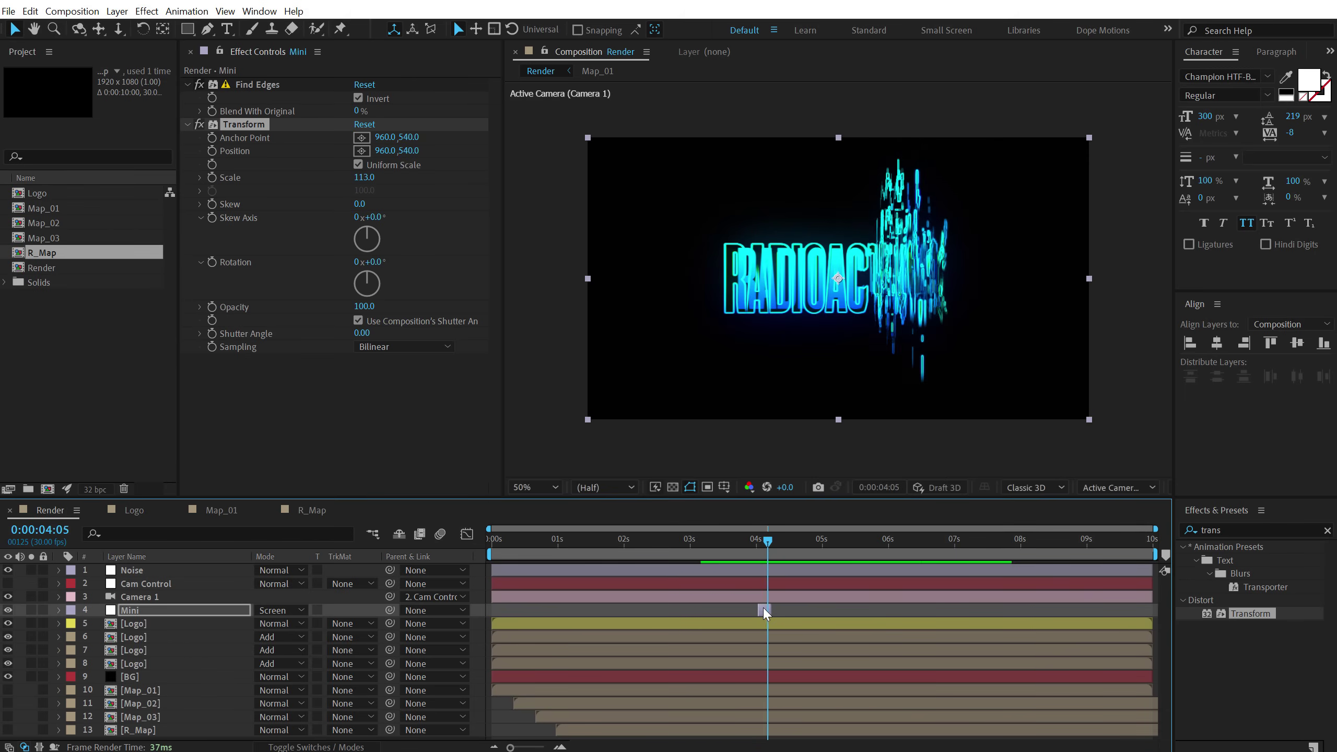
left_click(762, 609)
left_click_drag(372, 136, 345, 145)
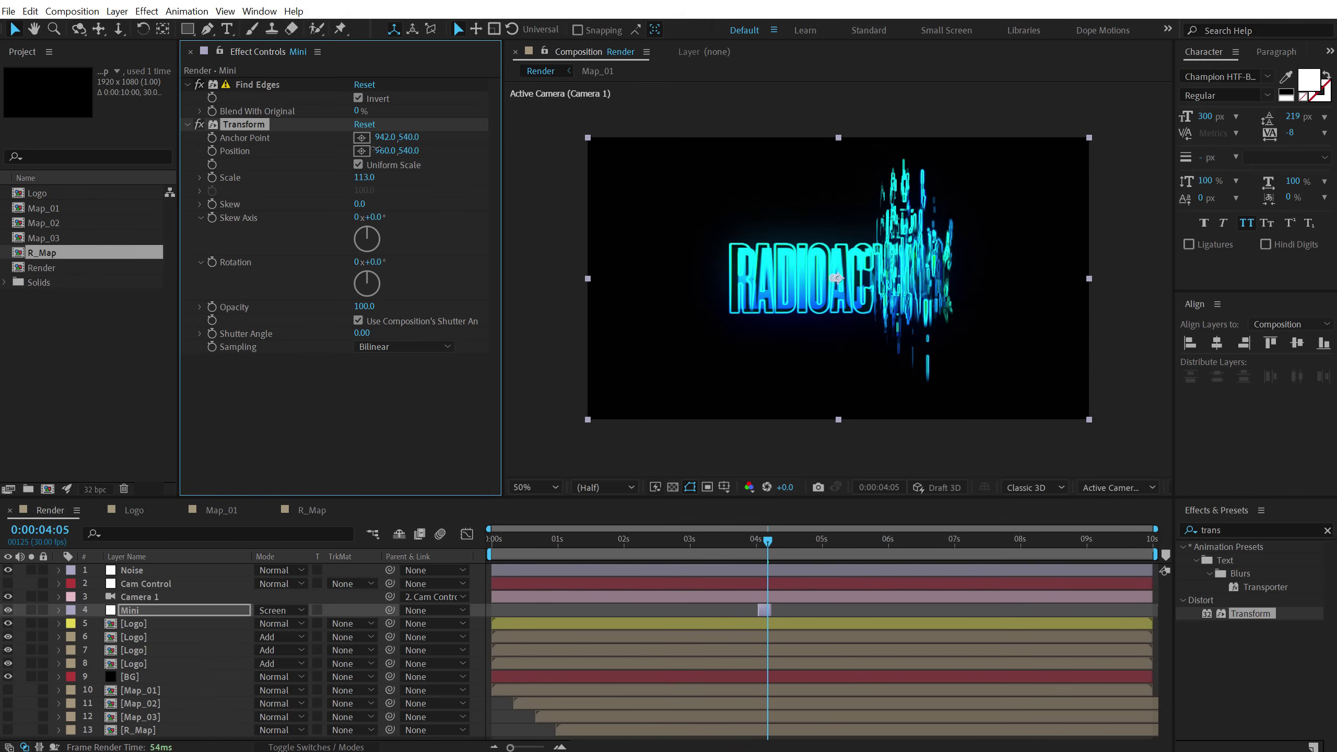
left_click_drag(409, 137, 384, 138)
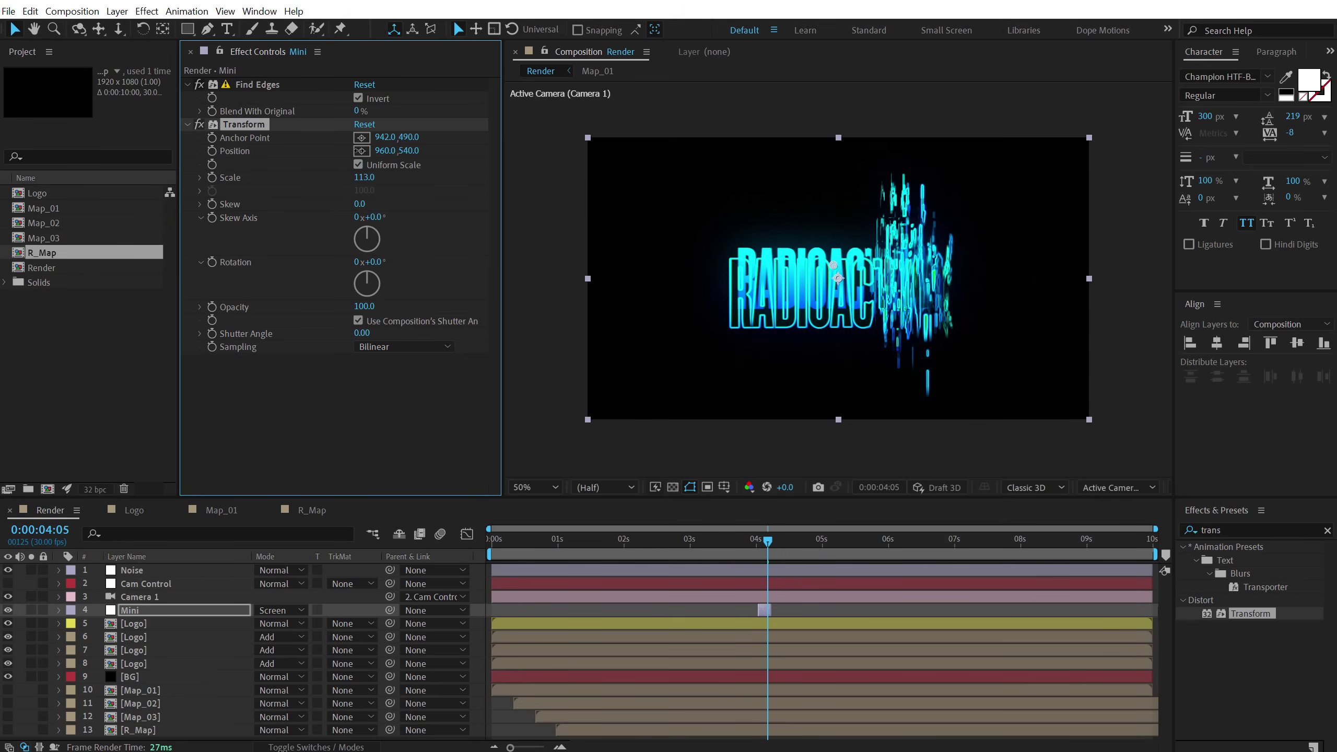
left_click_drag(752, 540, 717, 543)
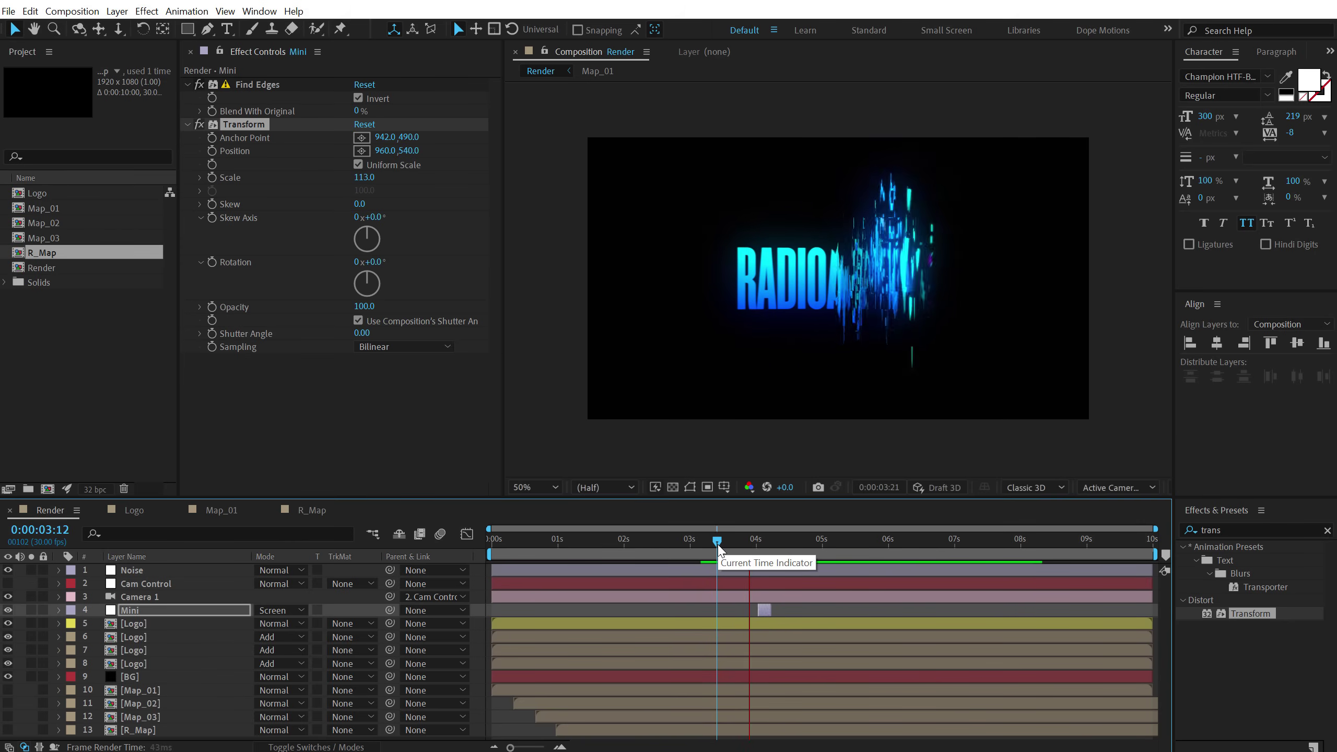
key("space")
- Duplicate the Mini layer, move the copy to about 0:00:04:19, and set its Transform Anchor Point to 967, 577
left_click_drag(733, 554, 797, 547)
left_click(764, 611)
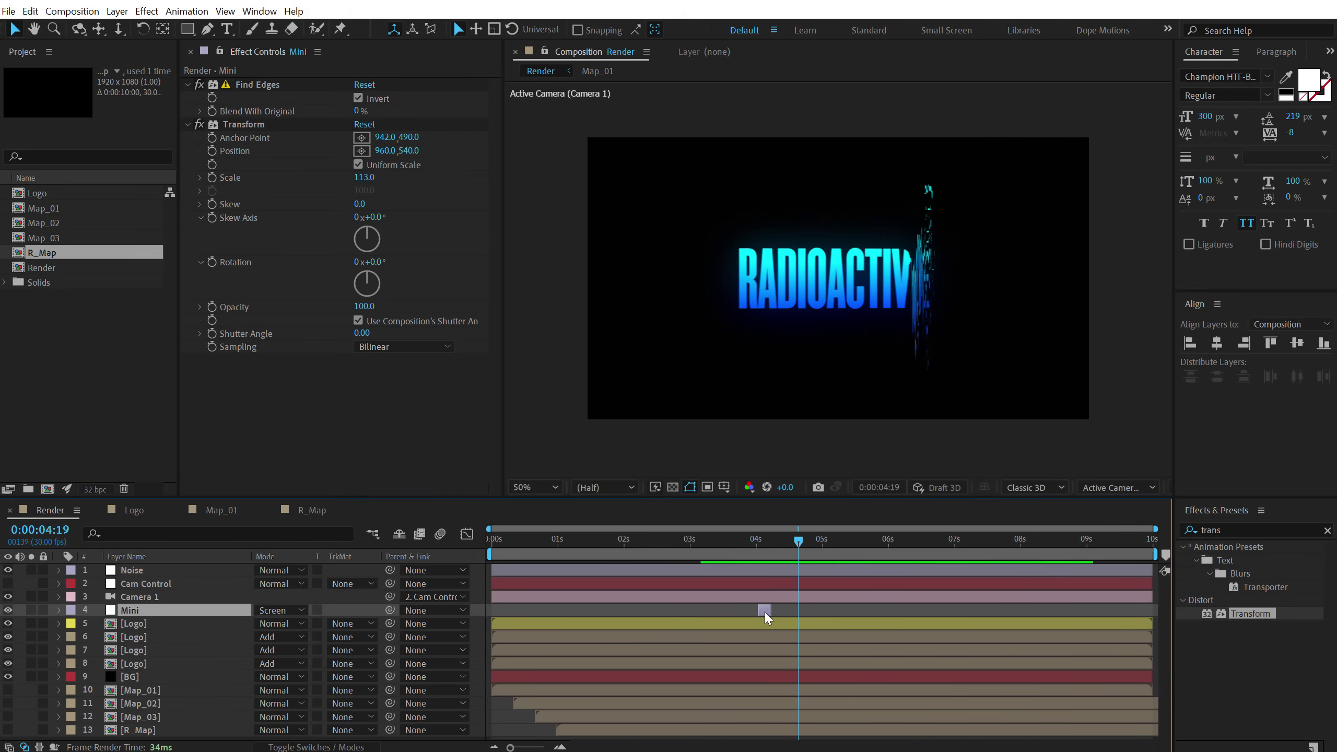
key("ctrl+d")
left_click_drag(764, 610, 798, 611)
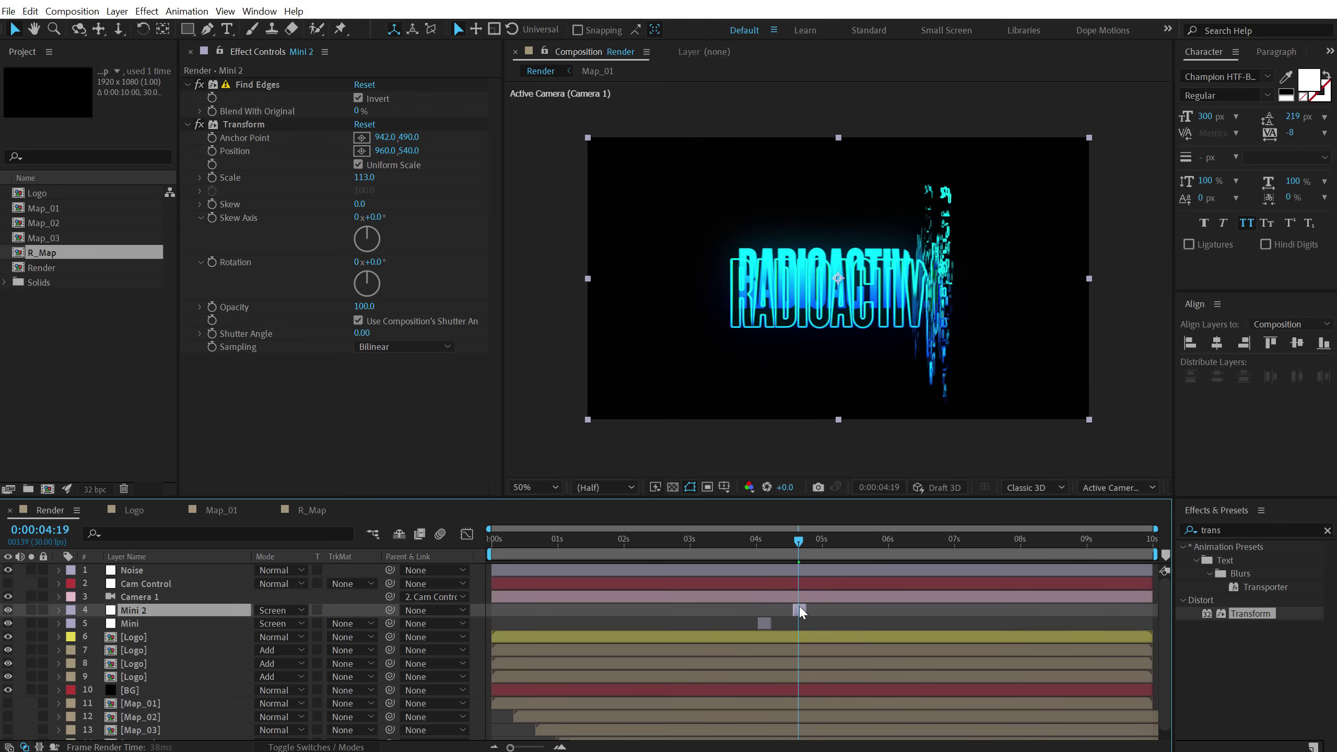
mouse_move(409, 137)
left_mouse_down()
mouse_move(376, 138)
mouse_move(473, 139)
mouse_move(402, 138)
left_mouse_up()
- Preview the logo reveal with both Mini outline flashes and scrub to 0:00:05:12
left_click(752, 538)
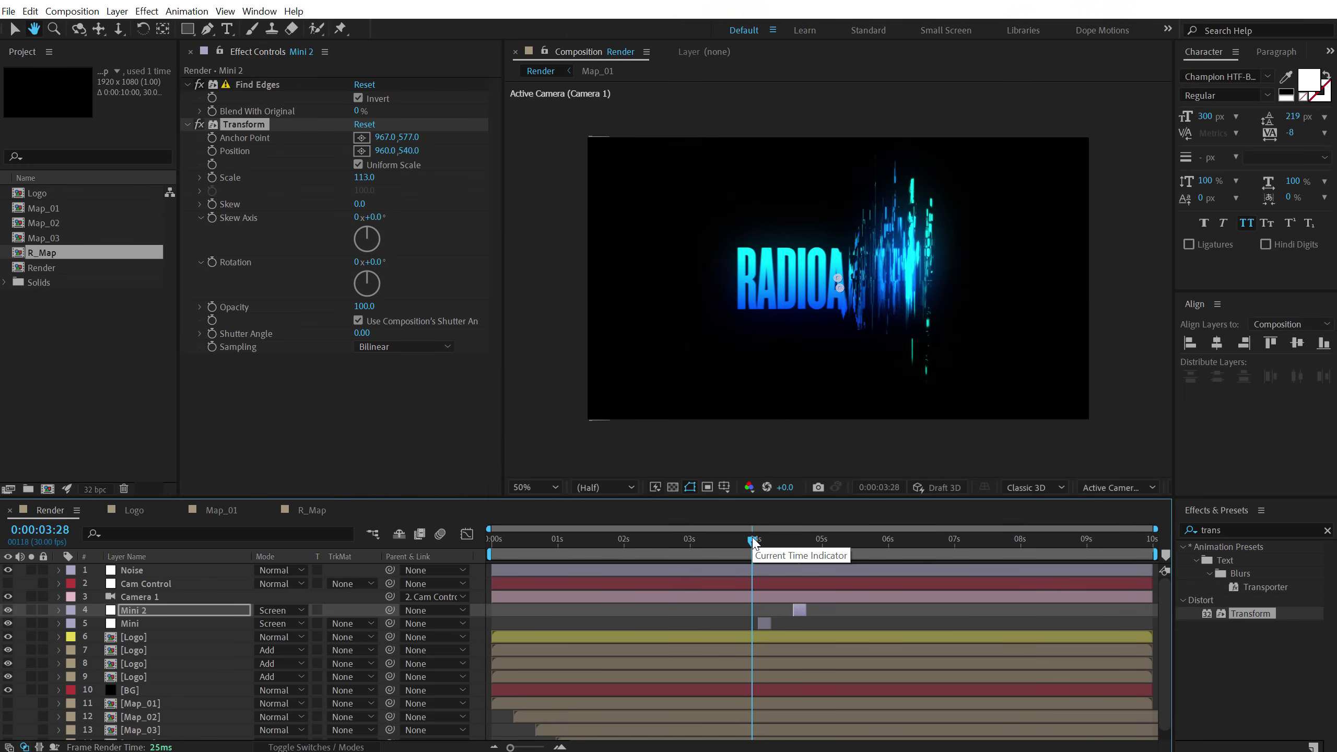
left_click_drag(753, 541, 727, 544)
key("space")
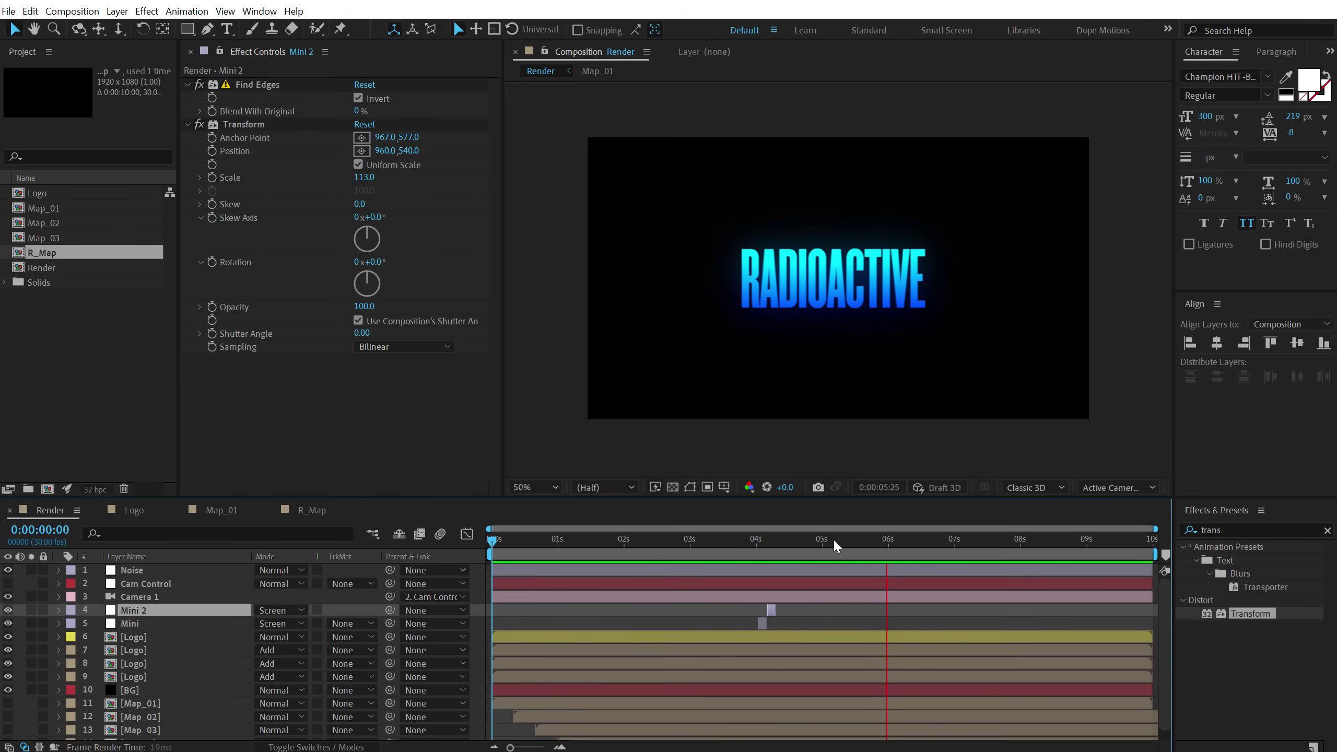
left_click_drag(833, 539, 849, 542)
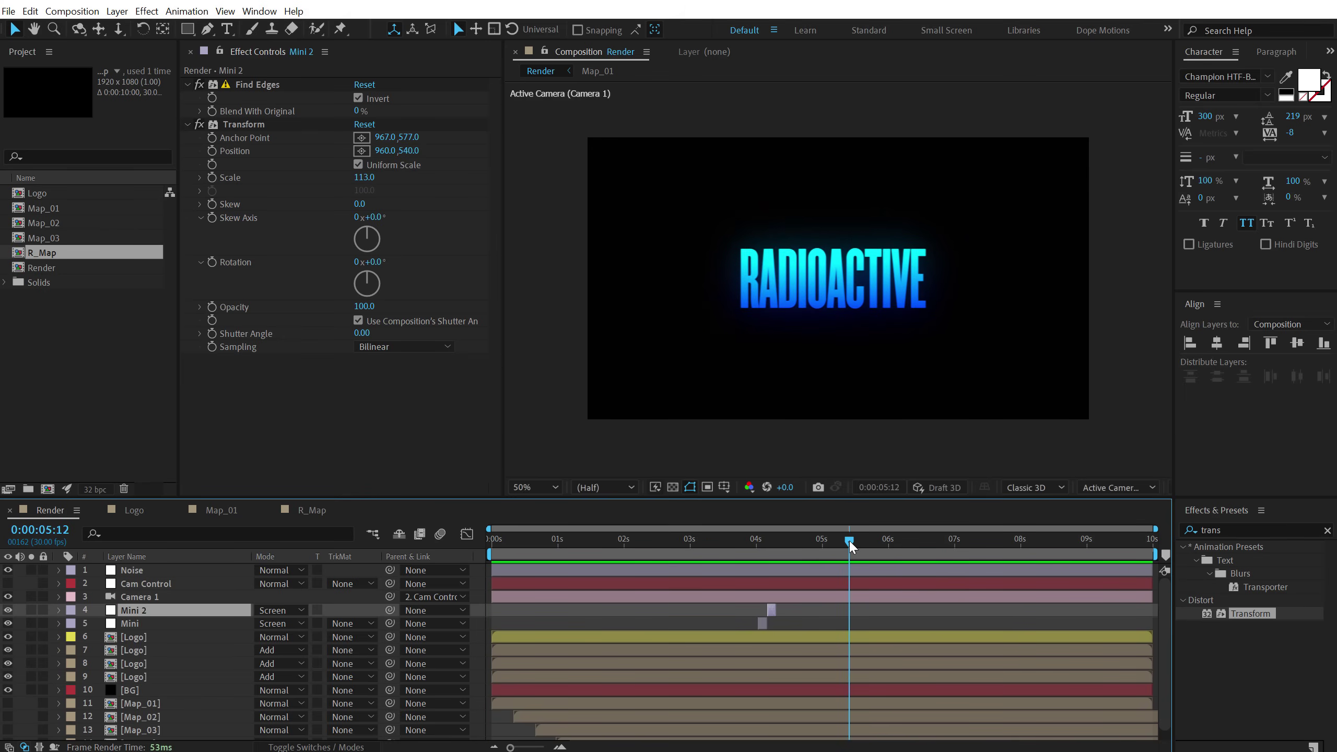